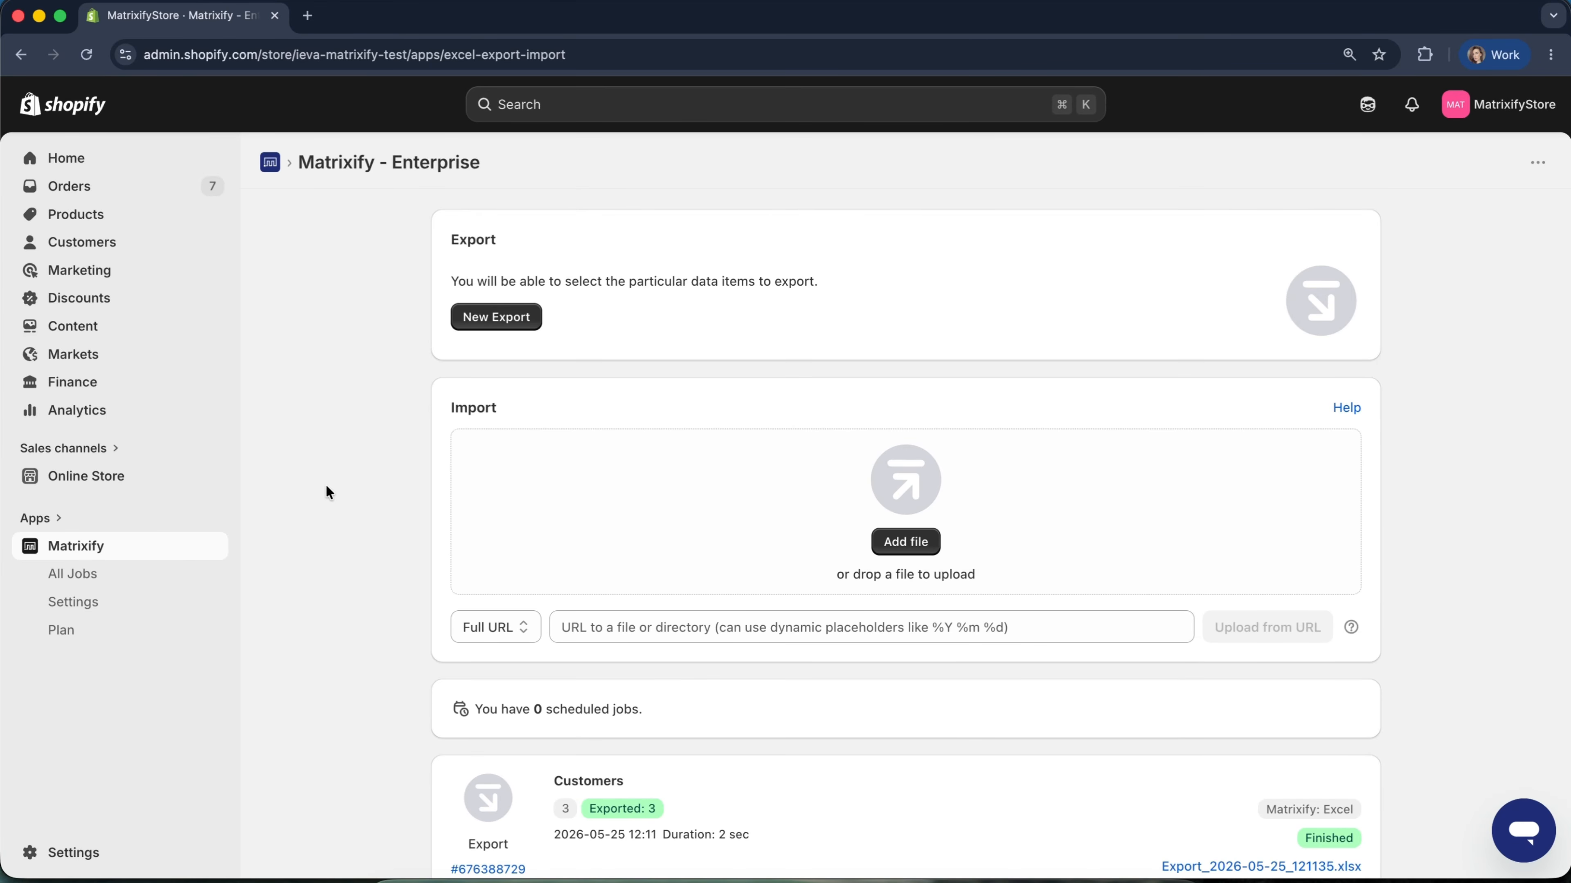
Start a new export, keeping the Matrixify: Excel format and Customers as the only selected sheet
left_click(507, 319)
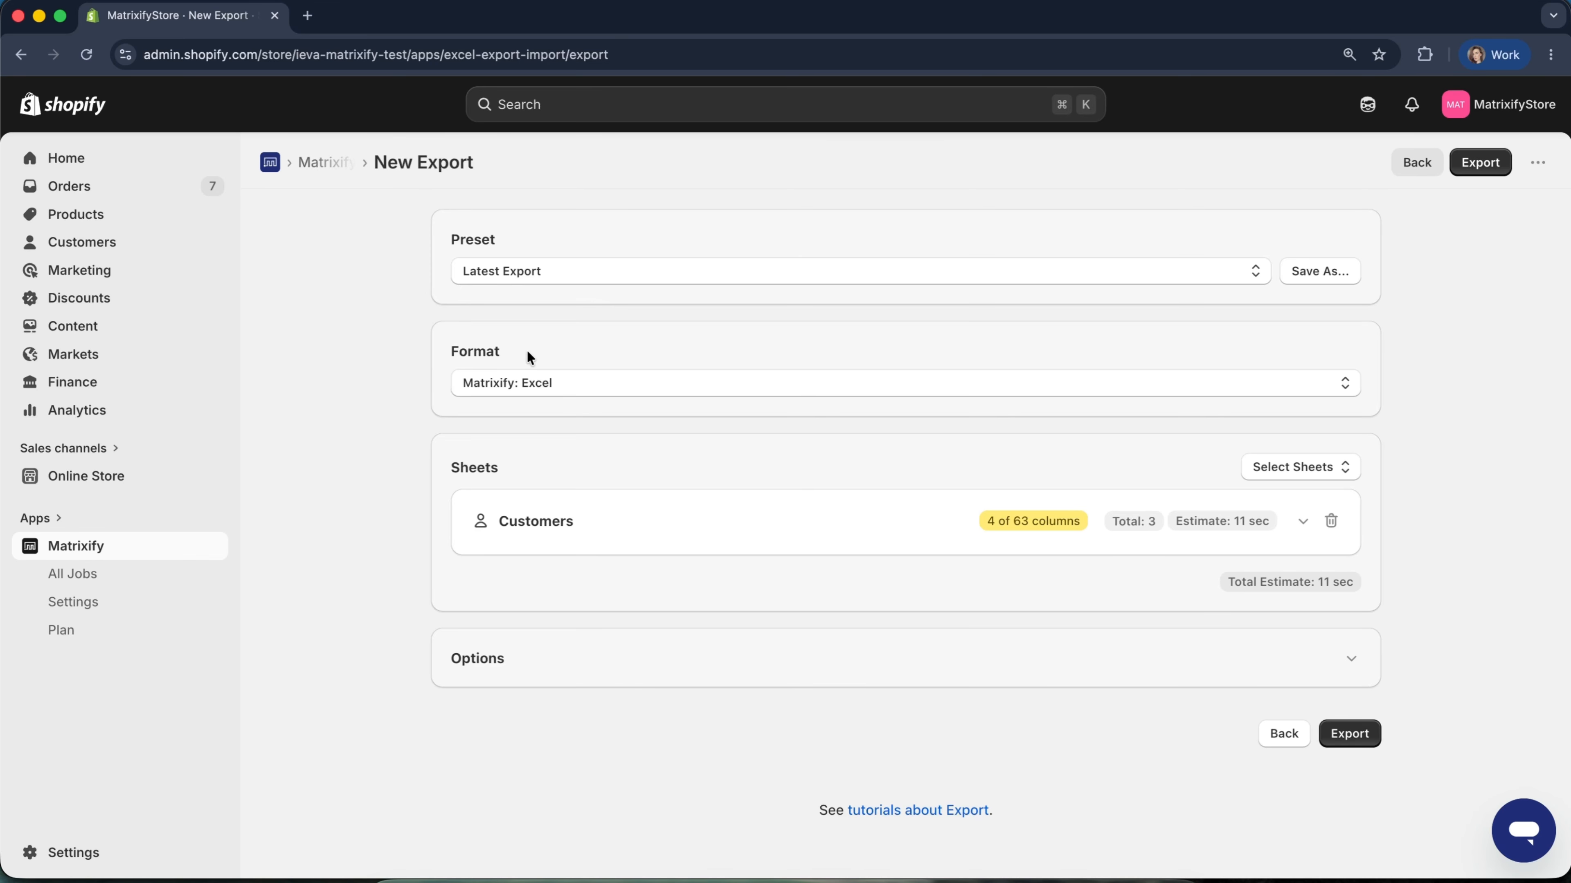
left_click(588, 389)
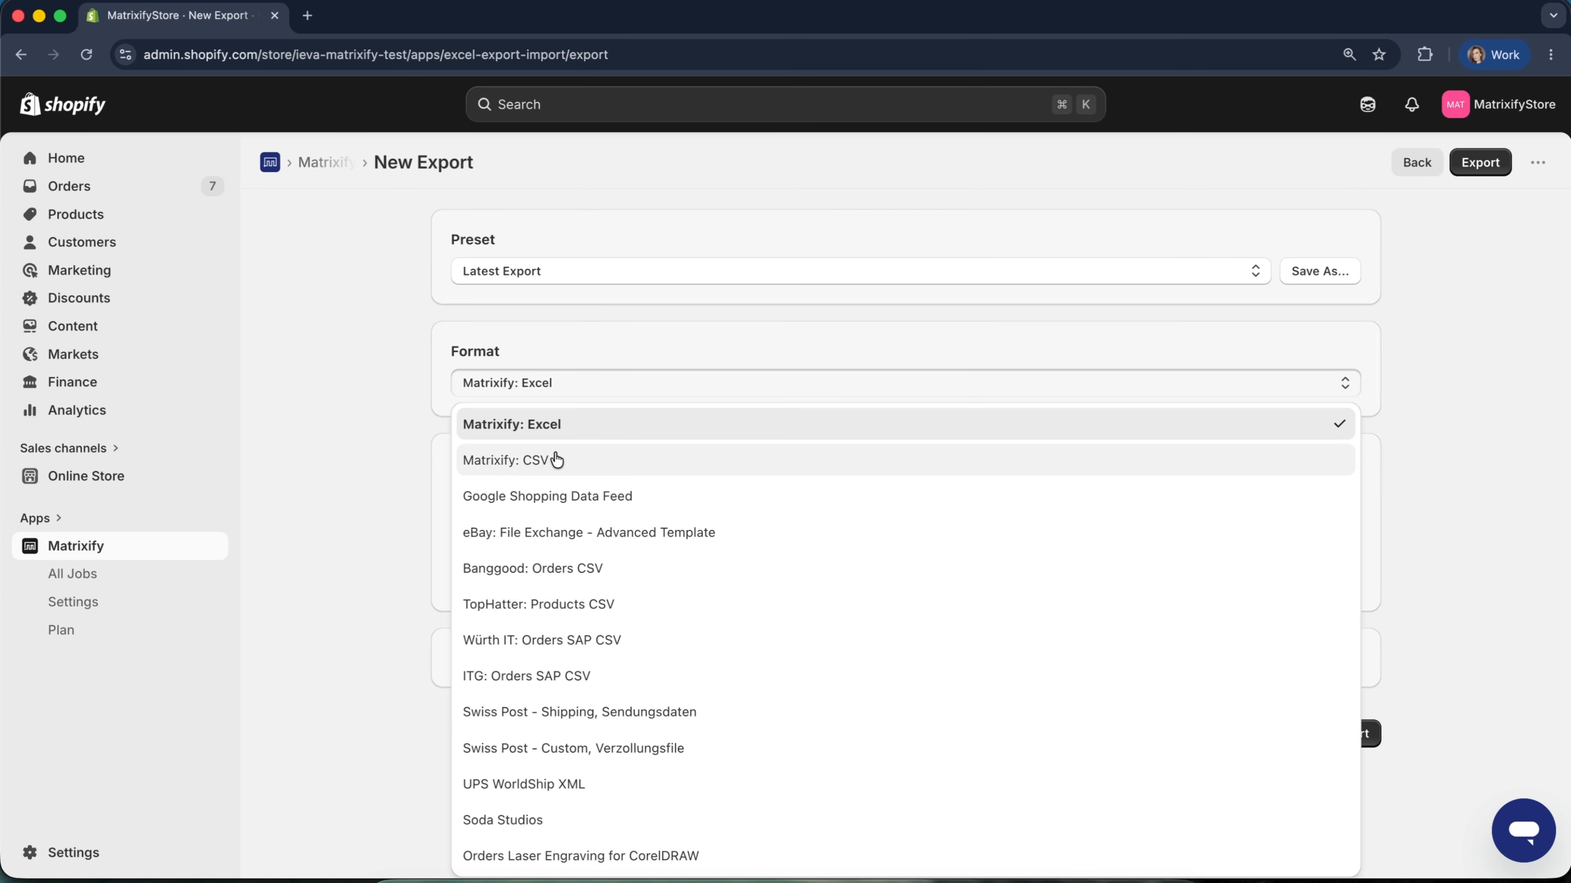
left_click(580, 401)
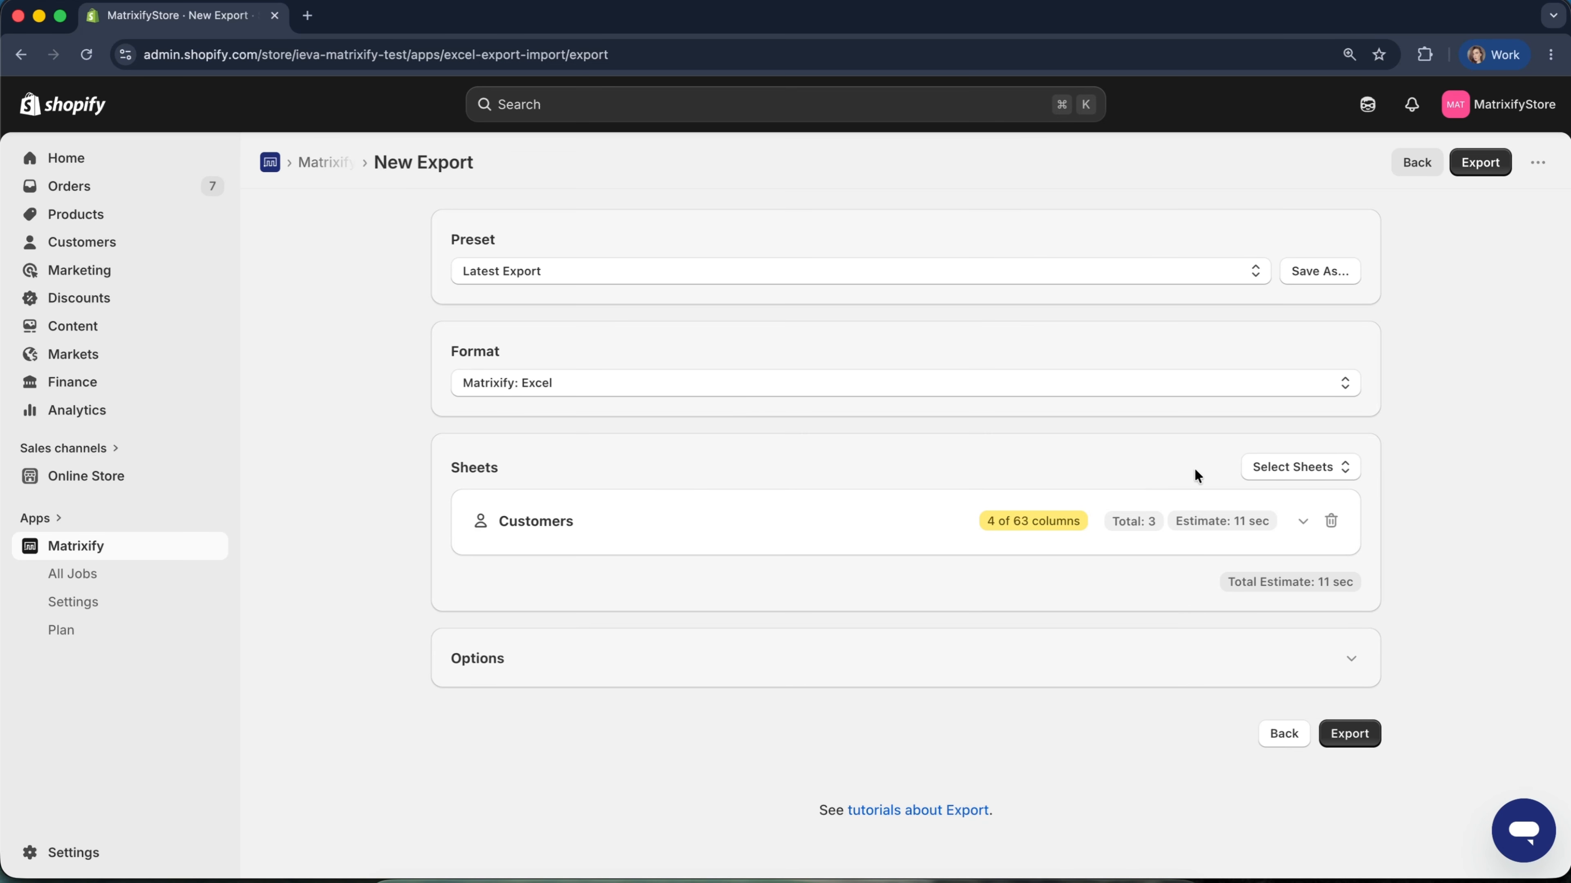
left_click(1298, 469)
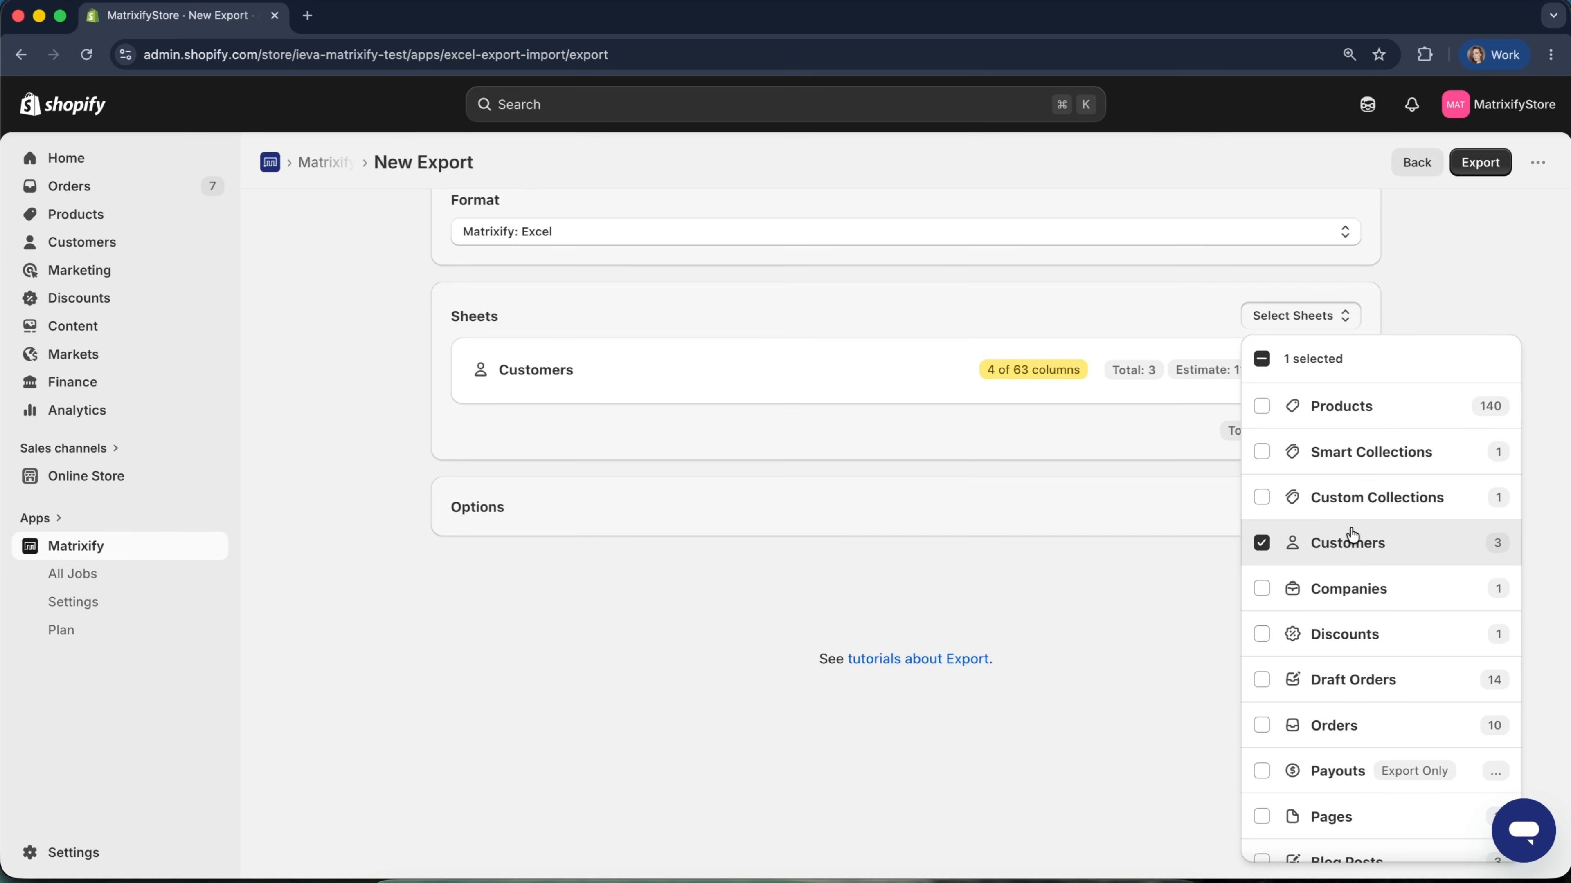
left_click(1335, 317)
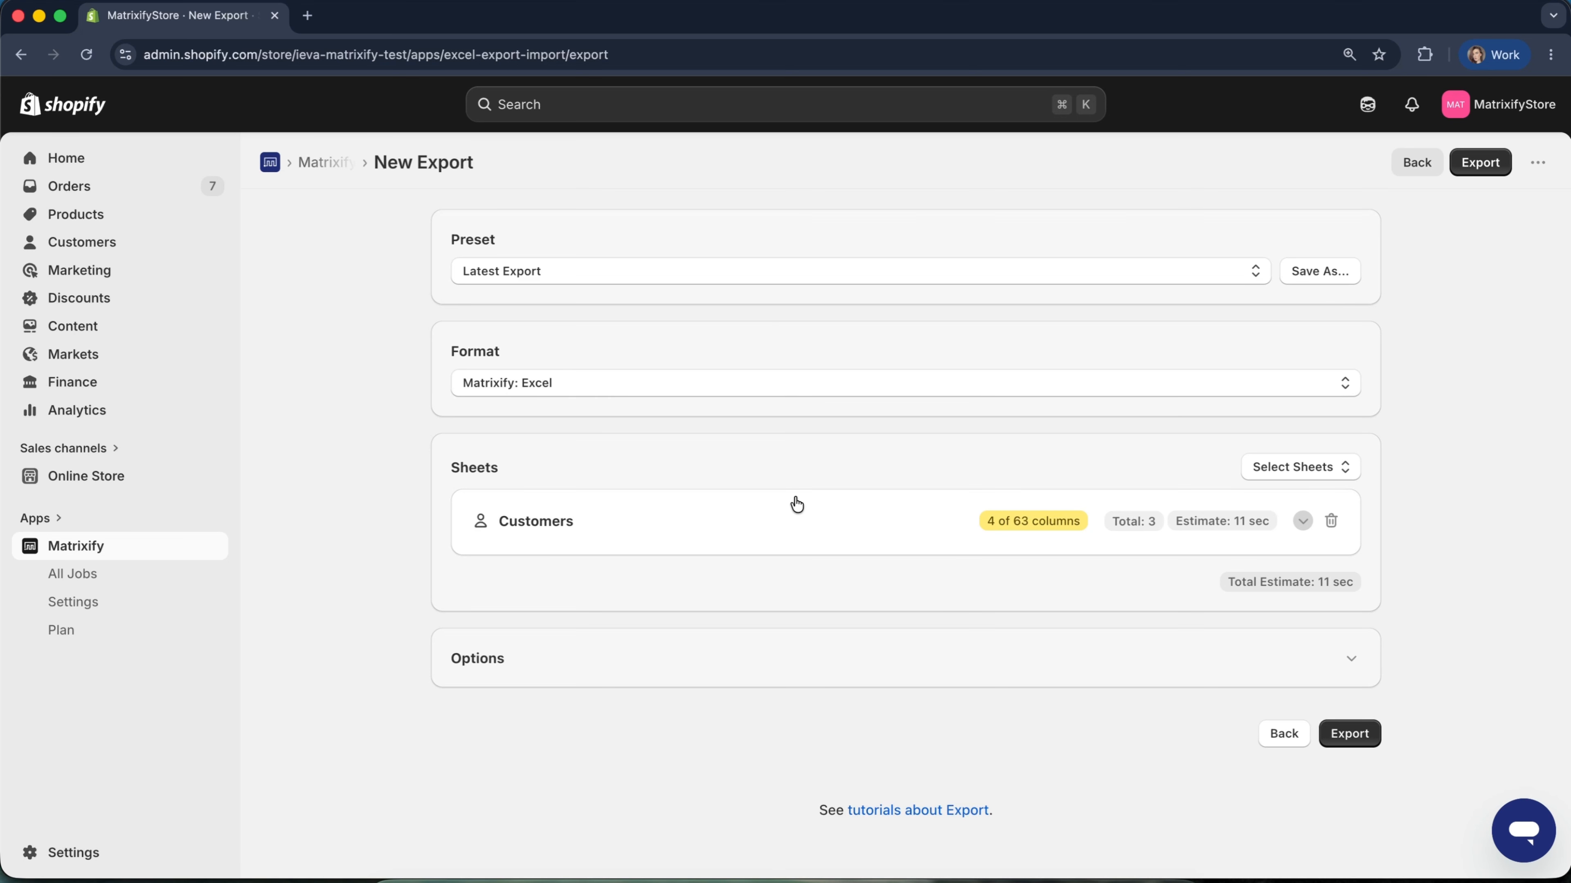
Review the Customers sheet's column selection, checking the individual fields under Basic Columns and Store Credits
left_click(674, 526)
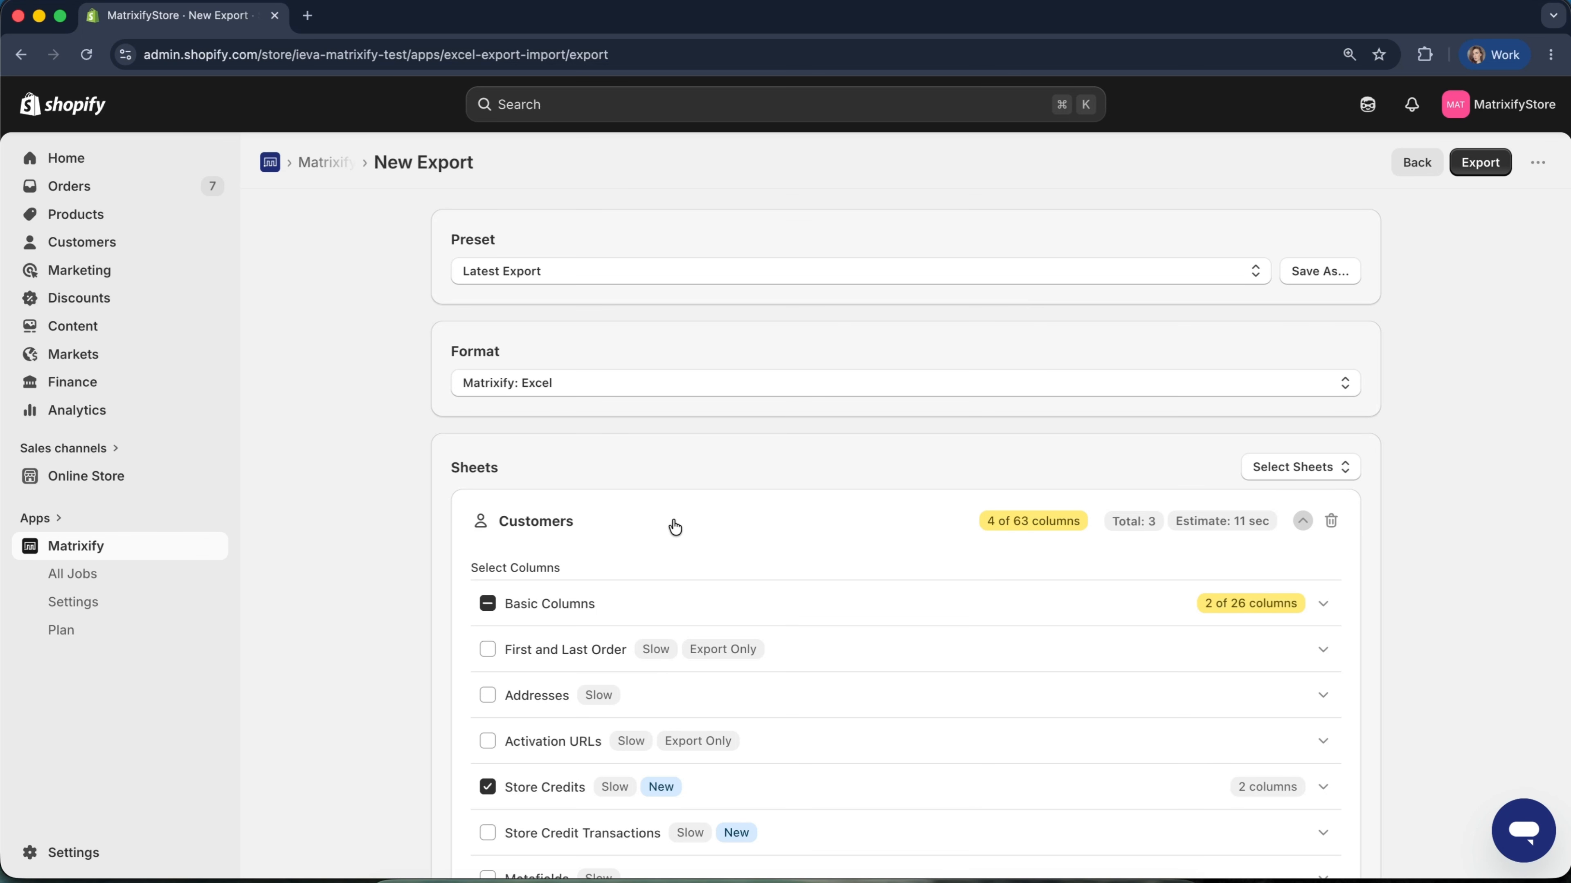
scroll(674, 527, "down", 5)
scroll(673, 425, "up", 1)
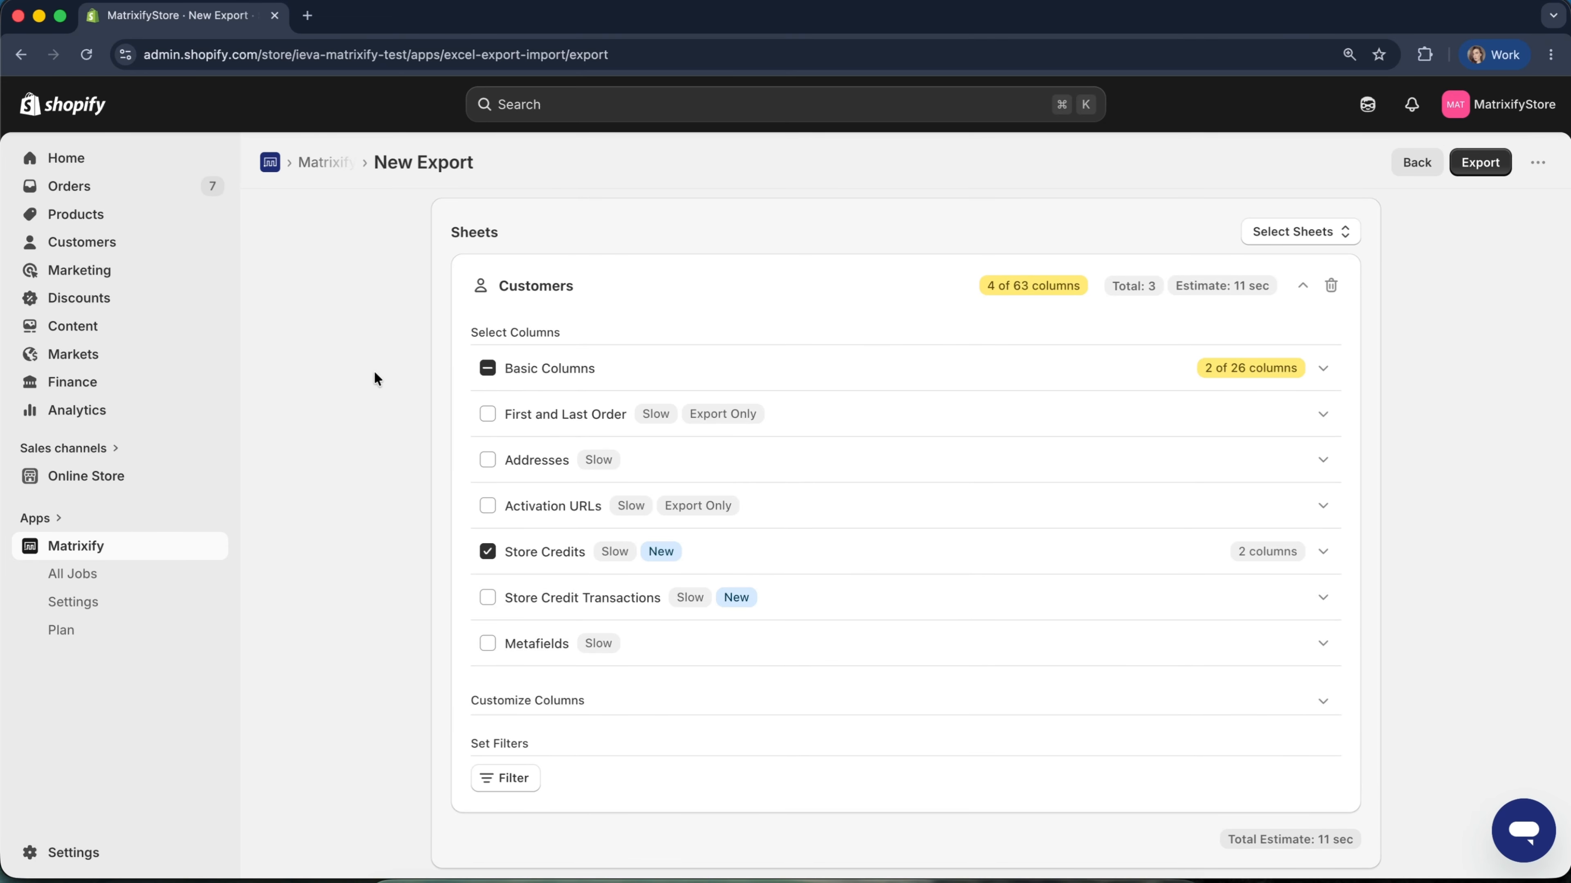
left_click(643, 356)
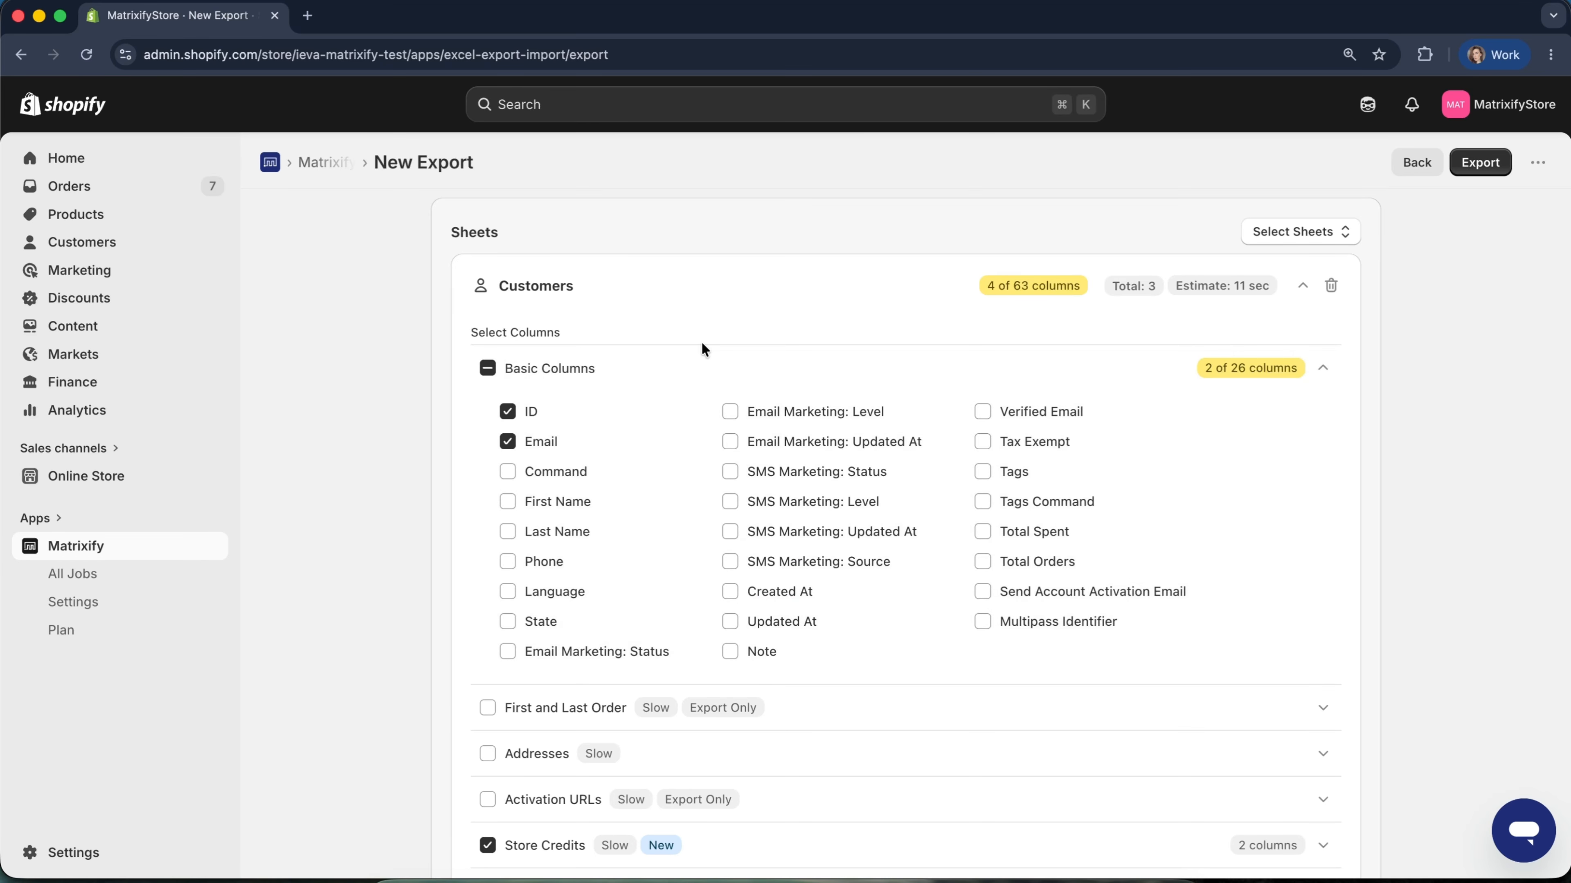
left_click(756, 362)
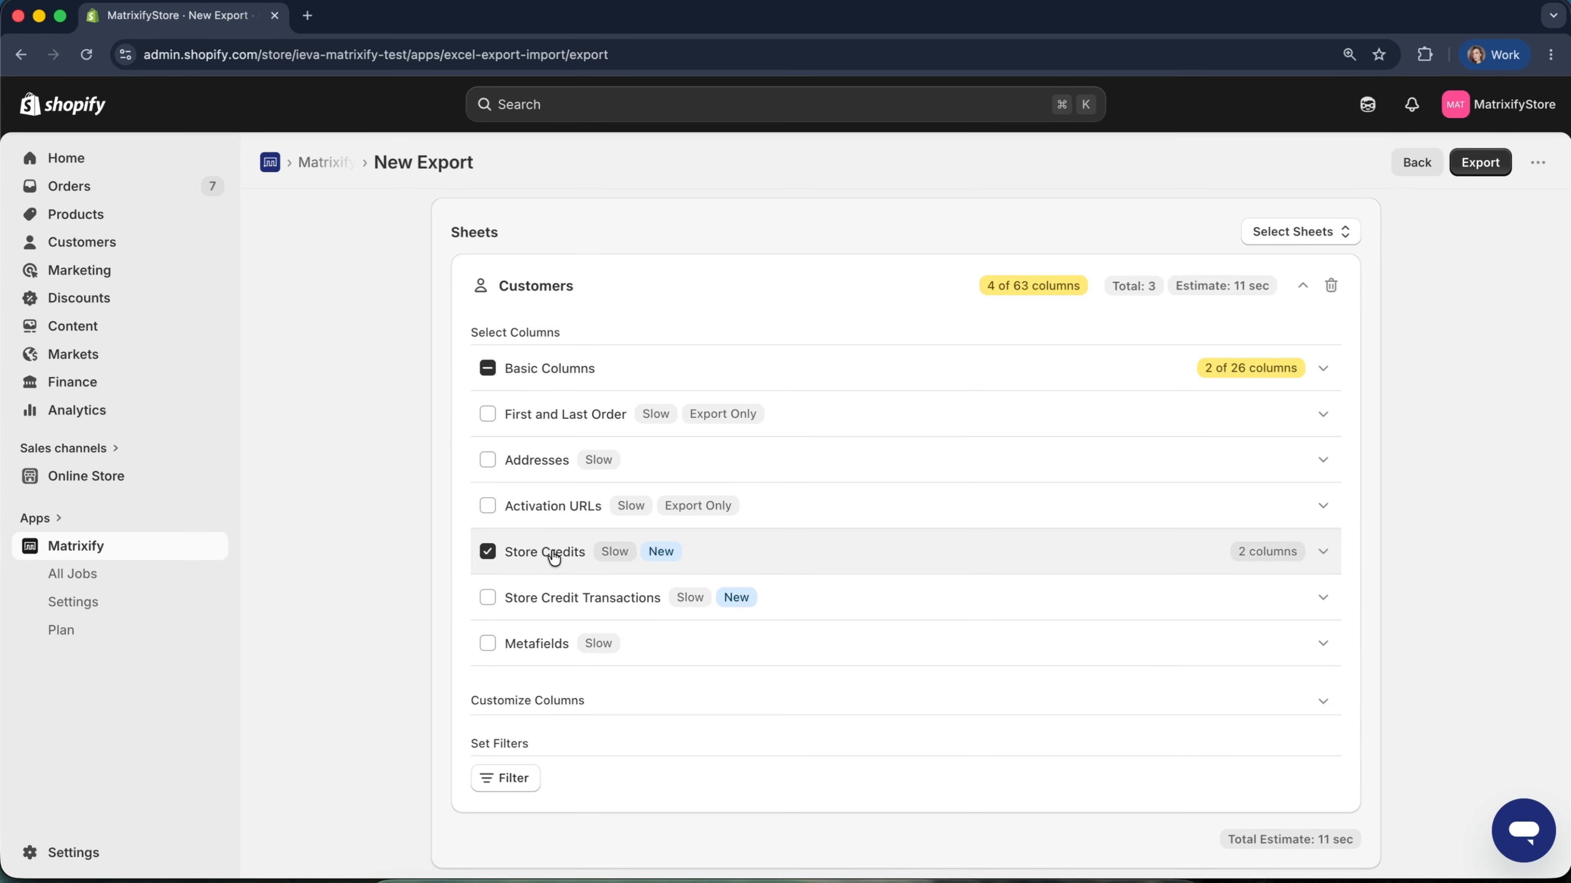
left_click(827, 548)
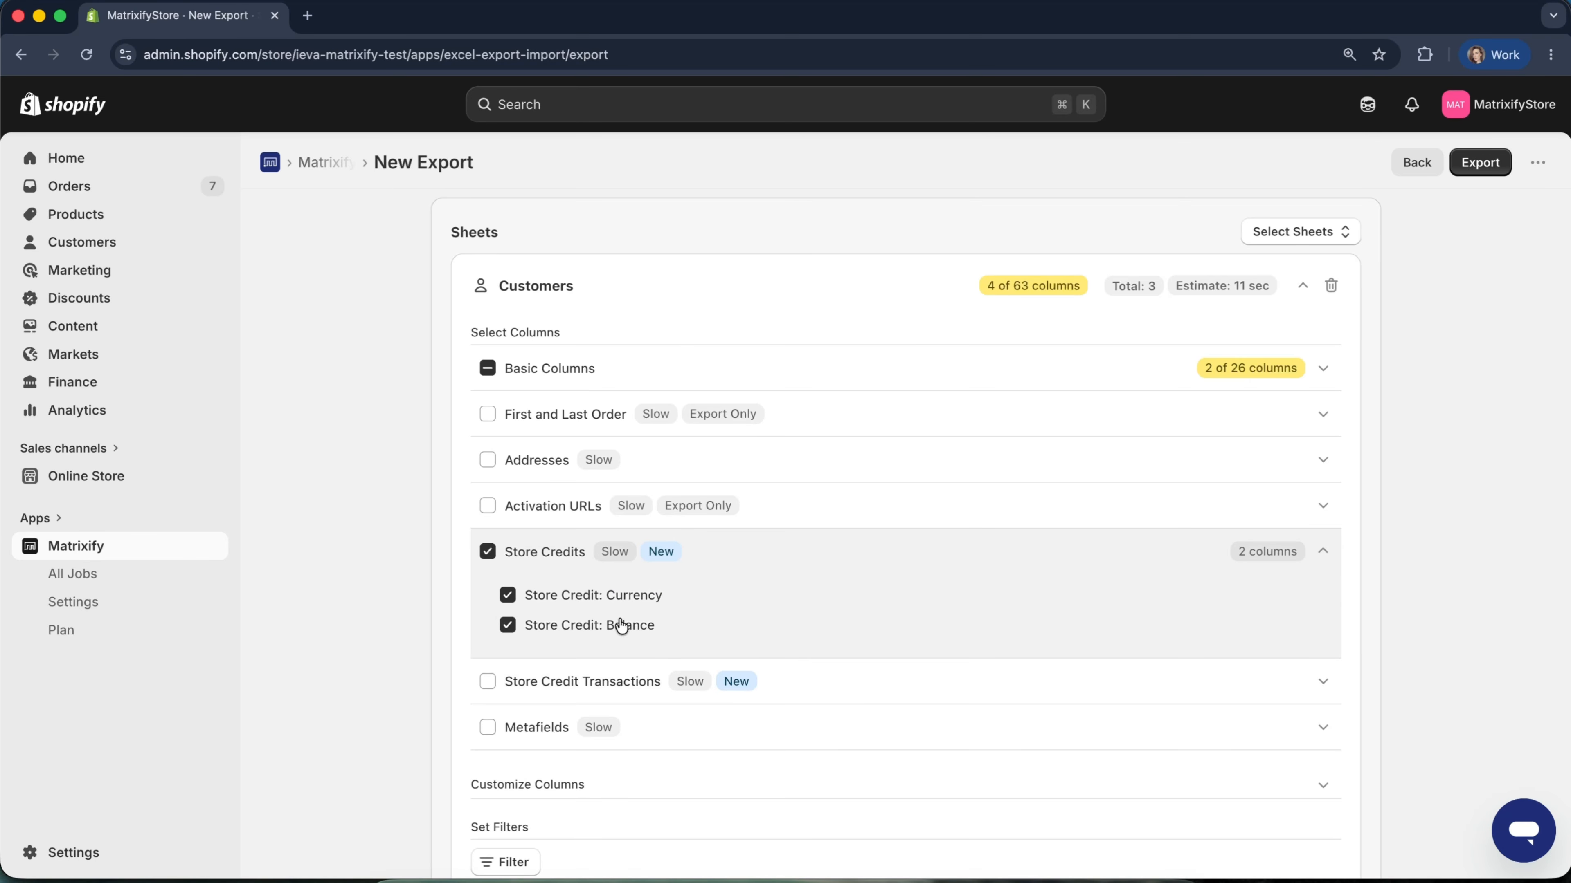
left_click(930, 546)
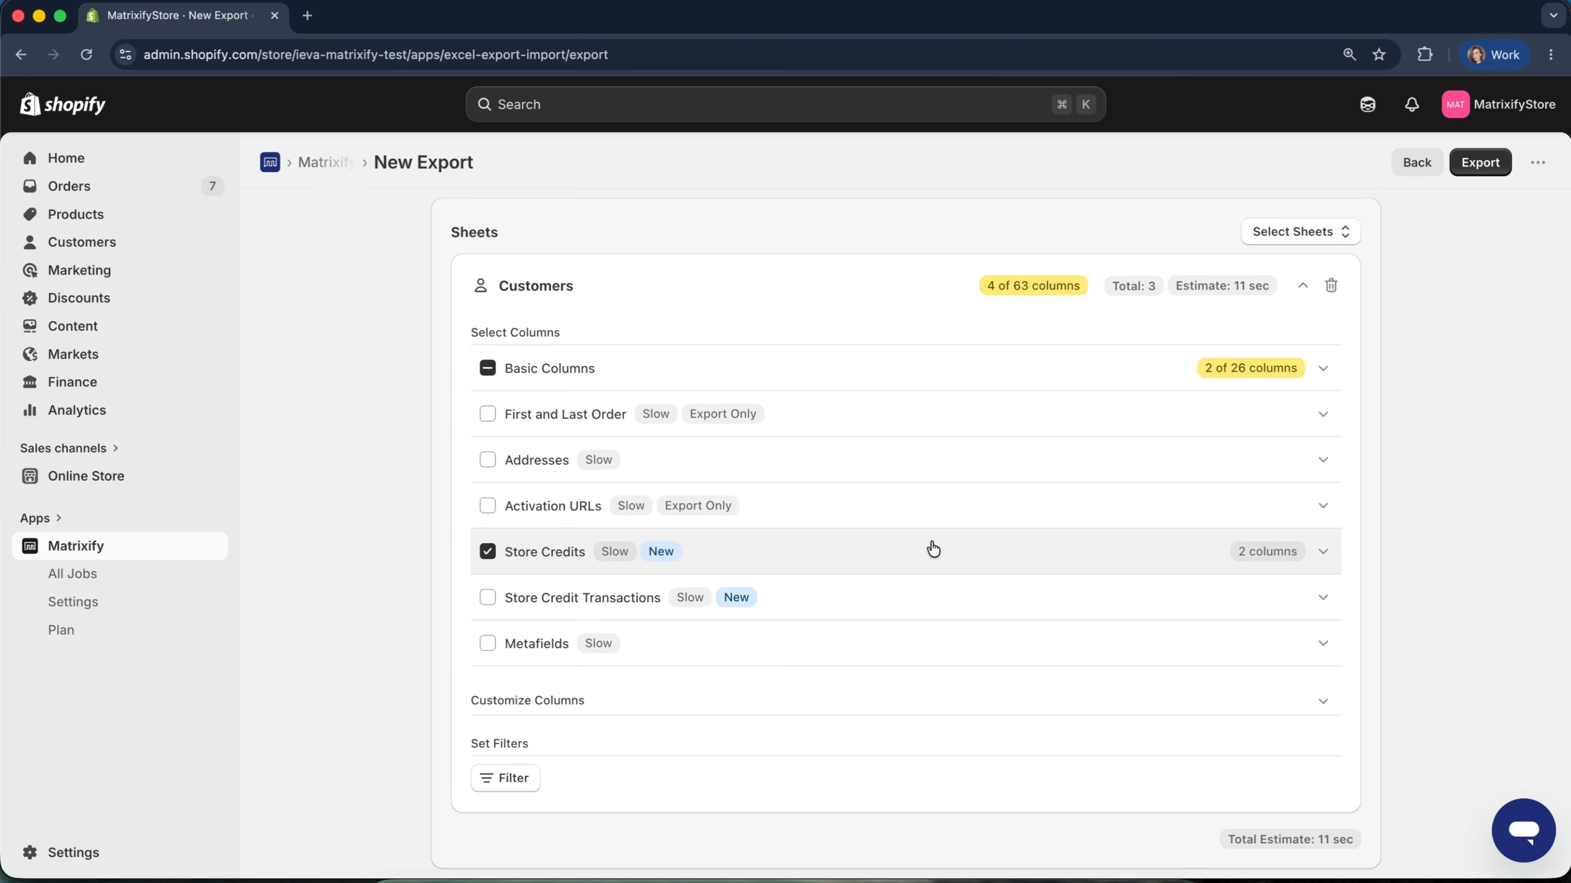
Look through the filters available for the Customers sheet without applying one
scroll(746, 625, "down", 3)
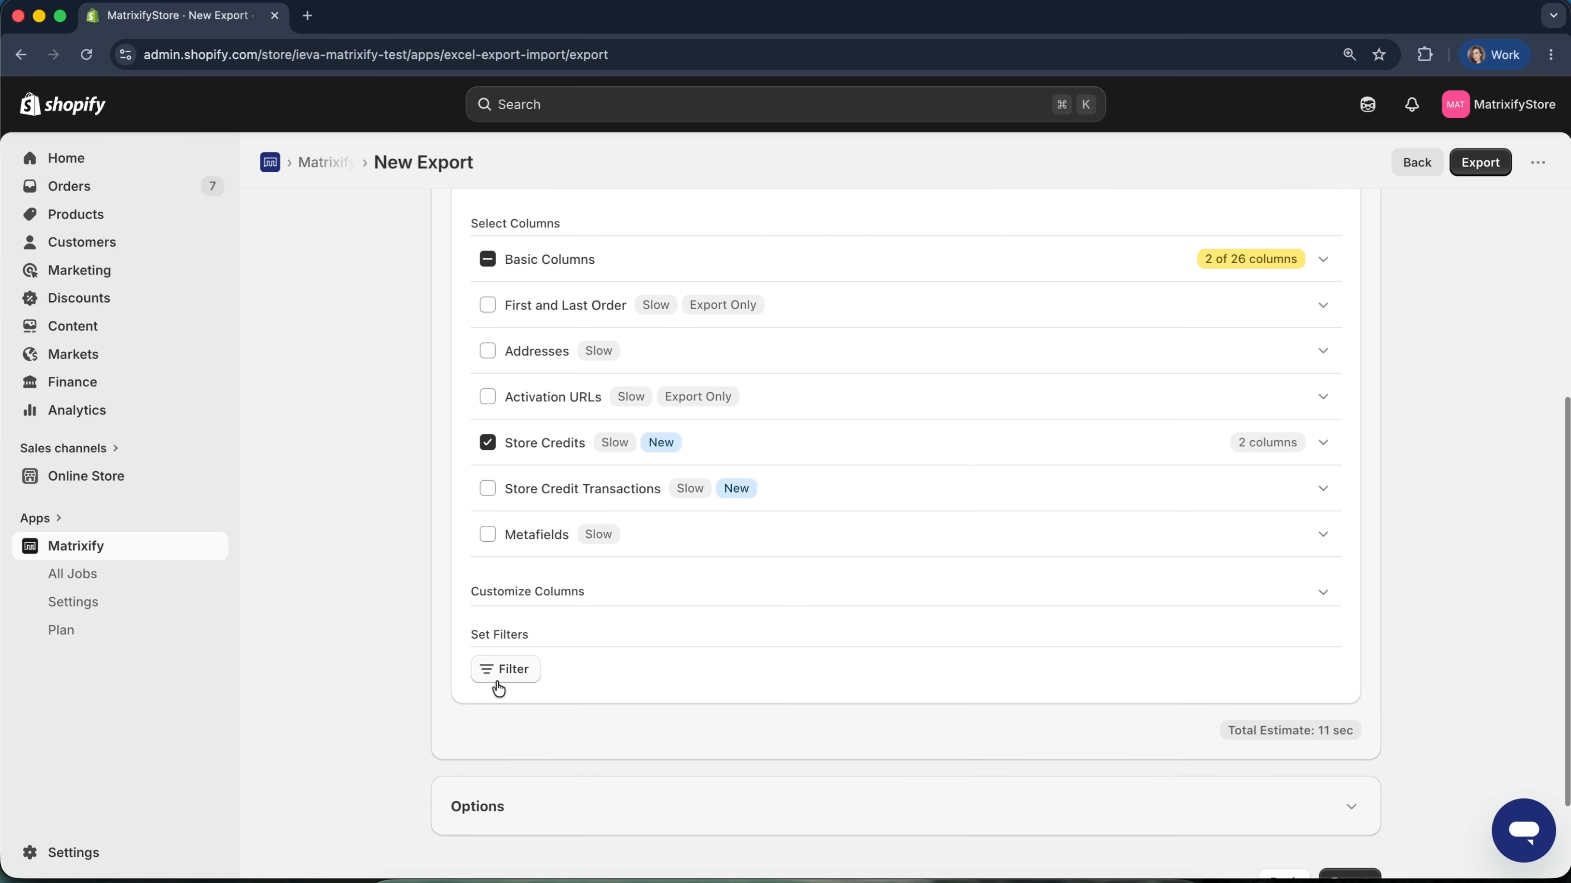
left_click(499, 681)
left_click(585, 746)
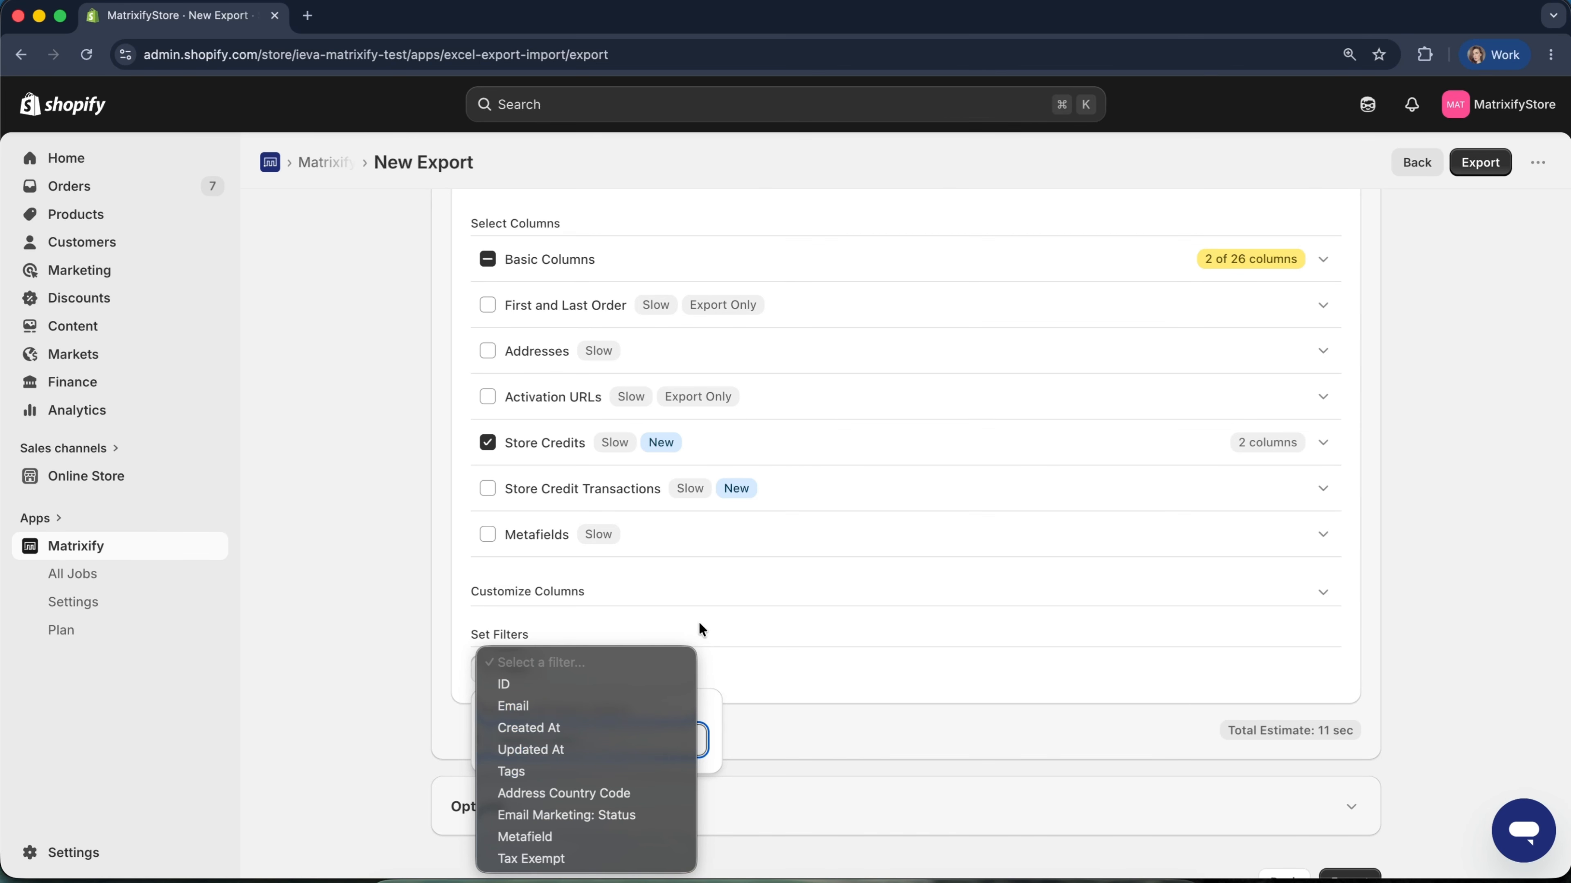
left_click(722, 652)
left_click(518, 669)
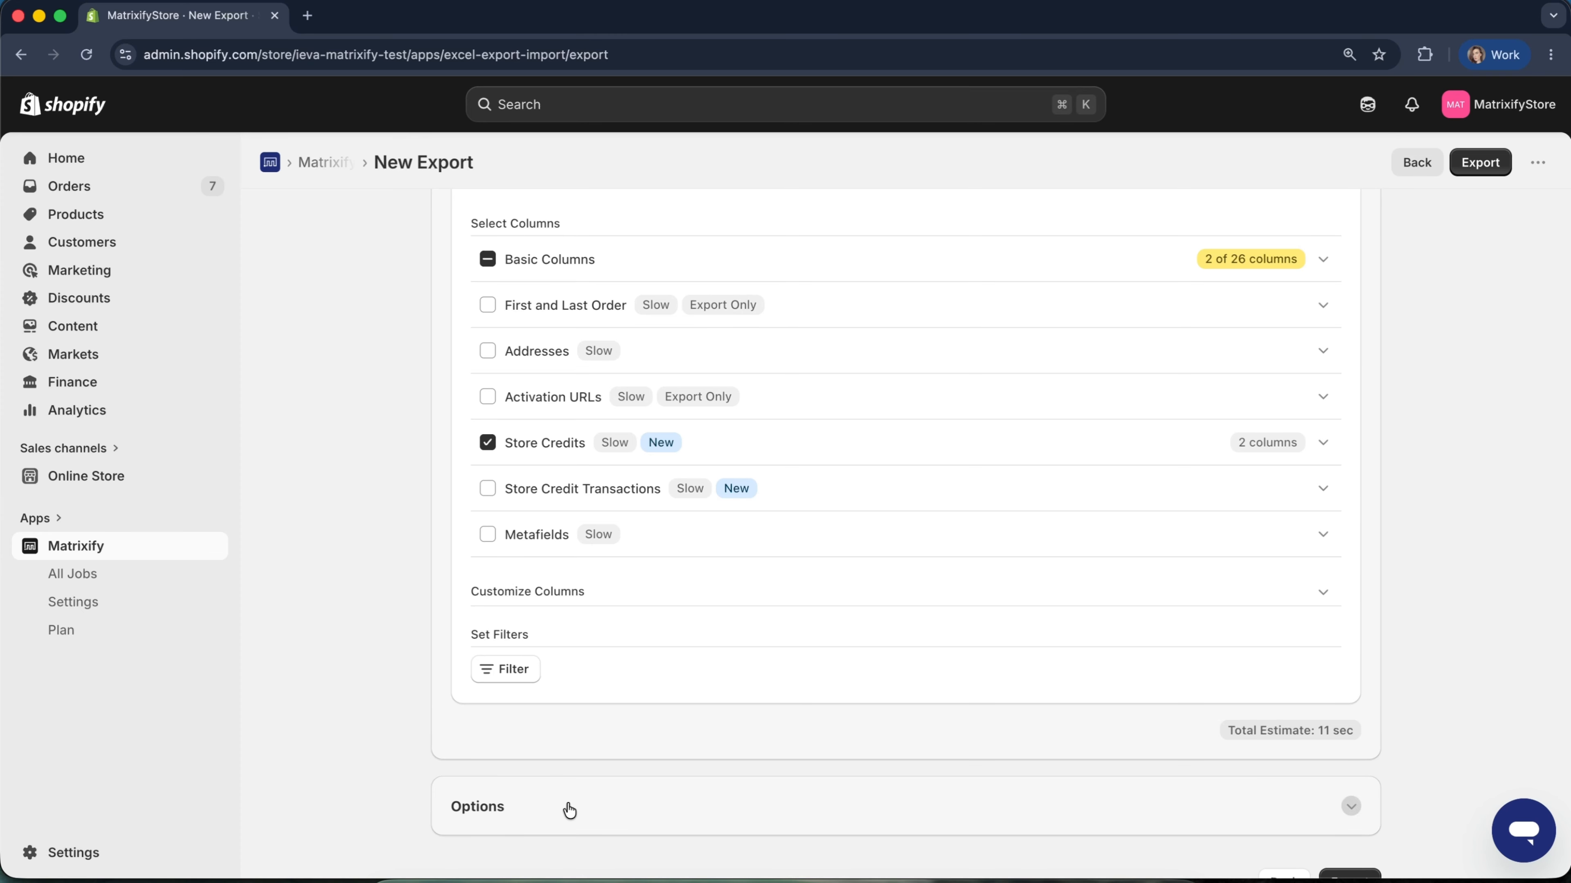
Run the Customers export and open the downloaded file in Excel
scroll(570, 811, "down", 1)
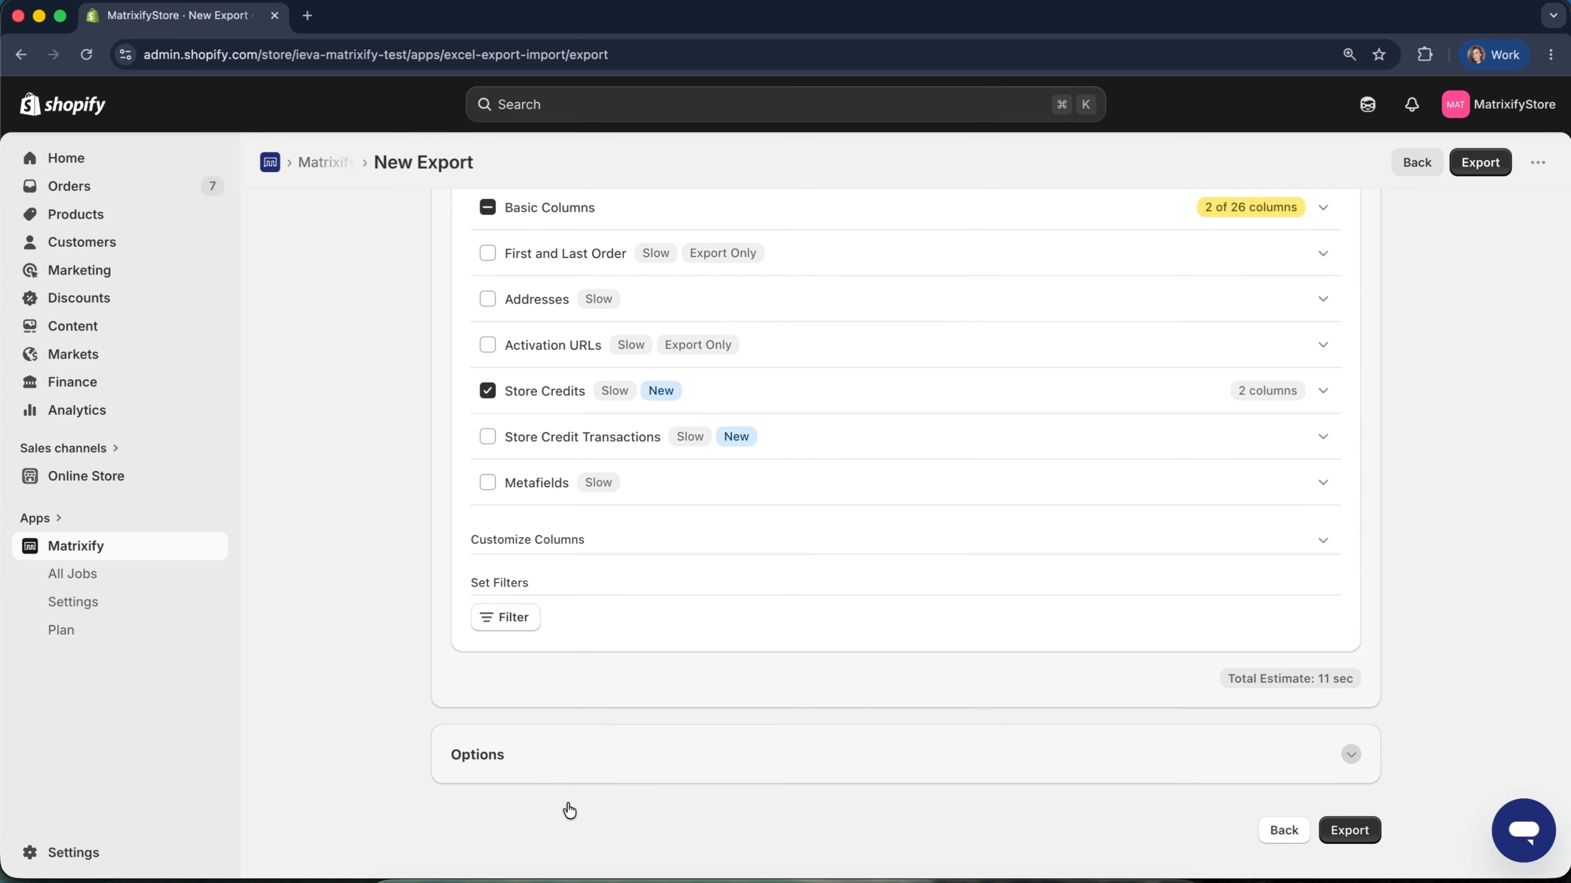
scroll(569, 811, "up", 7)
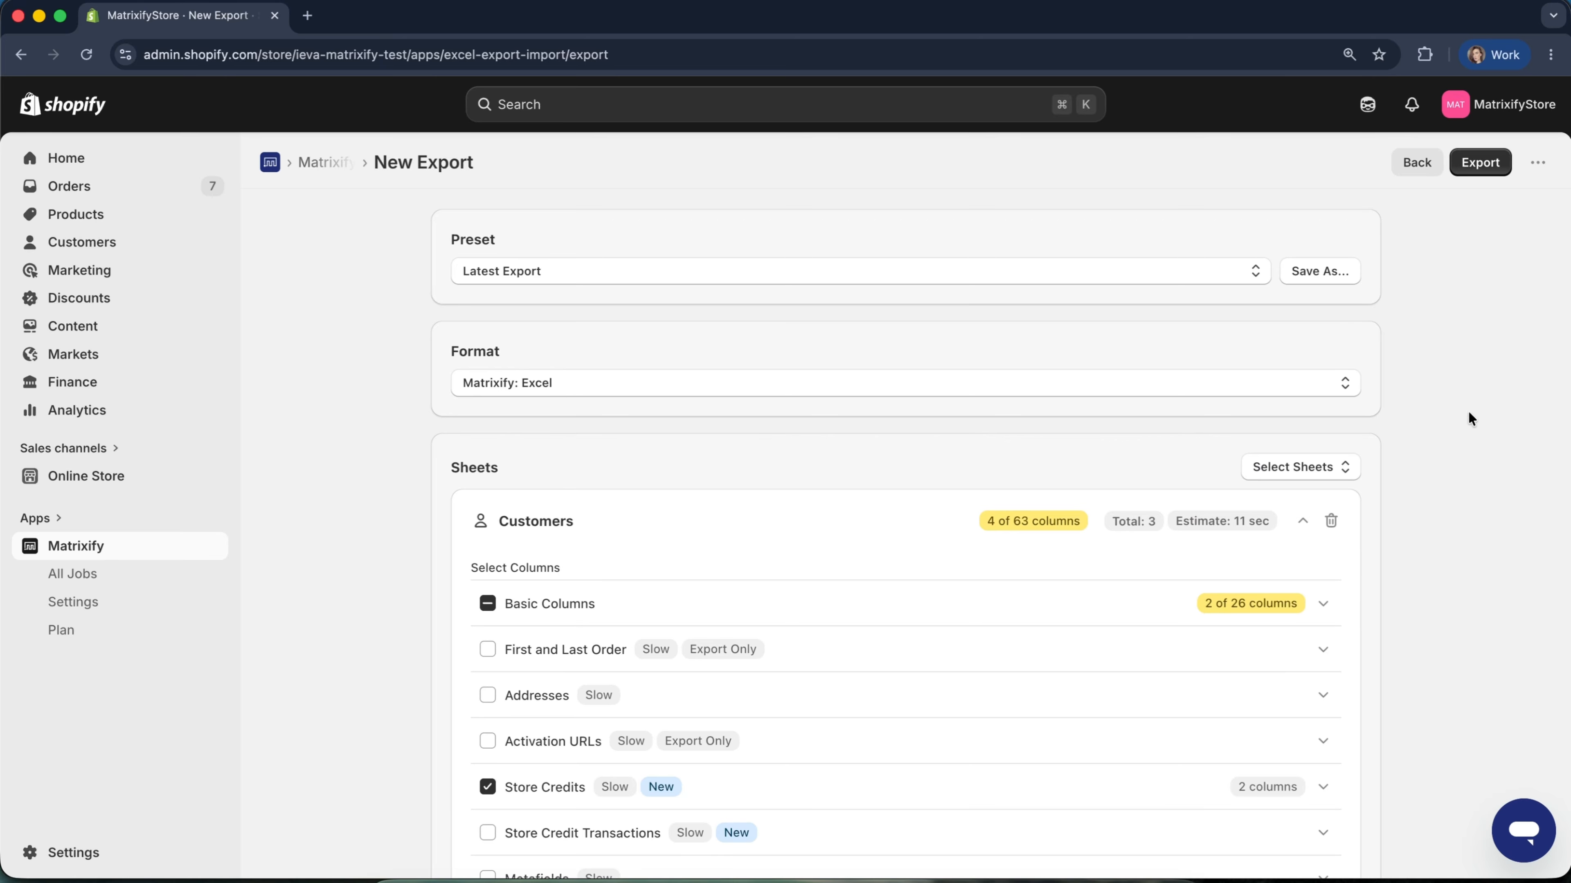
left_click(1493, 164)
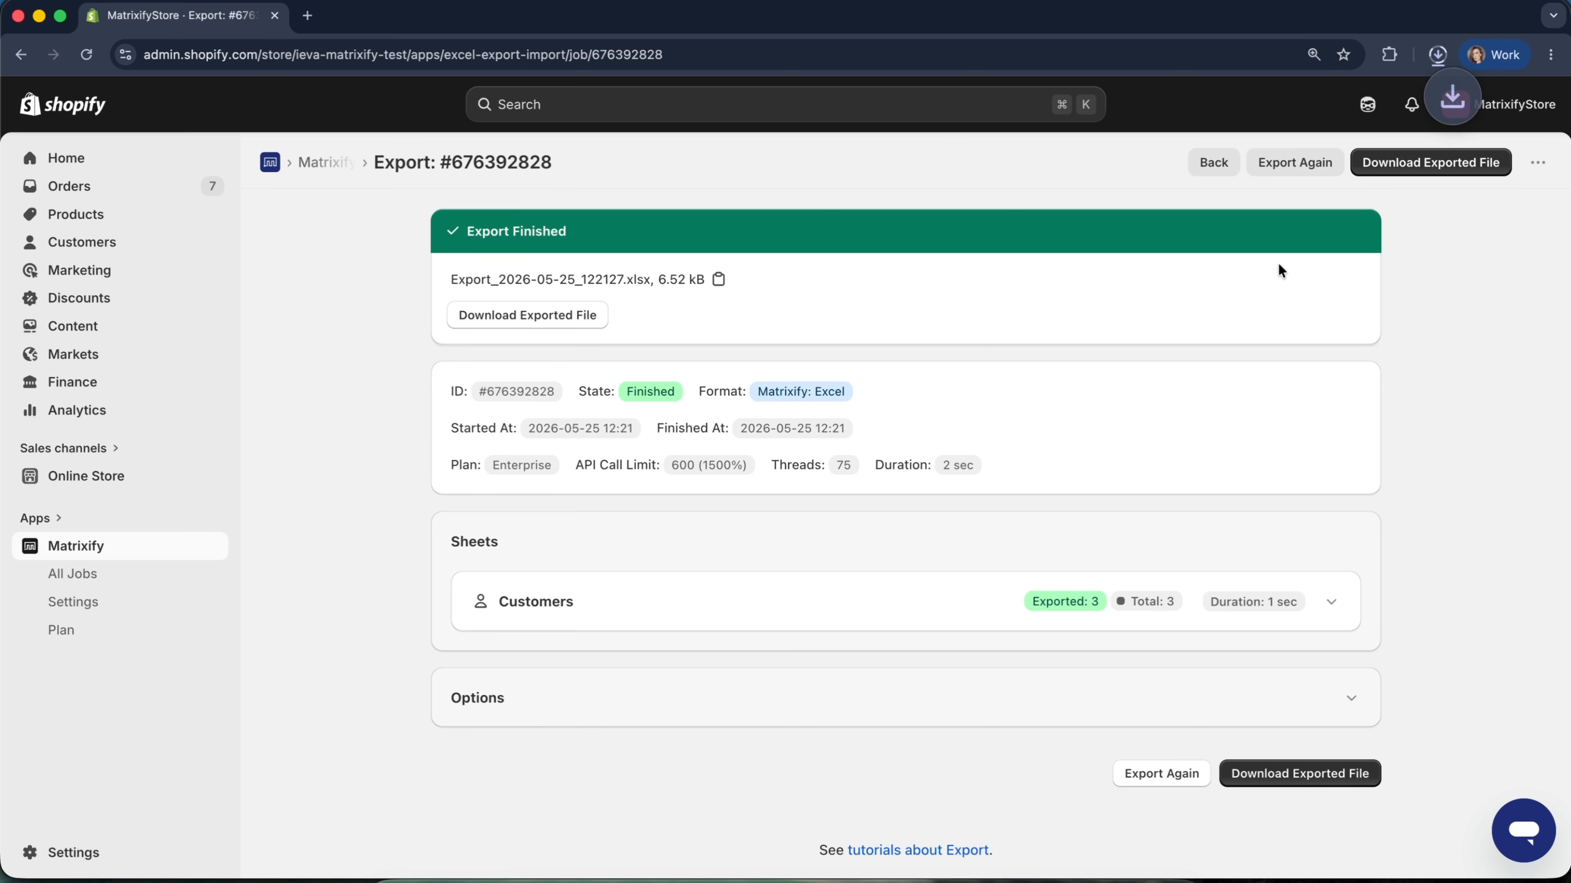
mouse_move(1317, 89)
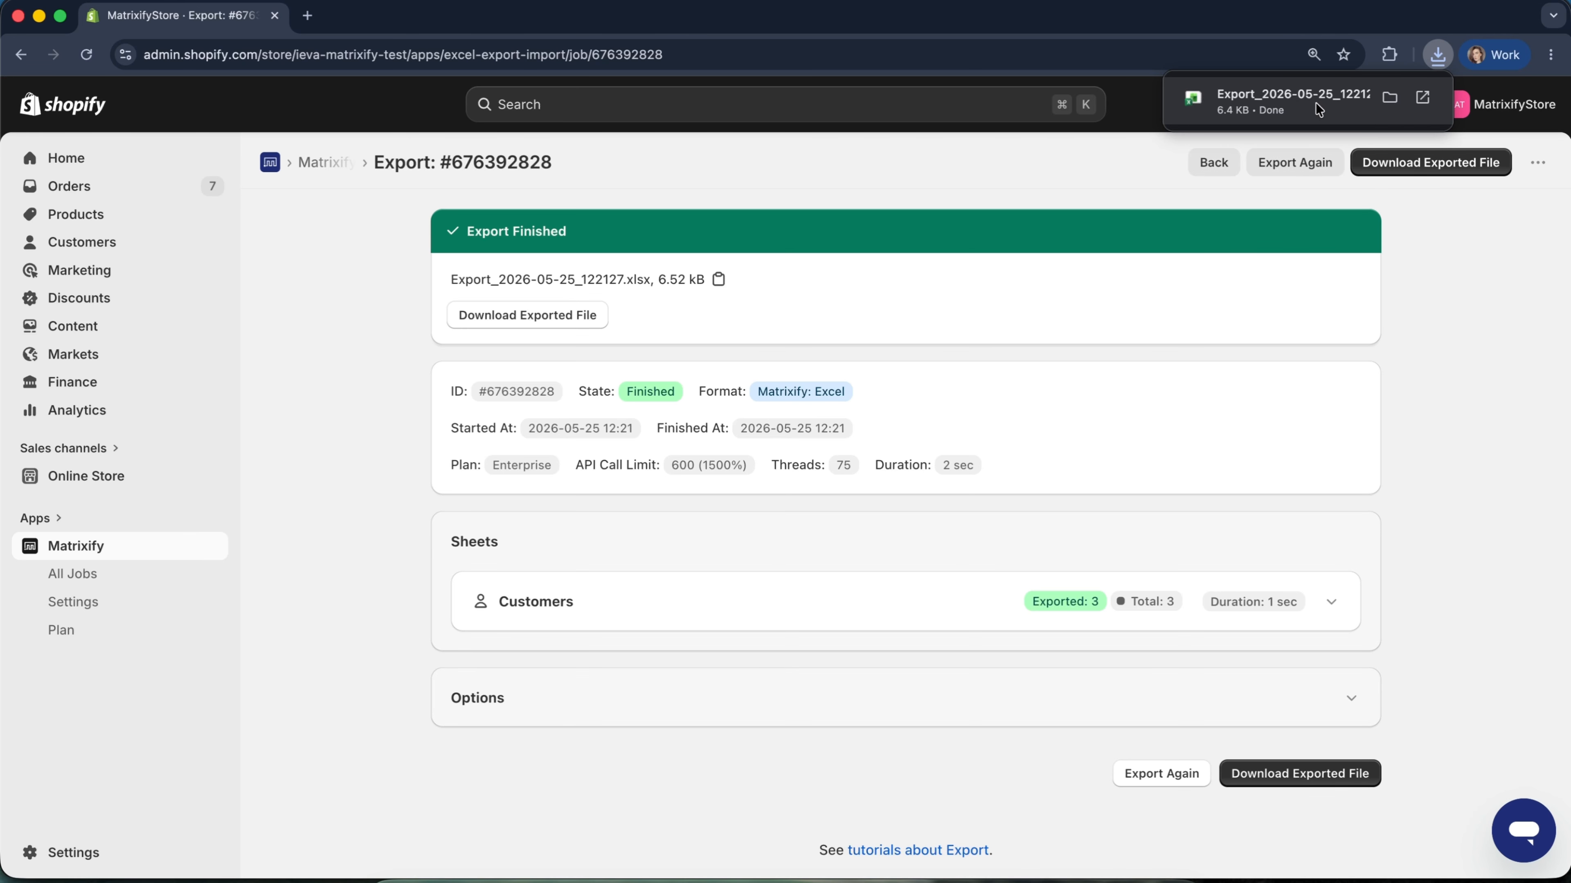
left_click(1315, 102)
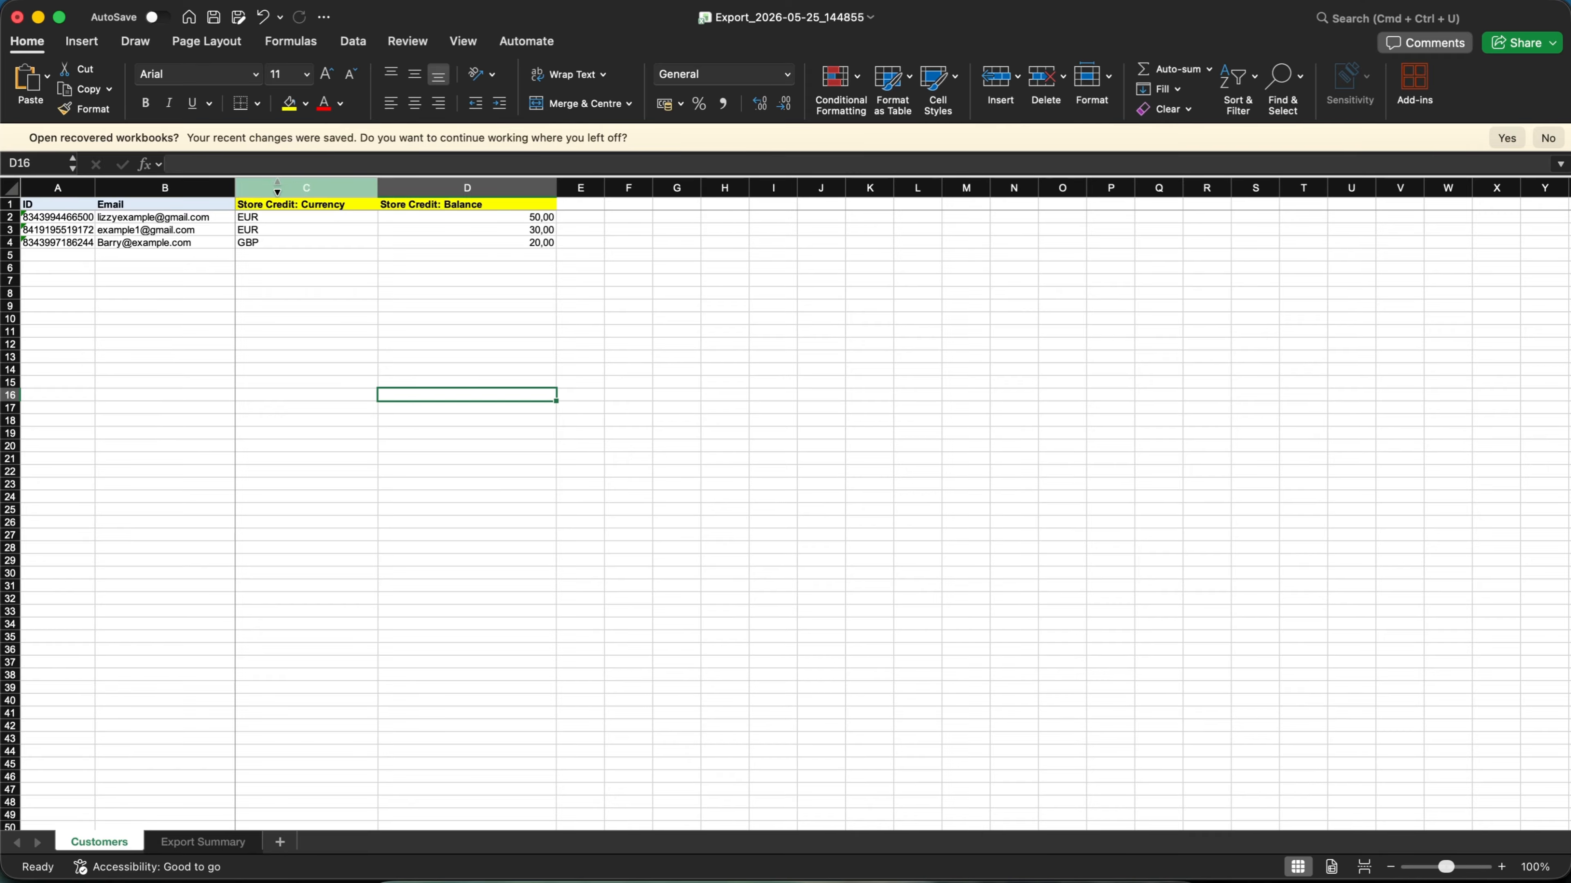
Examine the Store Credit: Balance column and its customer values on the Customers sheet
left_click(433, 187)
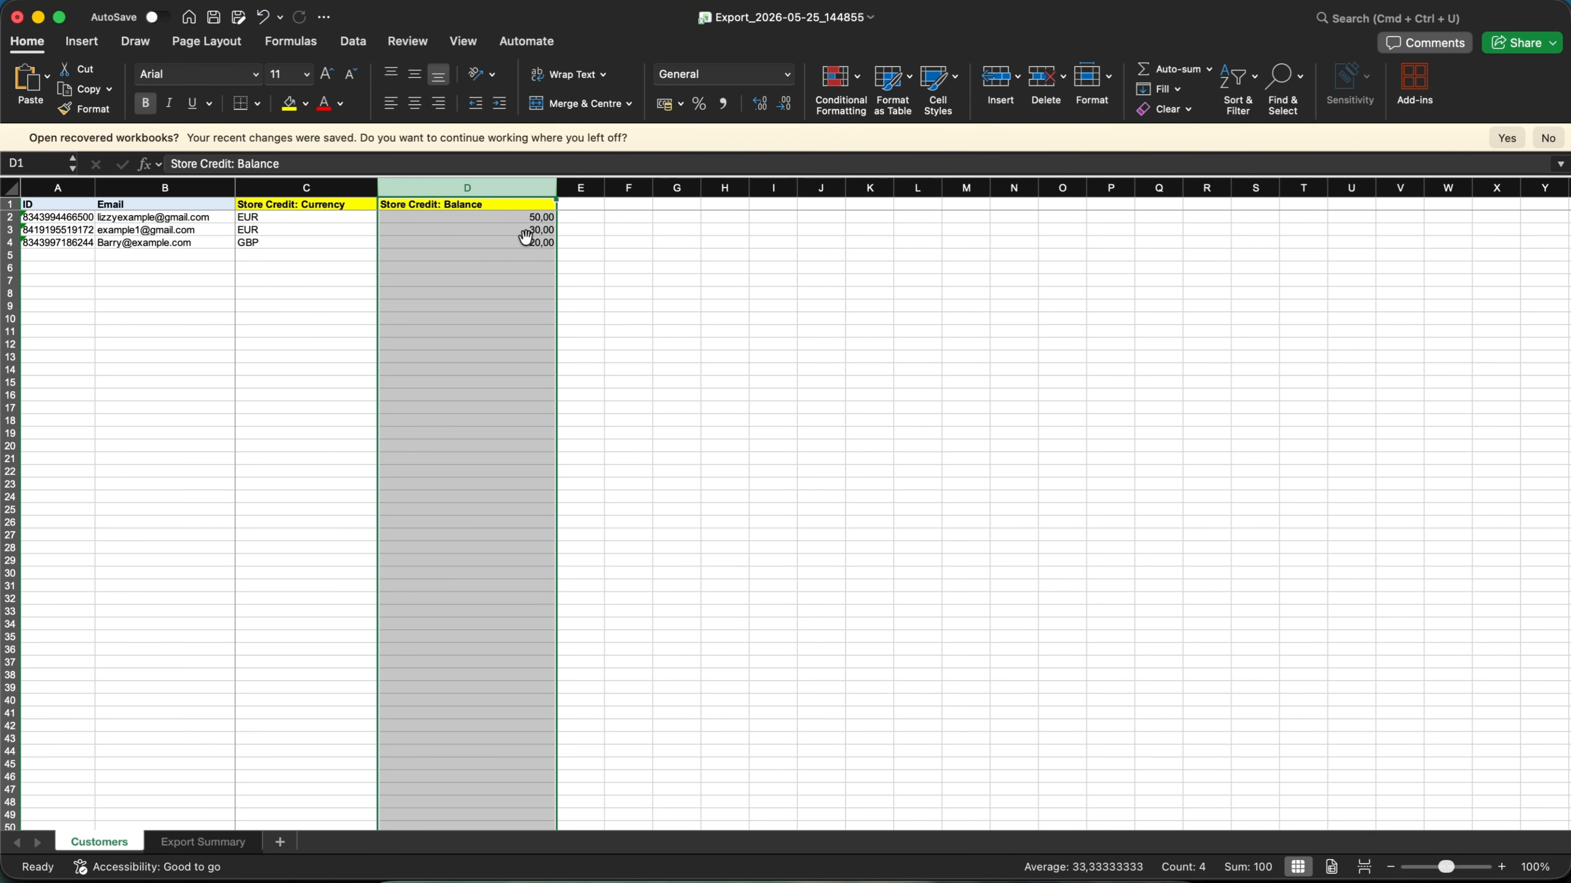
left_click(468, 250)
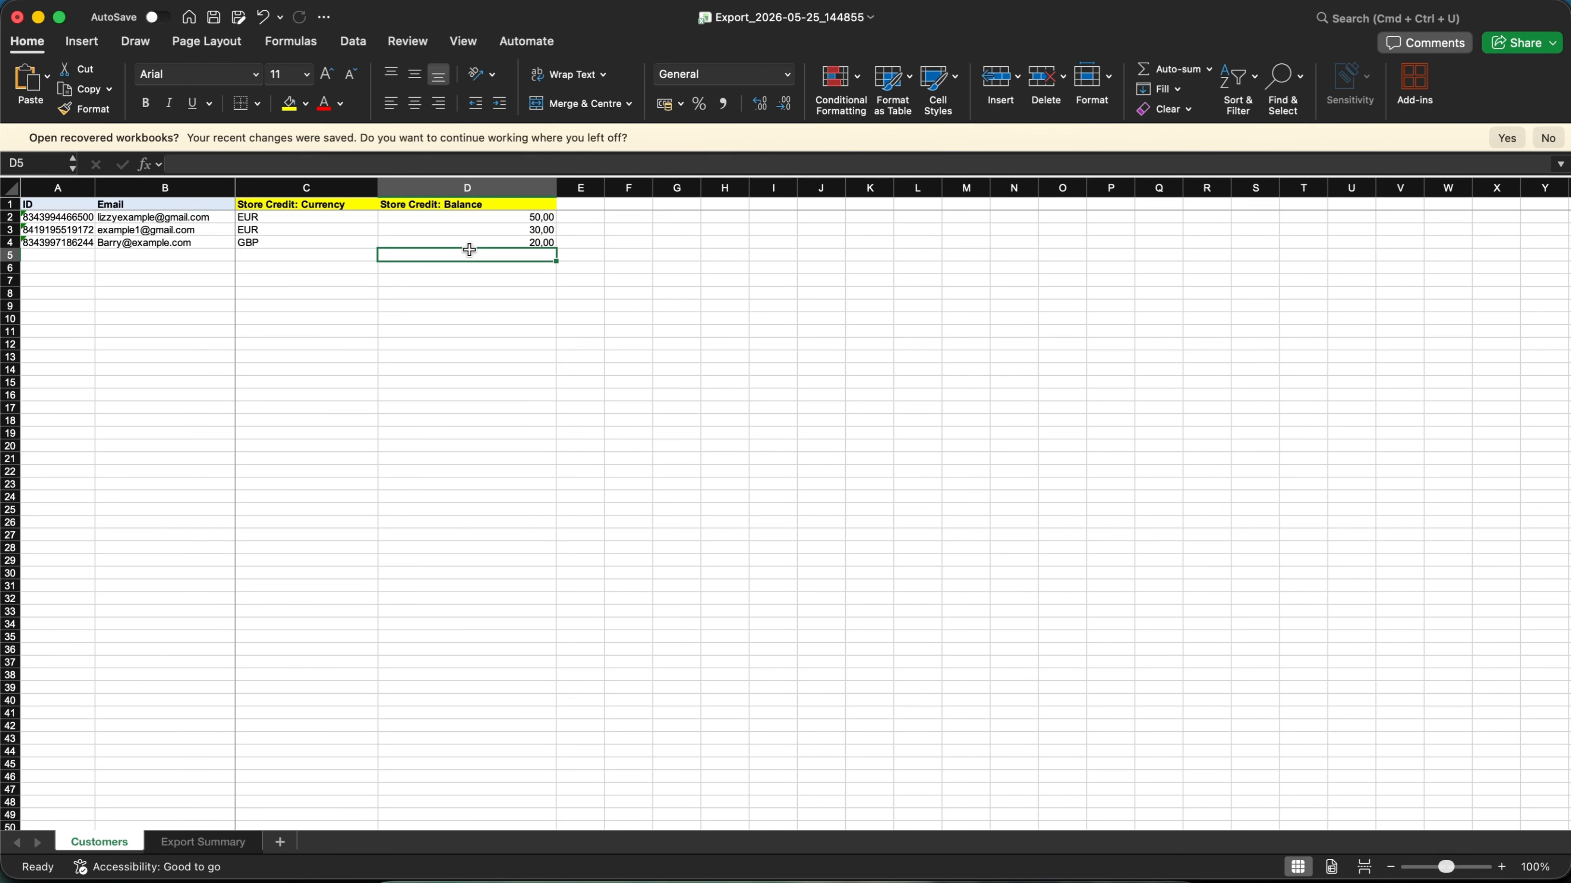
left_click(450, 200)
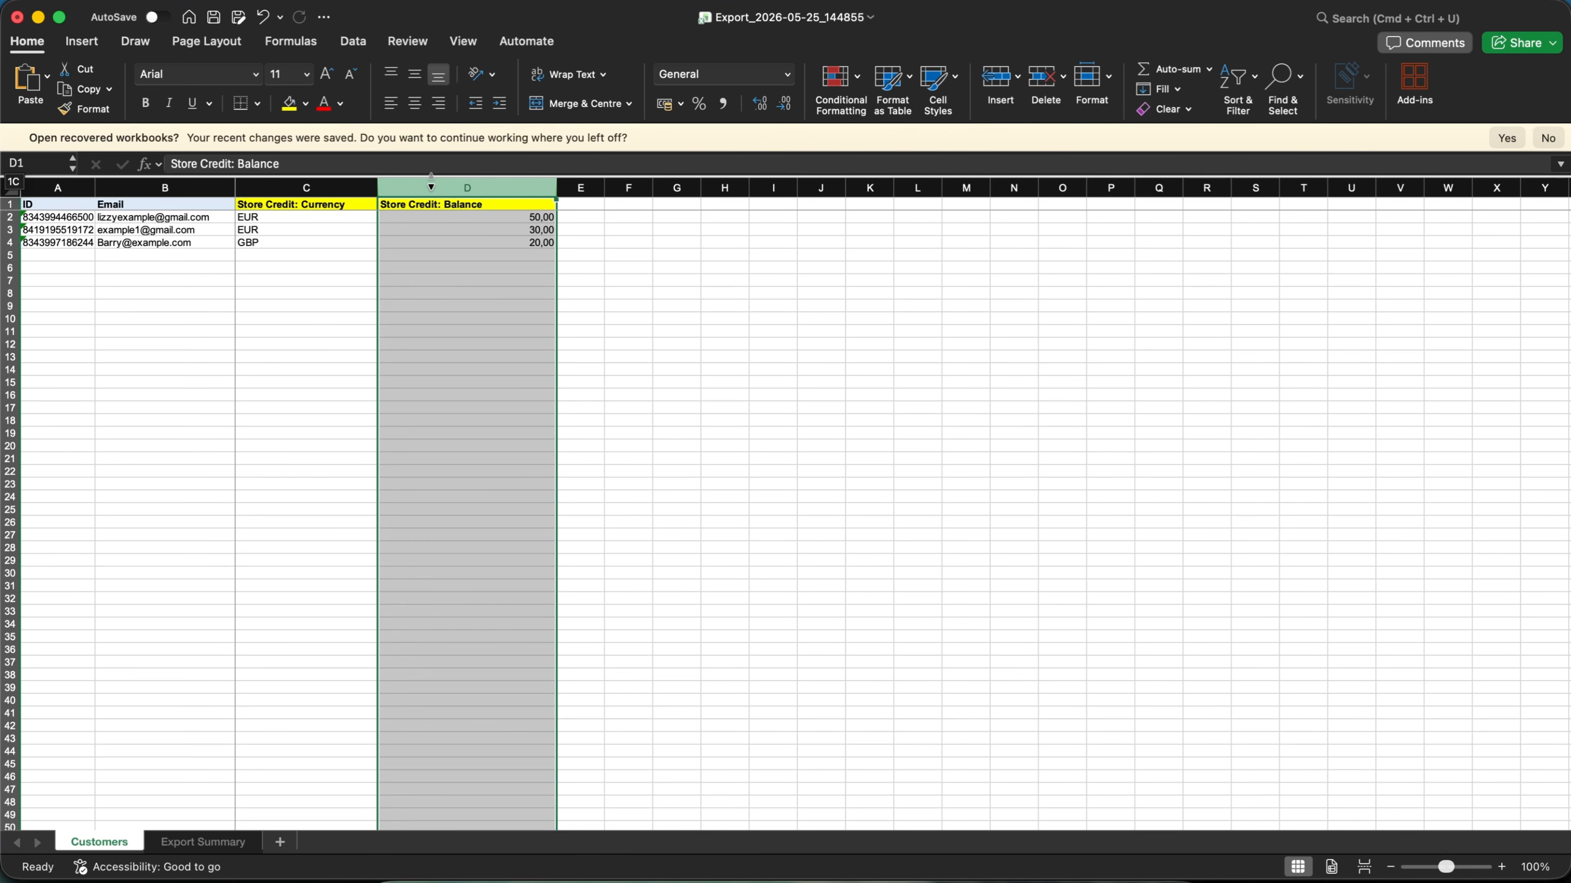
left_click(483, 229)
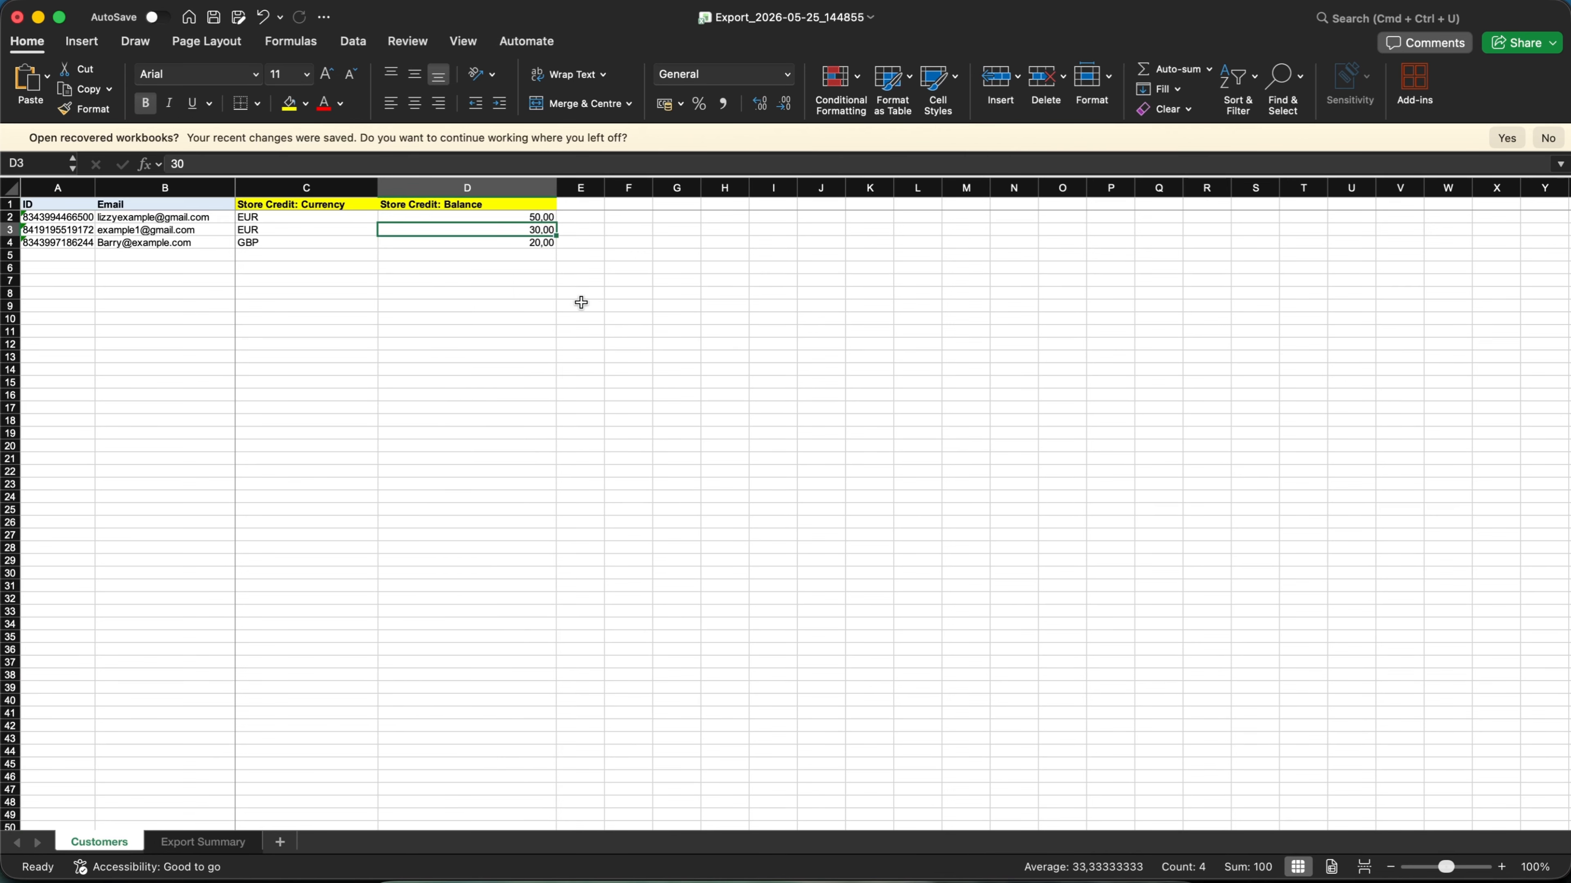
left_click(410, 264)
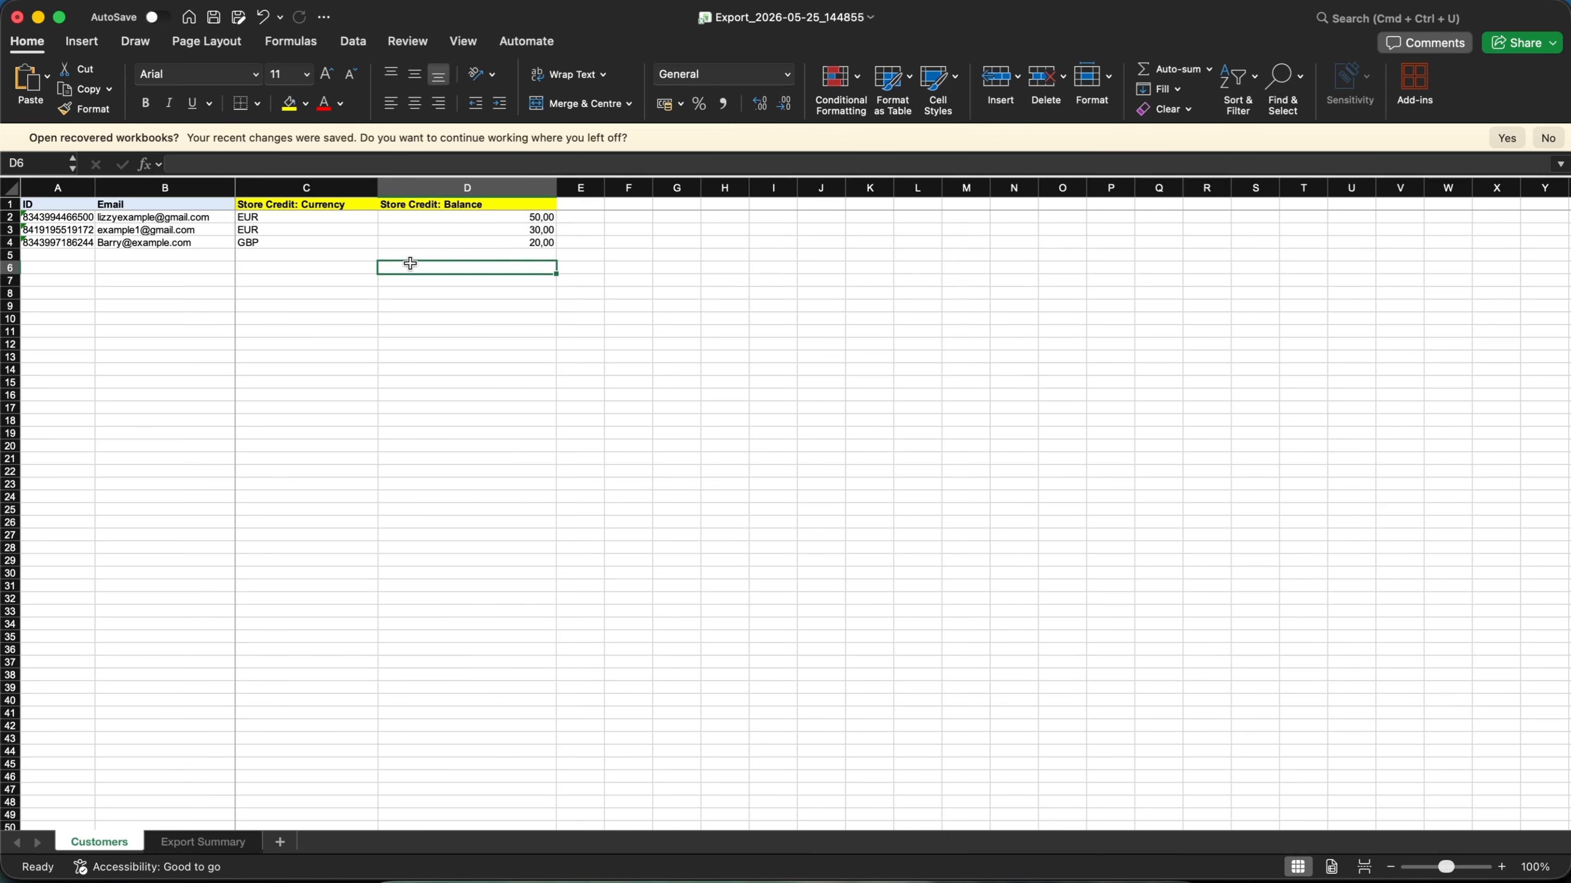
left_click(451, 191)
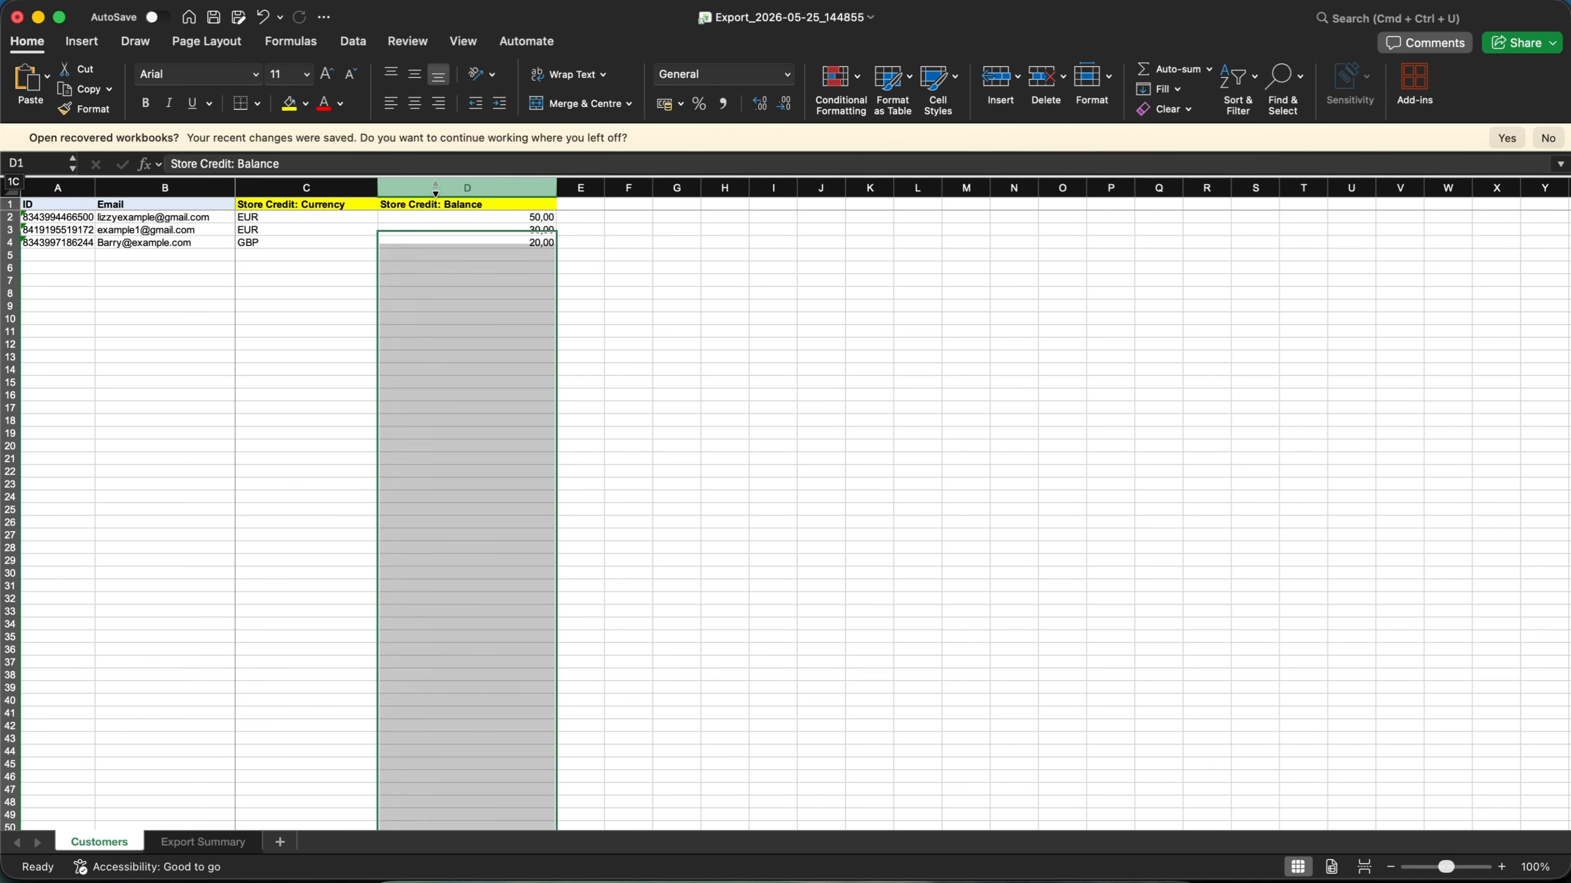
left_click(498, 317)
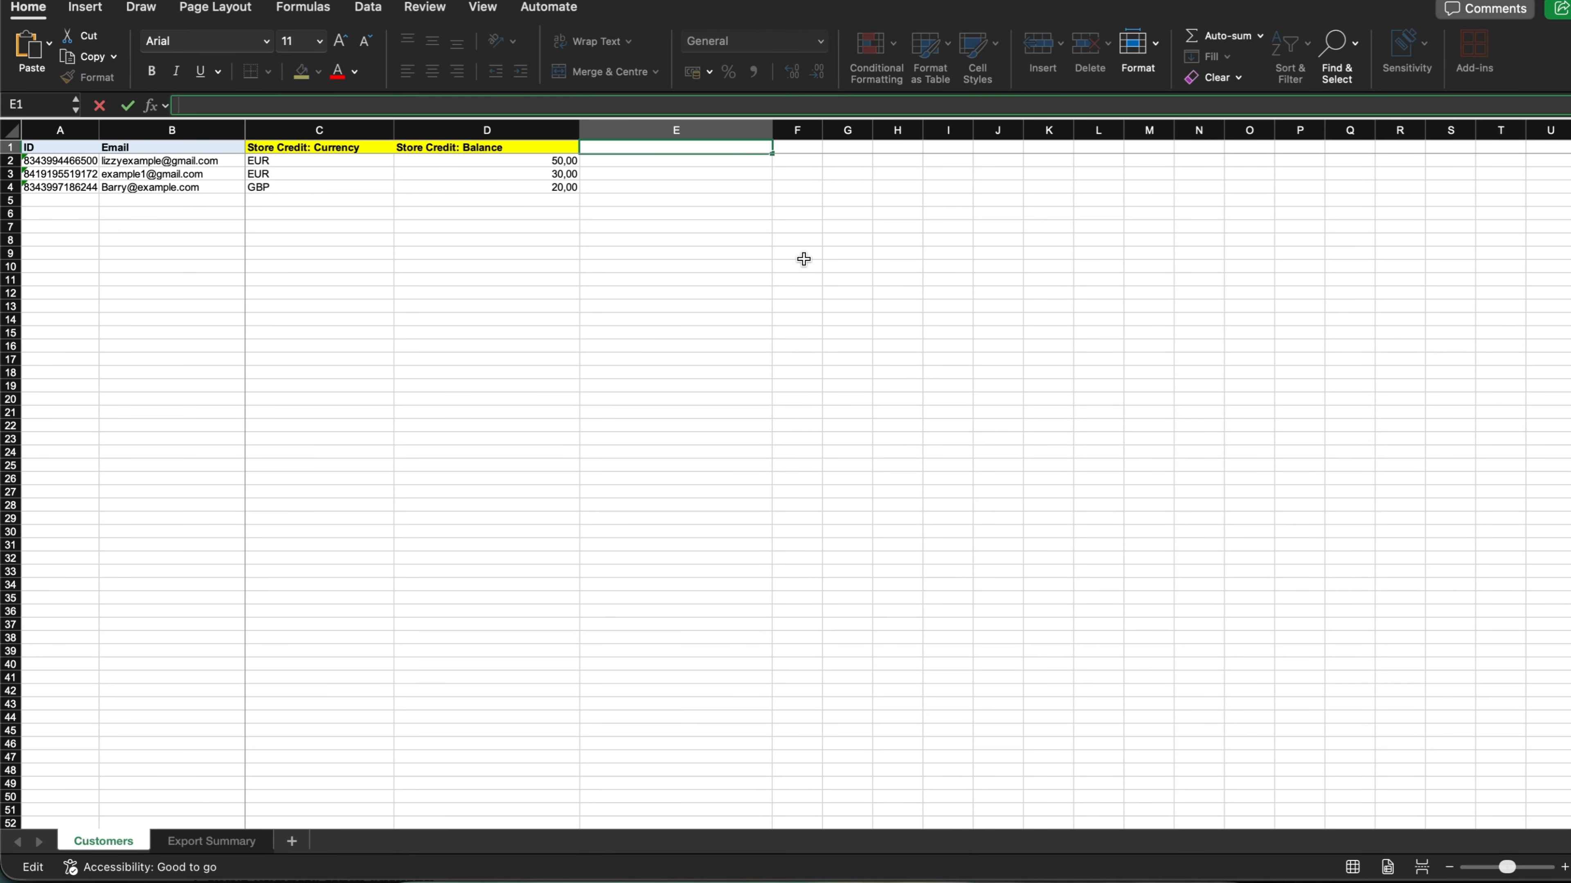
Enter the header "Store Credit Transaction: Command" in cell E1
type("Store Credit Transaction: ")
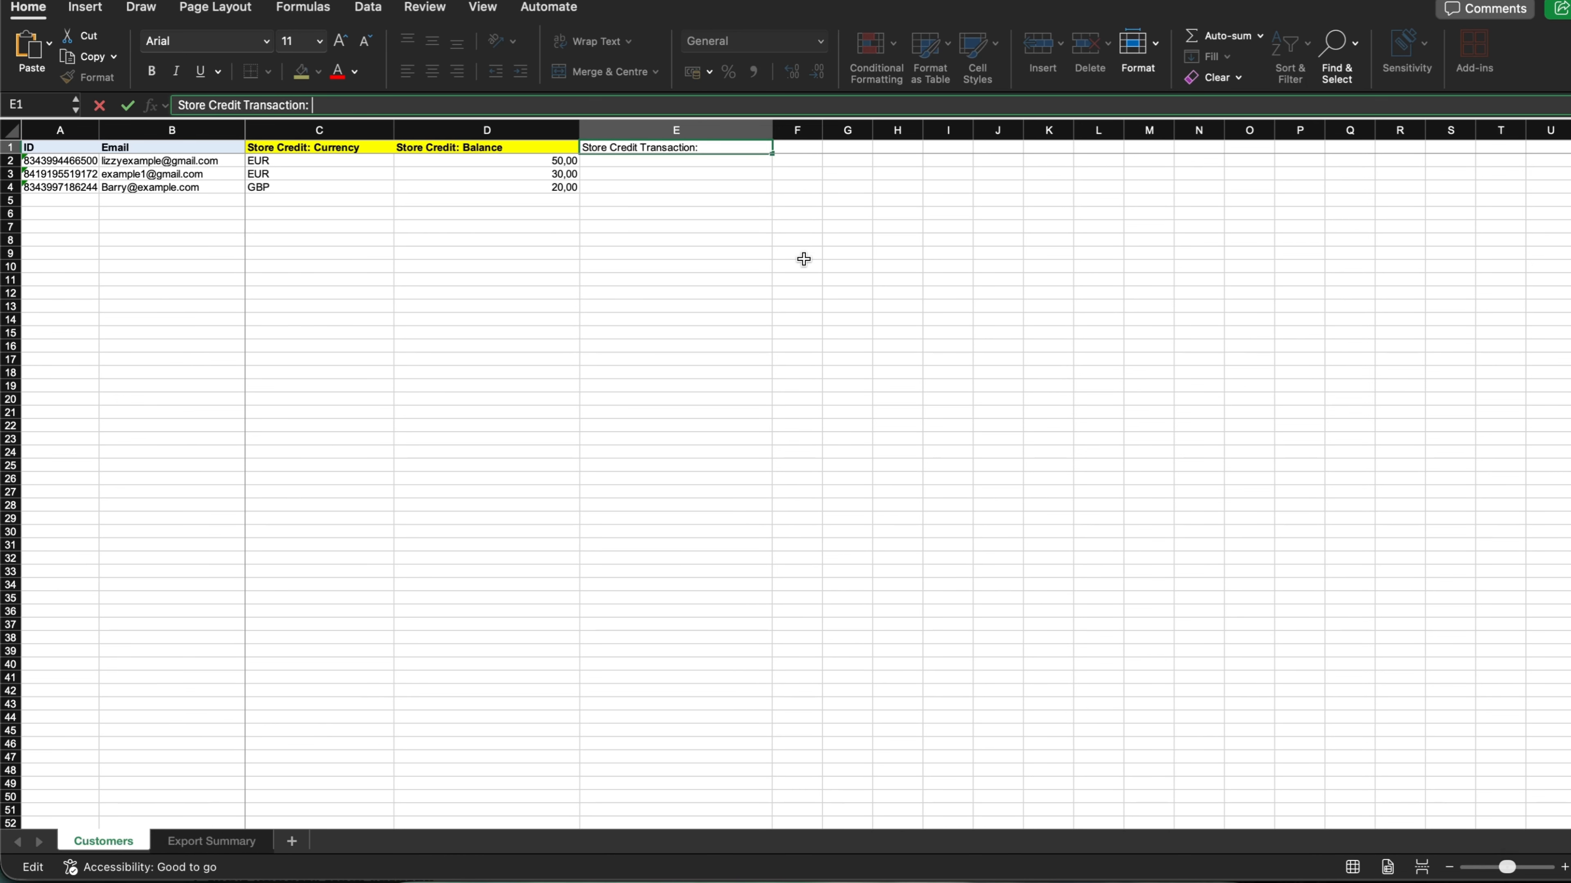
type("Command")
left_click(857, 250)
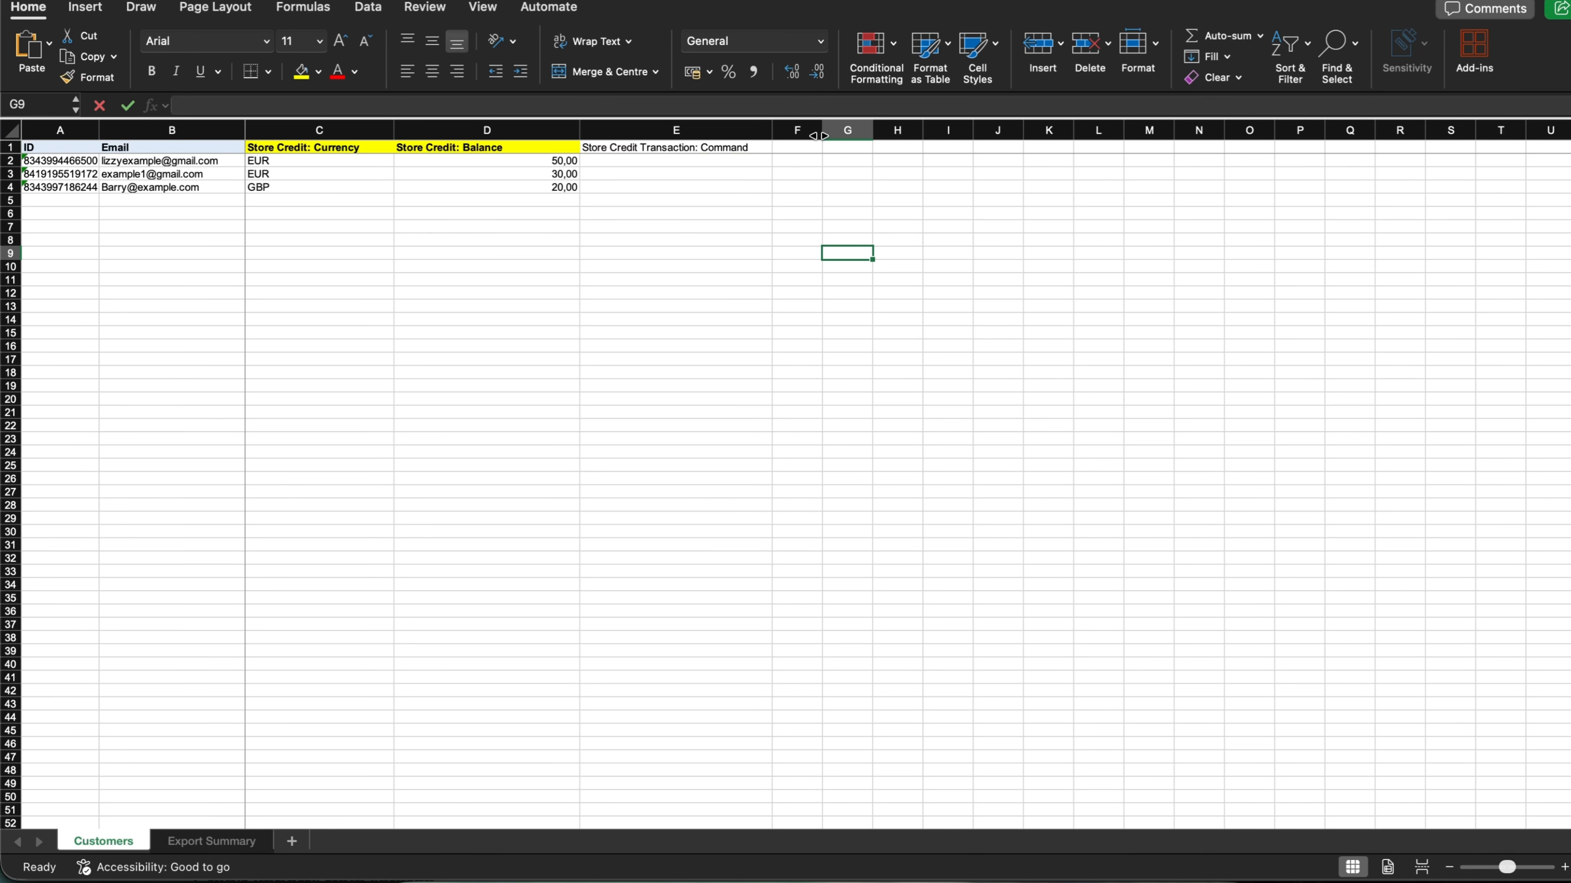
Widen column F and enter the header "Store Credit Transaction: Amount" in cell F1
left_click_drag(818, 135, 1020, 135)
left_click(858, 147)
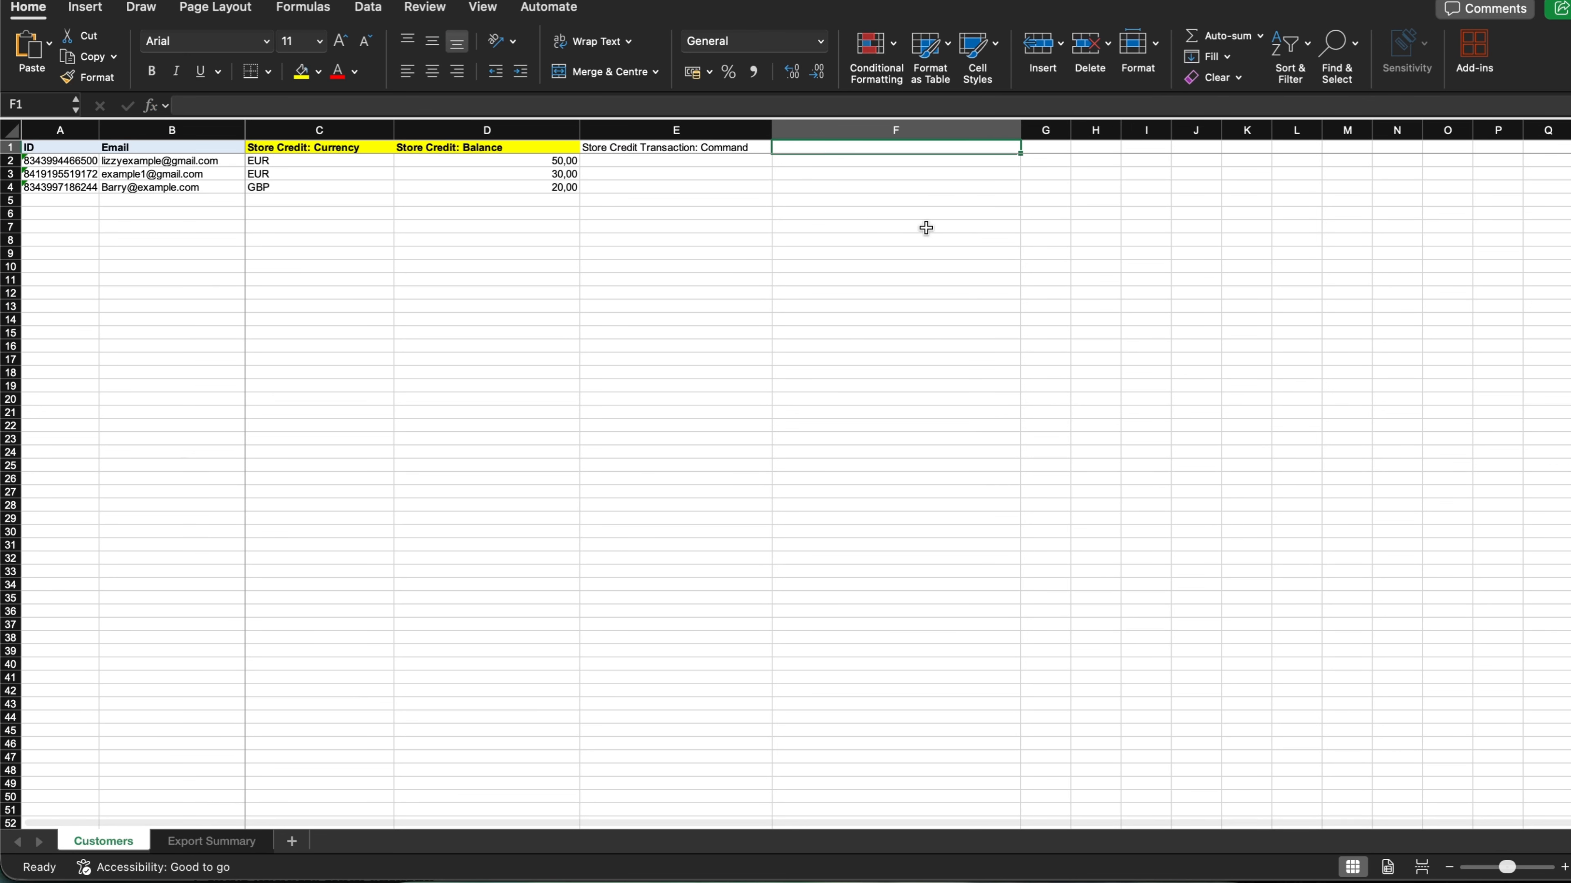
type("Store Cre")
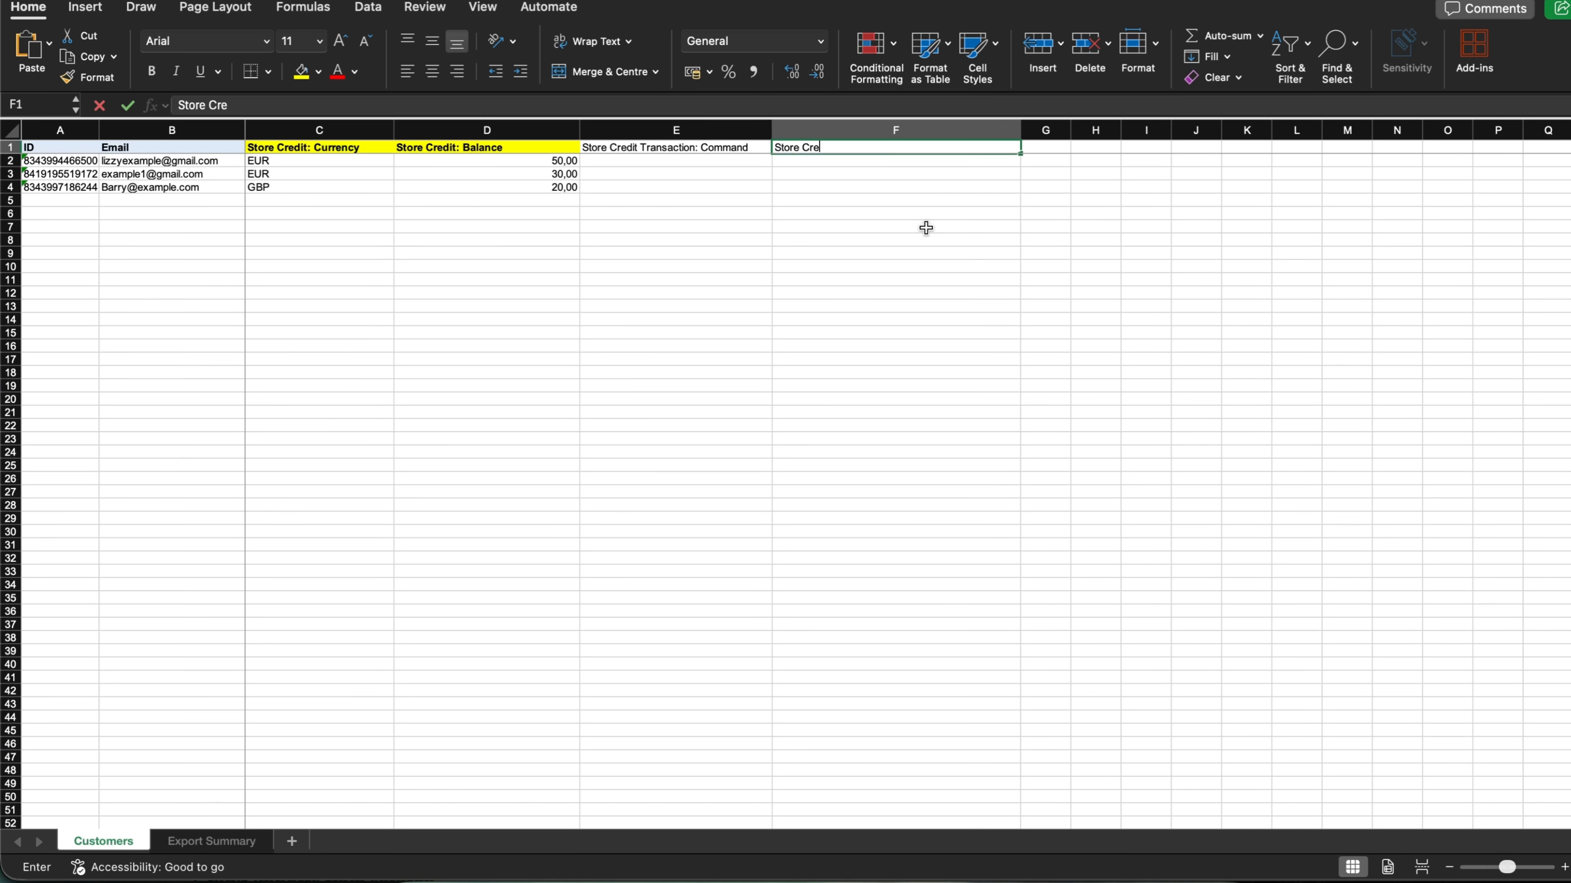
type("dit Transa")
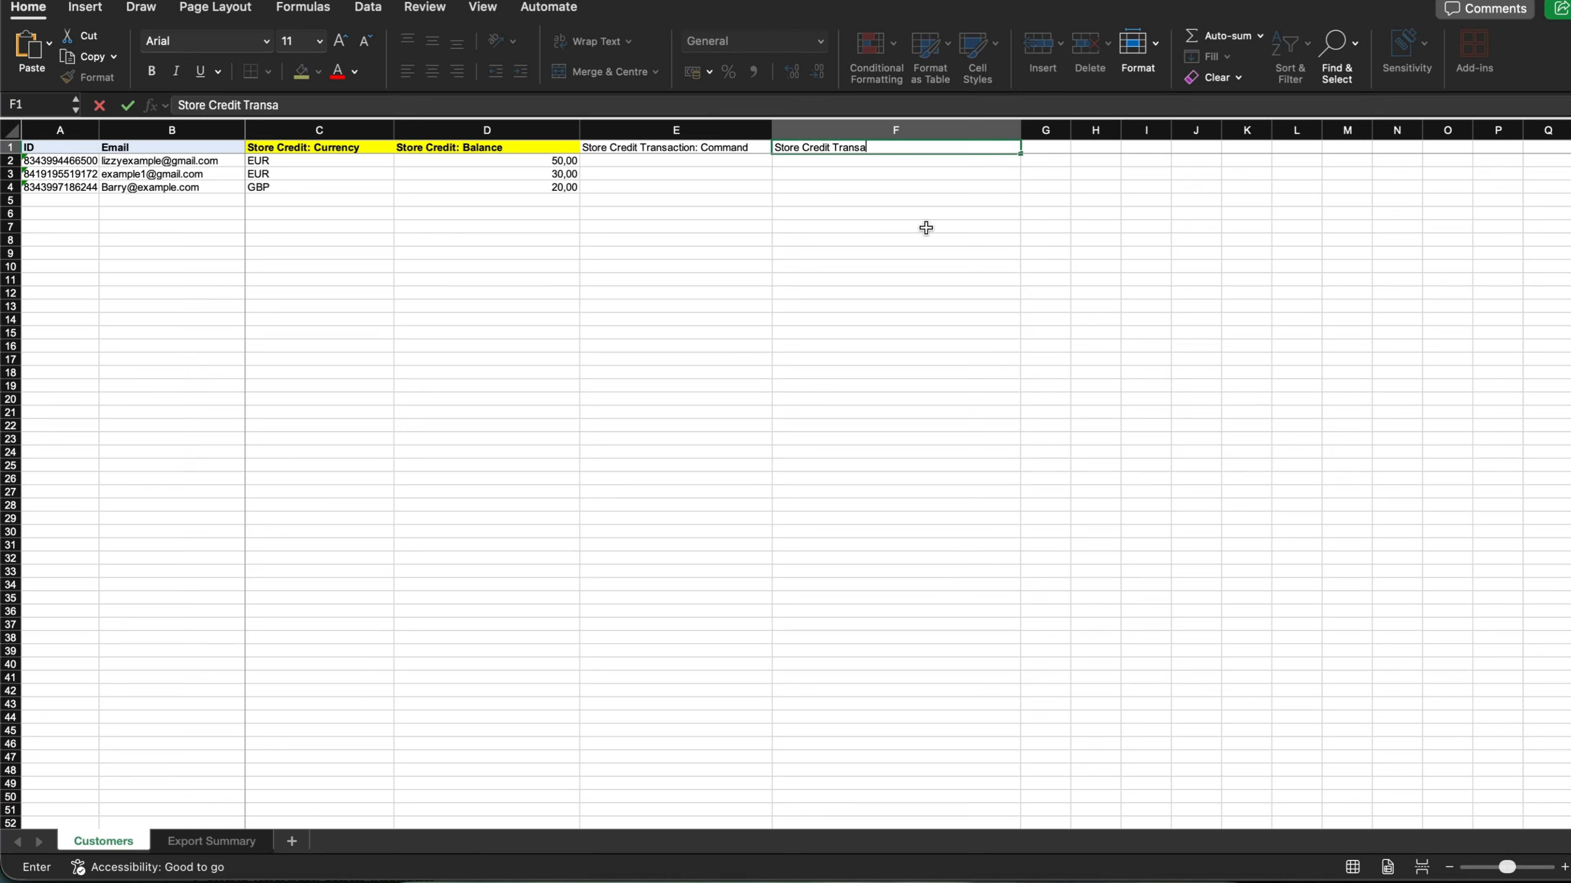
type("ction: Amount")
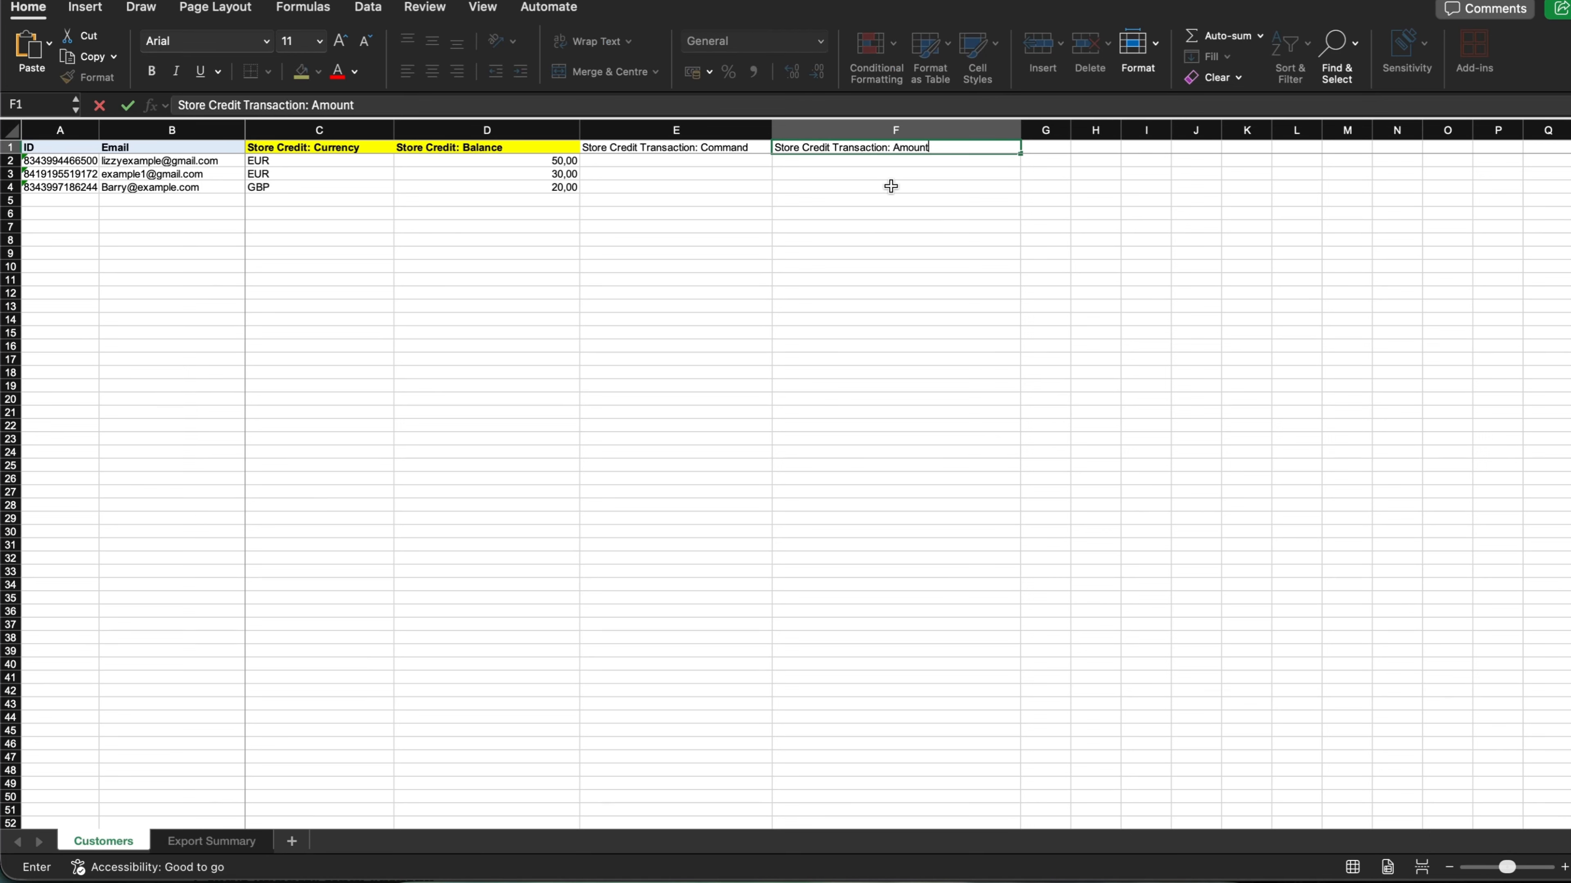
left_click(992, 254)
Enter the header "Store Credit Transaction: Send Receipt" in cell G1, widening column G to fit and narrowing column F
left_click_drag(1070, 130, 1212, 130)
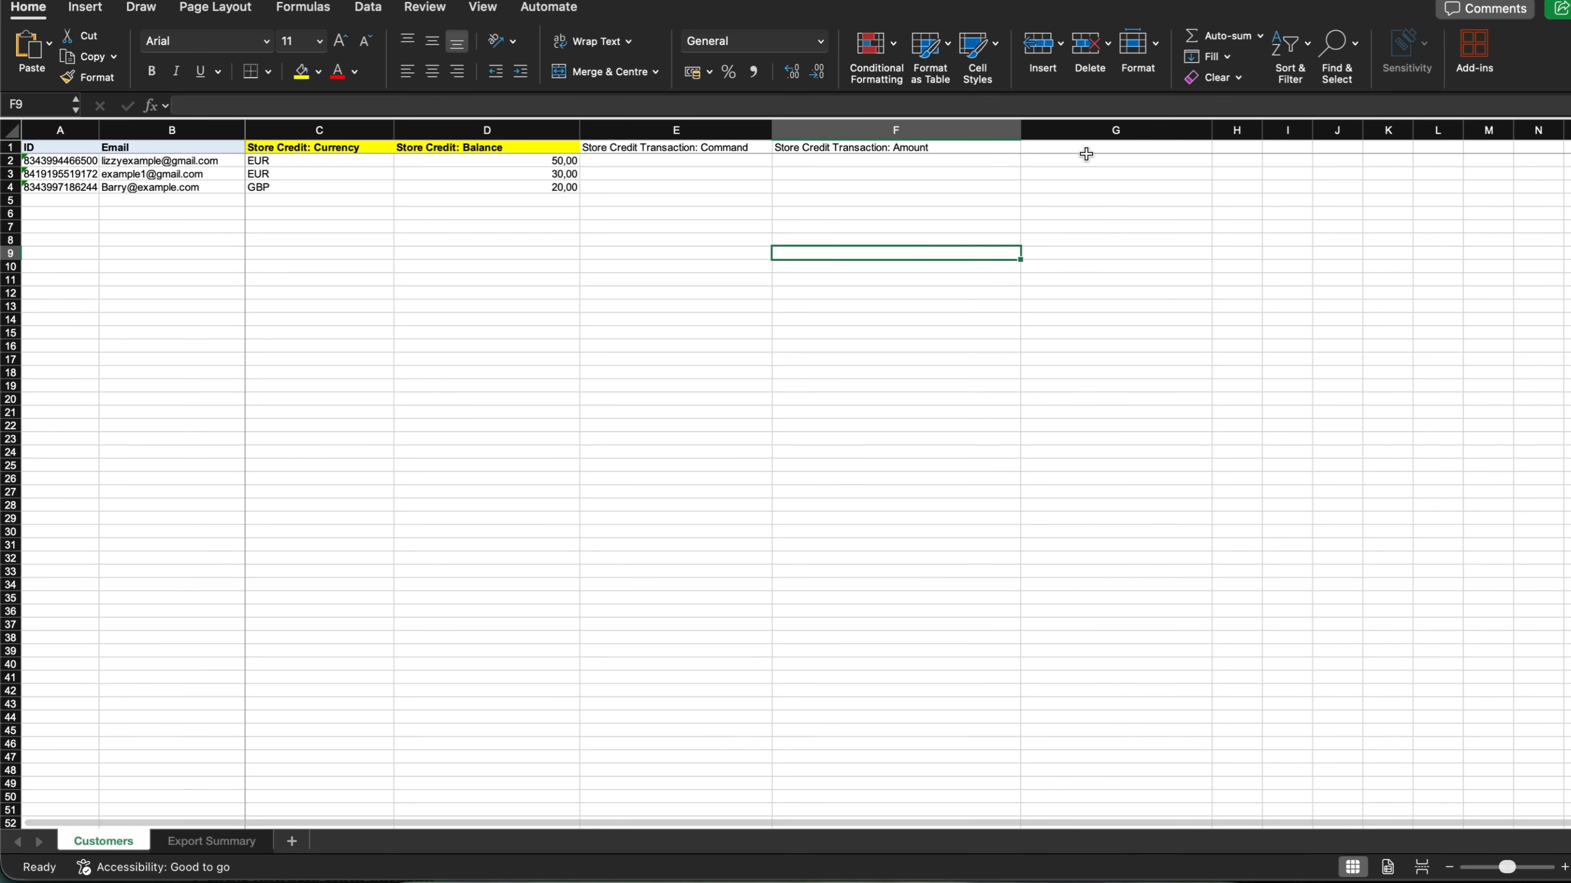
left_click(1087, 154)
type("Stor")
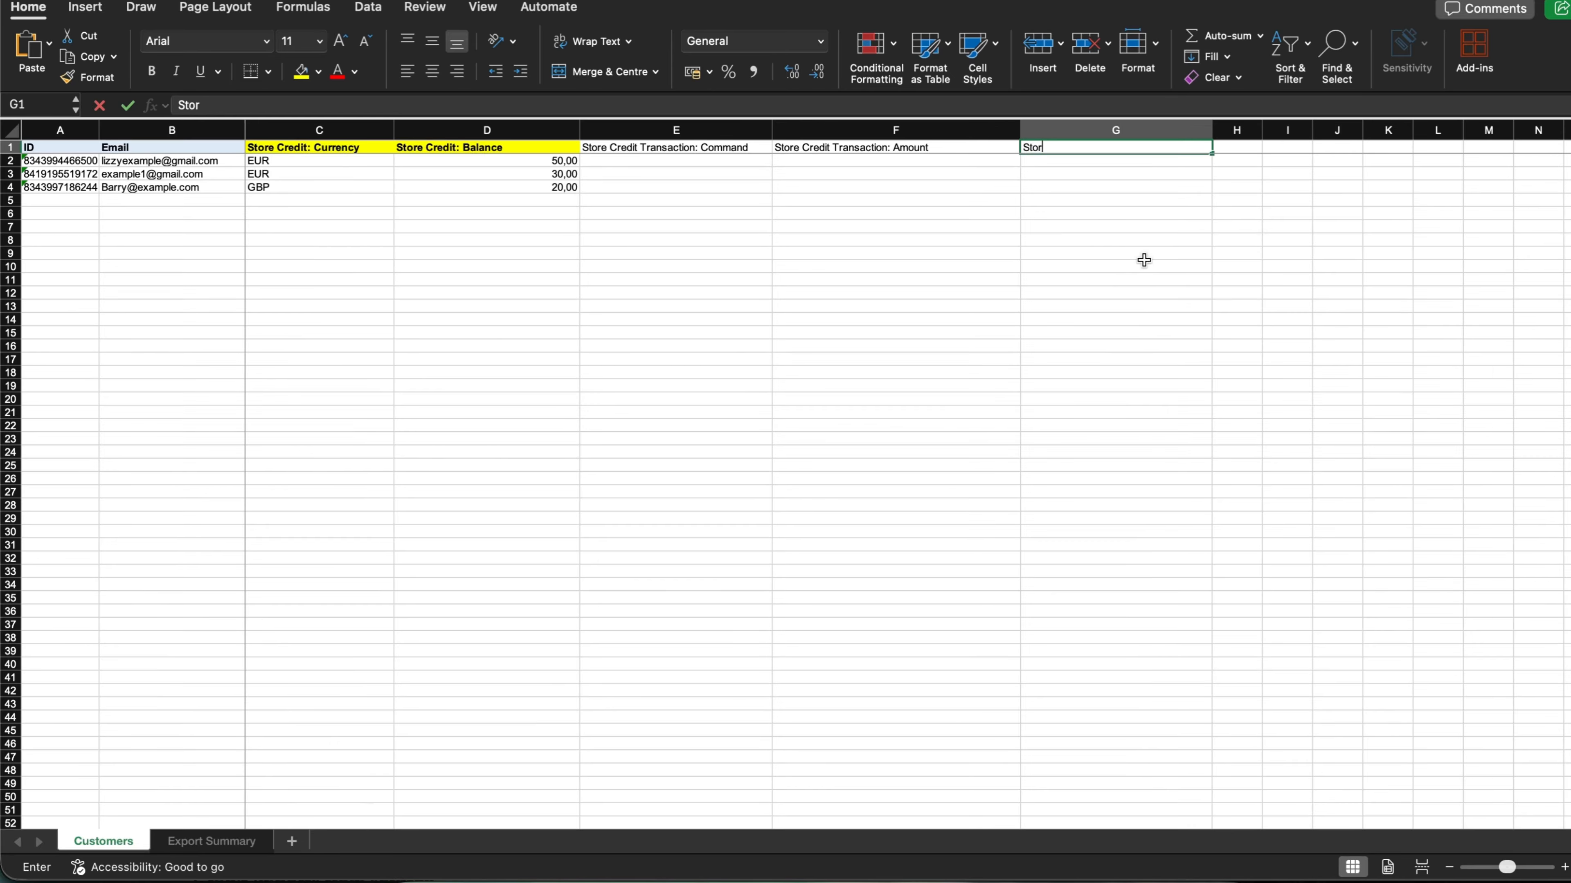
type("e Credit Transaction:")
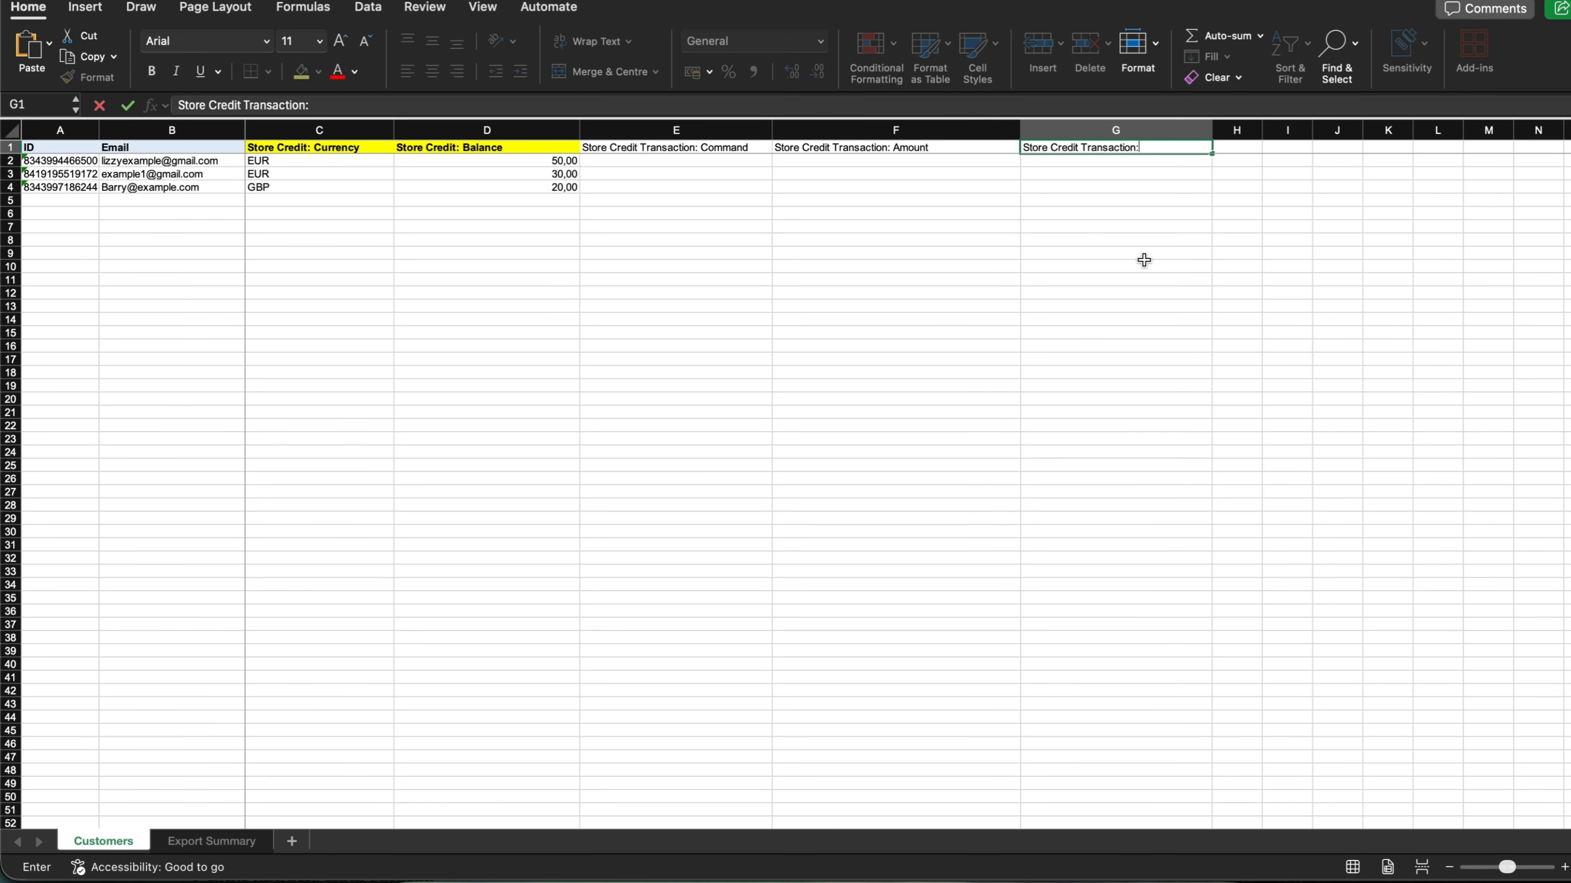
type(" Send Receipt")
left_click(1143, 280)
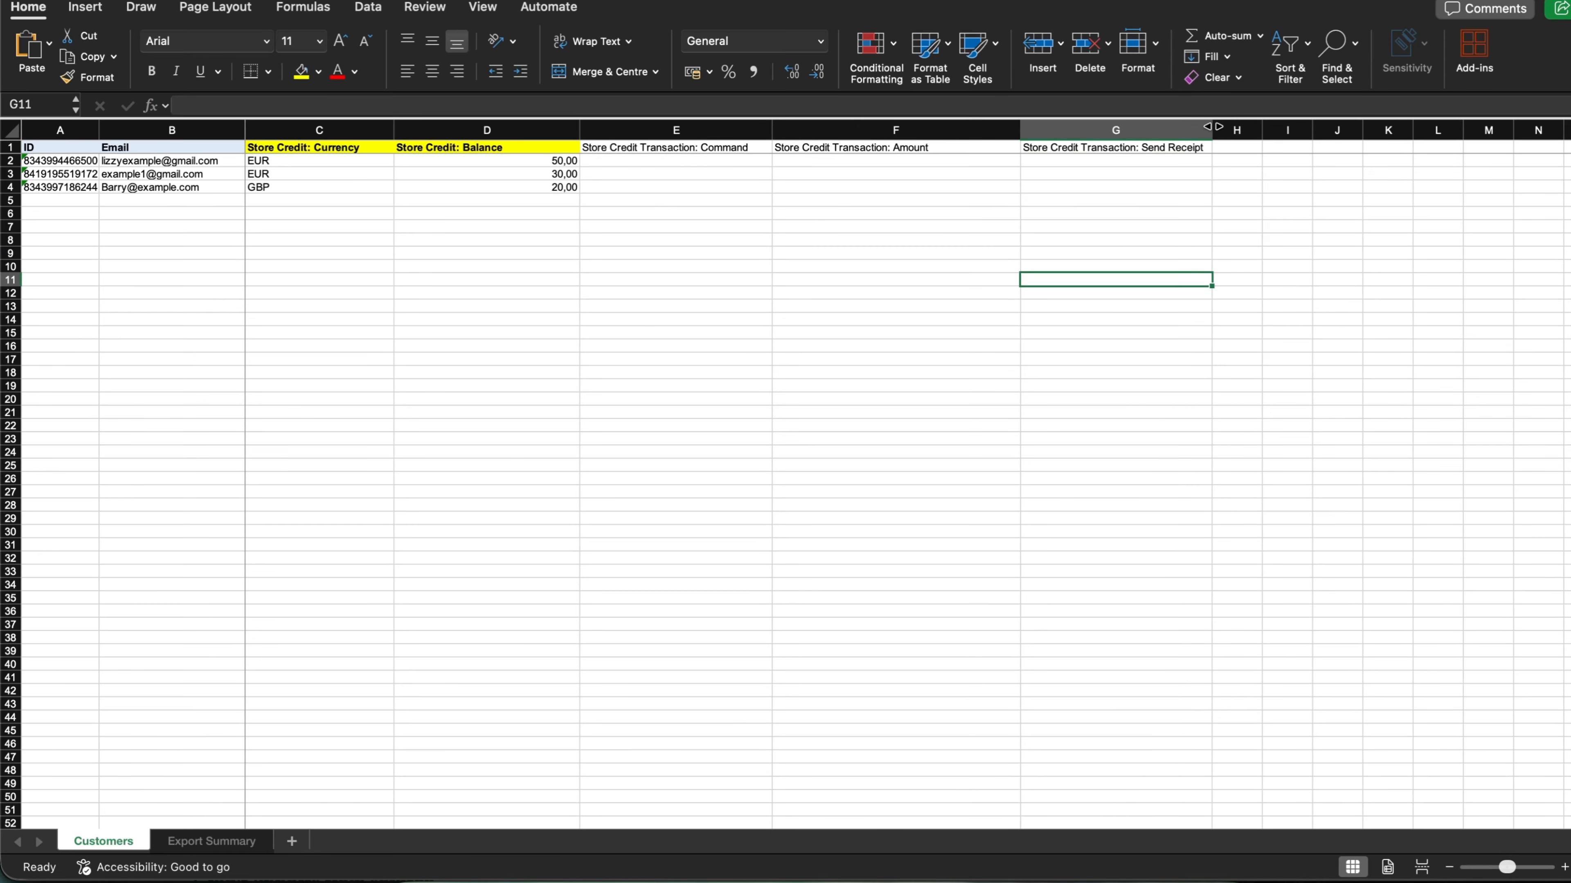
left_click_drag(1212, 130, 1264, 130)
left_click_drag(1023, 127, 961, 127)
Widen column H and enter the header "Store Credit Transaction: Expire At" in cell H1
left_click(1224, 147)
left_click_drag(1255, 130, 1430, 130)
type("Store Cre")
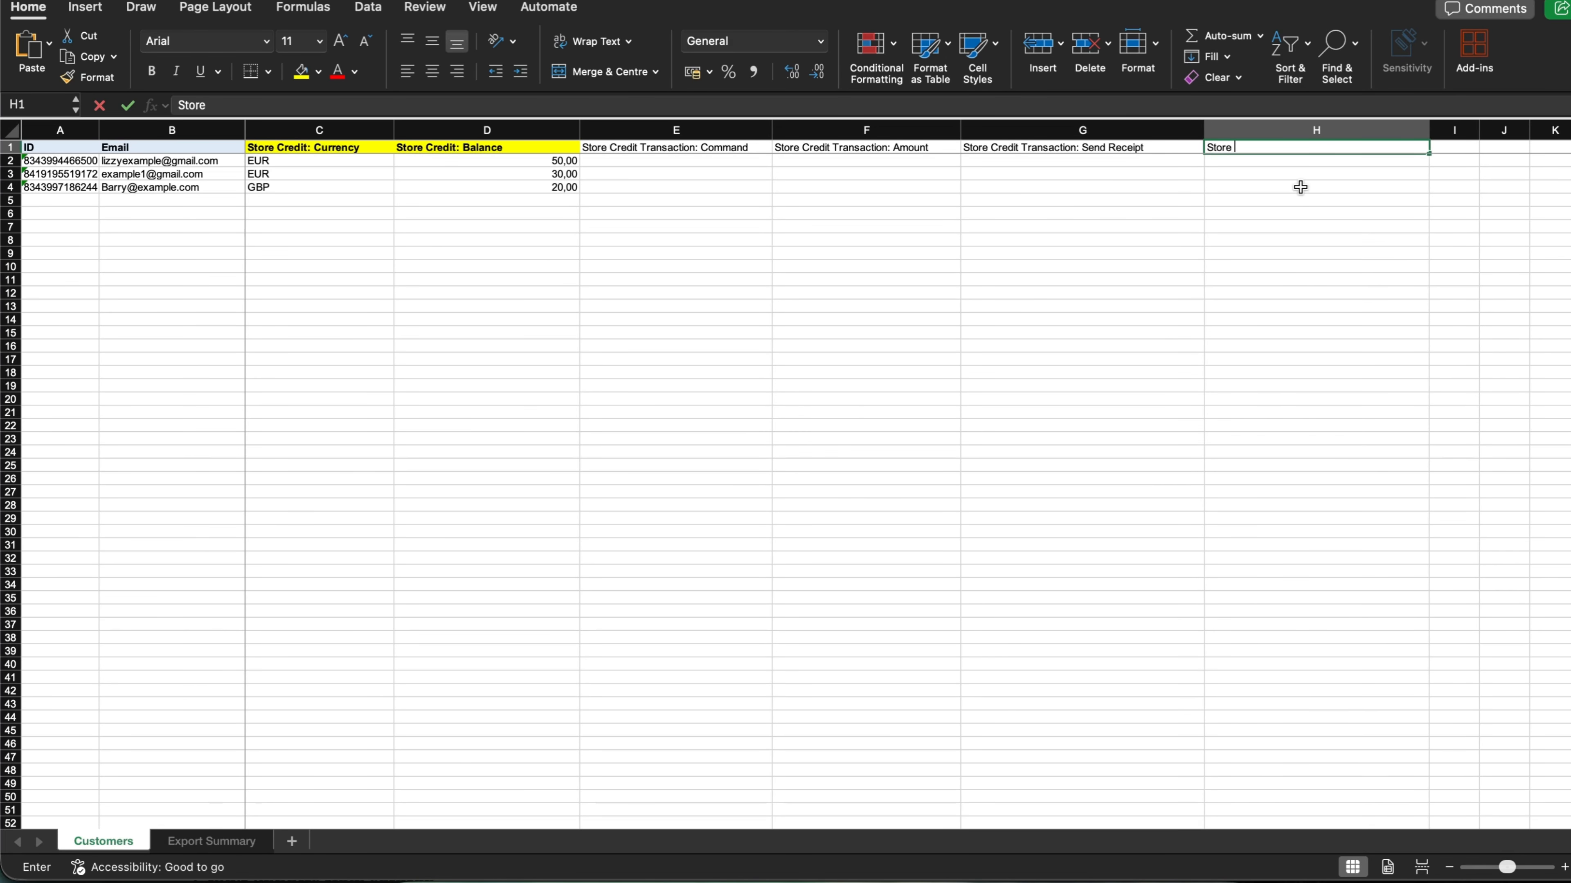
type("T")
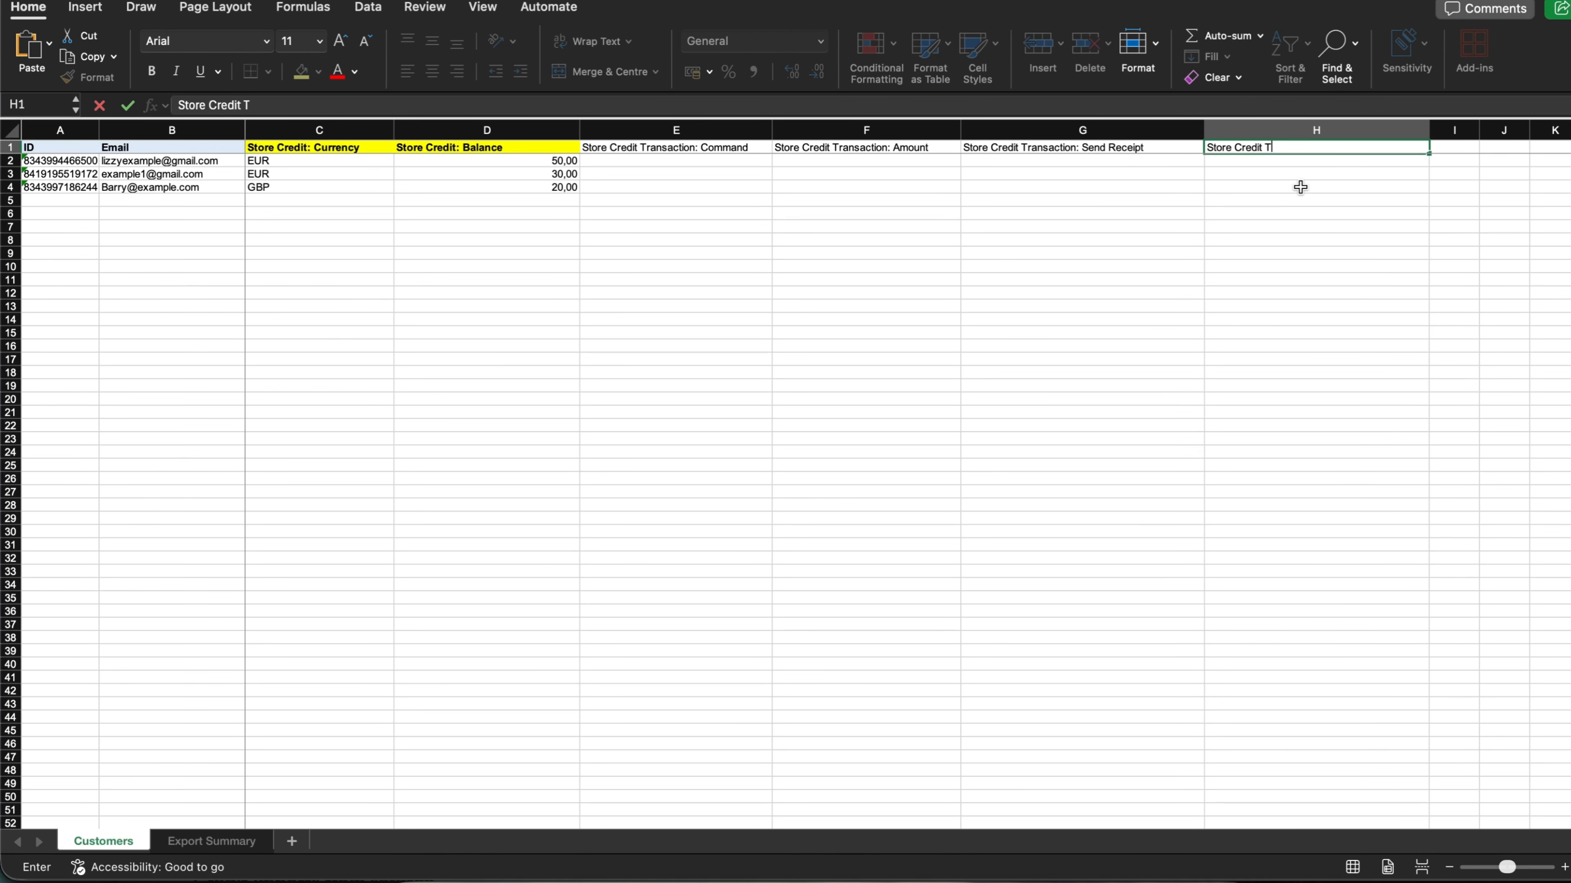
type("ransaction: Expire At")
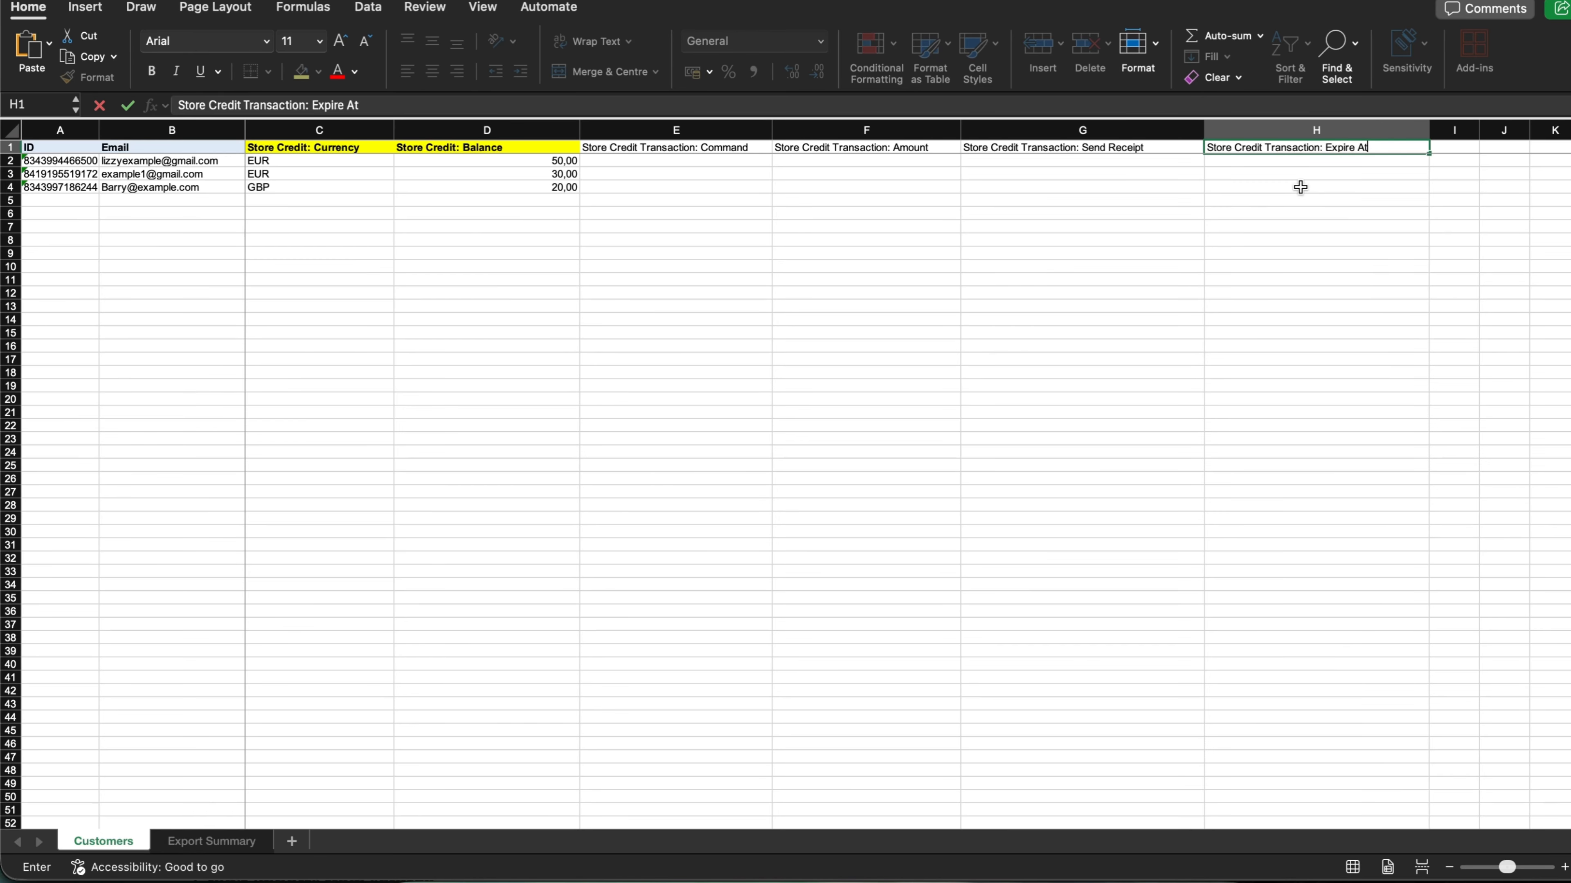
left_click(1321, 213)
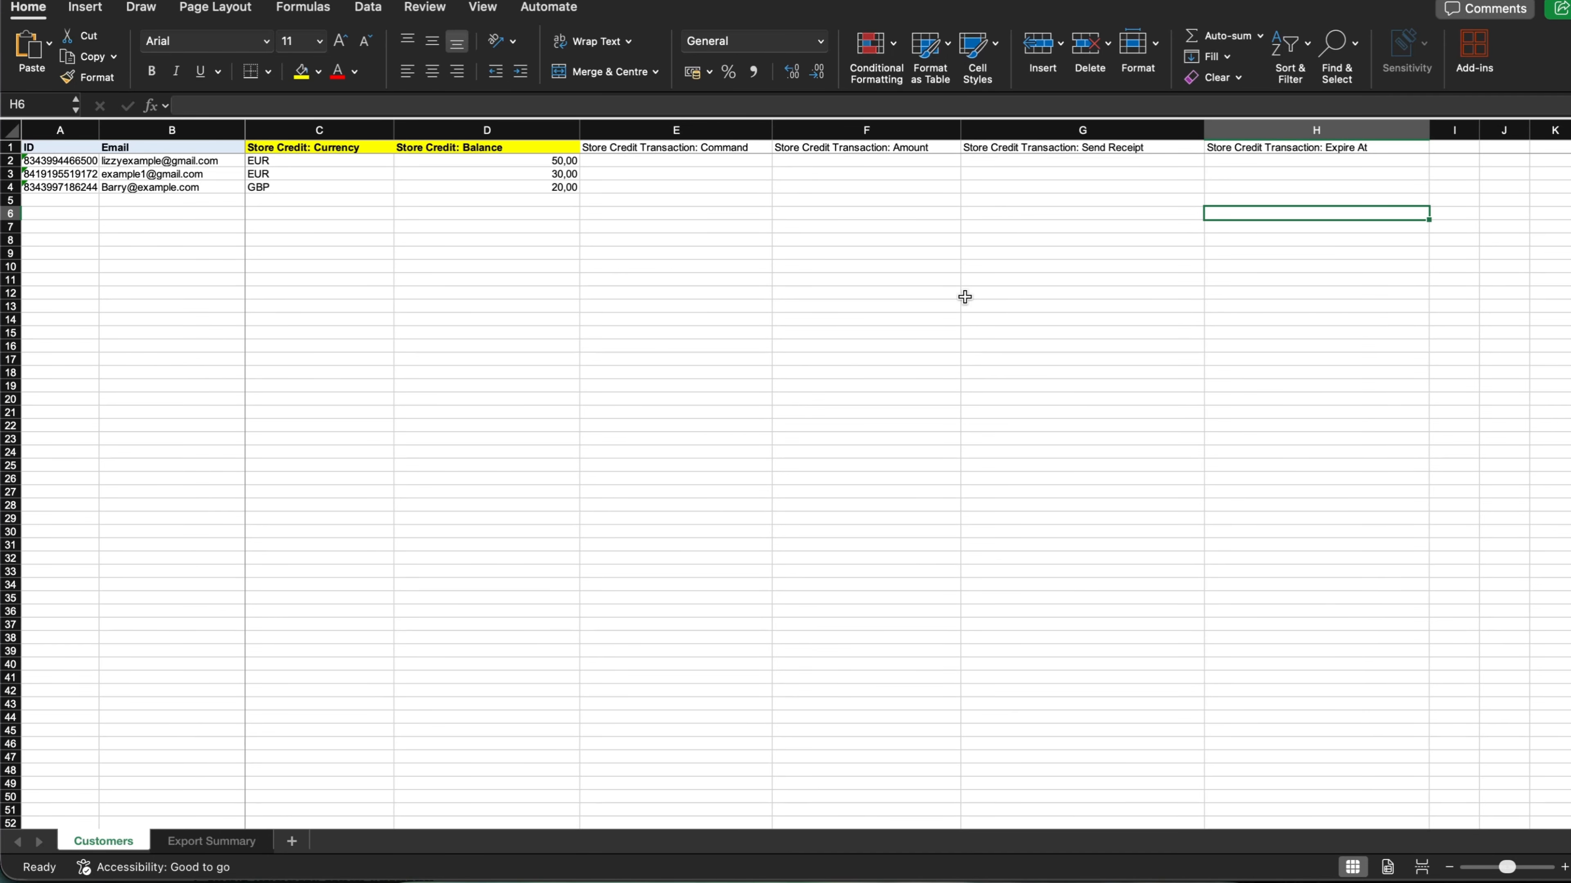
Examine the first customer's row 2 across the store credit and transaction columns at a larger zoom
left_click(512, 317)
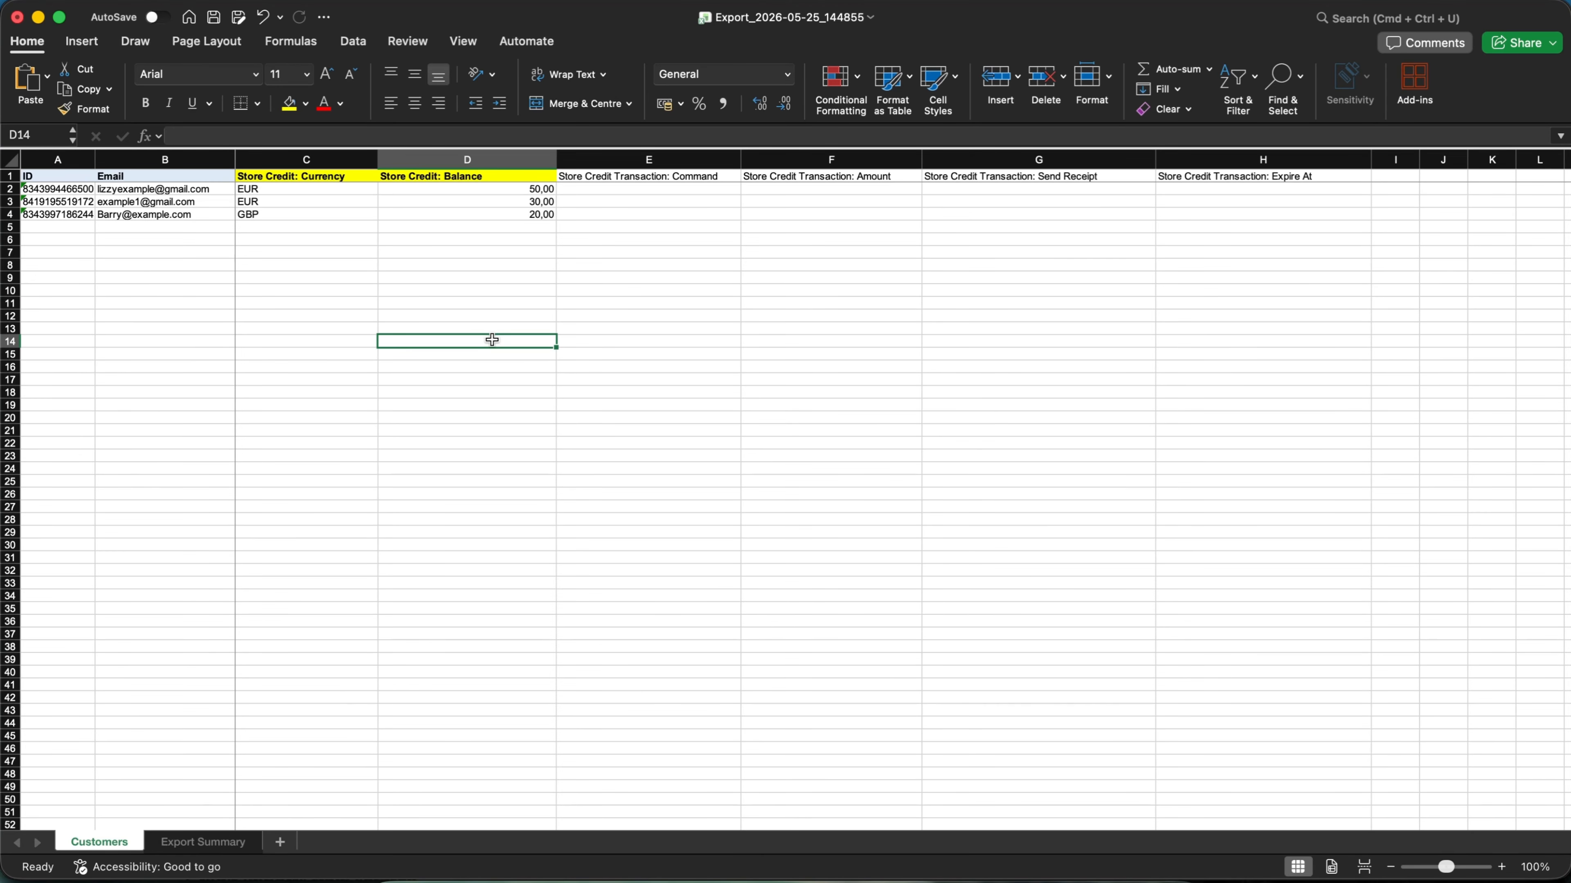
left_click(9, 188)
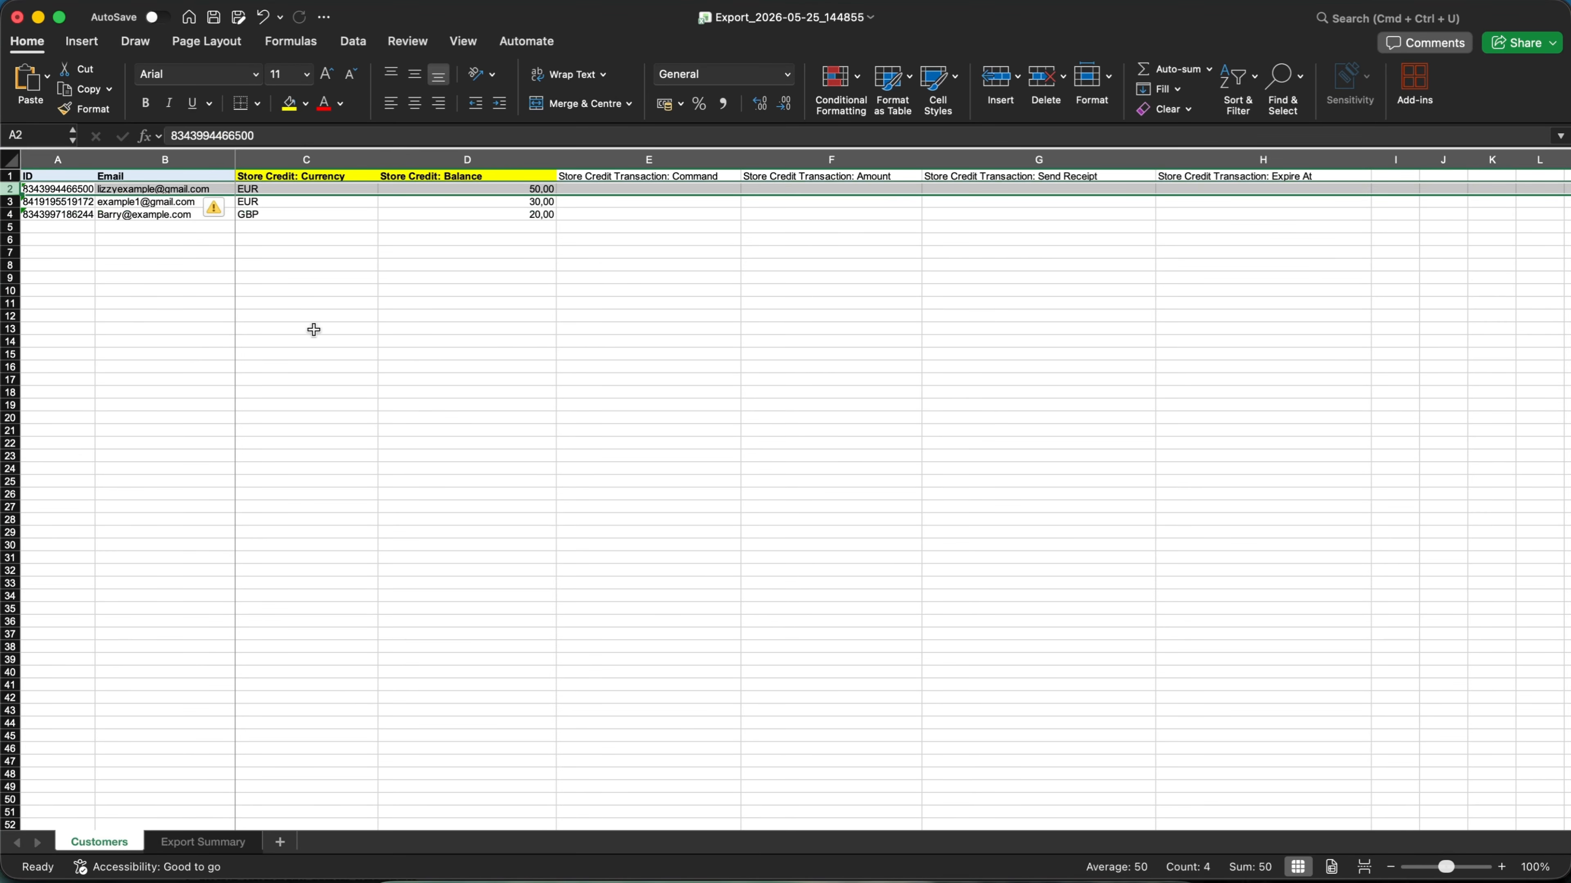
left_click(559, 402)
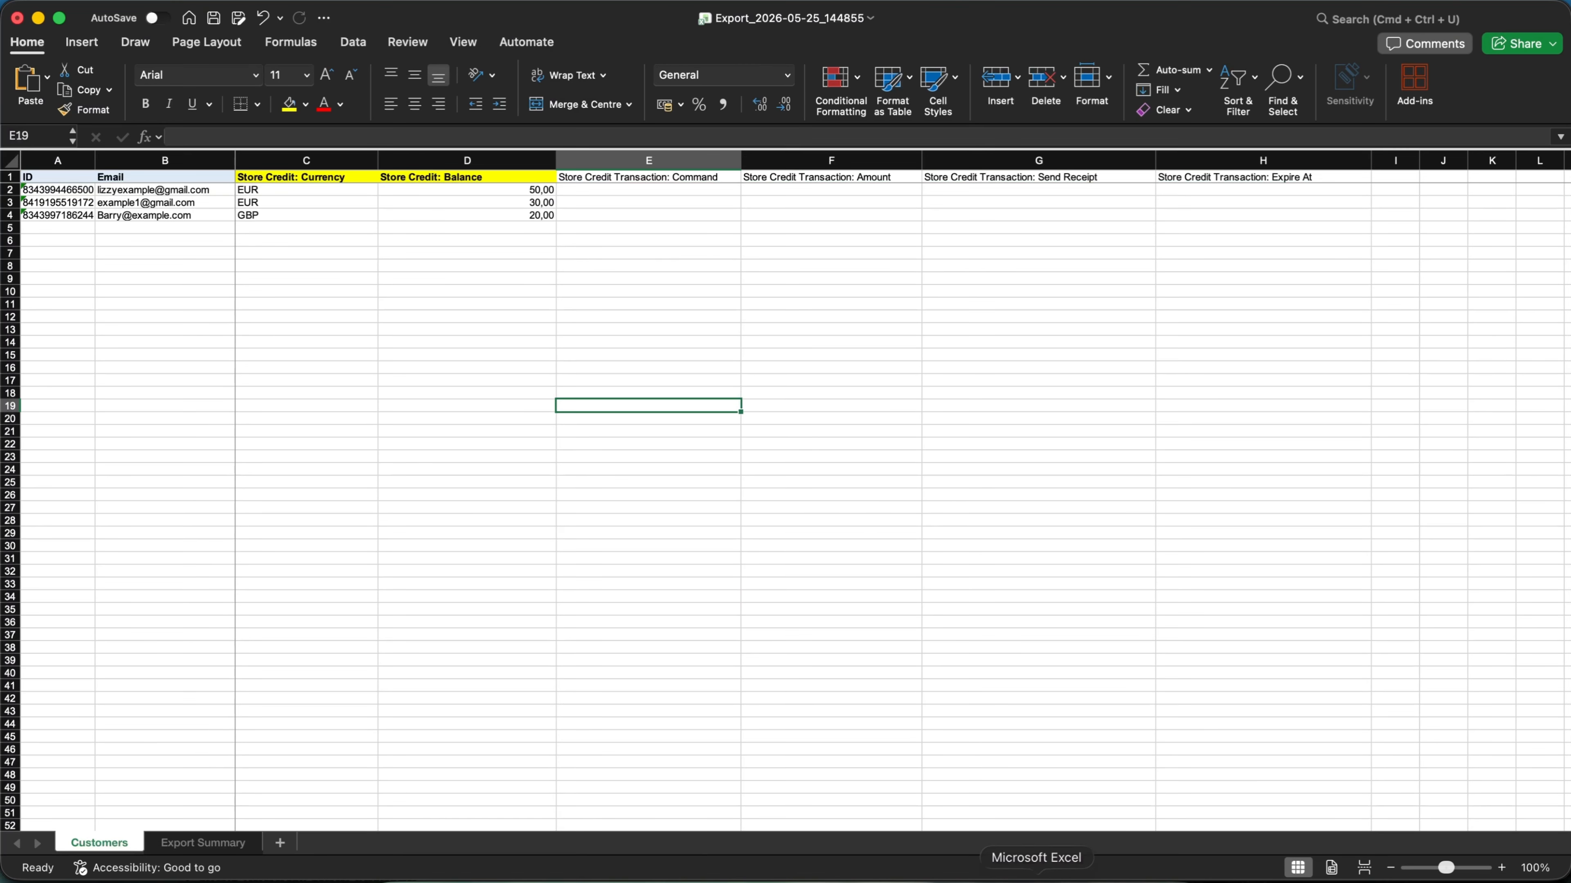
scroll(501, 276, "up", 8)
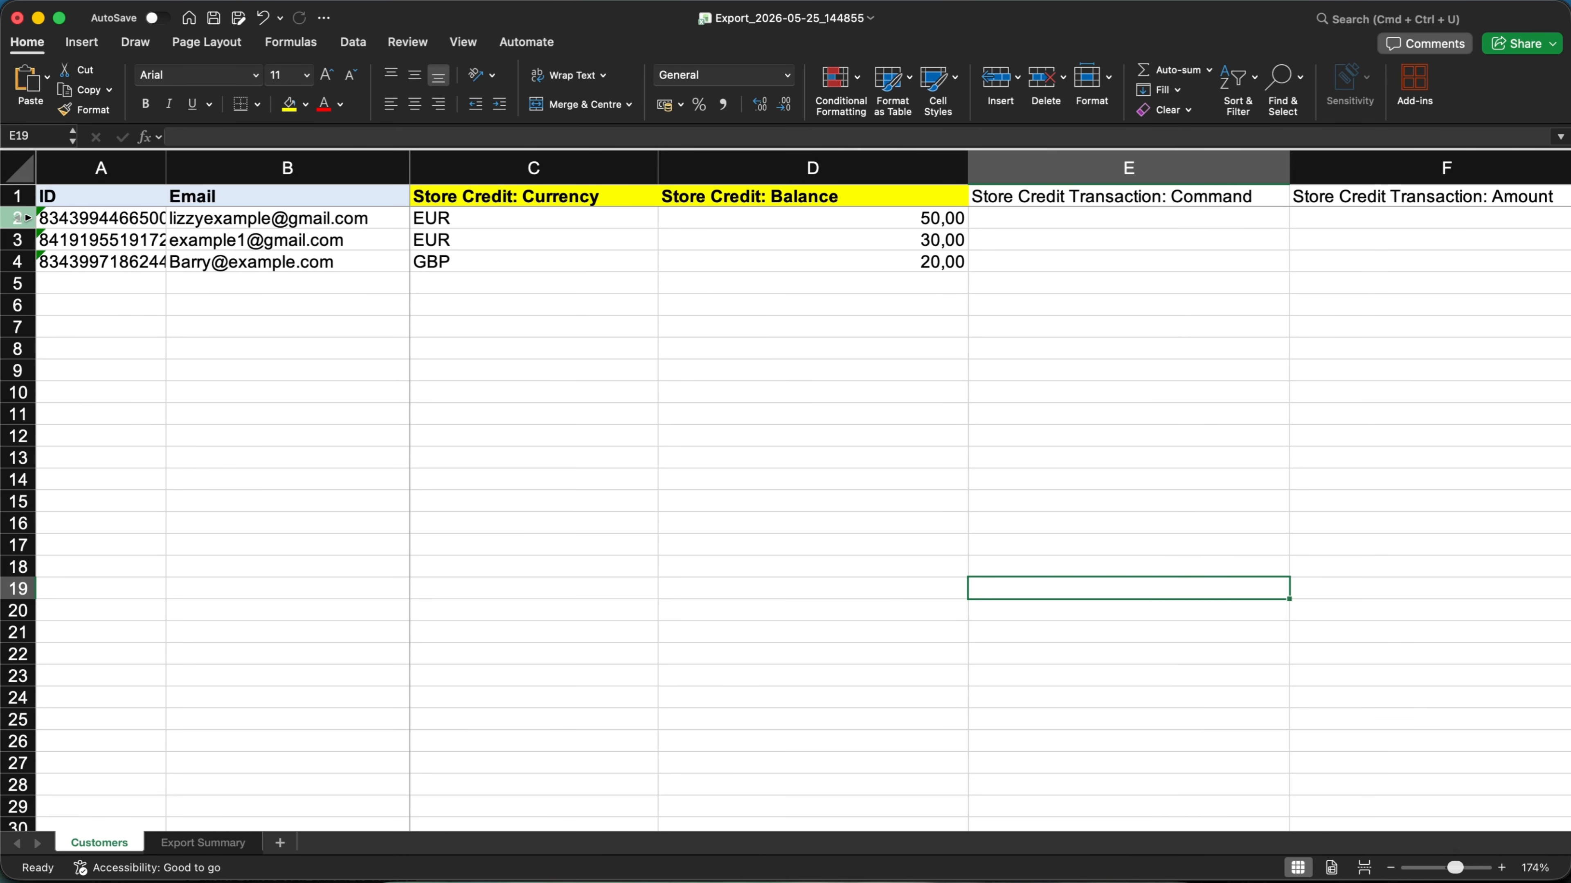
left_click(17, 218)
scroll(982, 431, "right", 5)
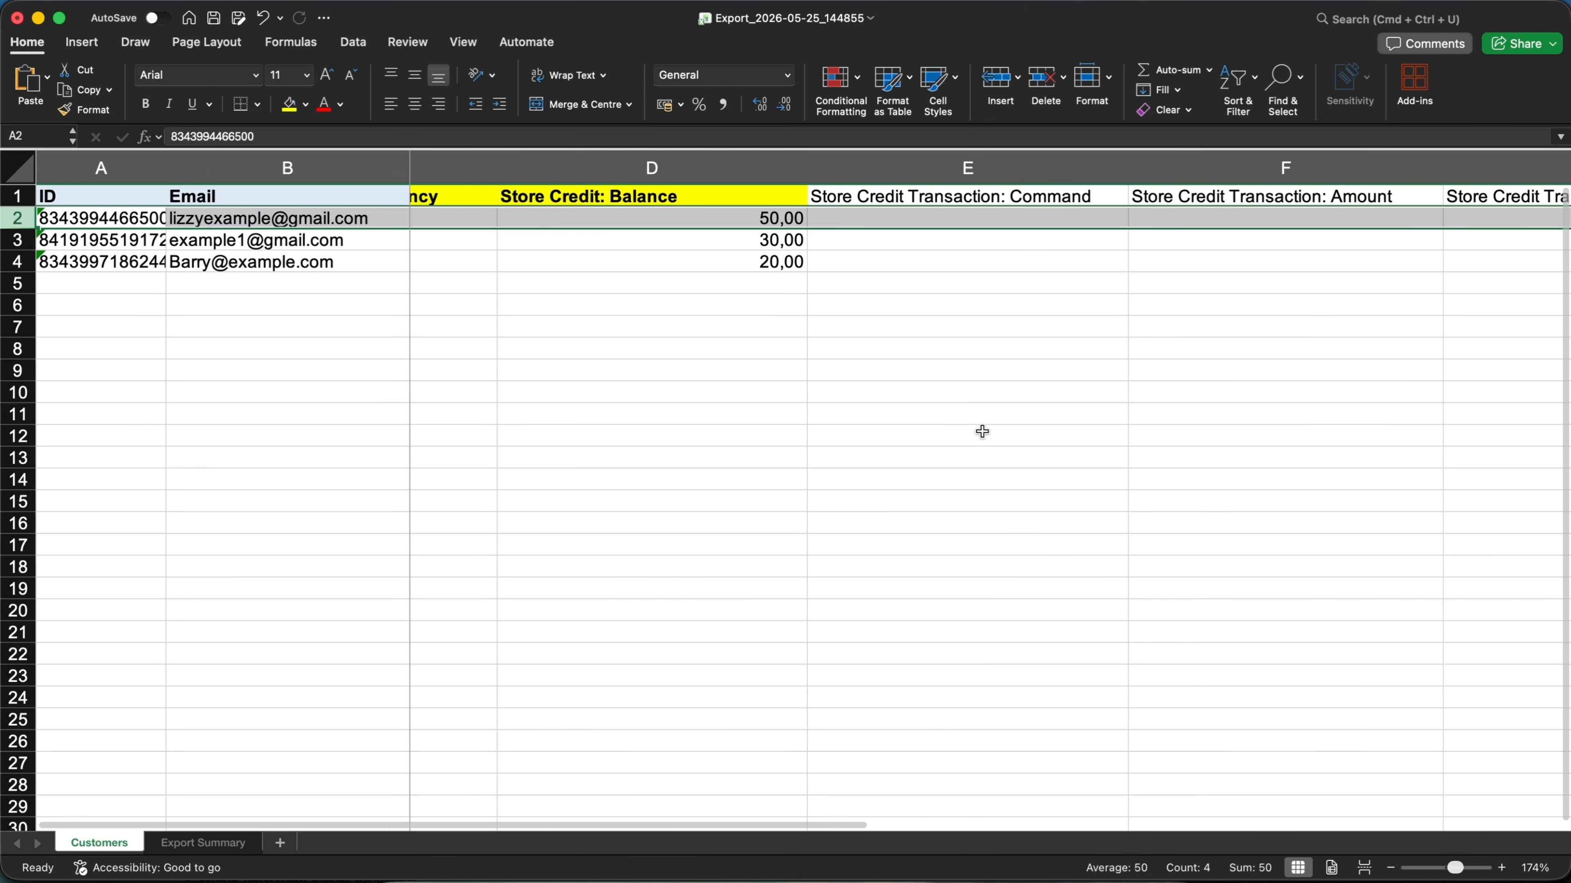
scroll(982, 431, "left", 5)
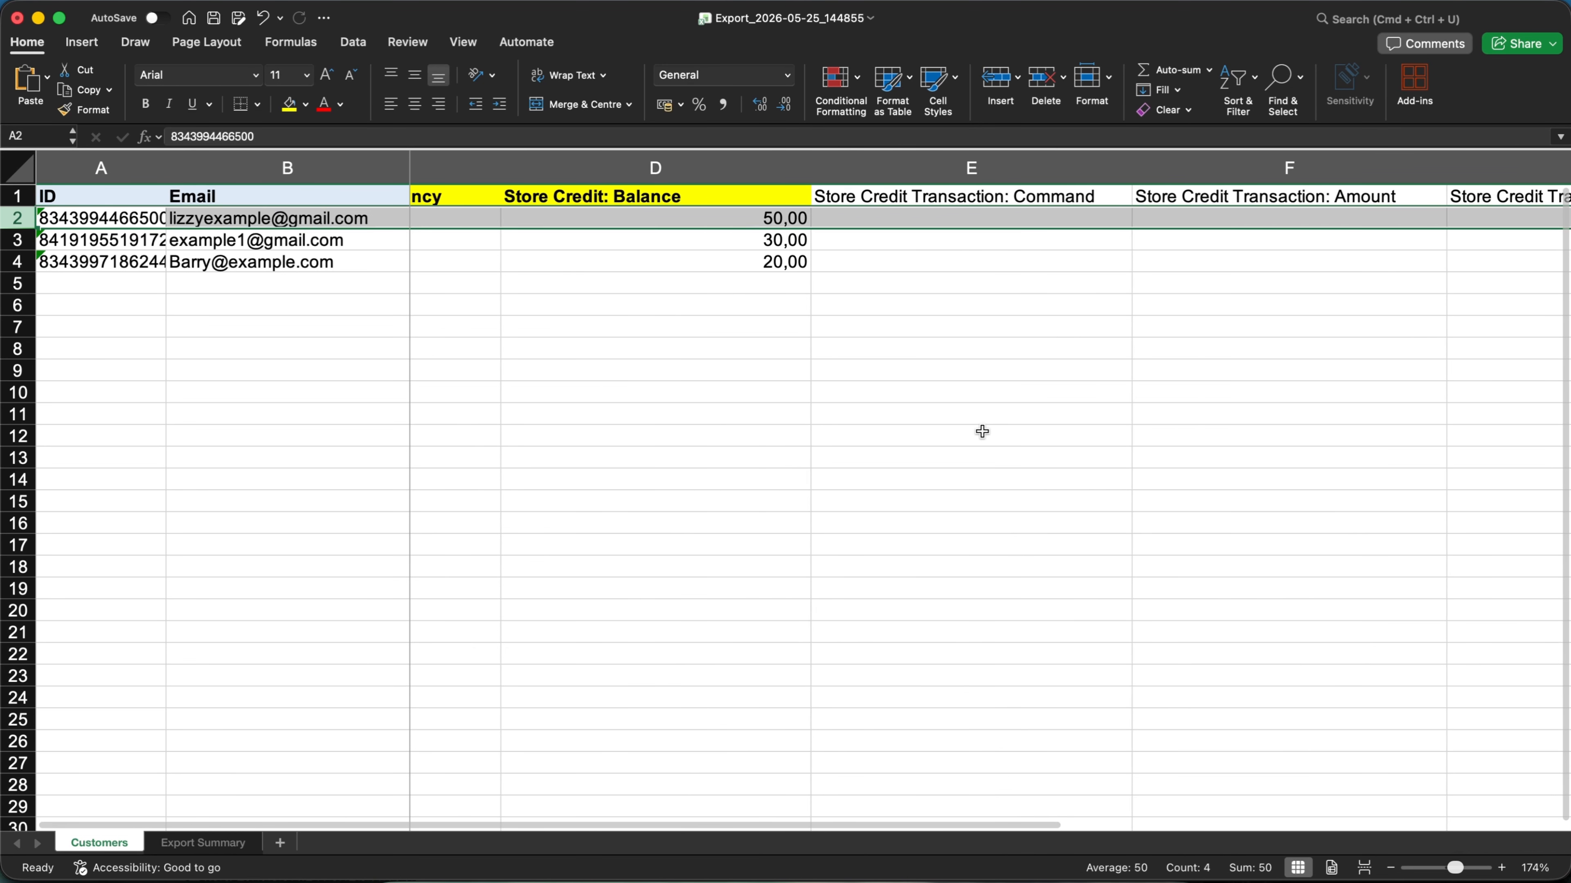
scroll(982, 431, "left", 3)
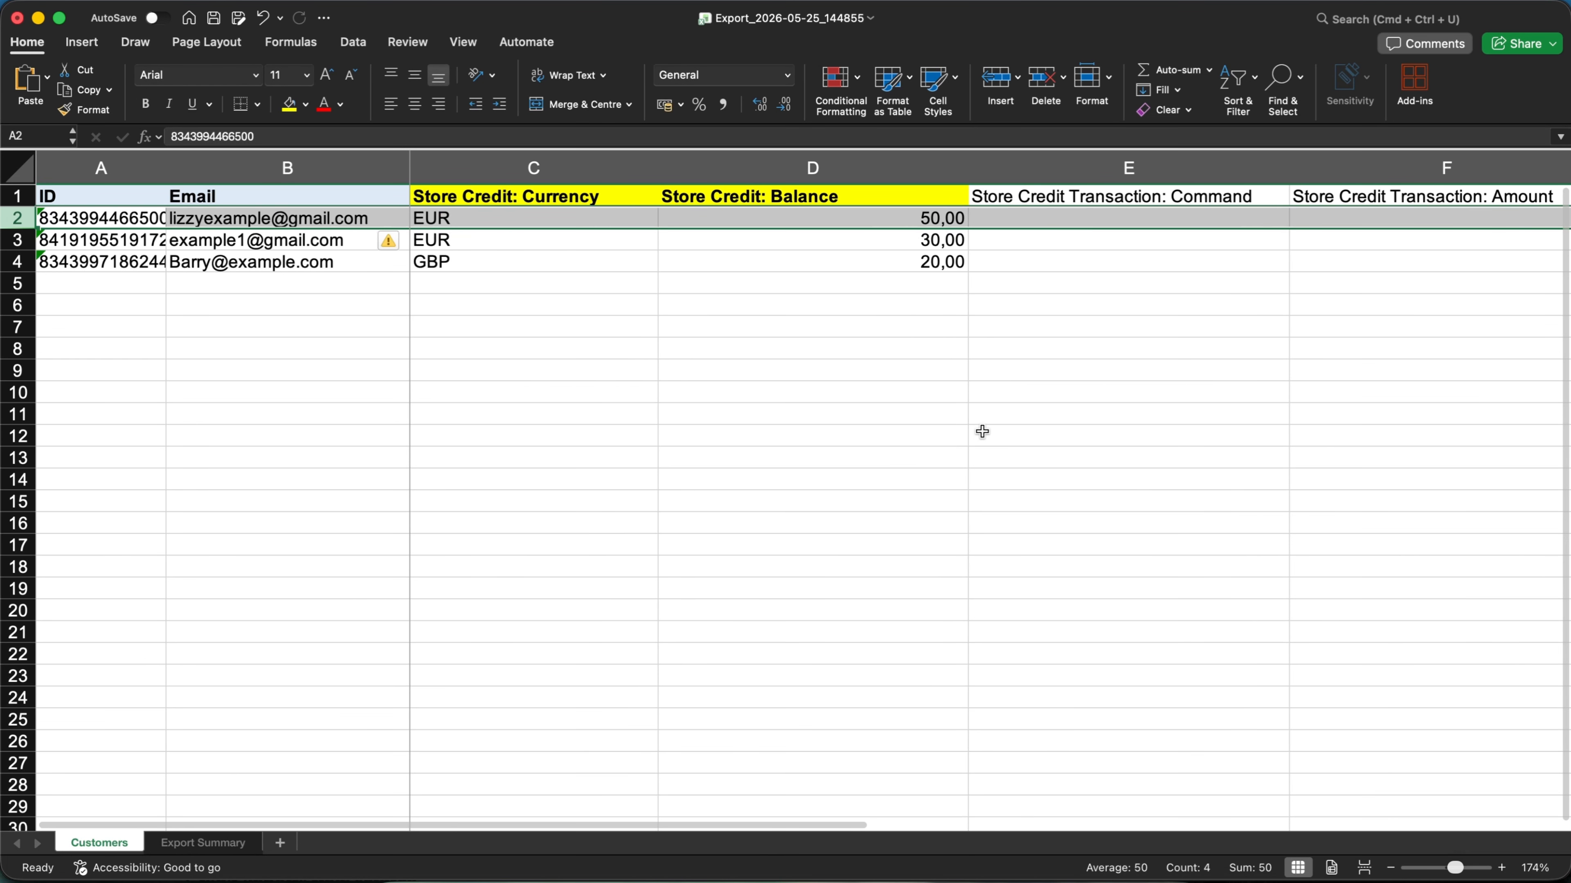
Narrow the Store Credit: Currency and Store Credit: Balance columns to fit their headers
left_click(1113, 210)
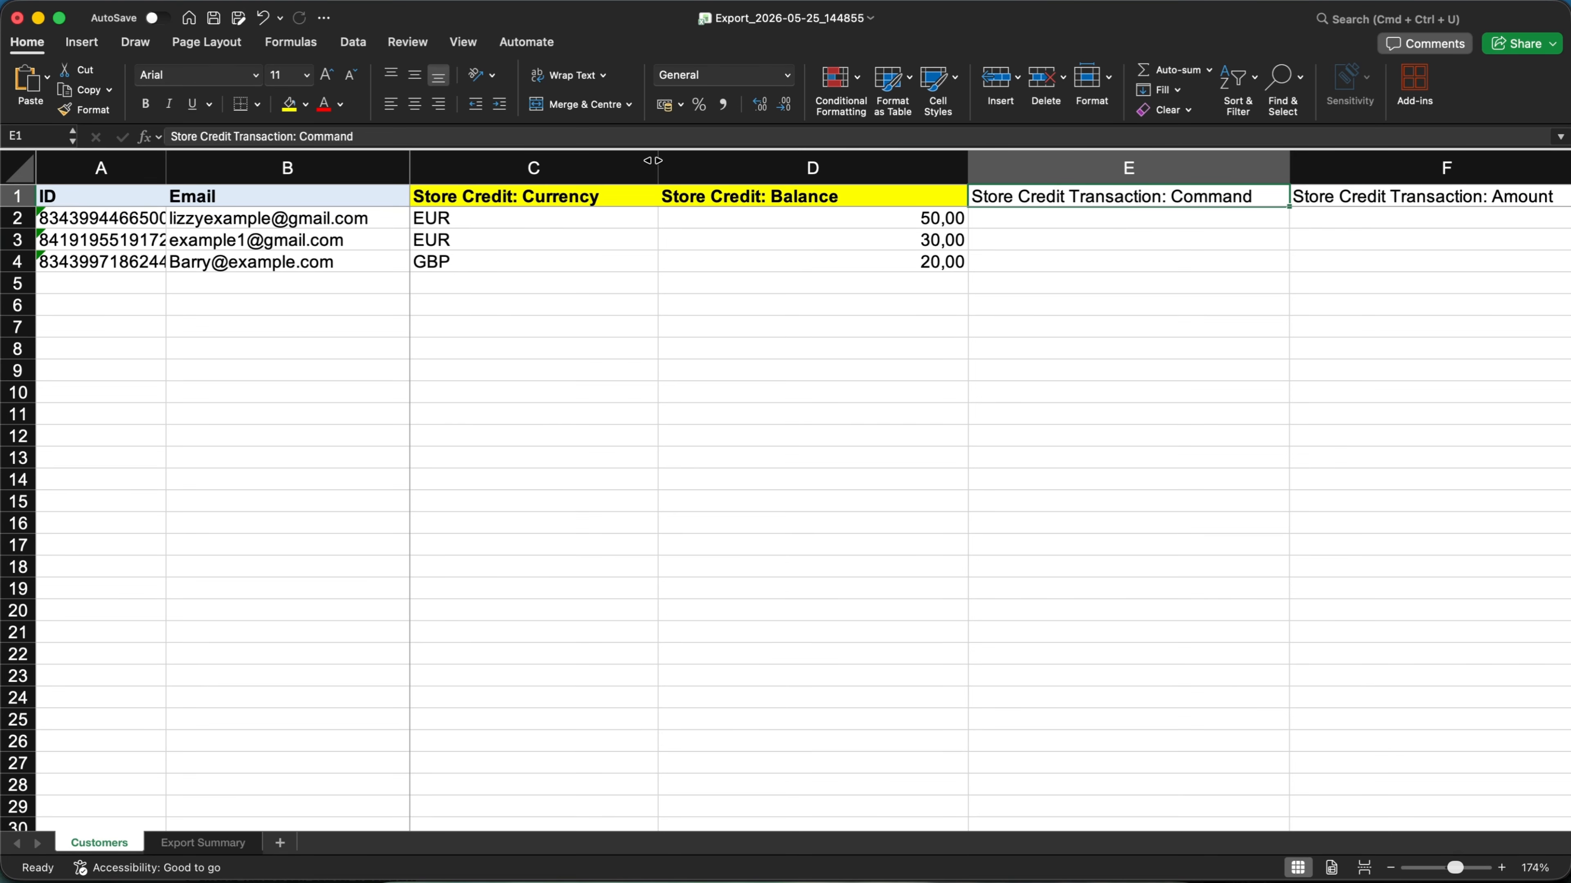
left_click_drag(658, 162, 616, 162)
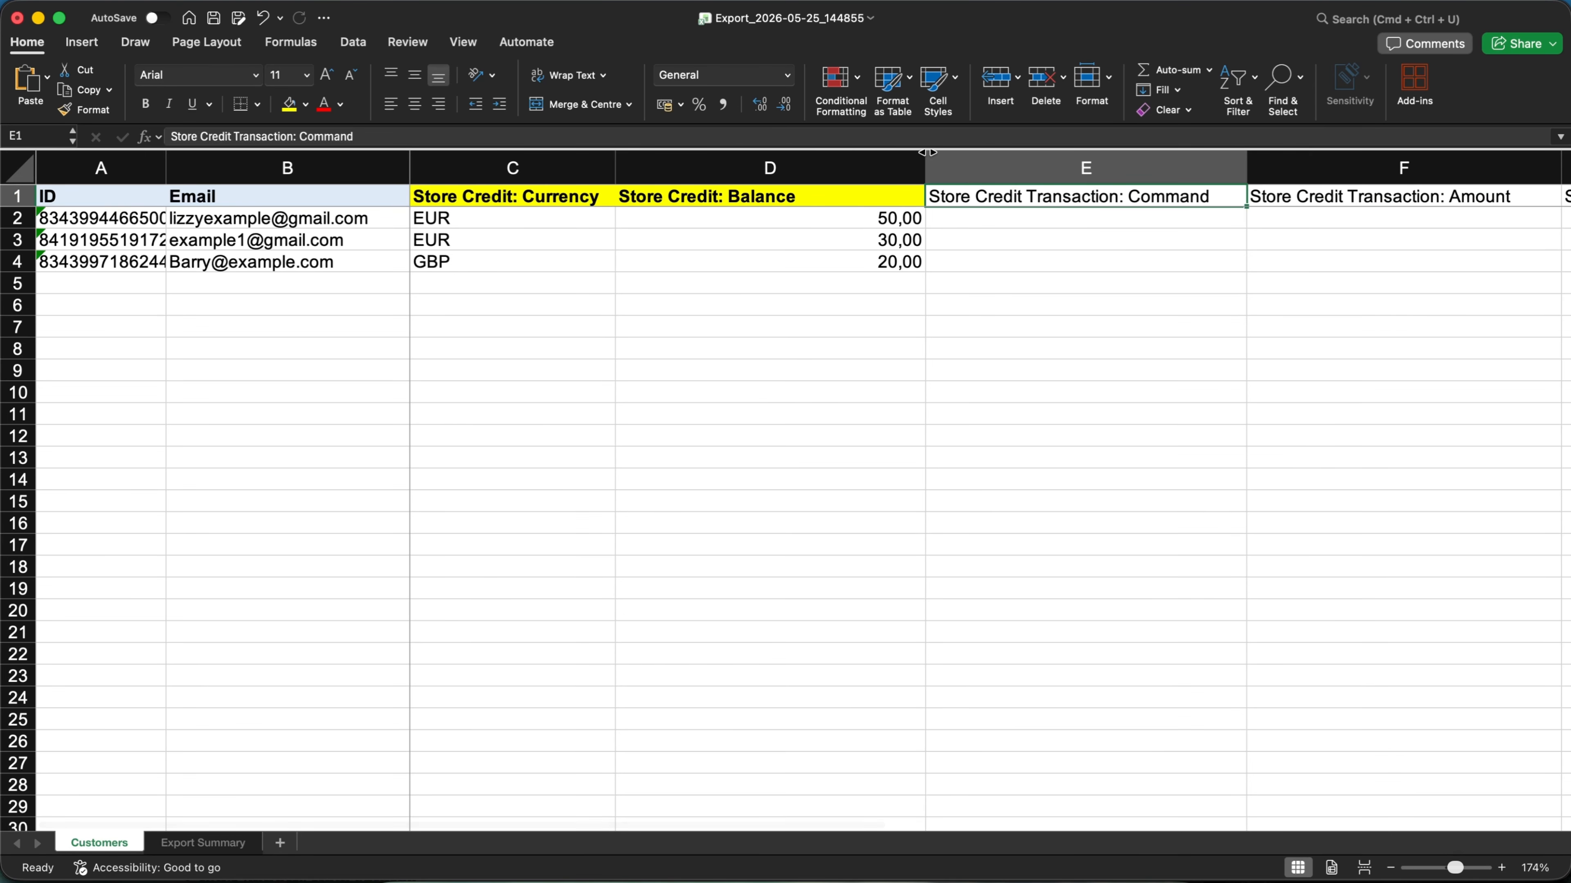
left_click_drag(926, 156, 800, 156)
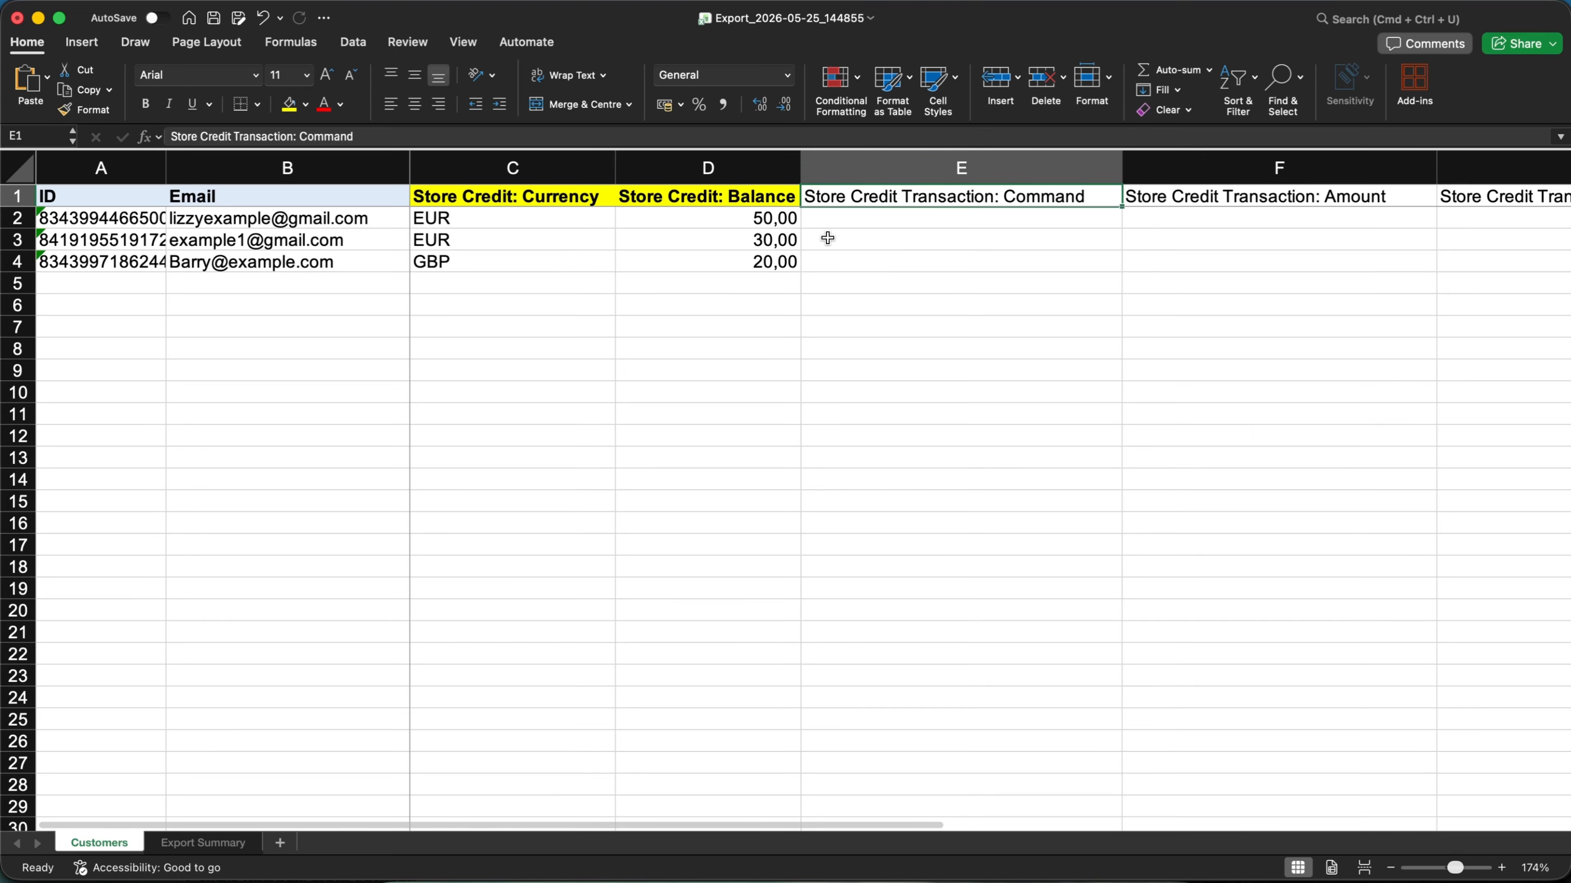
Enter the transaction command CREDIT for the first customer in cell E2 and narrow column E to its header
left_click(849, 221)
type("CREDIT")
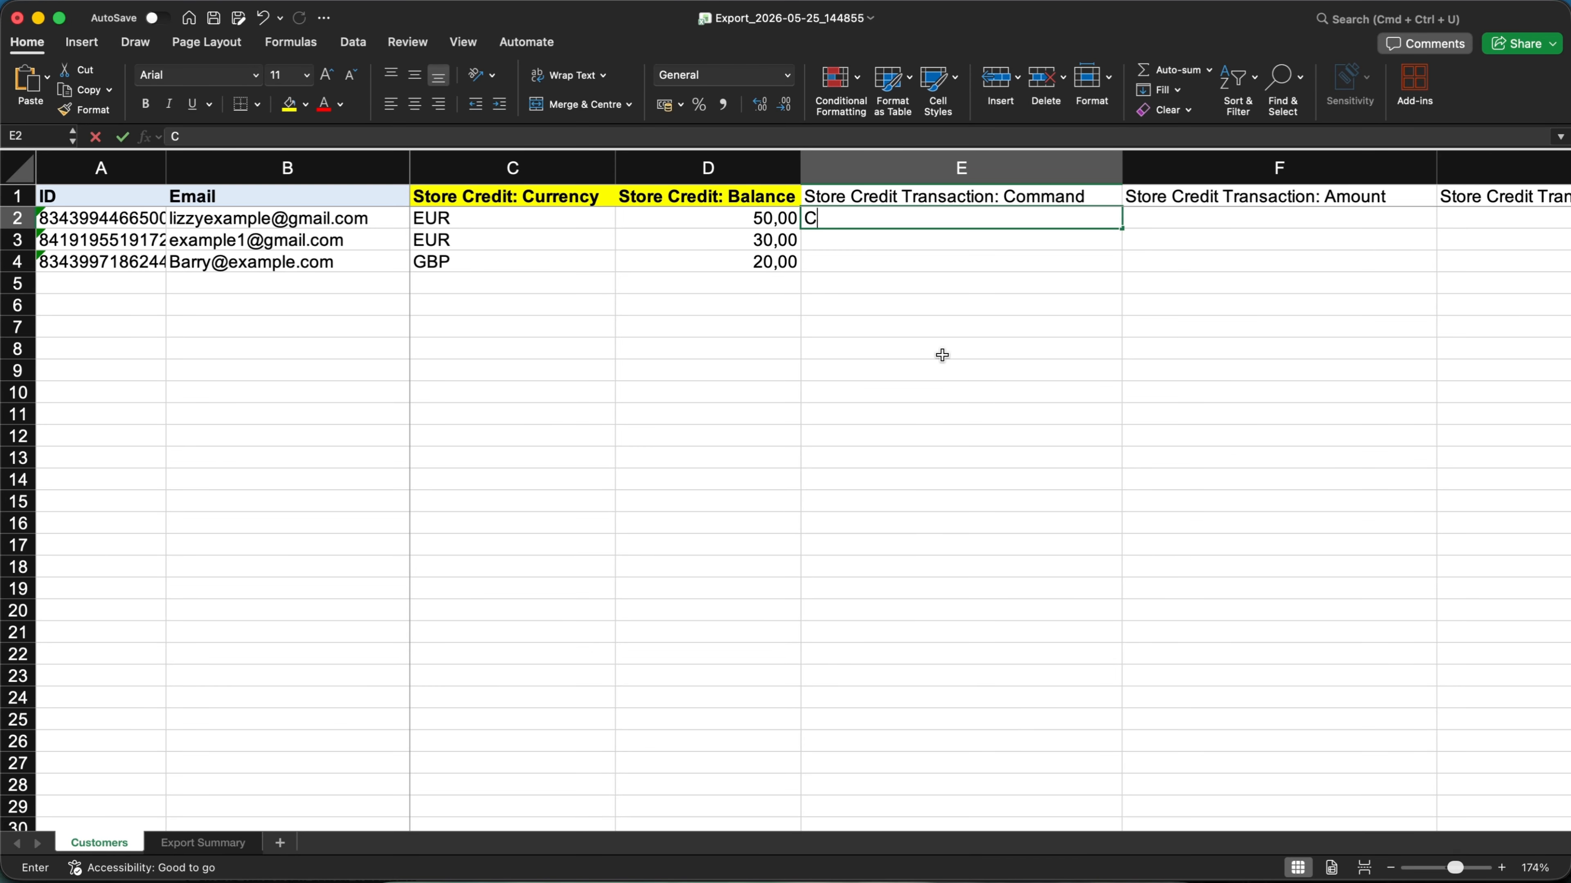
left_click(1050, 357)
left_click(950, 233)
left_click(950, 224)
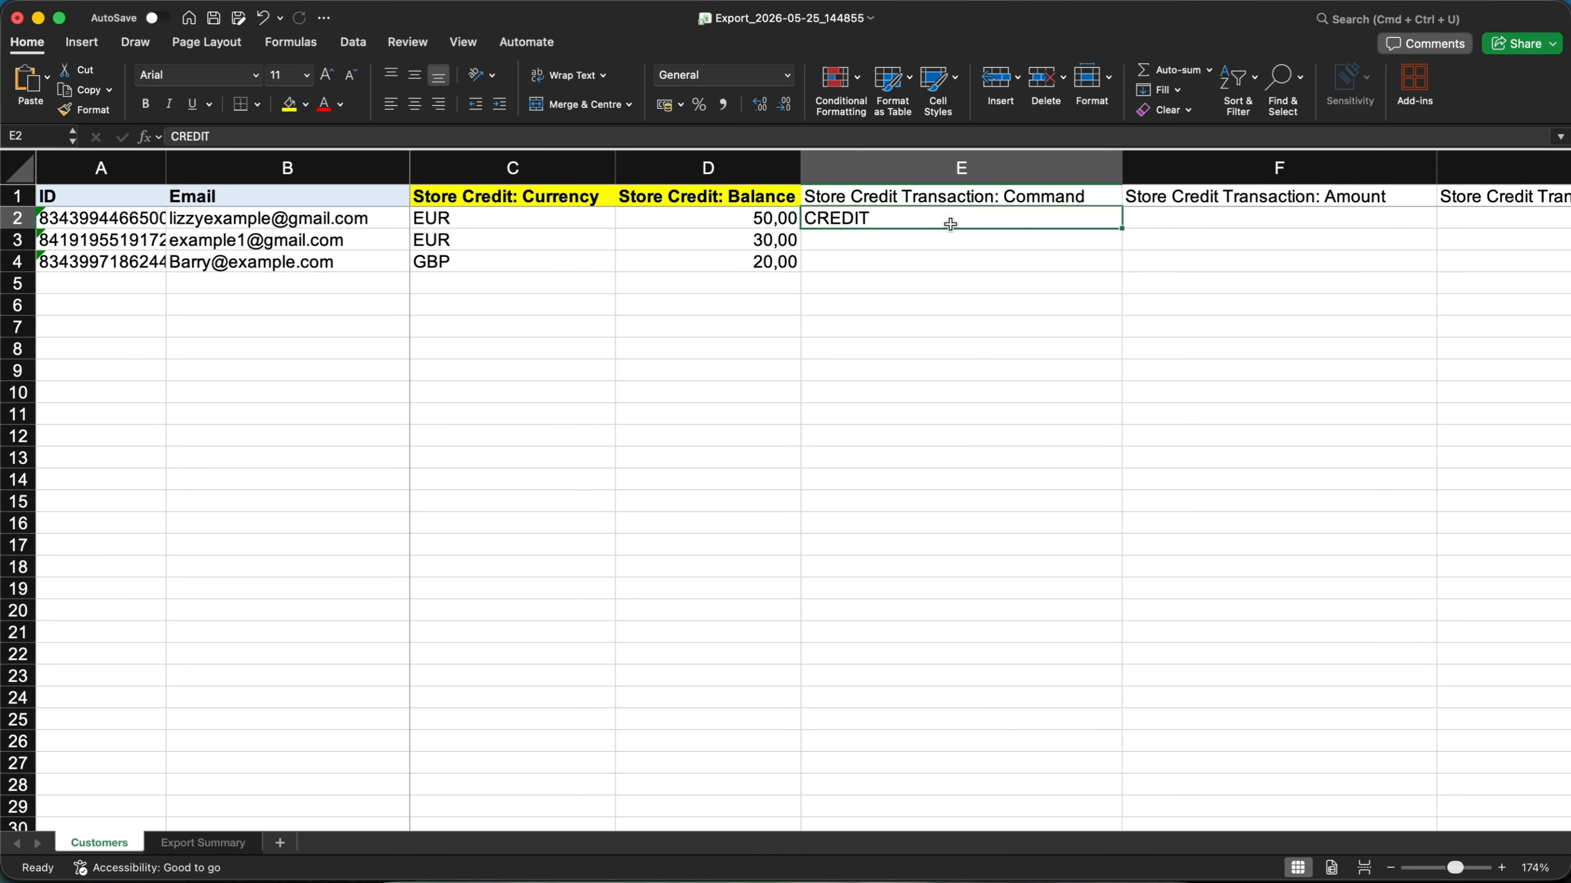
left_click_drag(1117, 180, 1090, 180)
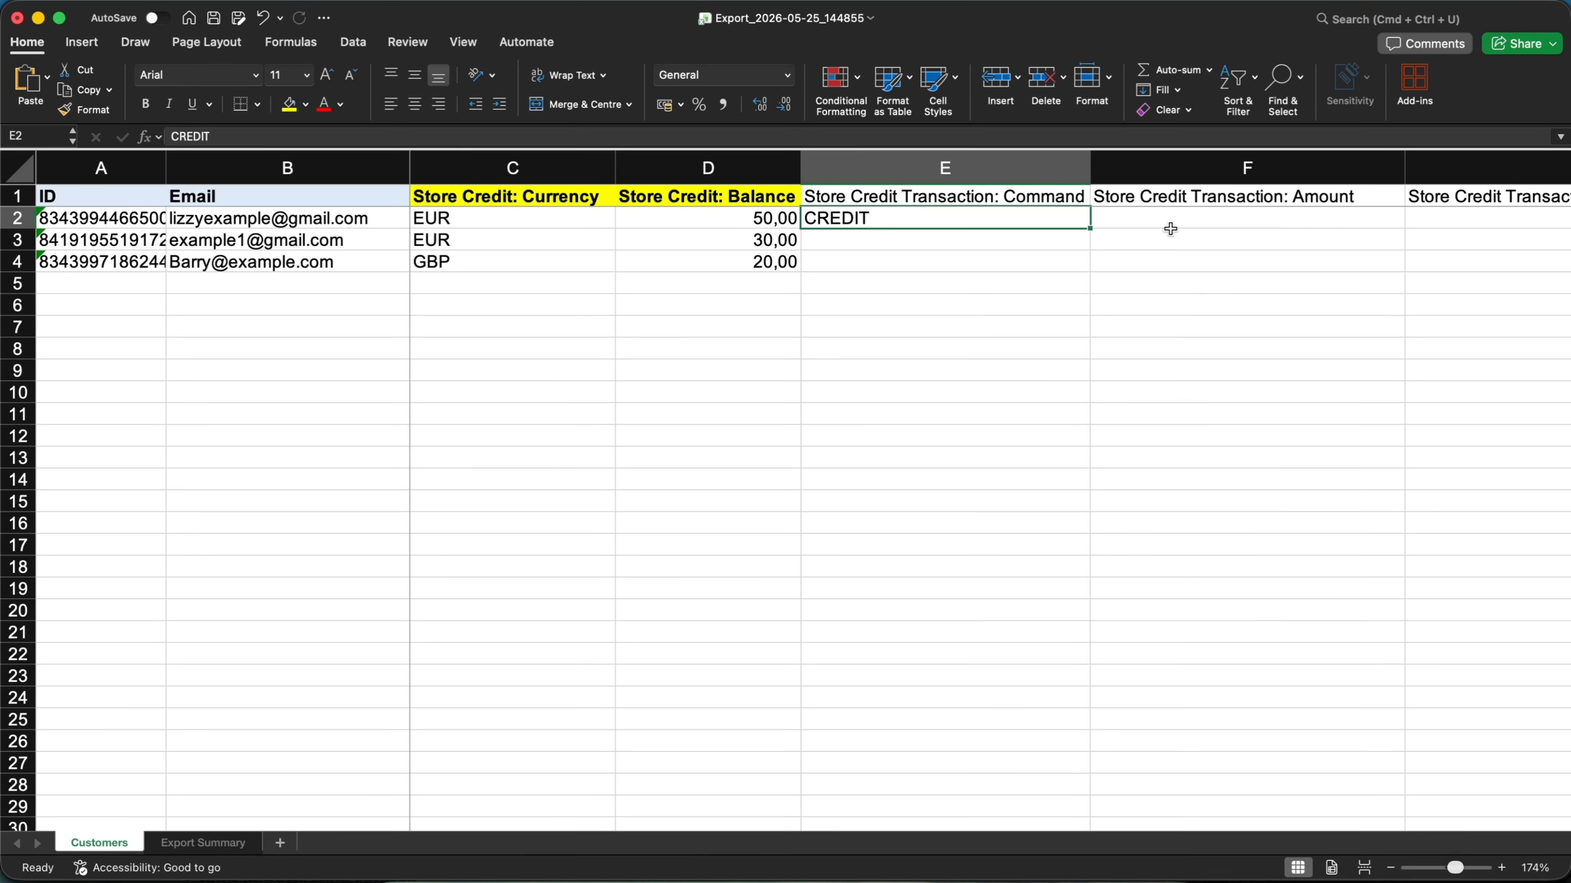
Enter 15 as the first customer's store credit transaction amount in cell F2
left_click(1126, 222)
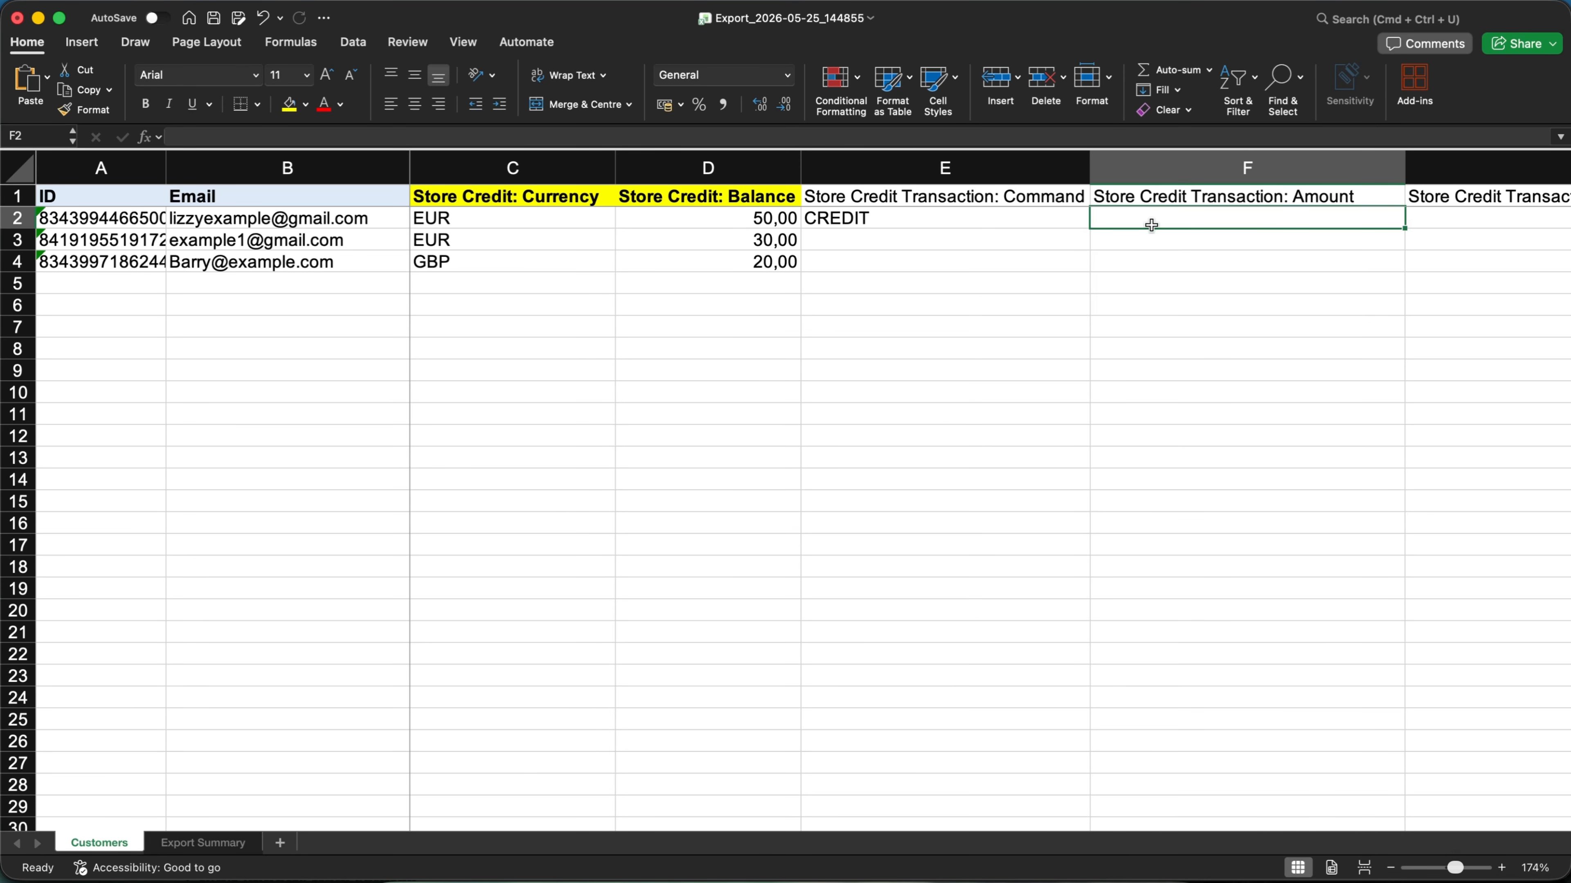
type("15")
left_click(1031, 388)
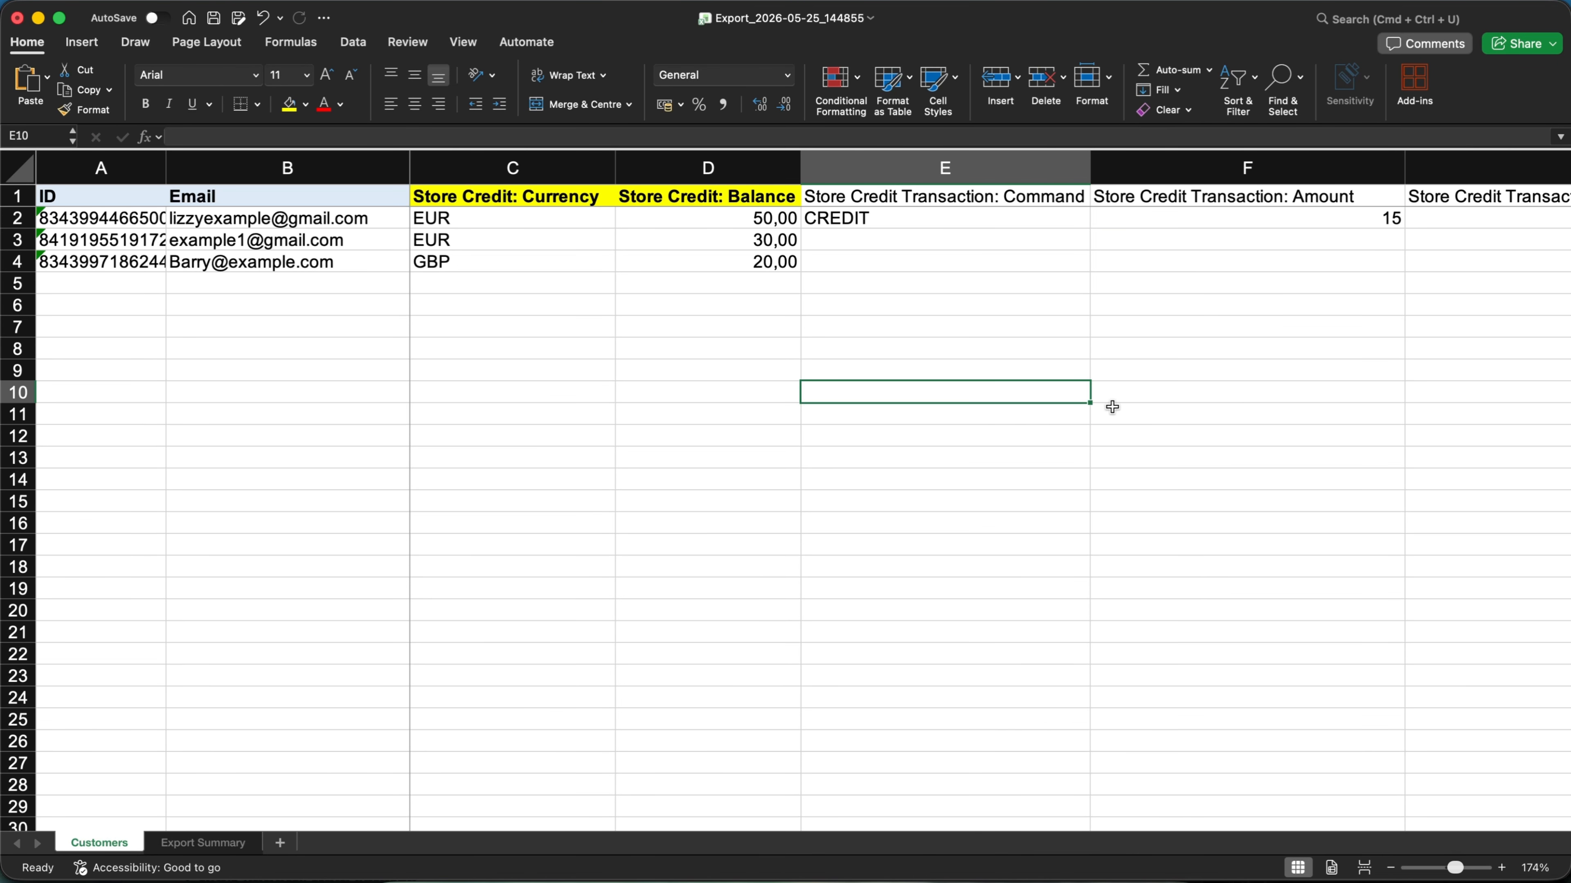
Enter FALSE as the first customer's Send Receipt value in cell G2
scroll(1252, 386, "right", 6)
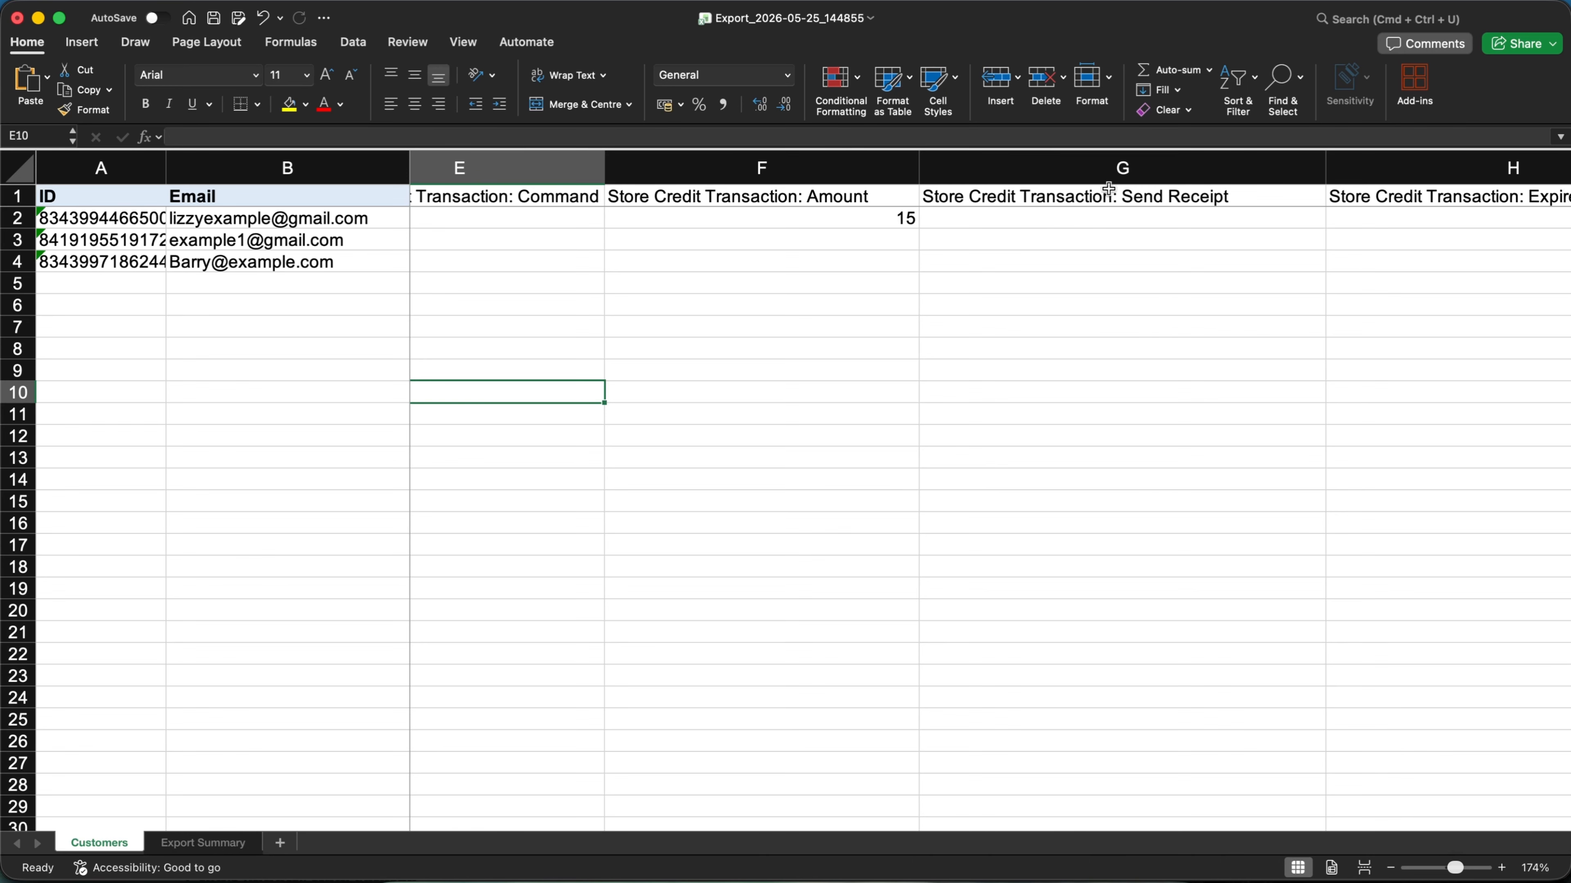
left_click(1258, 221)
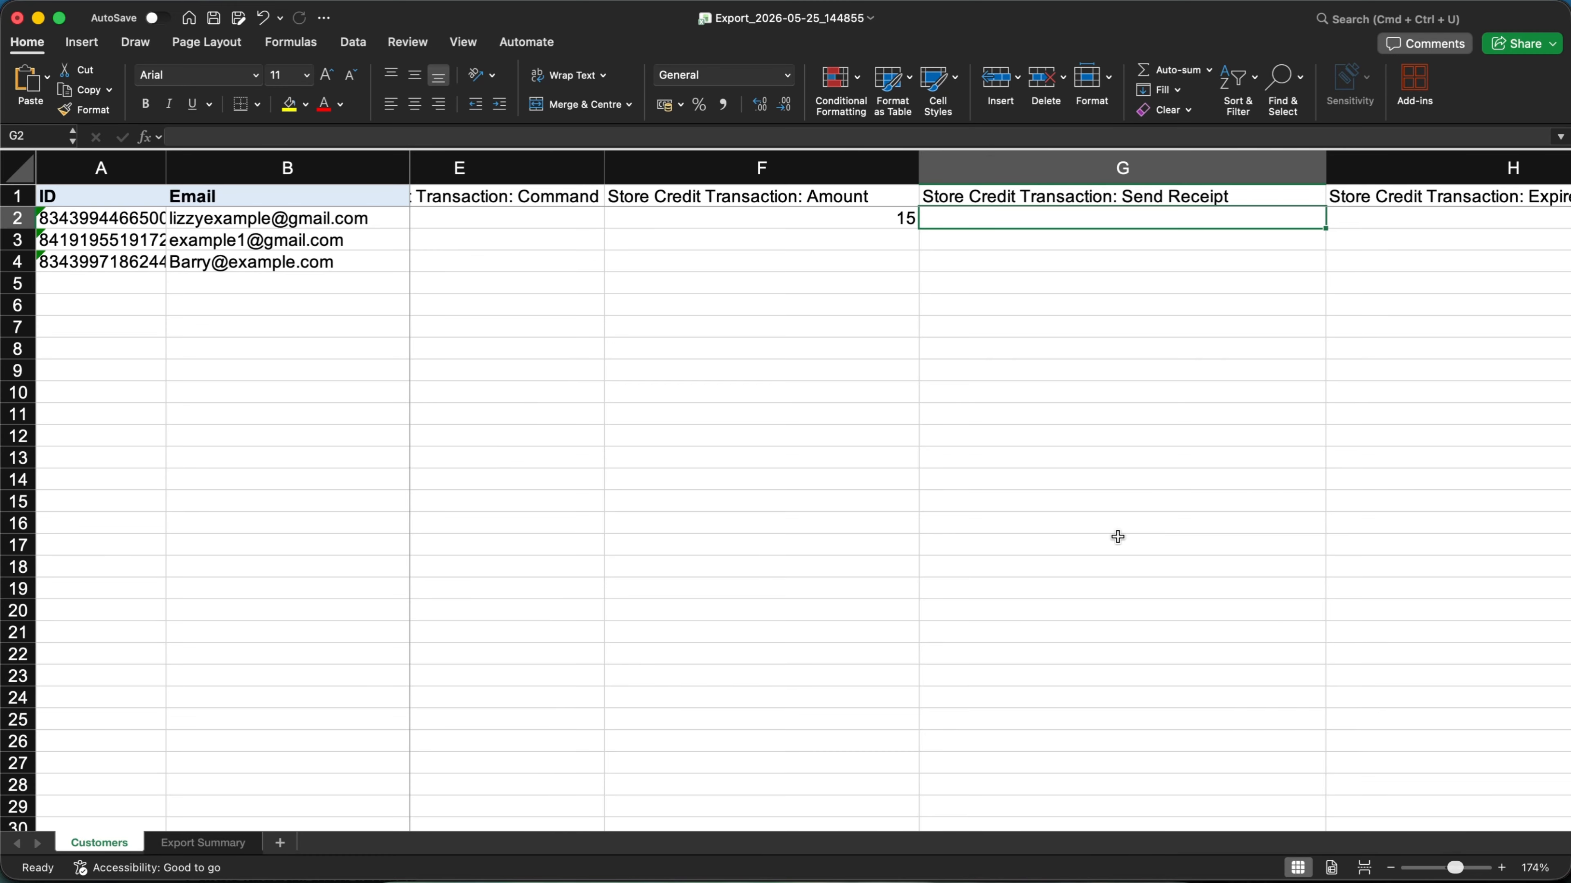
type("FALSE")
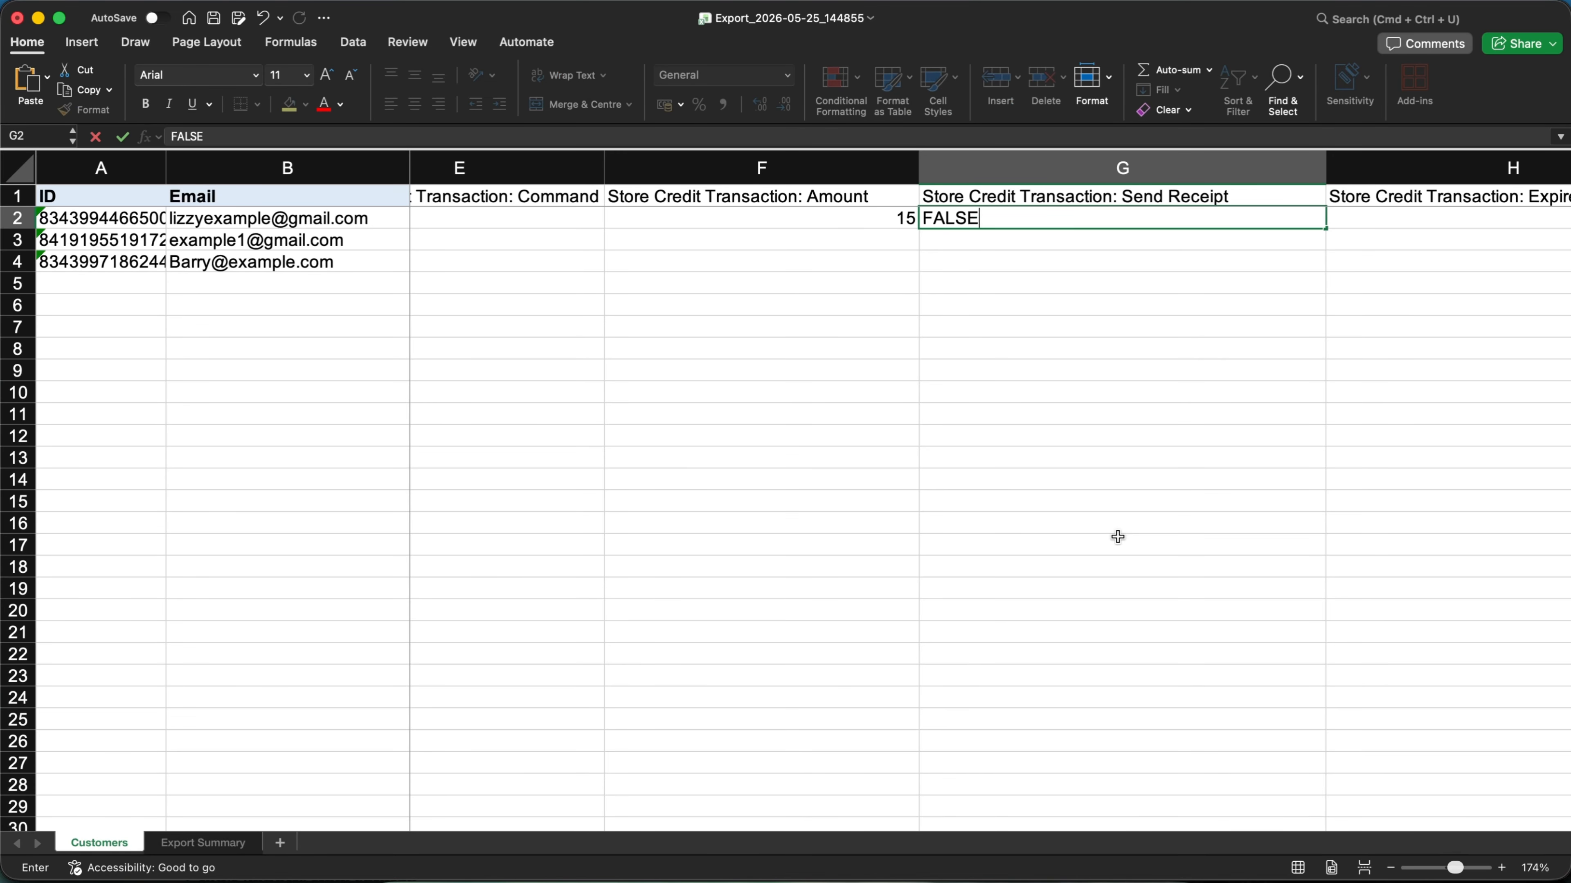
left_click(1118, 539)
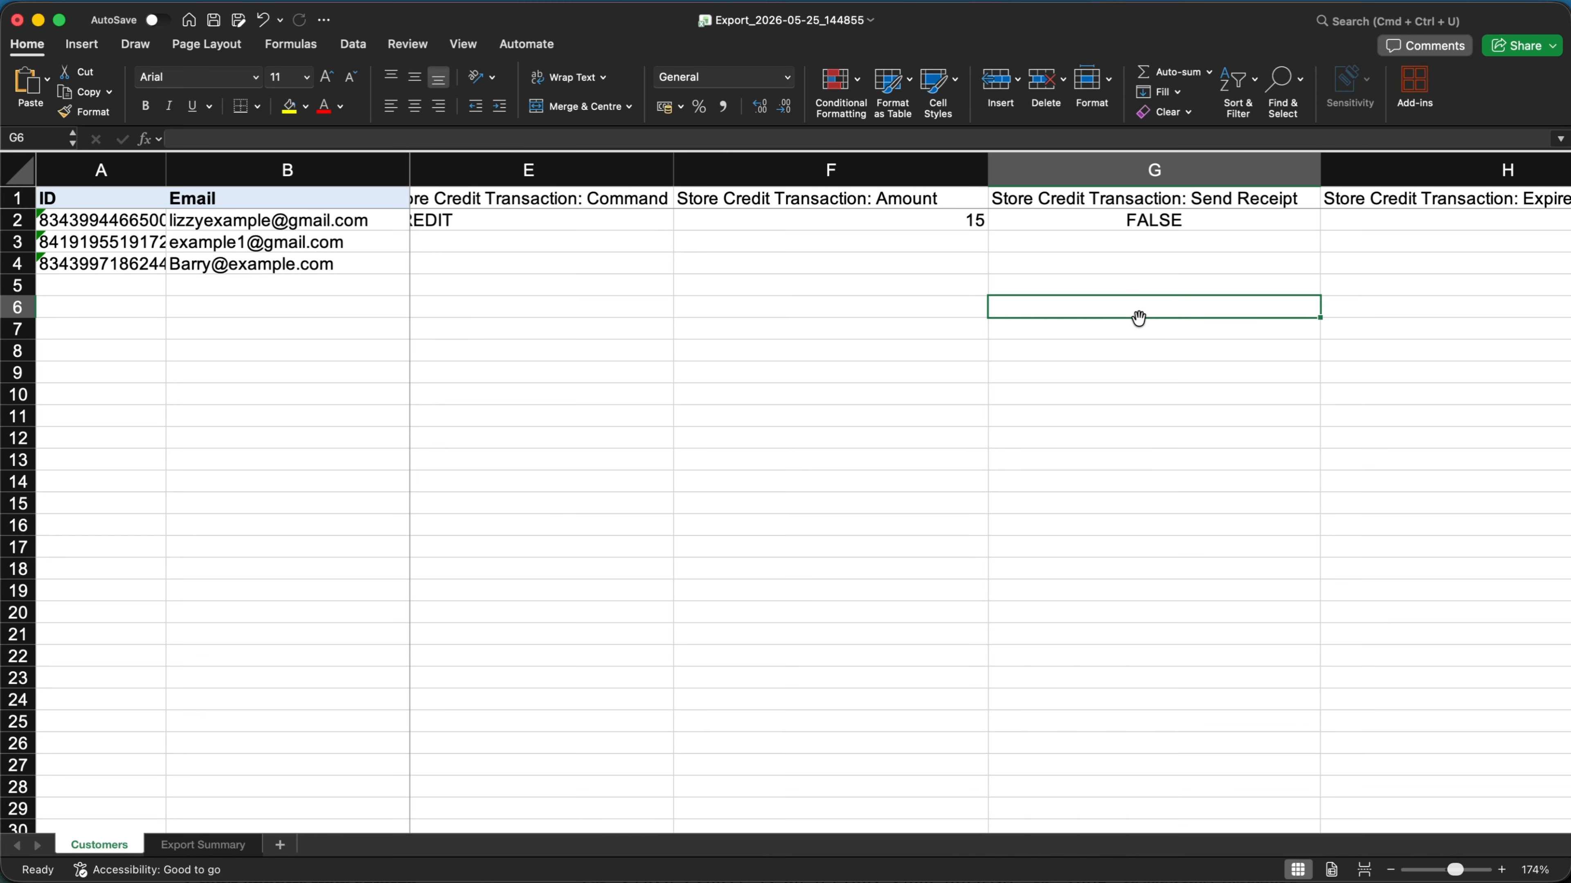
Change the Send Receipt value in cell G2 to TRUE and set it back to FALSE
left_click(1125, 213)
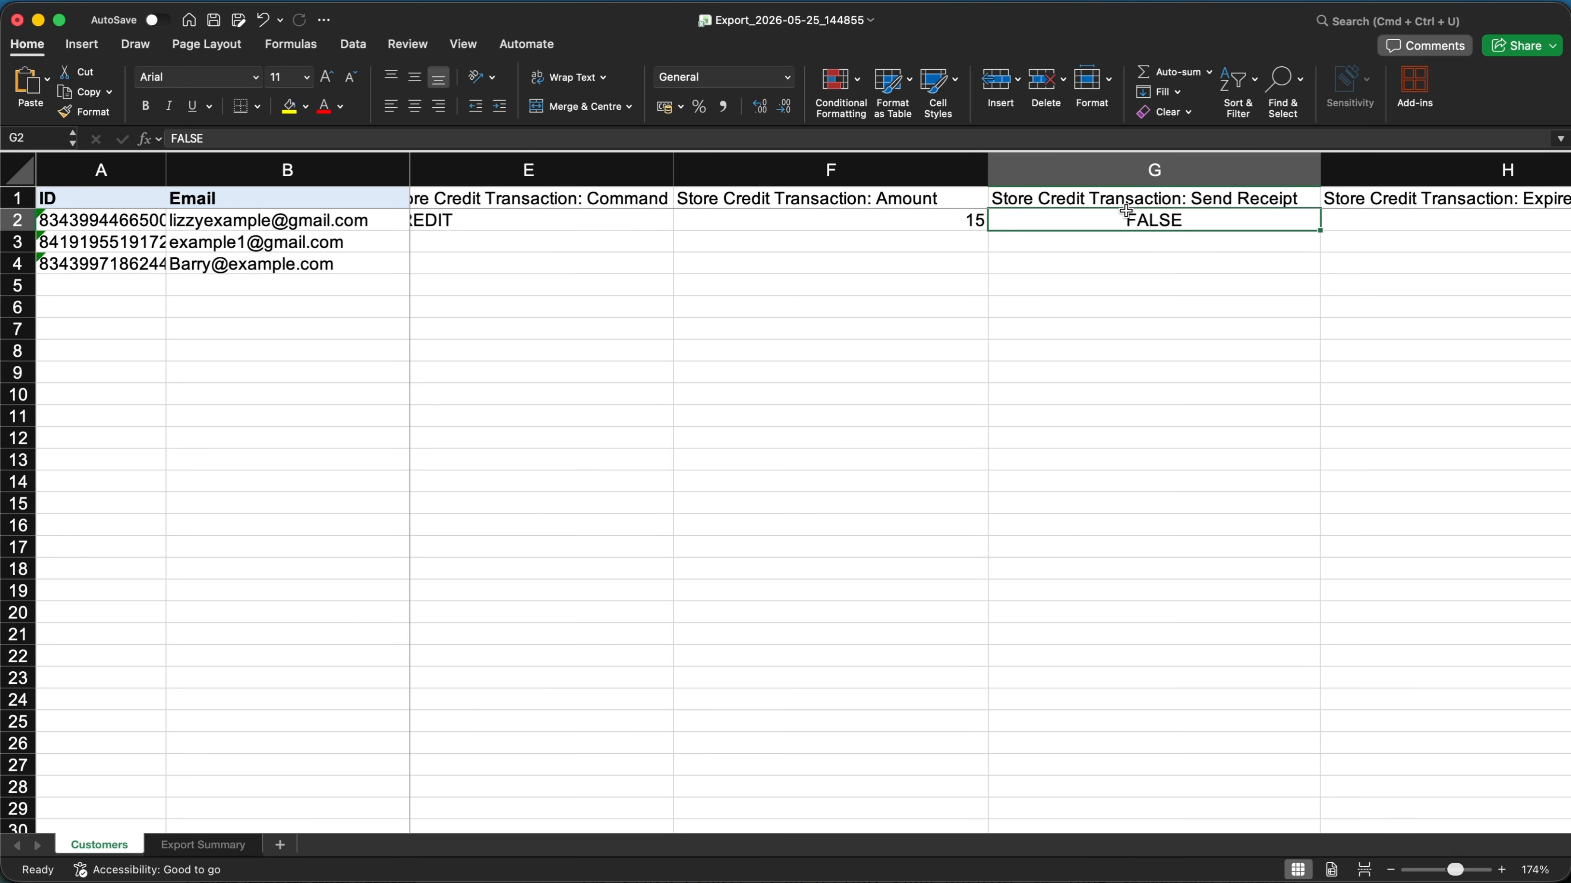
type("TRUE")
left_click(1102, 380)
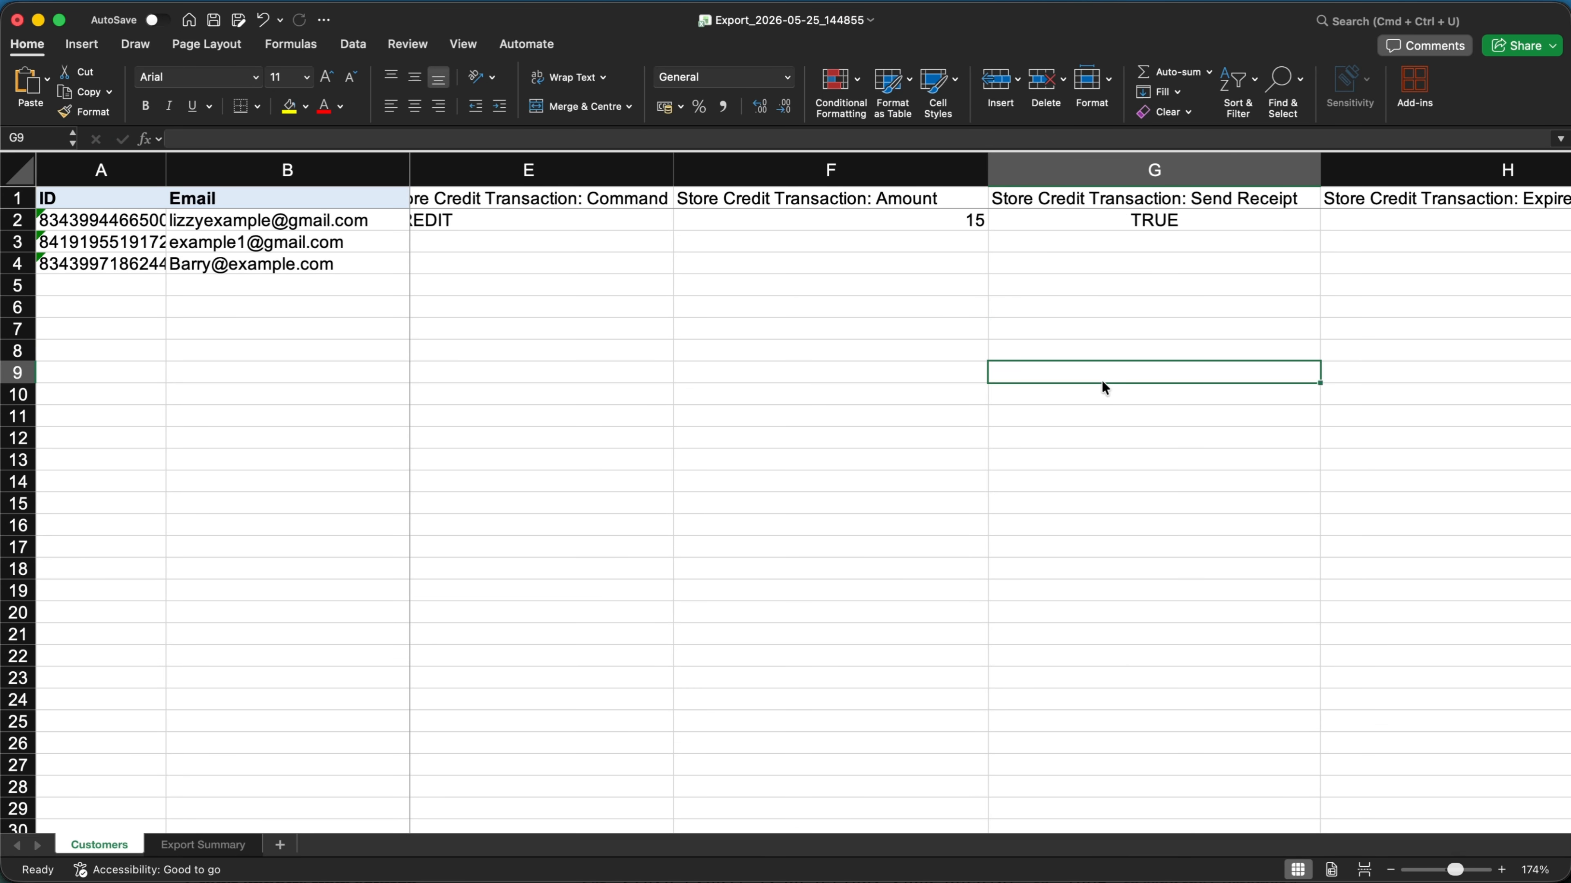
left_click(1163, 217)
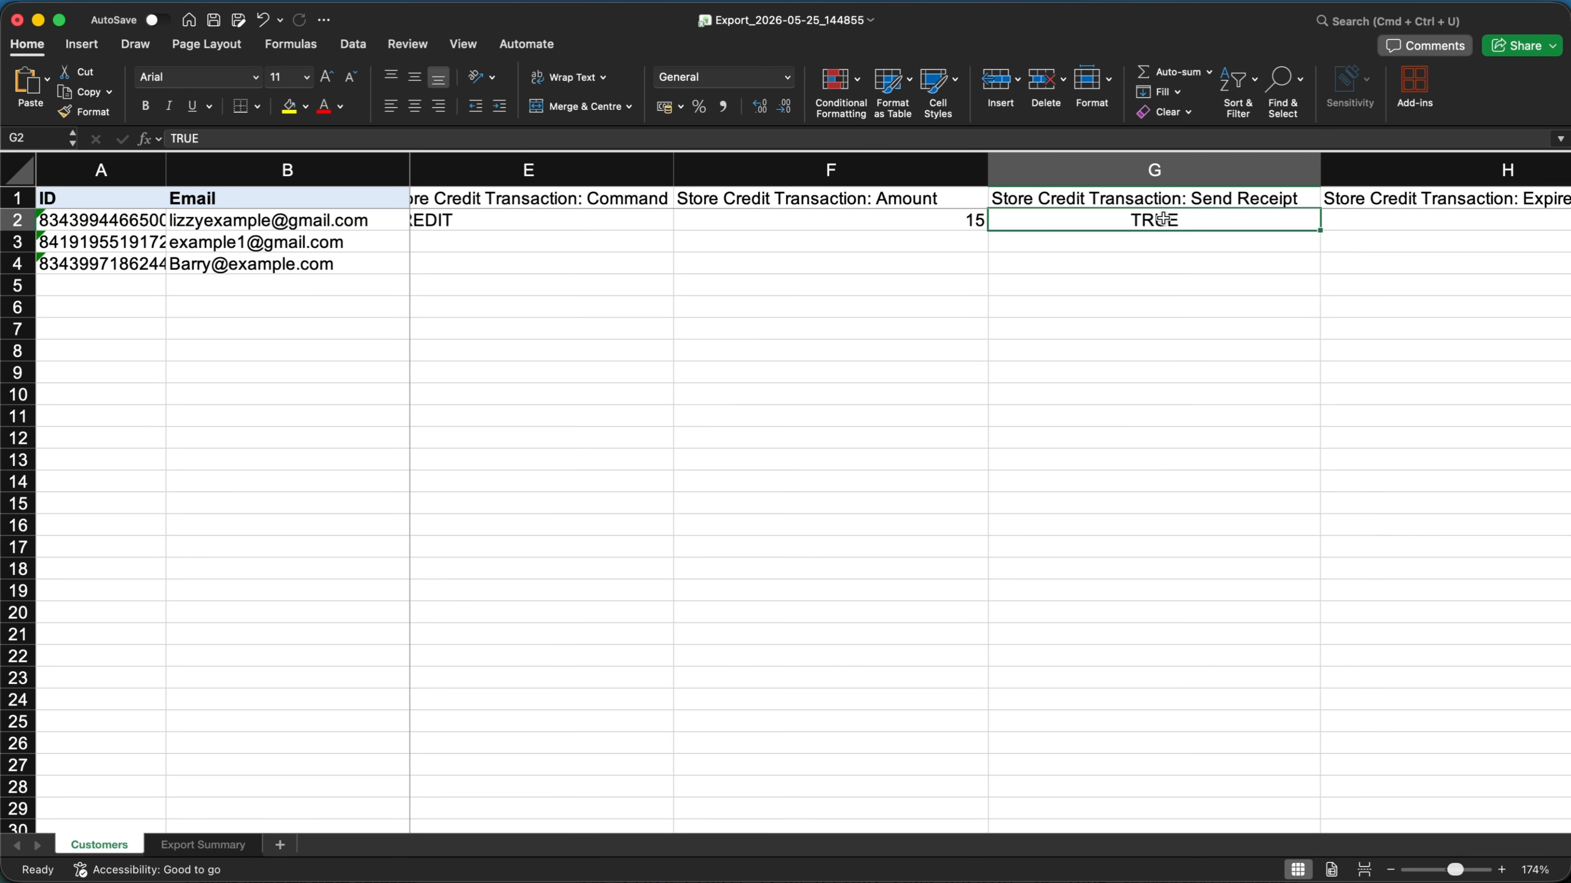
key("Delete")
type("FALSE")
left_click(1179, 353)
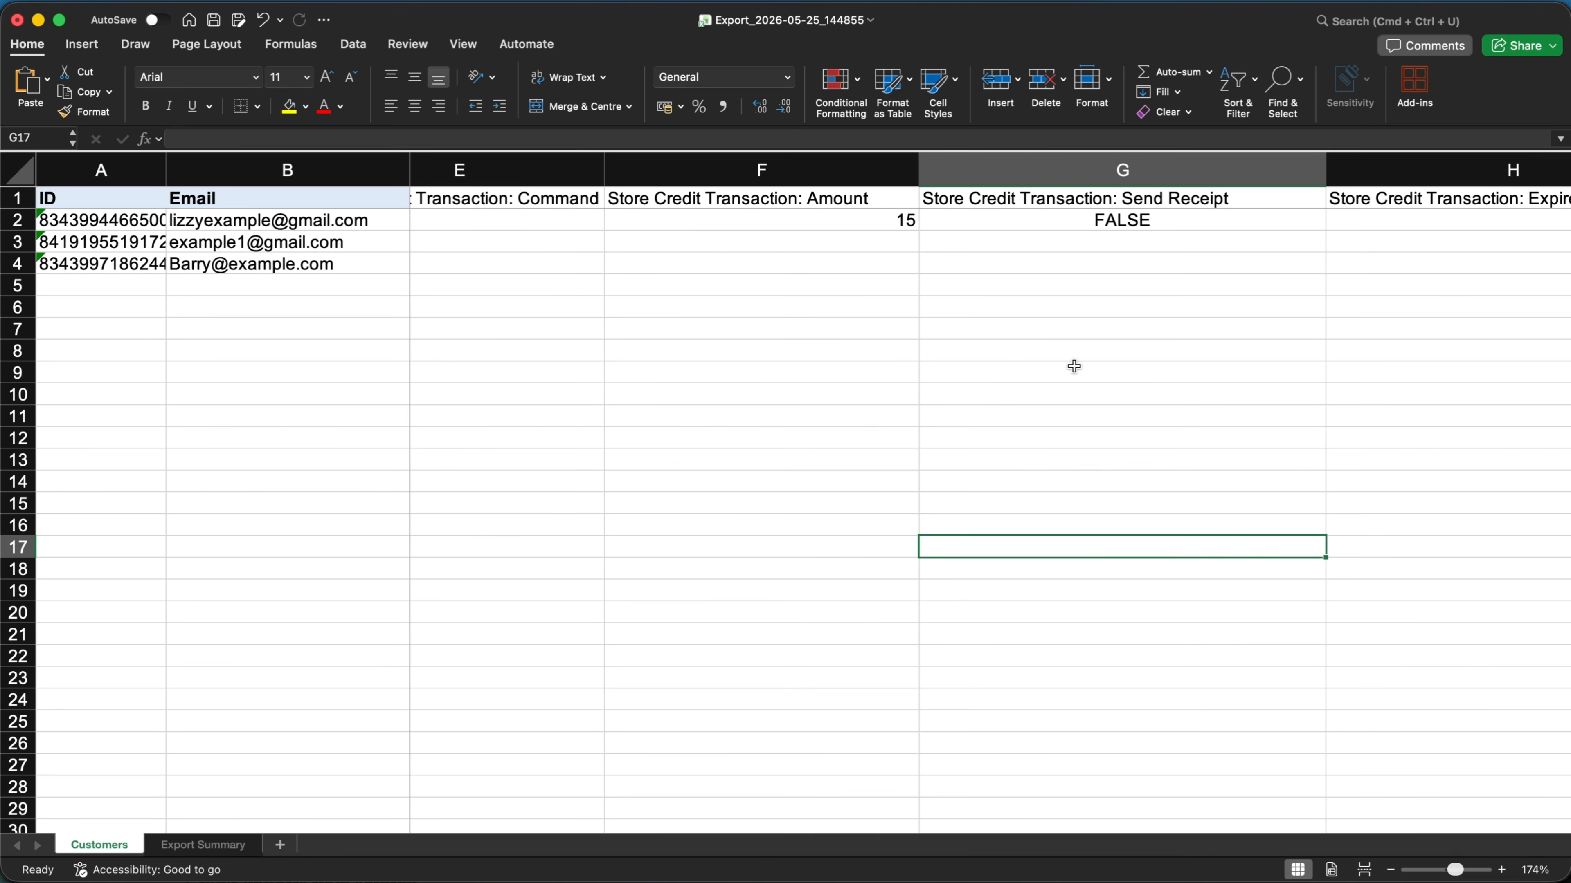
Narrow column G to its header and enter 2026-05-27 as the first customer's Expire At date in cell H2
scroll(1074, 366, "right", 5)
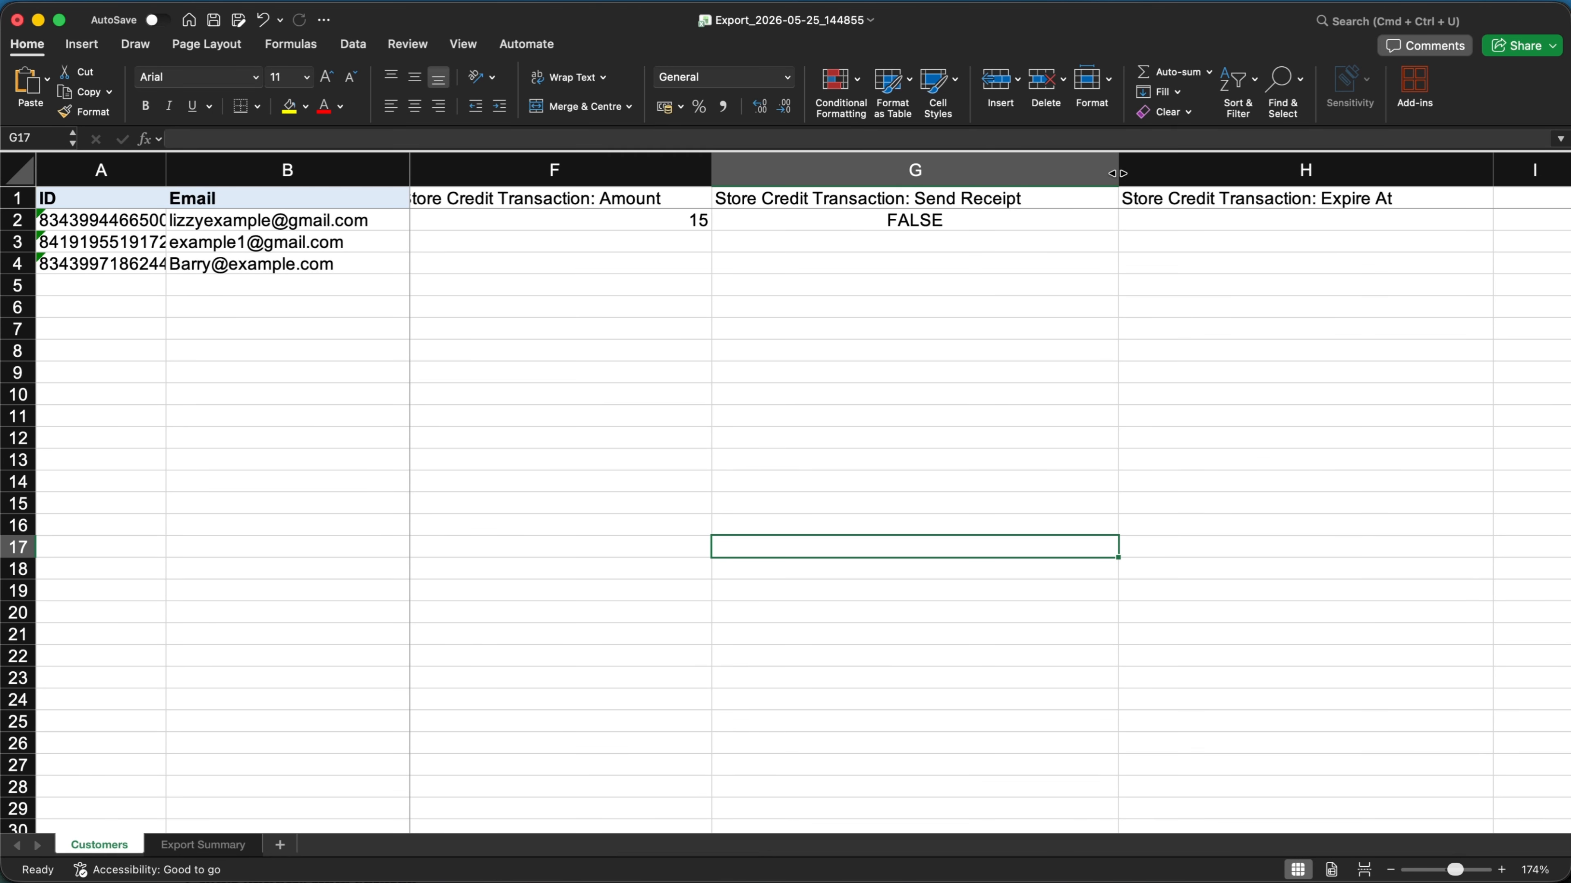
left_click_drag(1118, 170, 1044, 172)
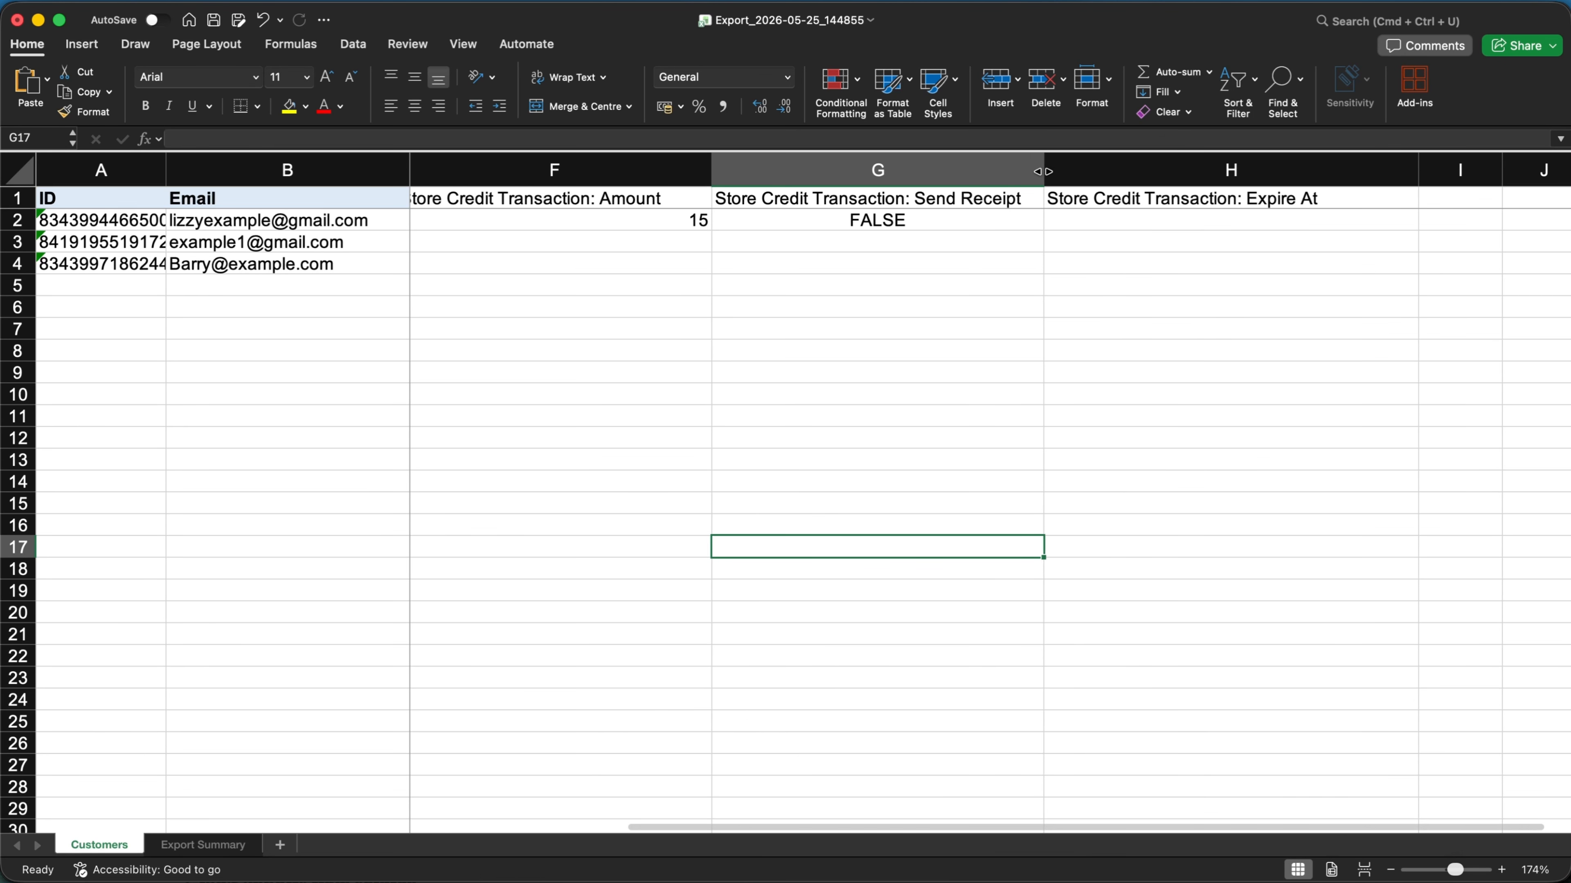
left_click(1143, 221)
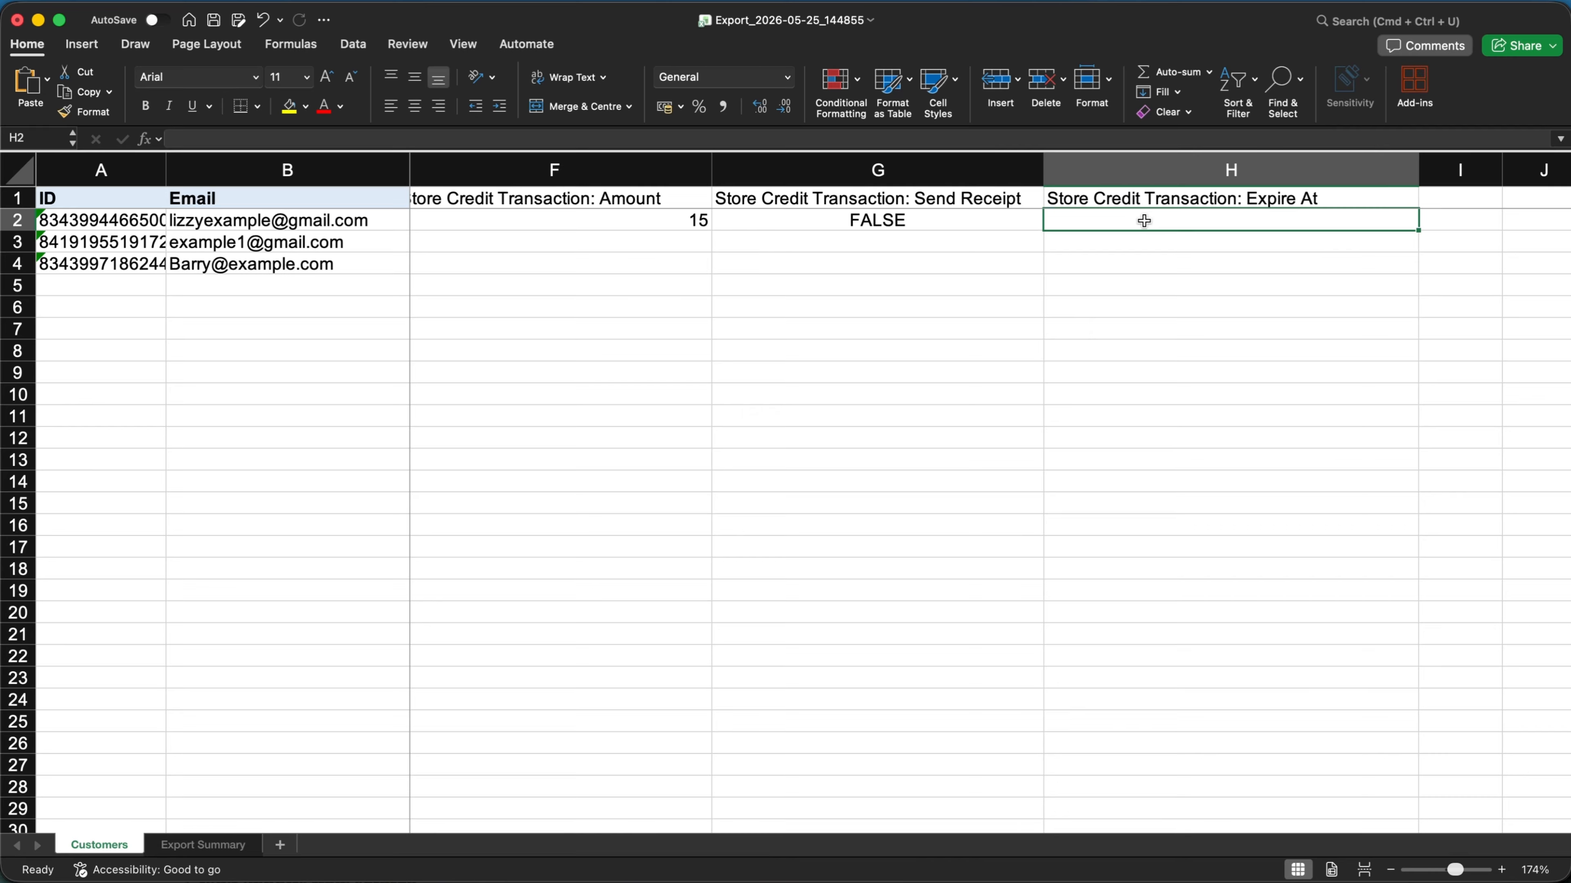
type("20")
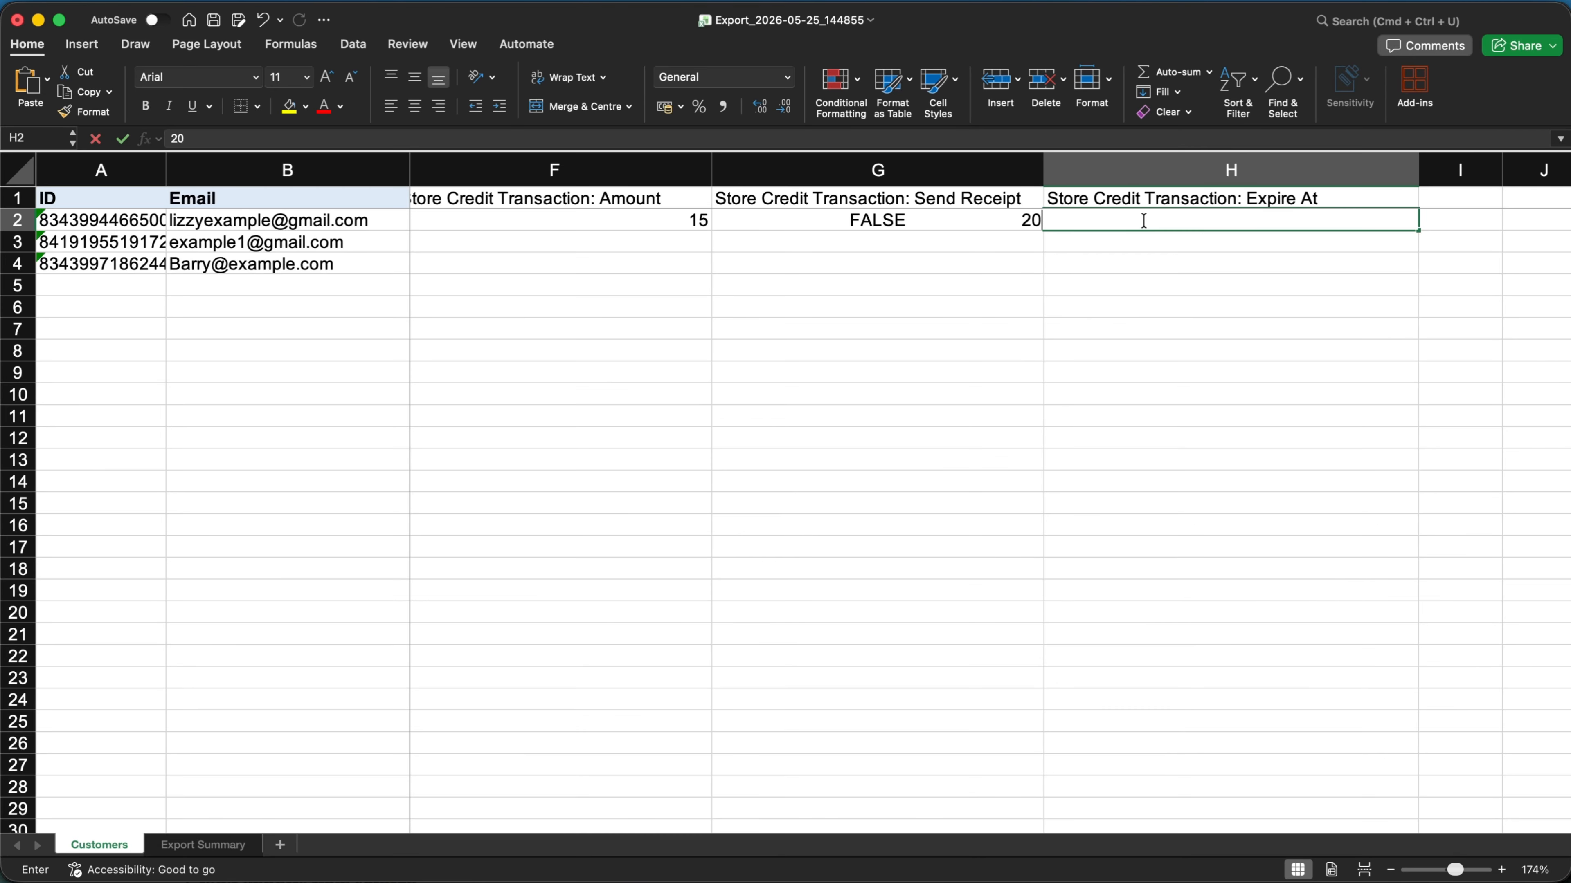
type("26-")
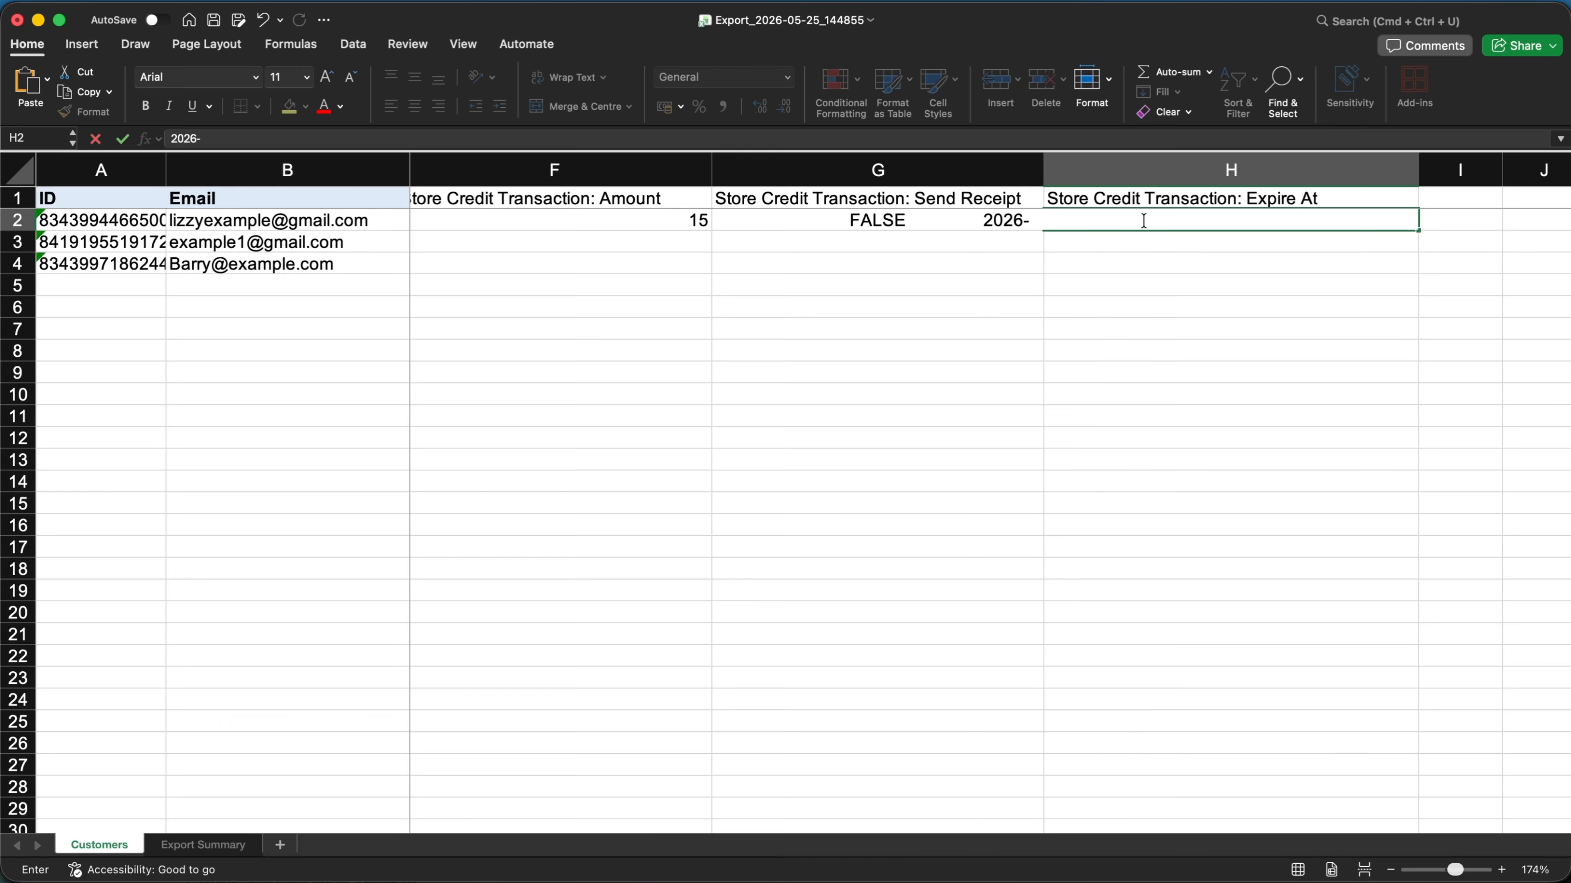
type("05-27")
left_click(1146, 322)
Review the first customer's completed row from the store credit balance through the transaction's Send Receipt and Expire At columns
scroll(700, 429, "left", 3)
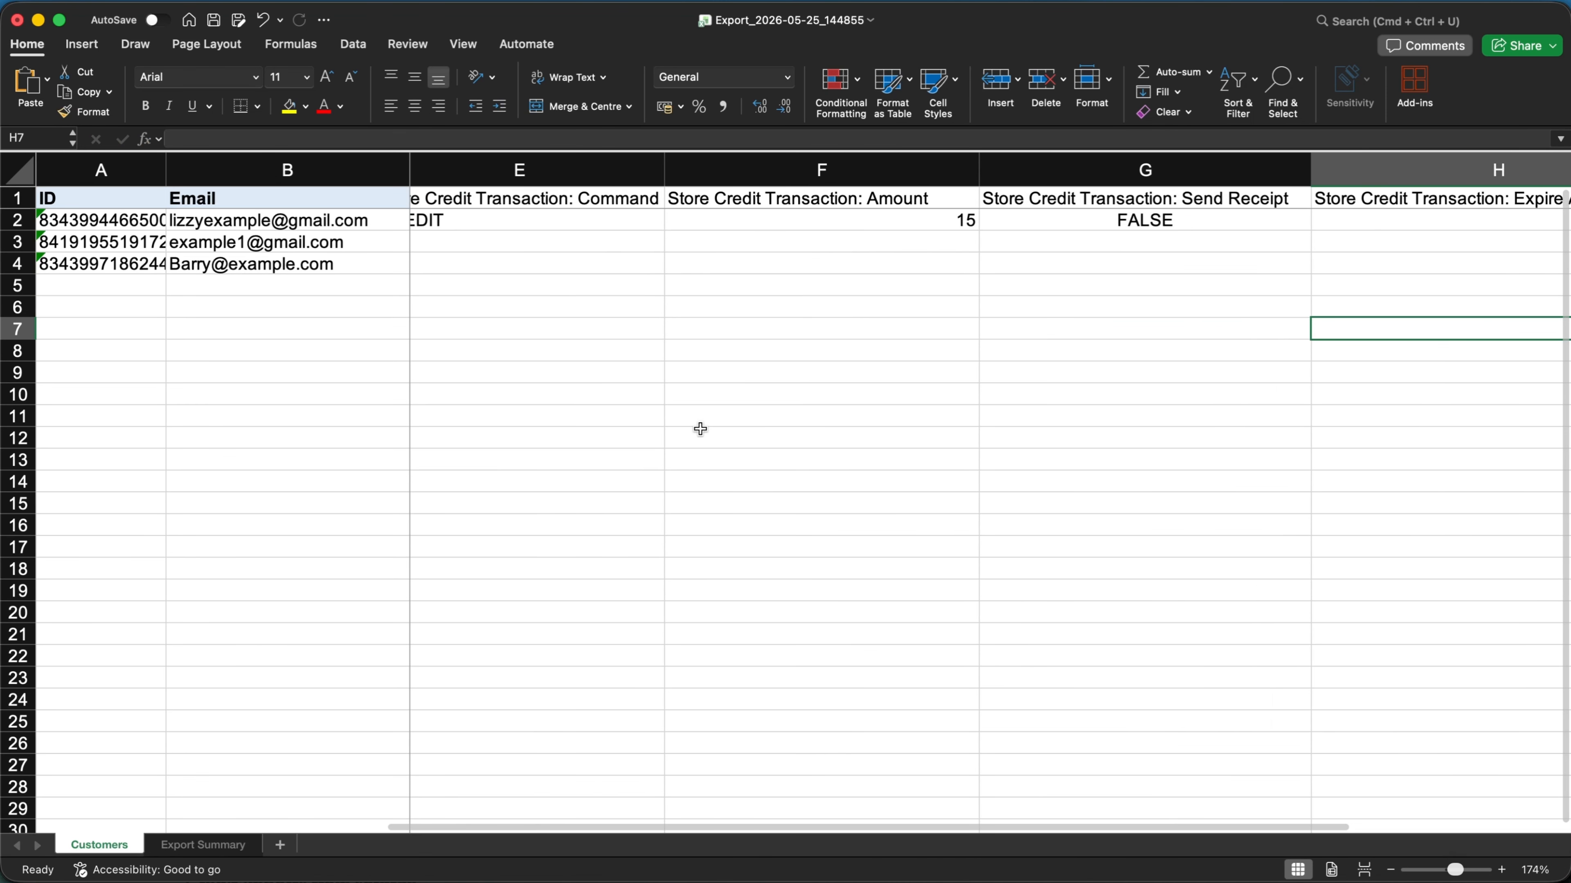
scroll(700, 429, "down", 3)
scroll(700, 429, "left", 2)
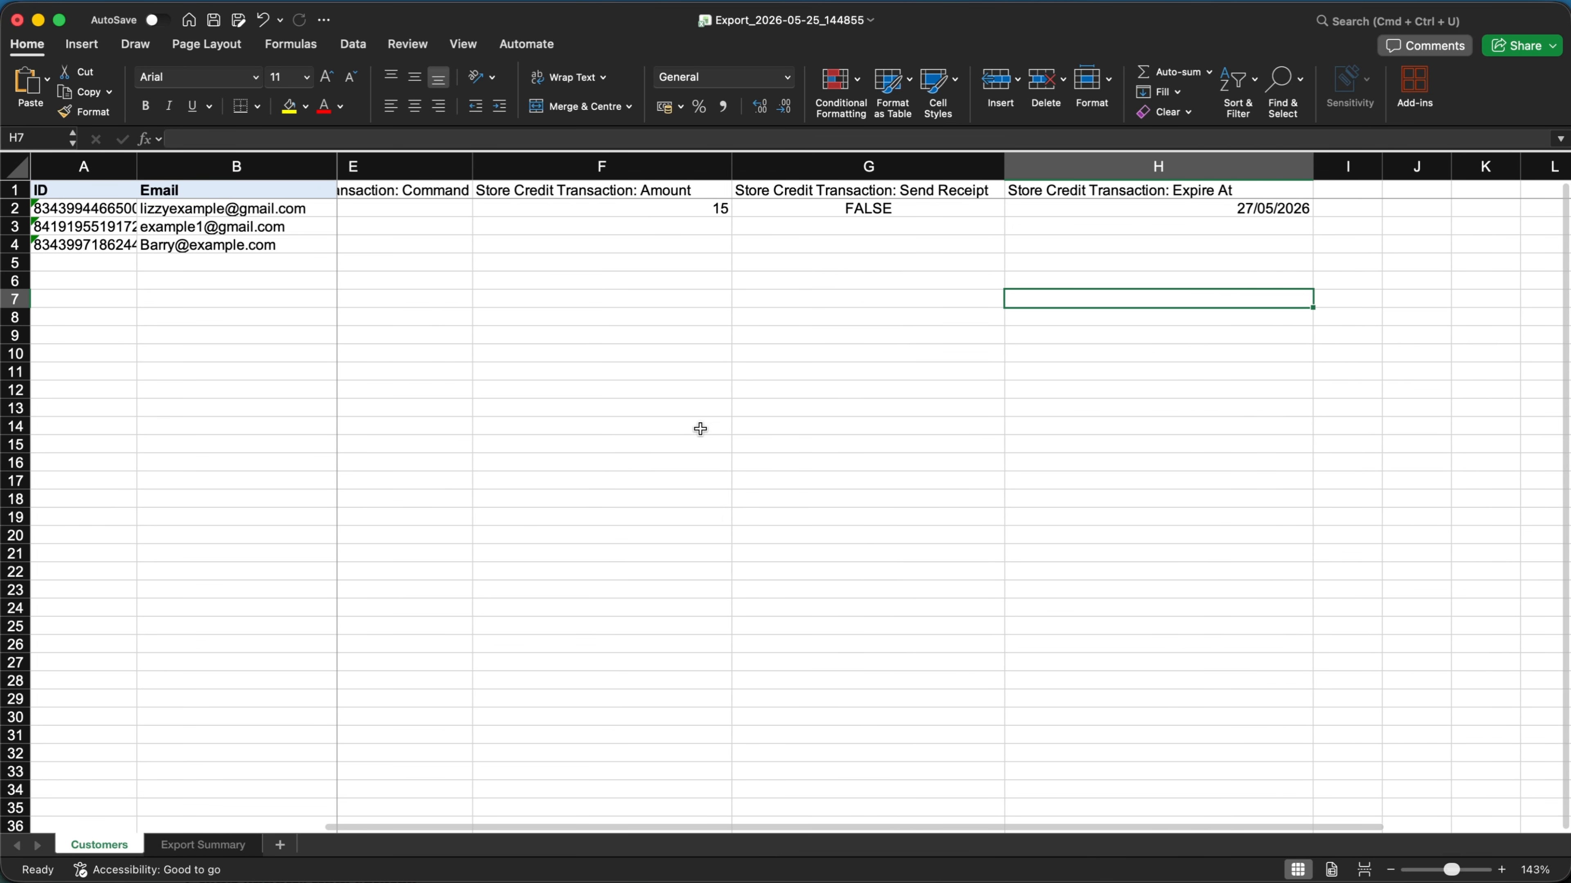
scroll(700, 429, "left", 5)
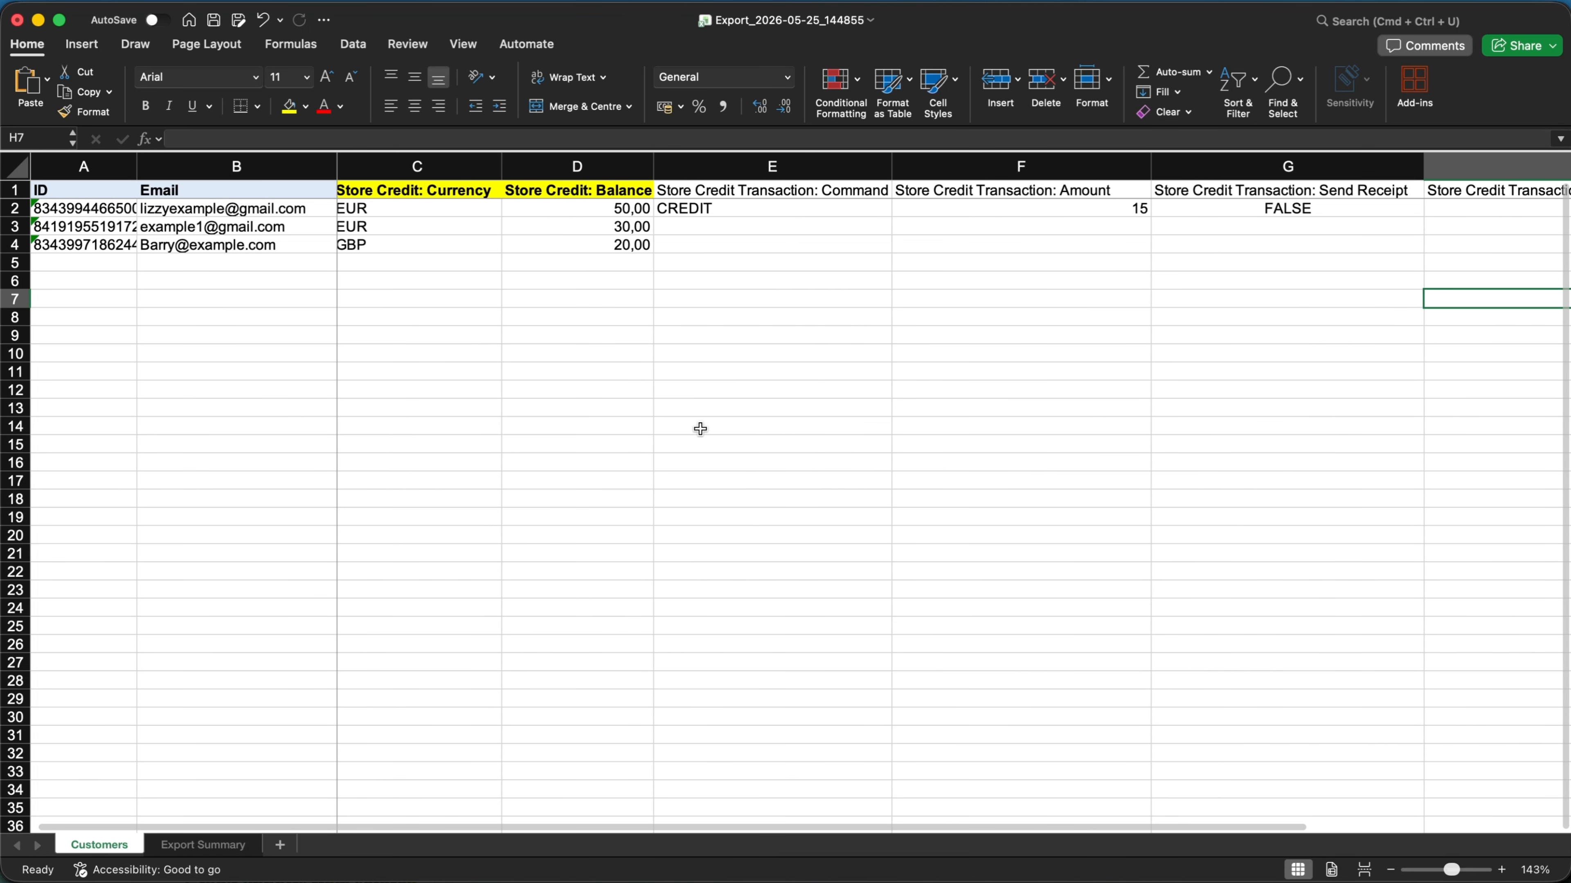
scroll(700, 428, "right", 5)
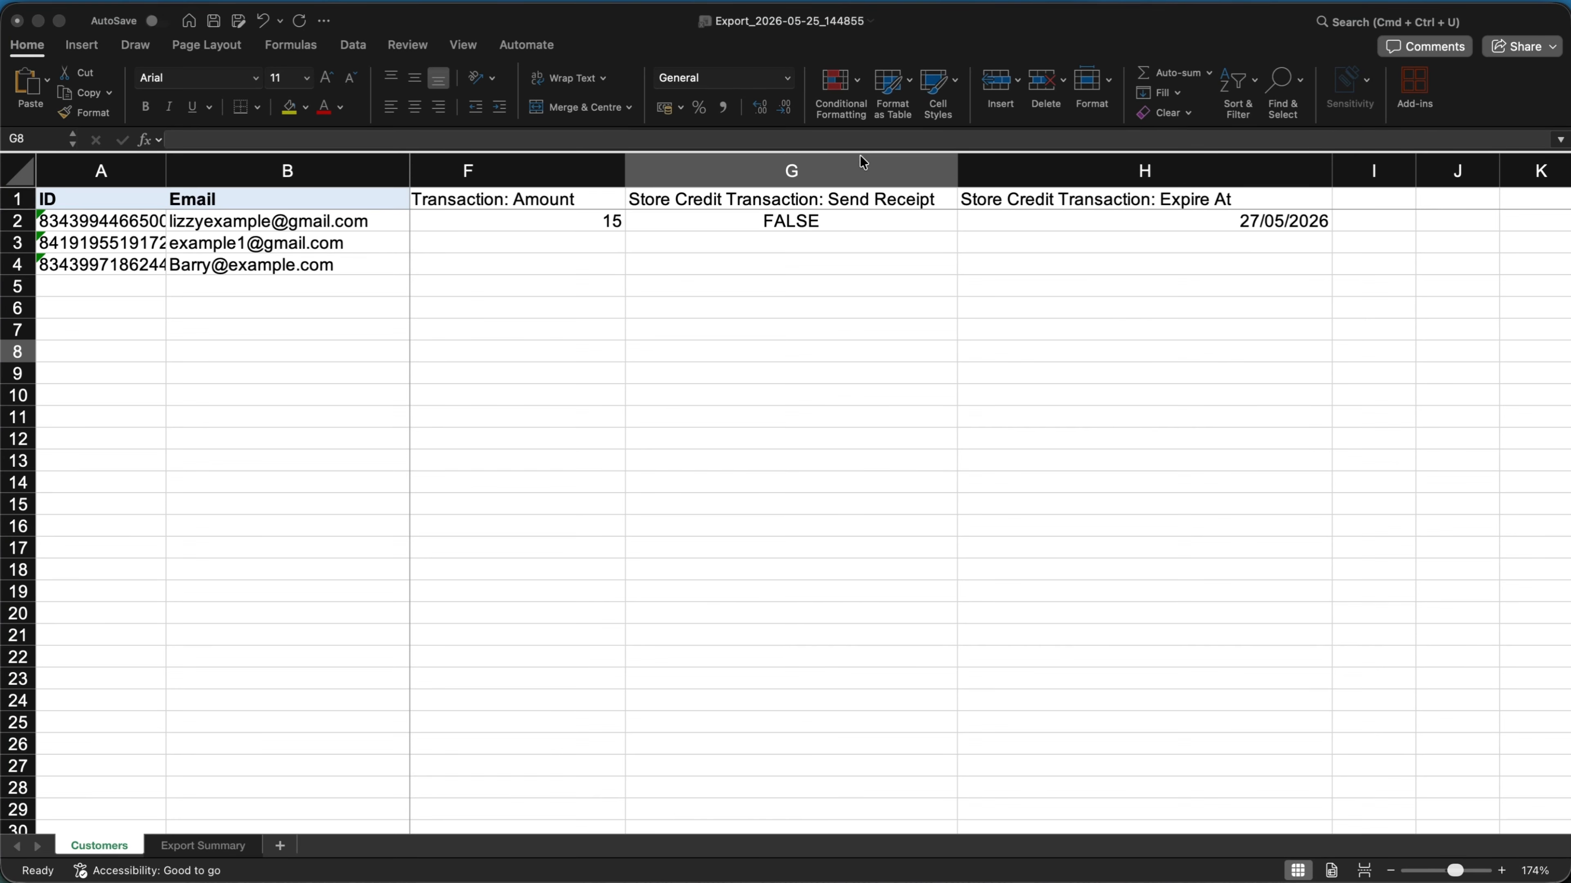
left_click(861, 168)
left_click(861, 168)
left_click(1062, 171)
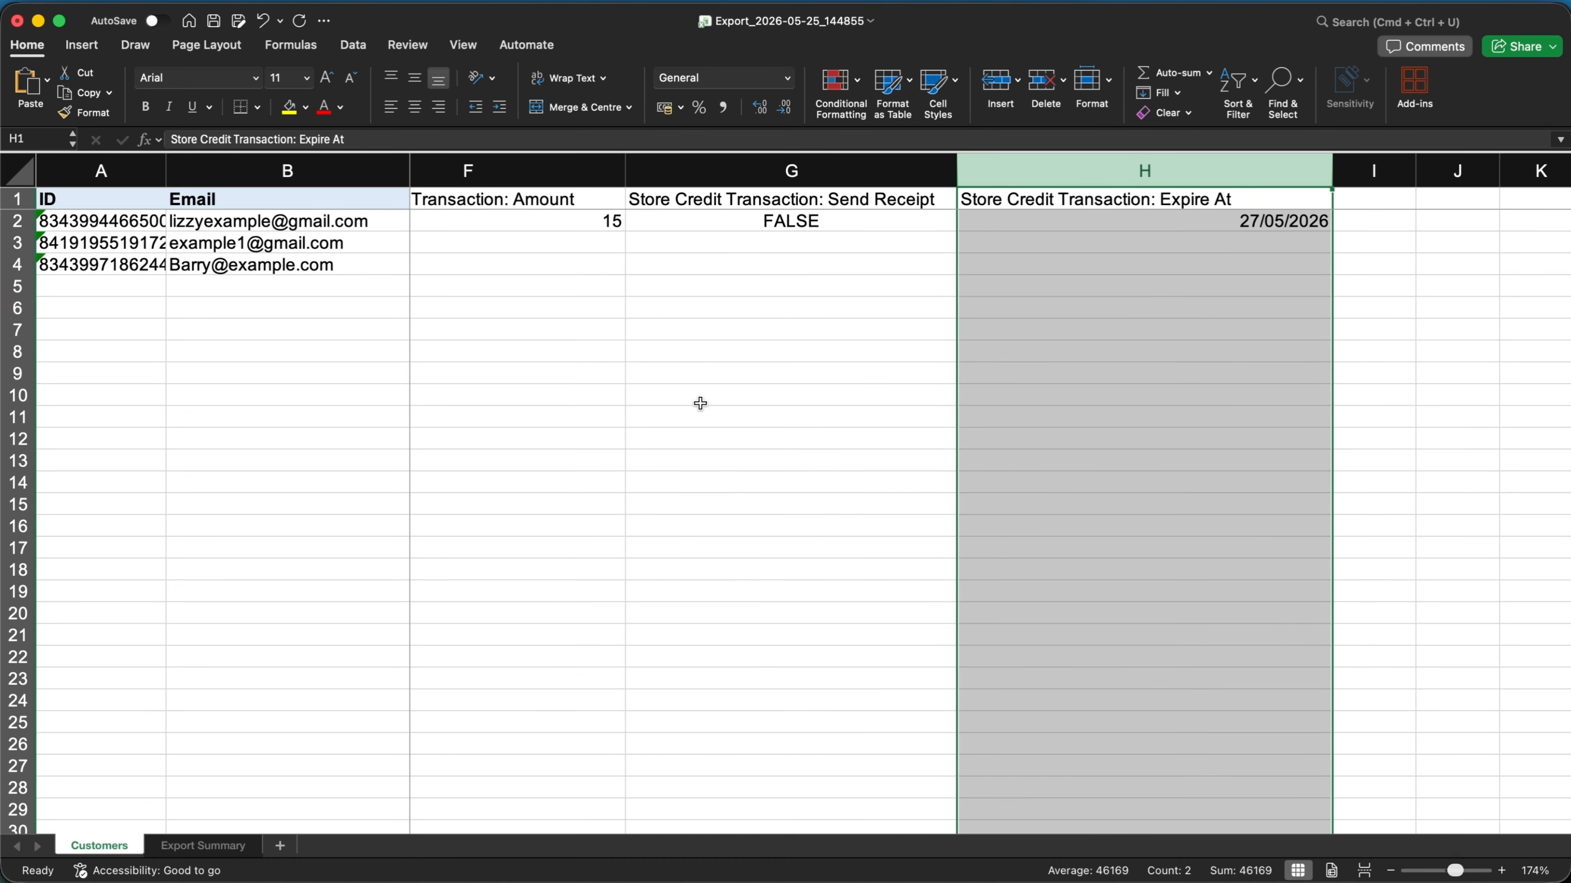
scroll(701, 403, "left", 5)
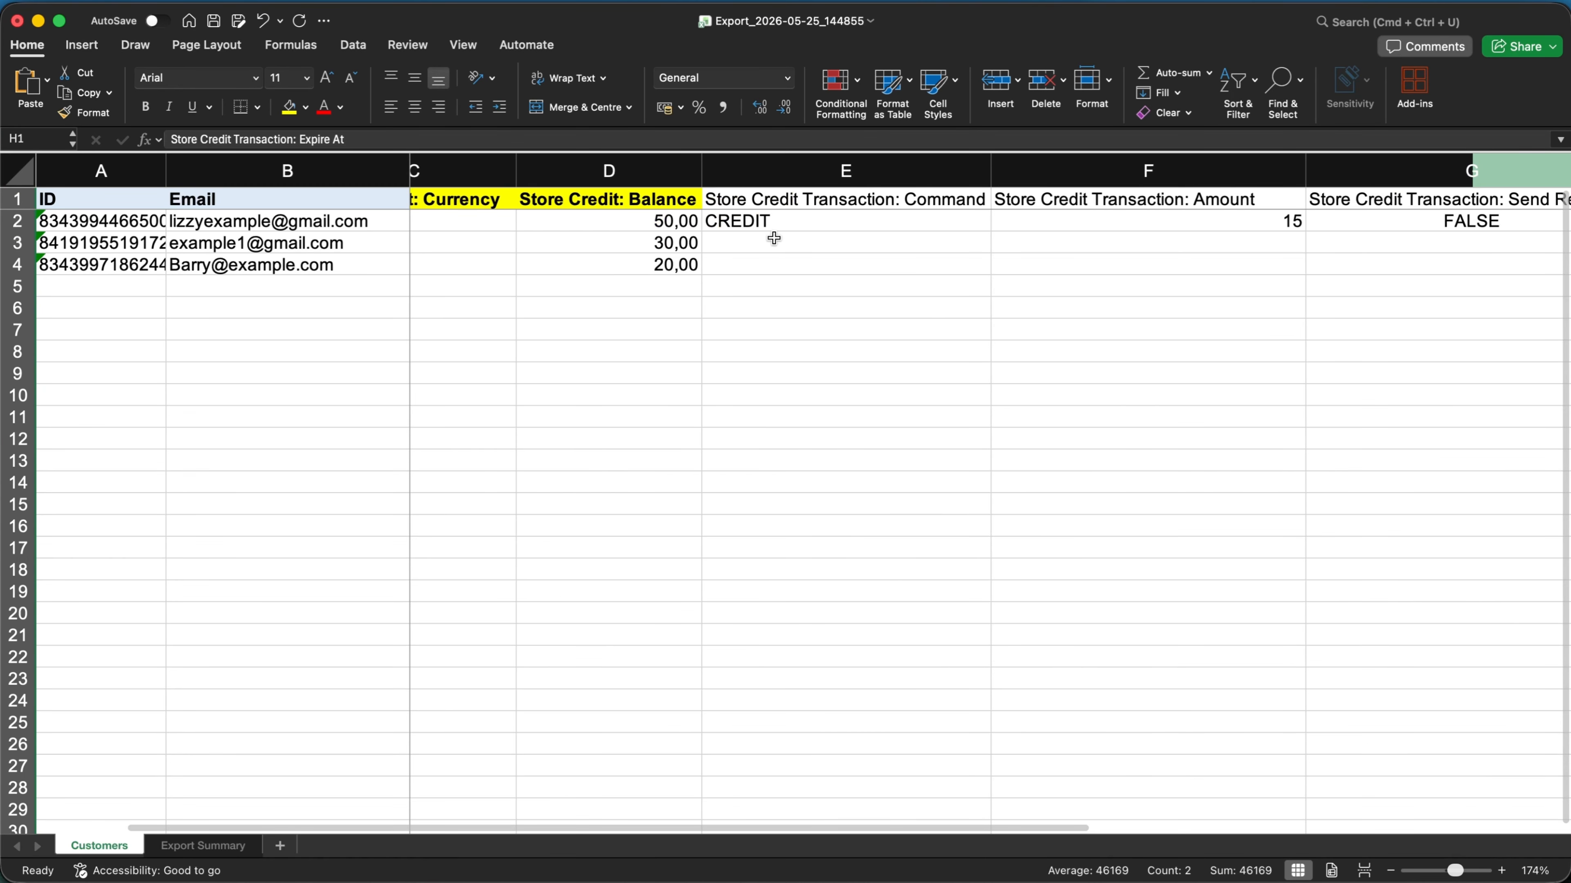
scroll(922, 319, "right", 5)
scroll(922, 319, "left", 3)
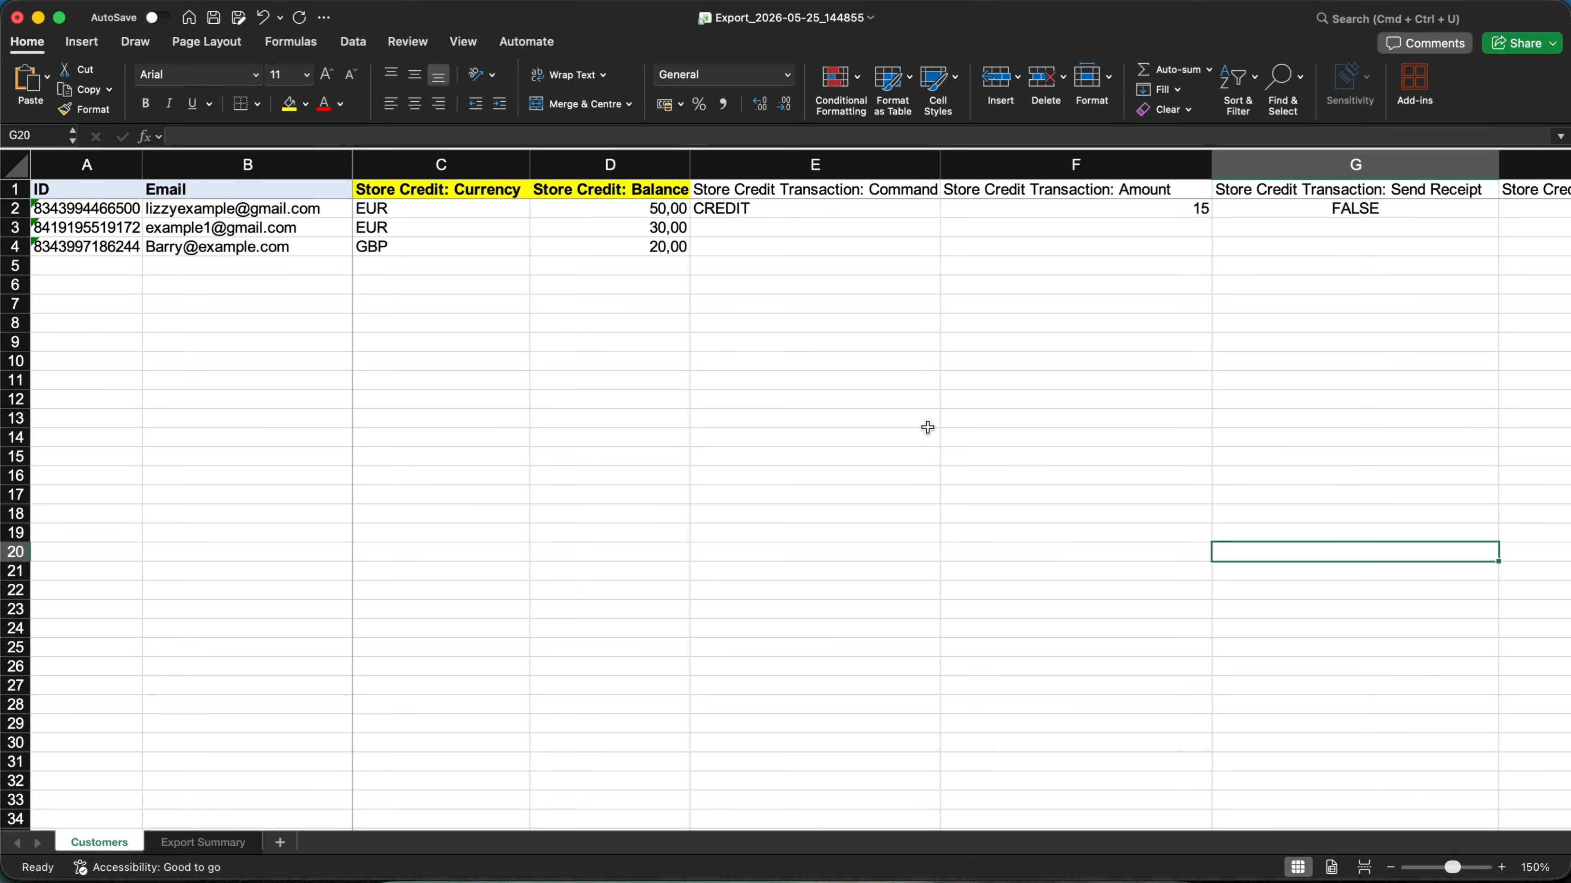
Enter DEBIT as the second customer's store credit transaction command in cell E3
left_click(16, 228)
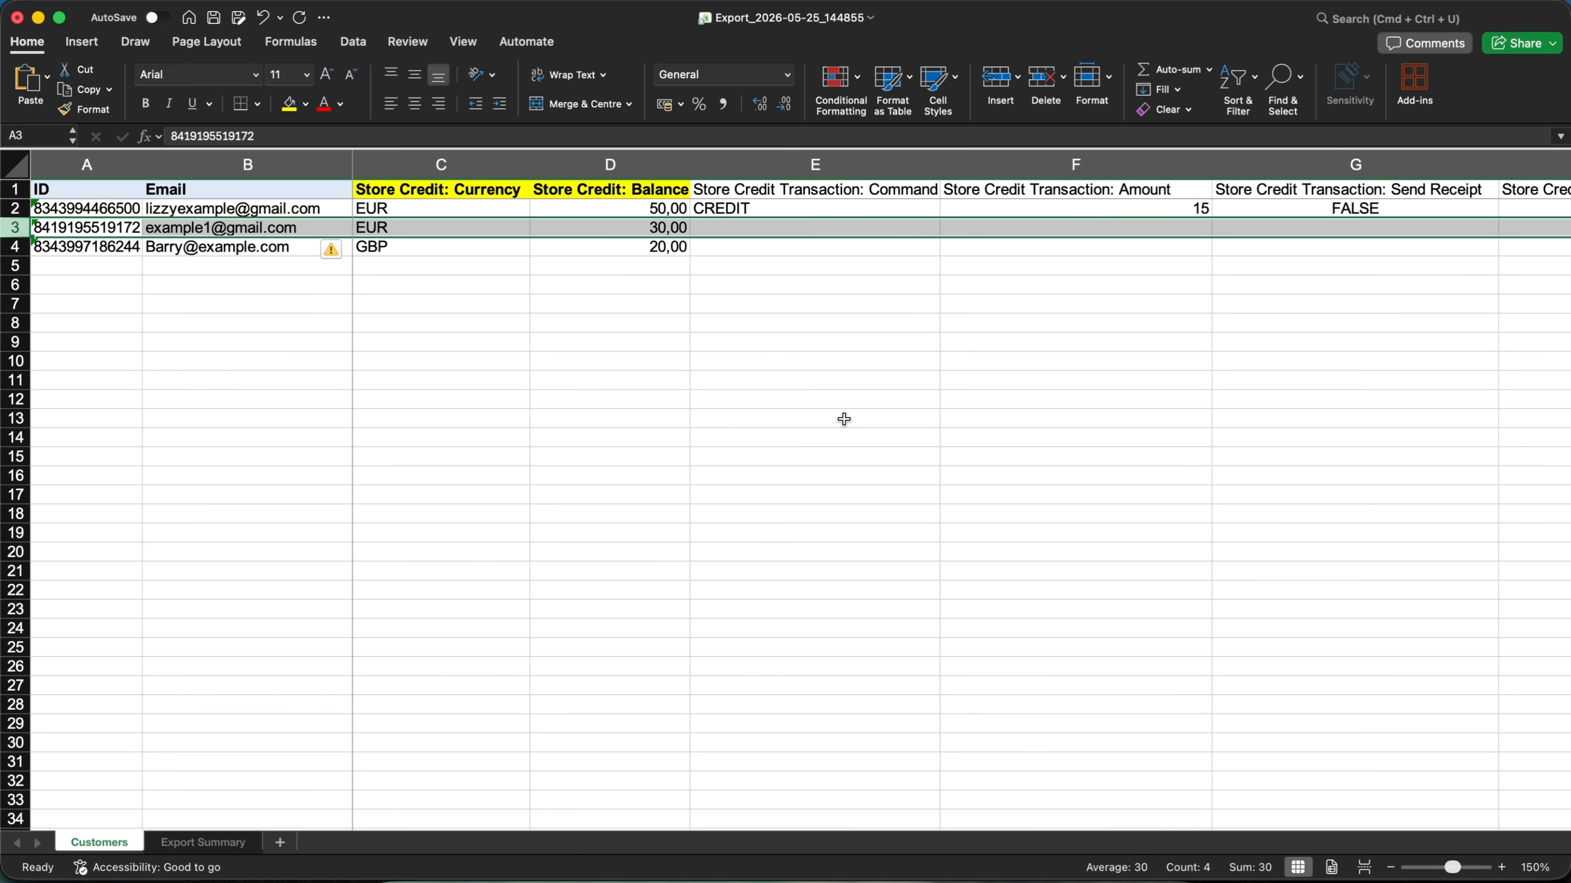
left_click_drag(802, 168, 1066, 154)
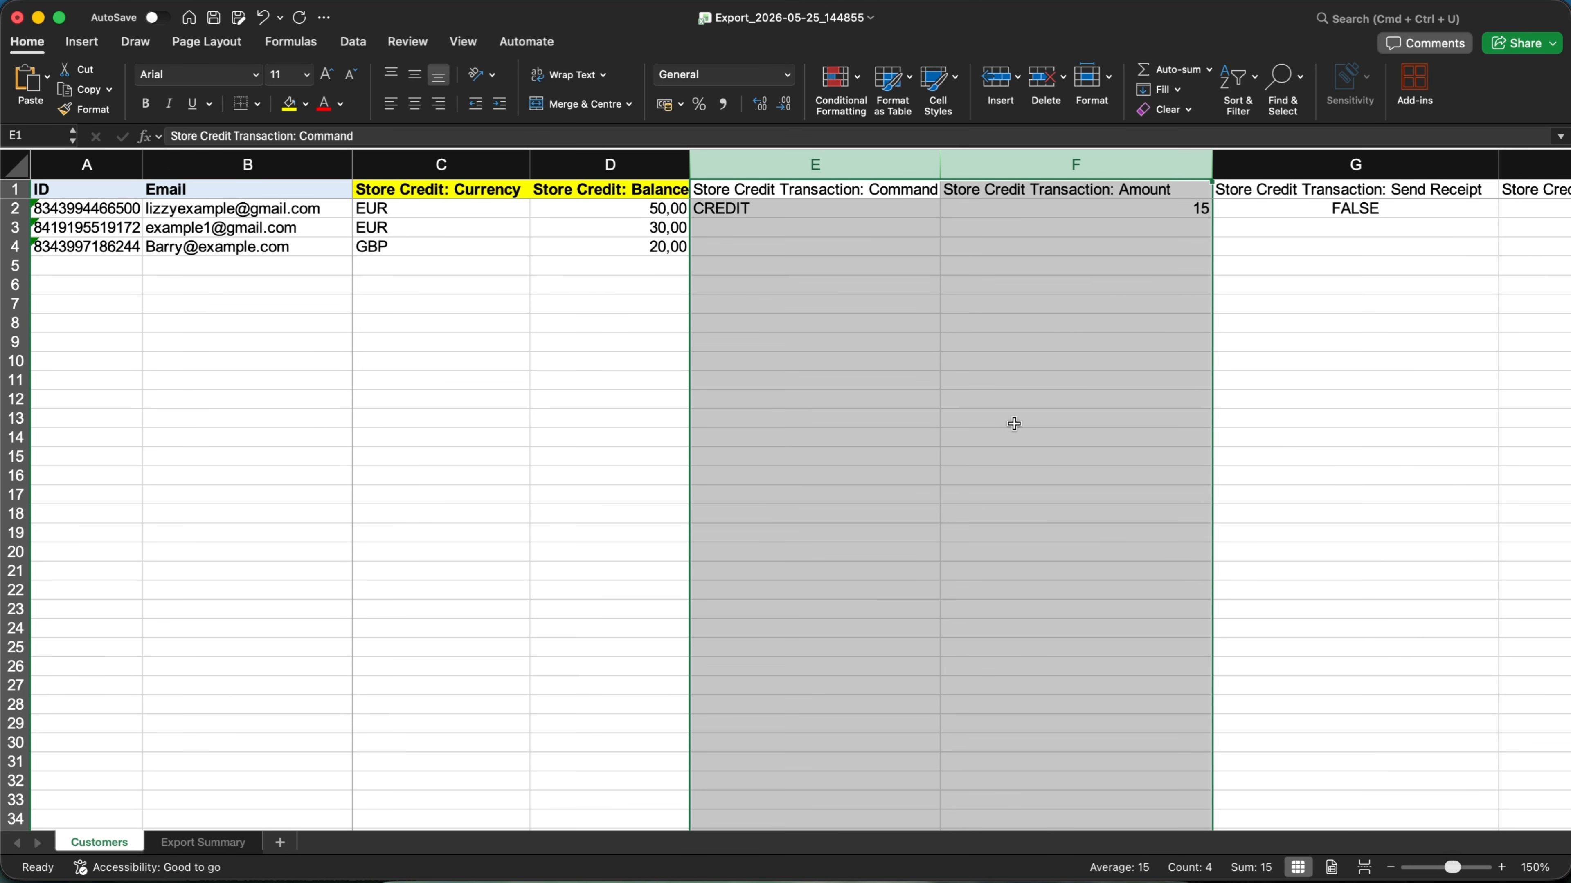
left_click(745, 229)
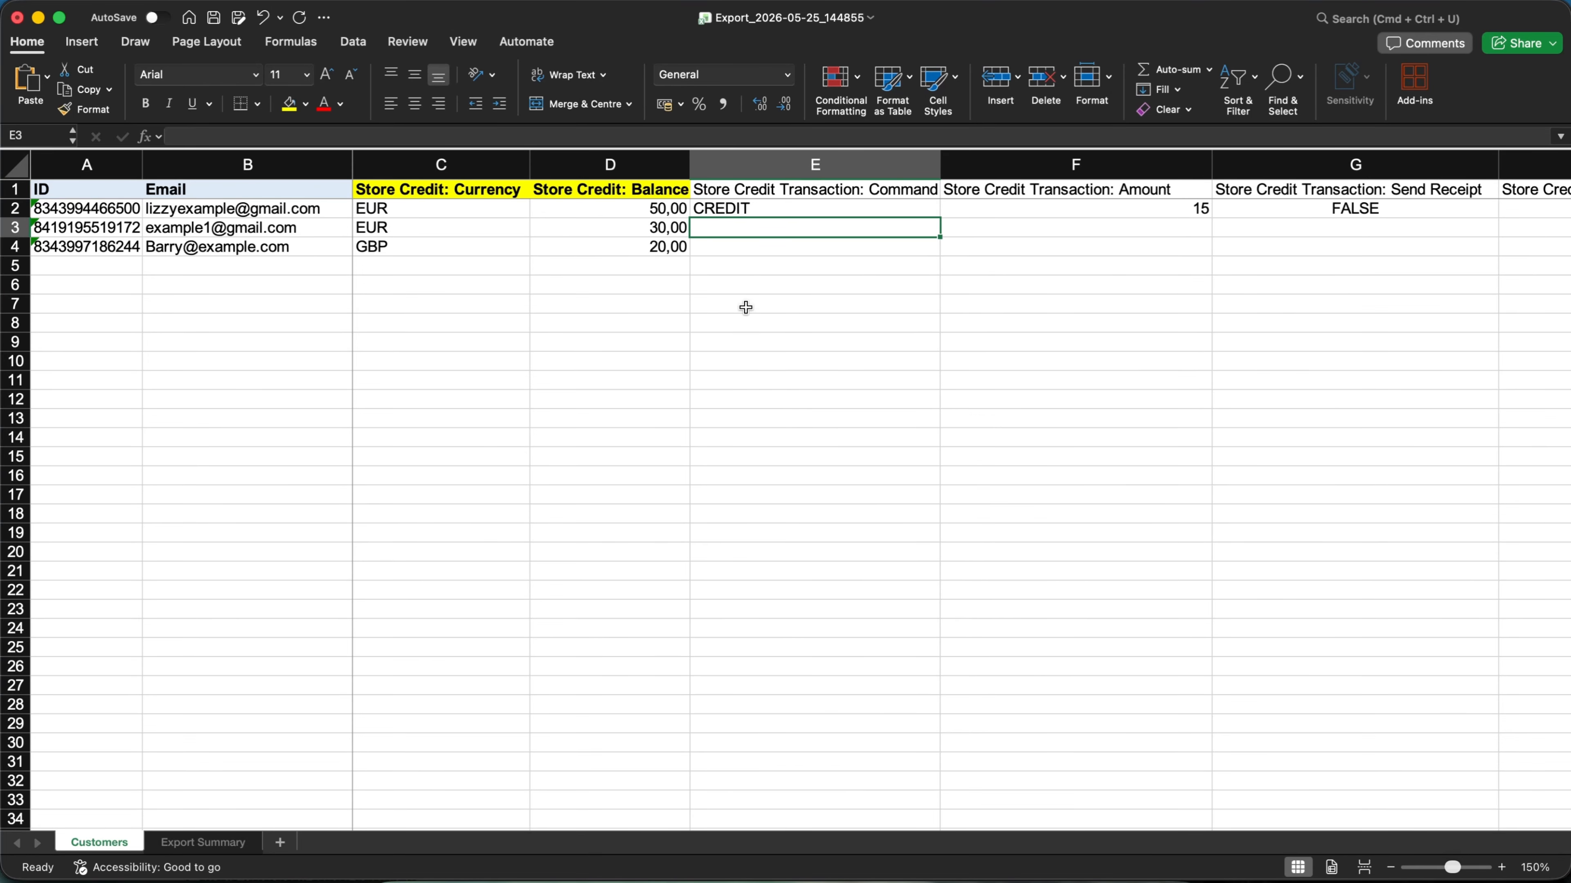
type("DEBIT")
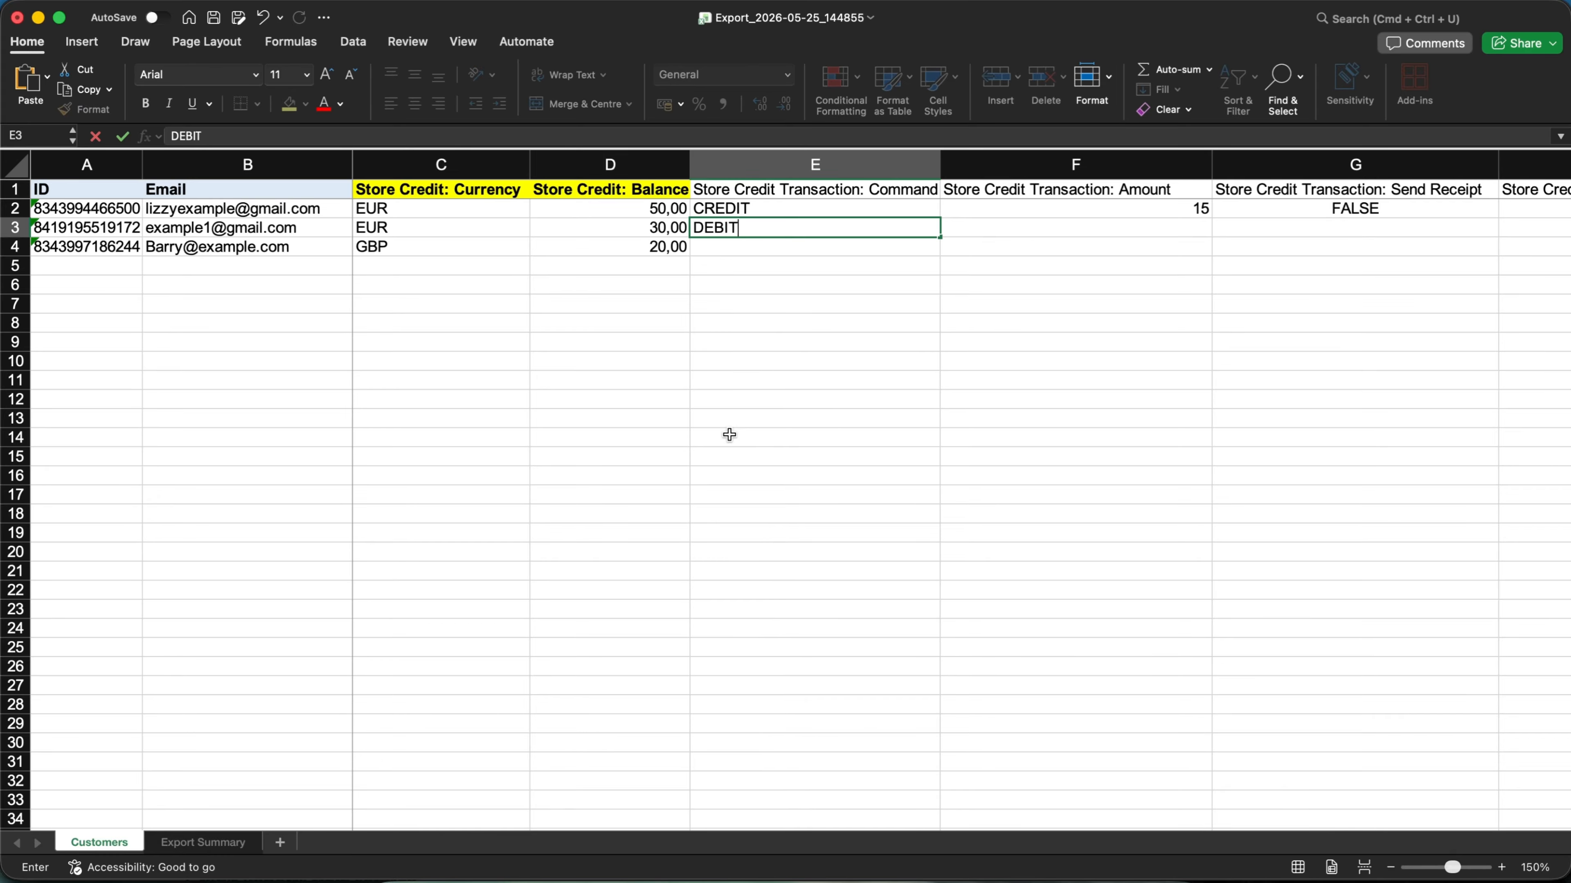
left_click(730, 435)
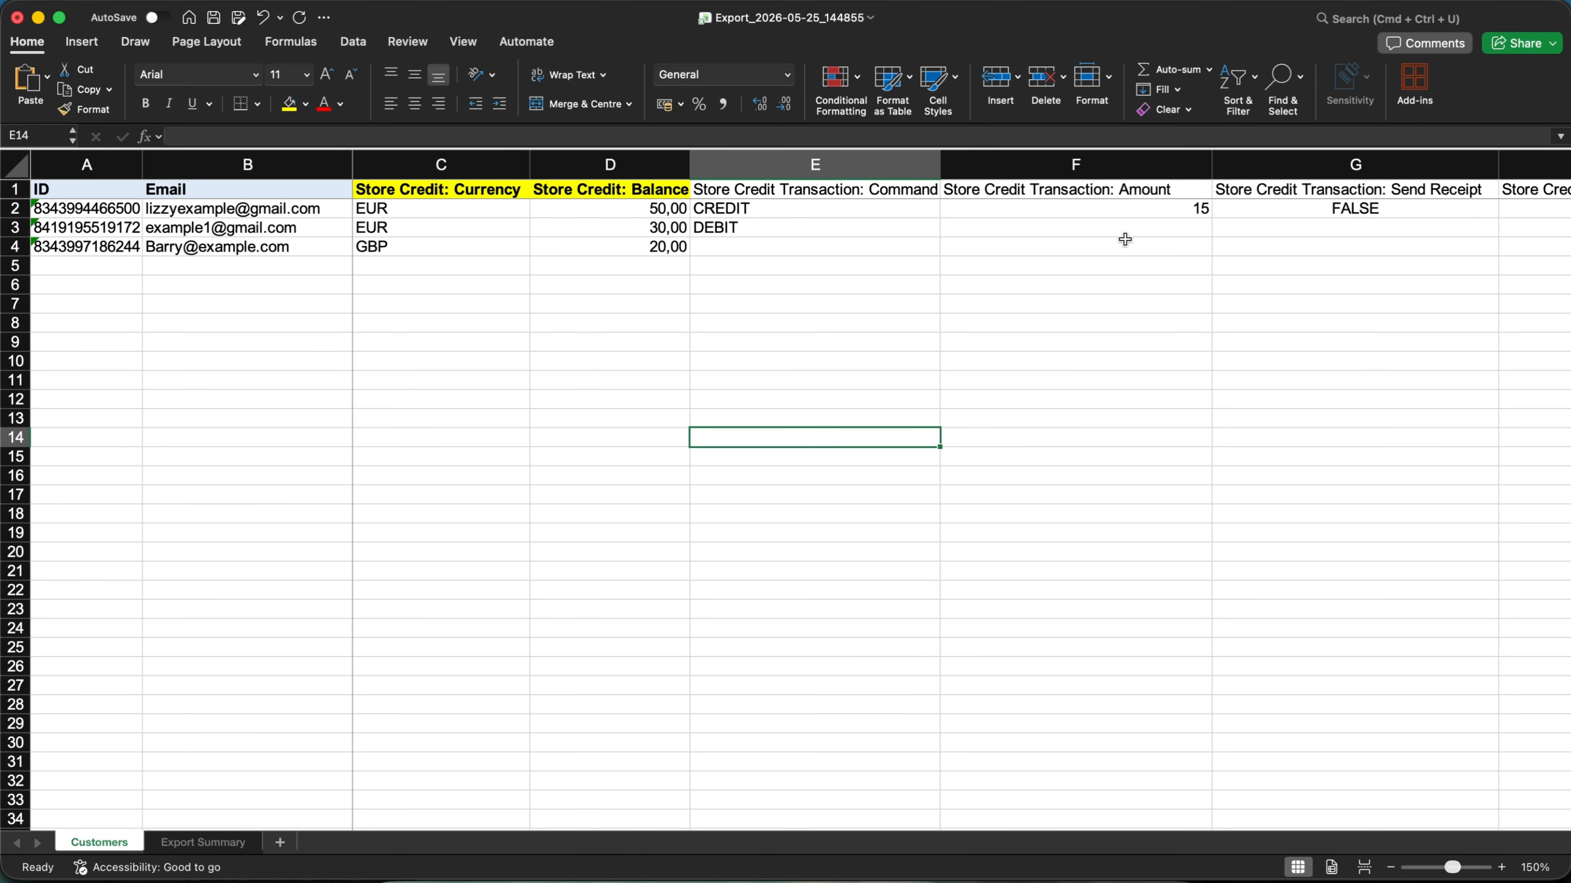
Enter 10 as the second customer's store credit transaction amount in cell F3
left_click(997, 226)
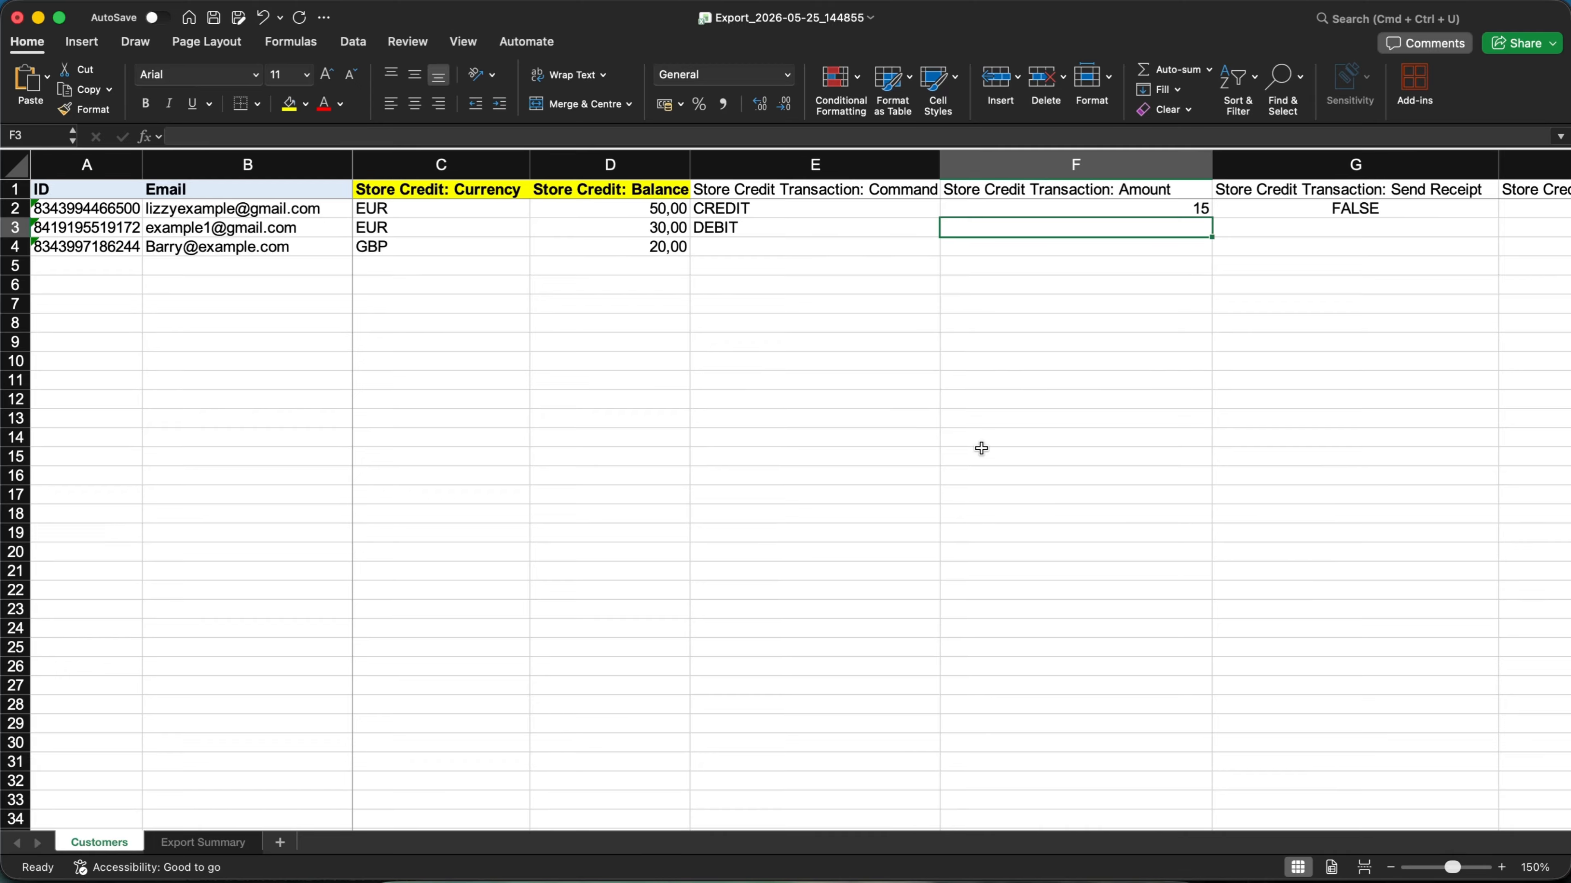
type("10")
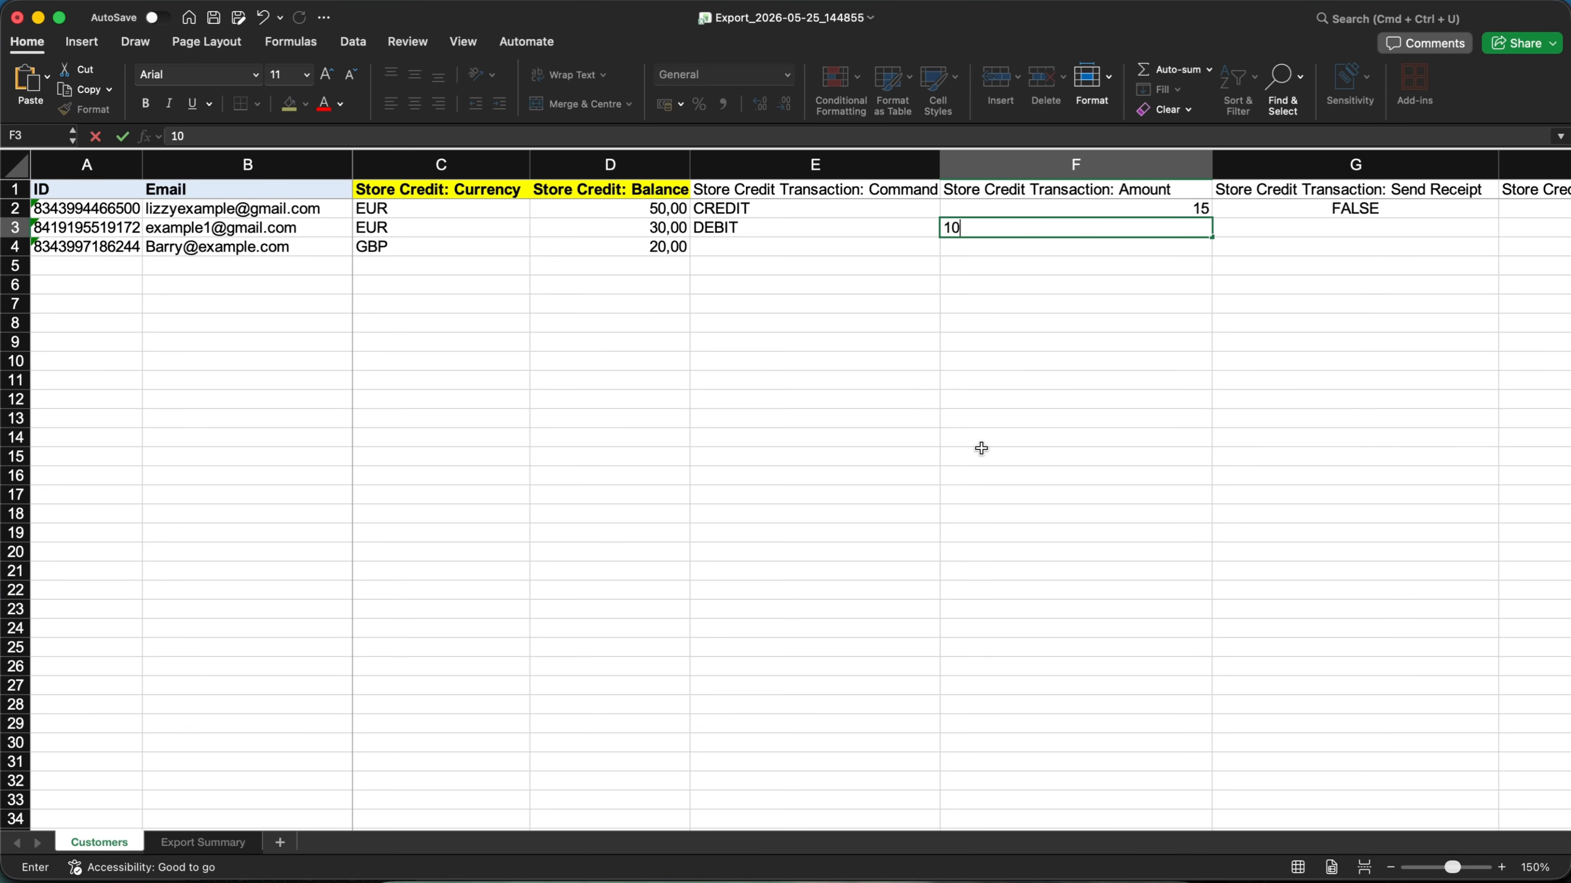
left_click(984, 455)
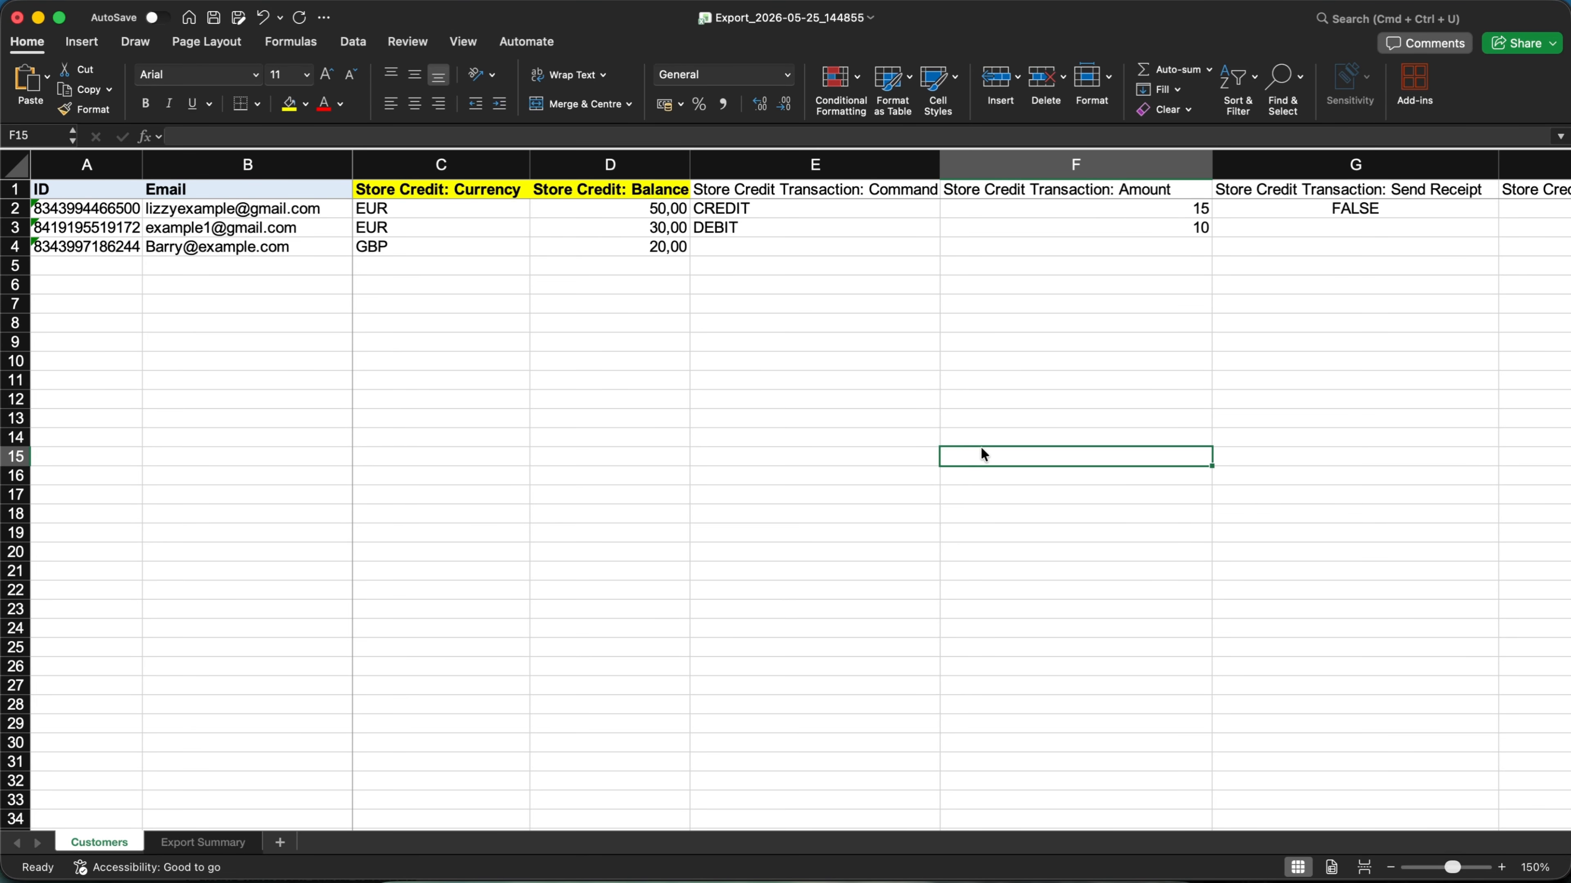
Check the Send Receipt and Expire At columns against the CREDIT and DEBIT rows, including the empty cells G3:H3
scroll(697, 345, "right", 5)
scroll(697, 345, "right", 3)
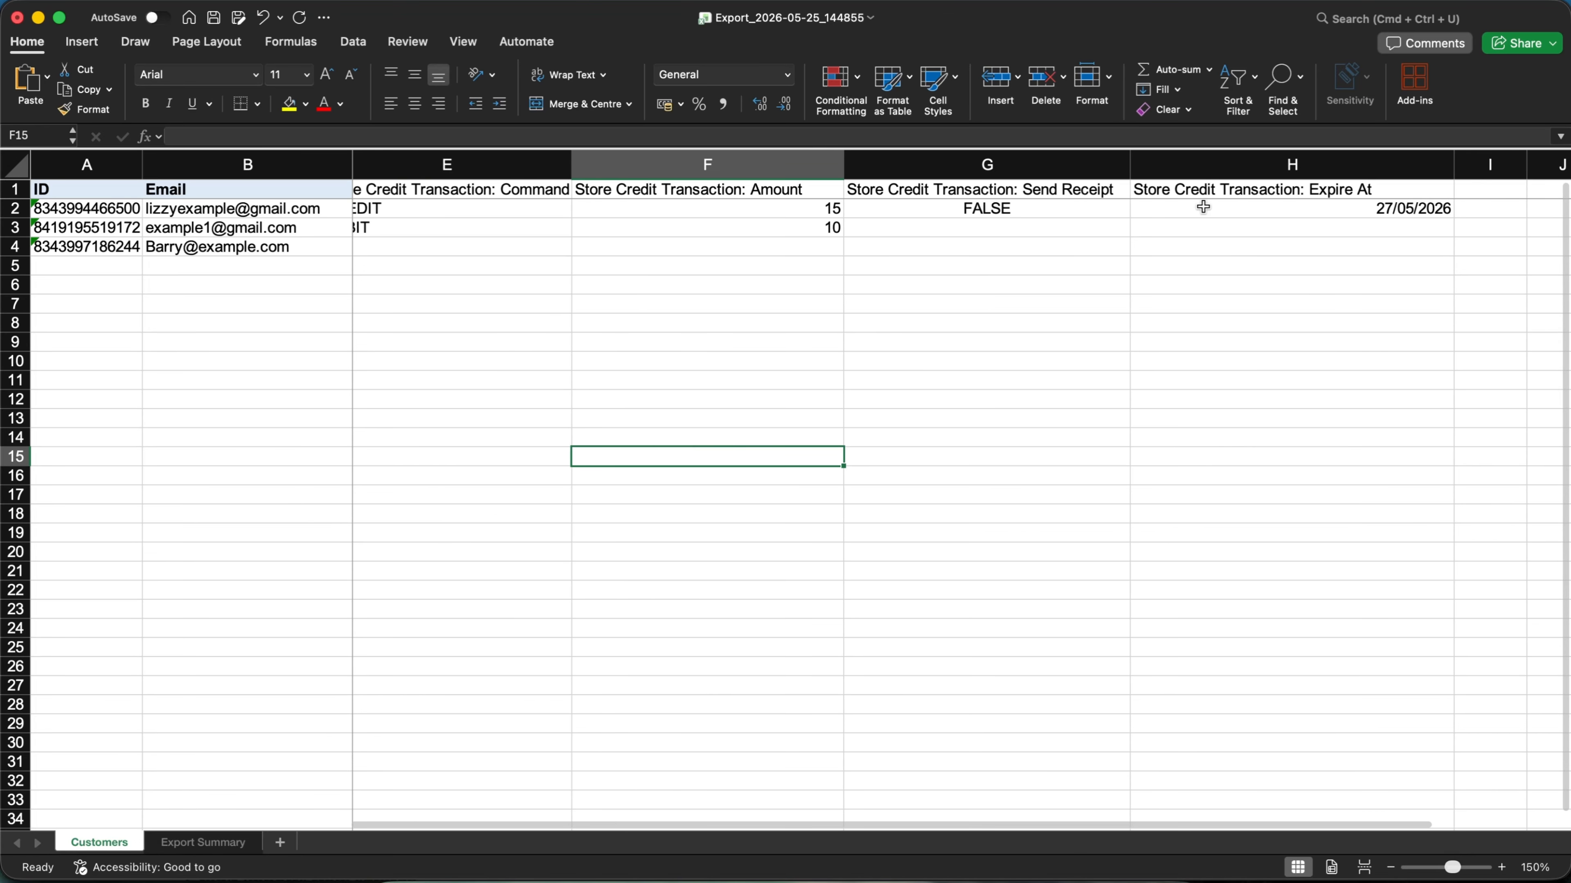
left_click_drag(975, 164, 1281, 164)
scroll(847, 330, "left", 3)
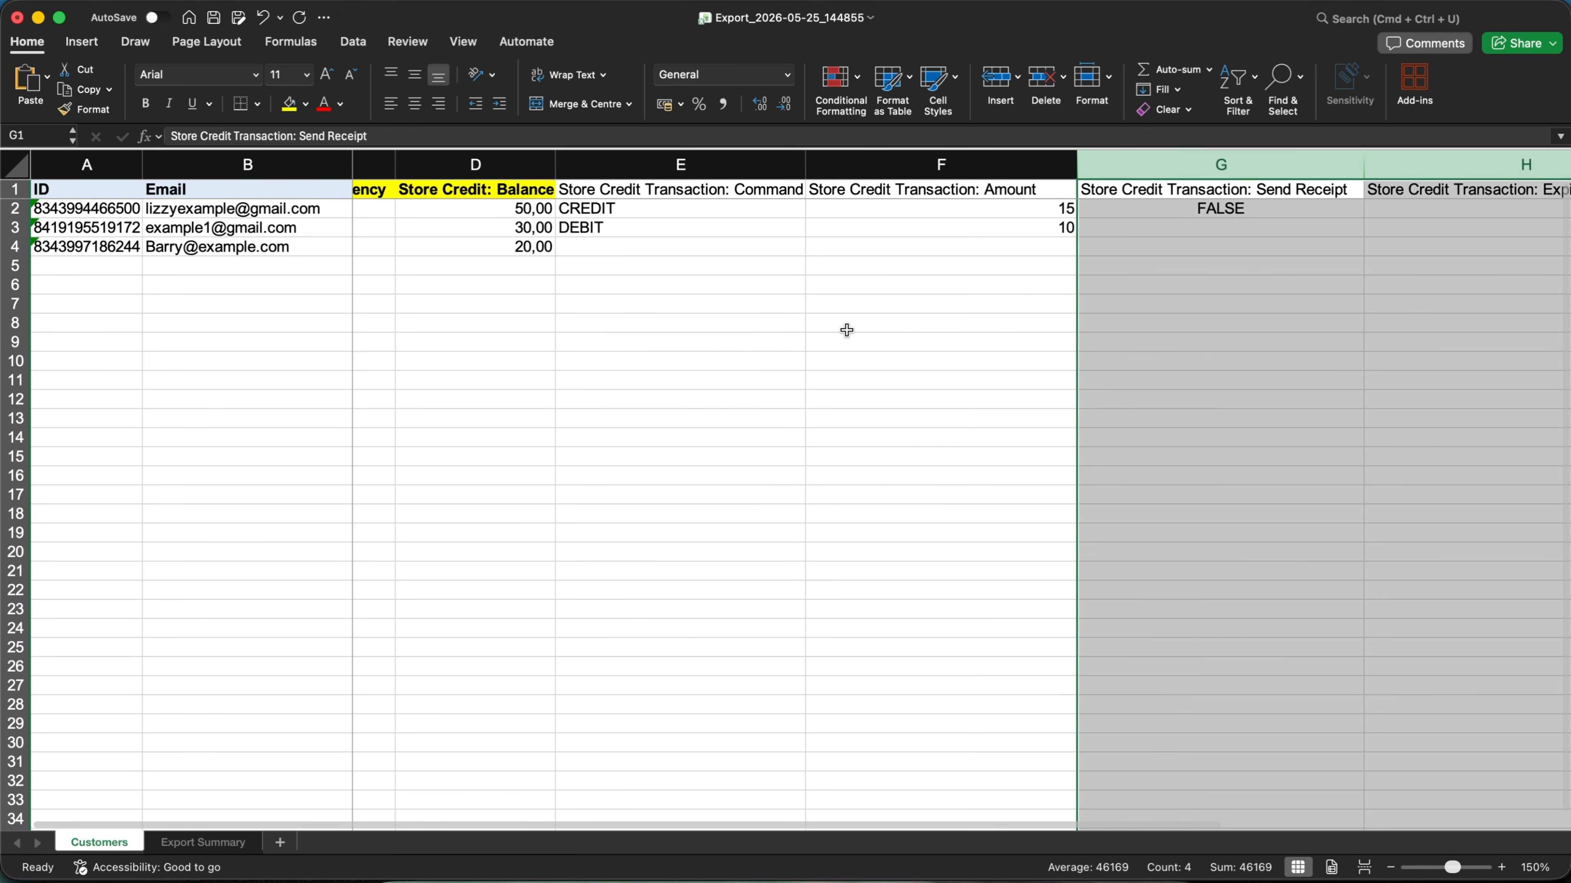
left_click(1255, 286)
left_click(696, 207)
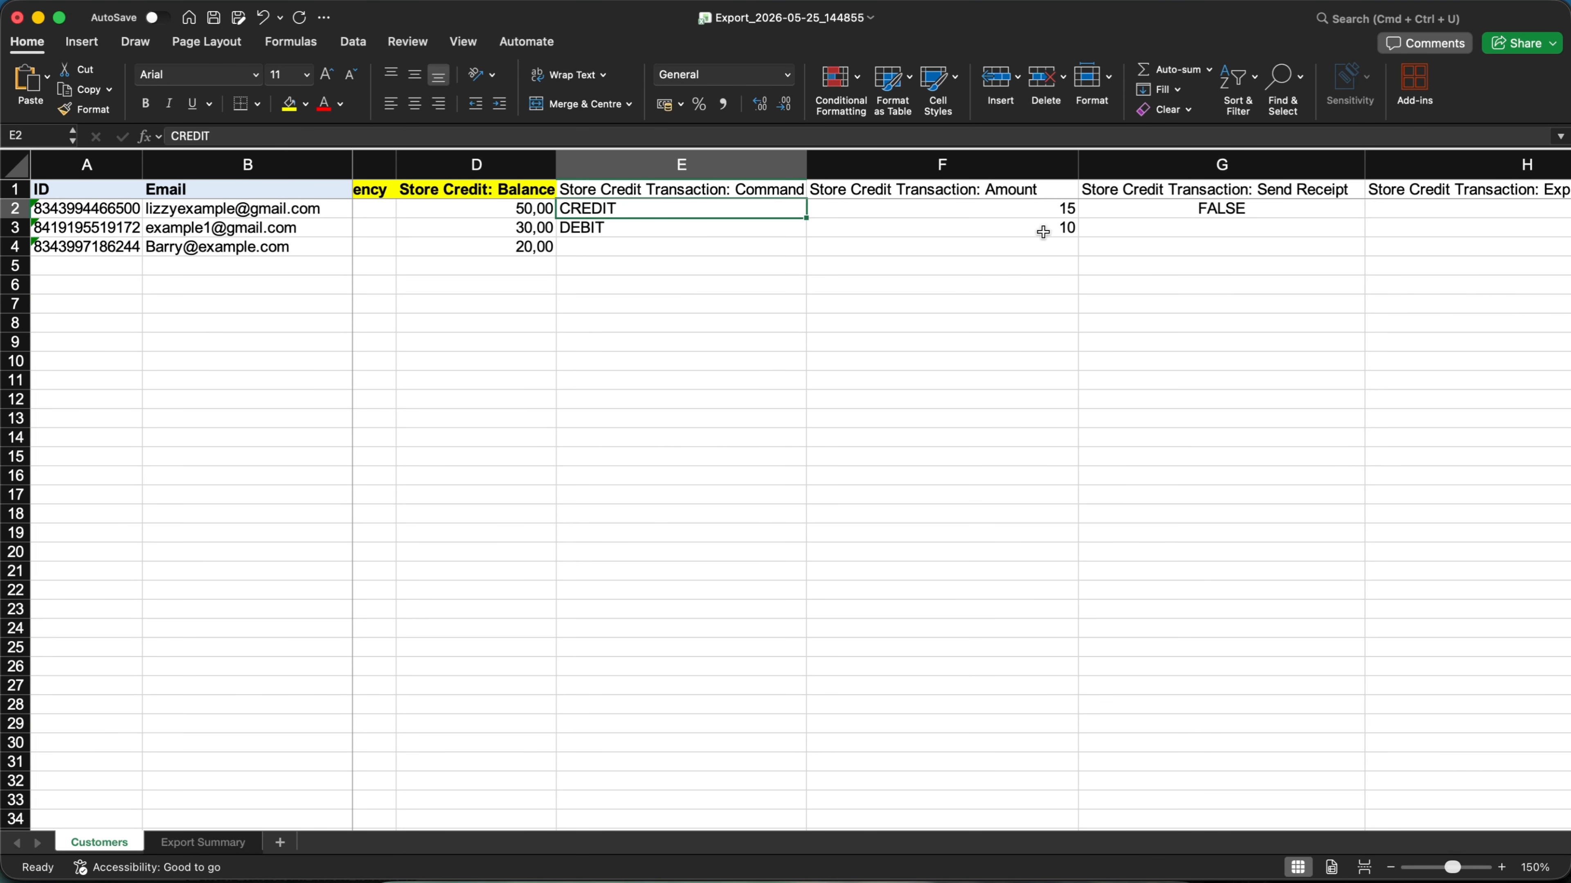
left_click(715, 231)
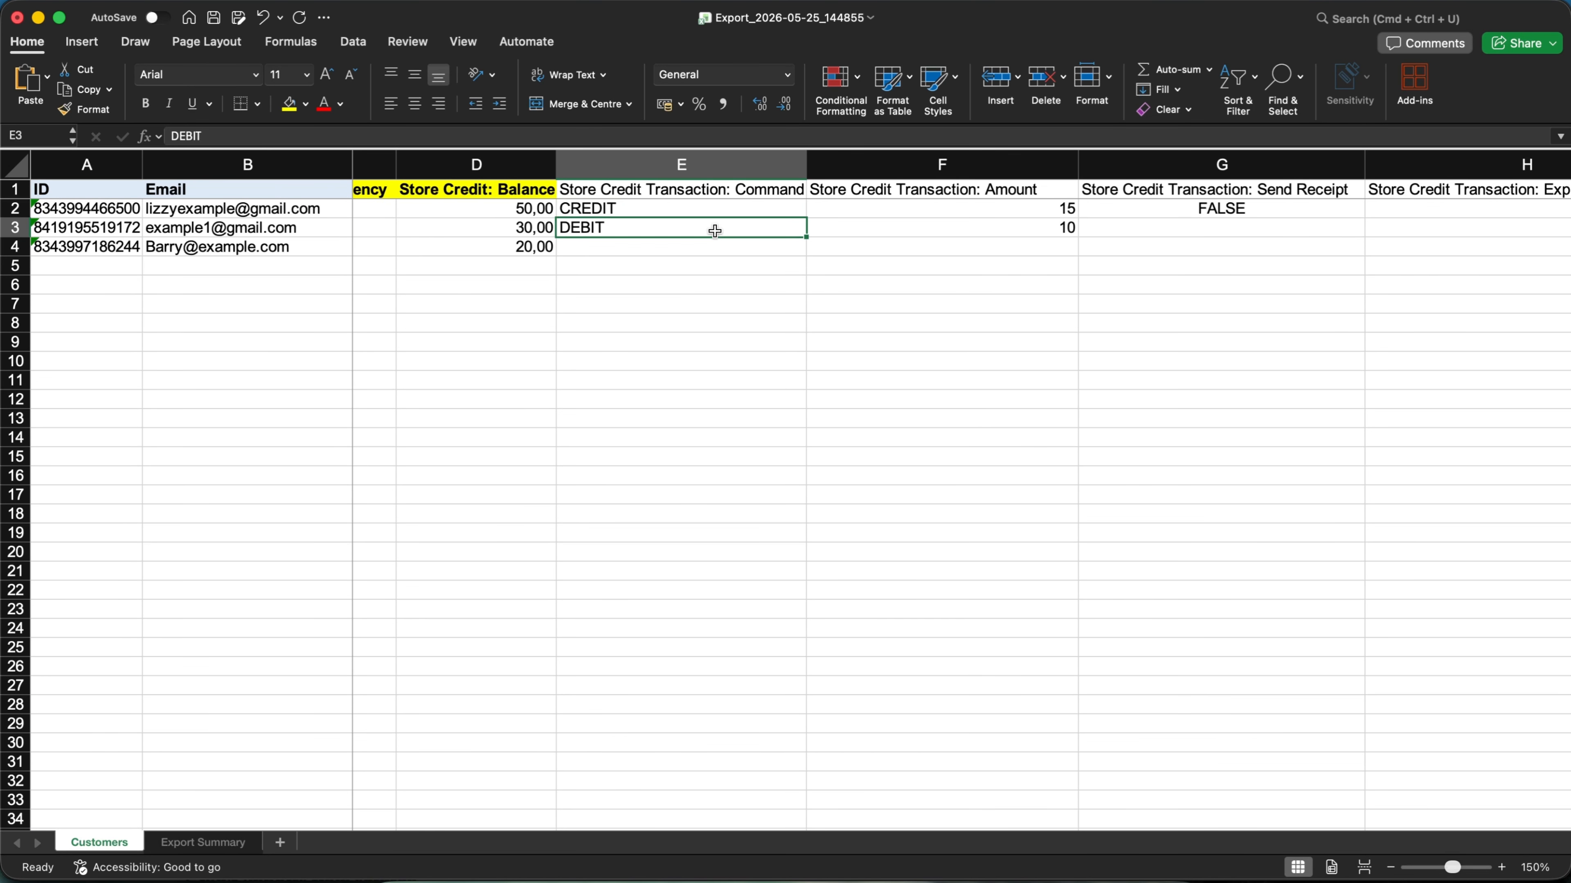
scroll(1350, 263, "right", 3)
left_click_drag(852, 224, 1288, 229)
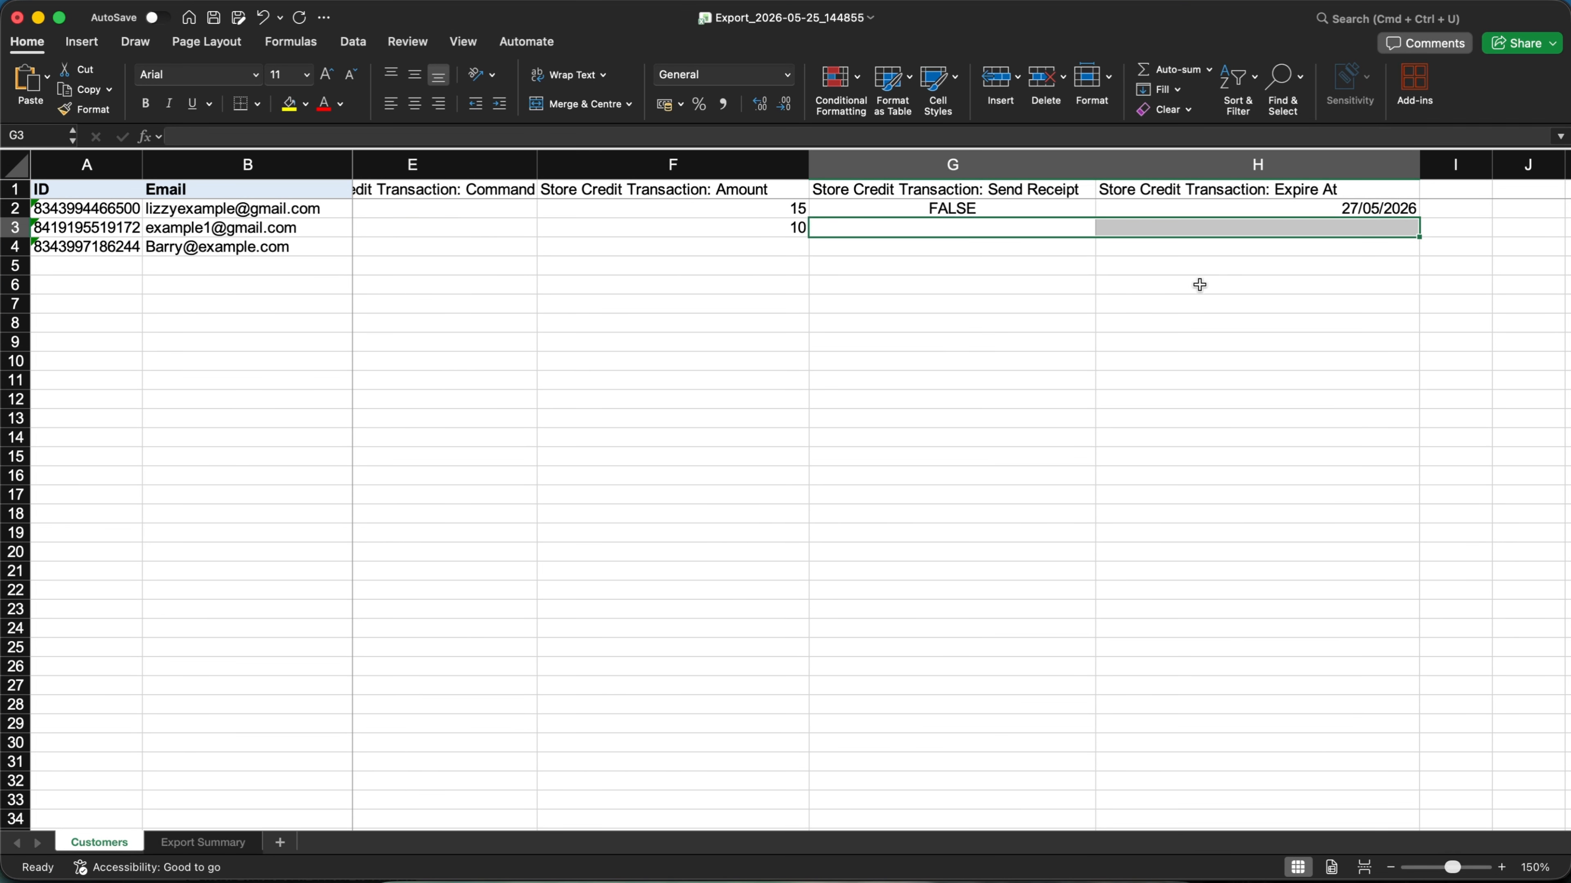
scroll(1051, 365, "left", 3)
left_click(872, 355)
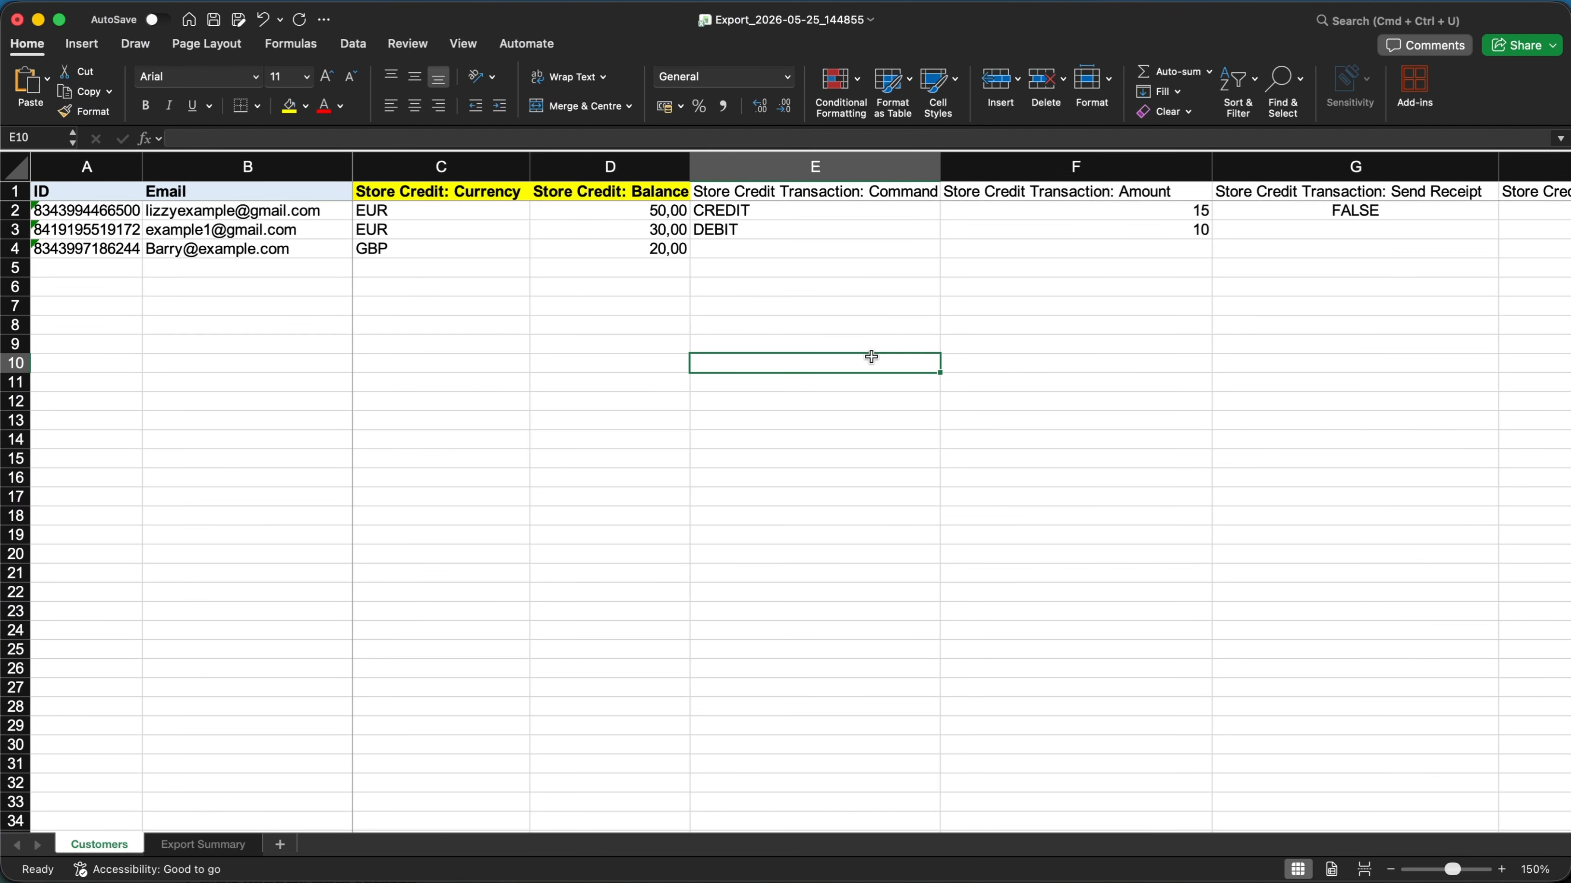
Enter SET as the third customer's store credit transaction command in cell E4
left_click(15, 249)
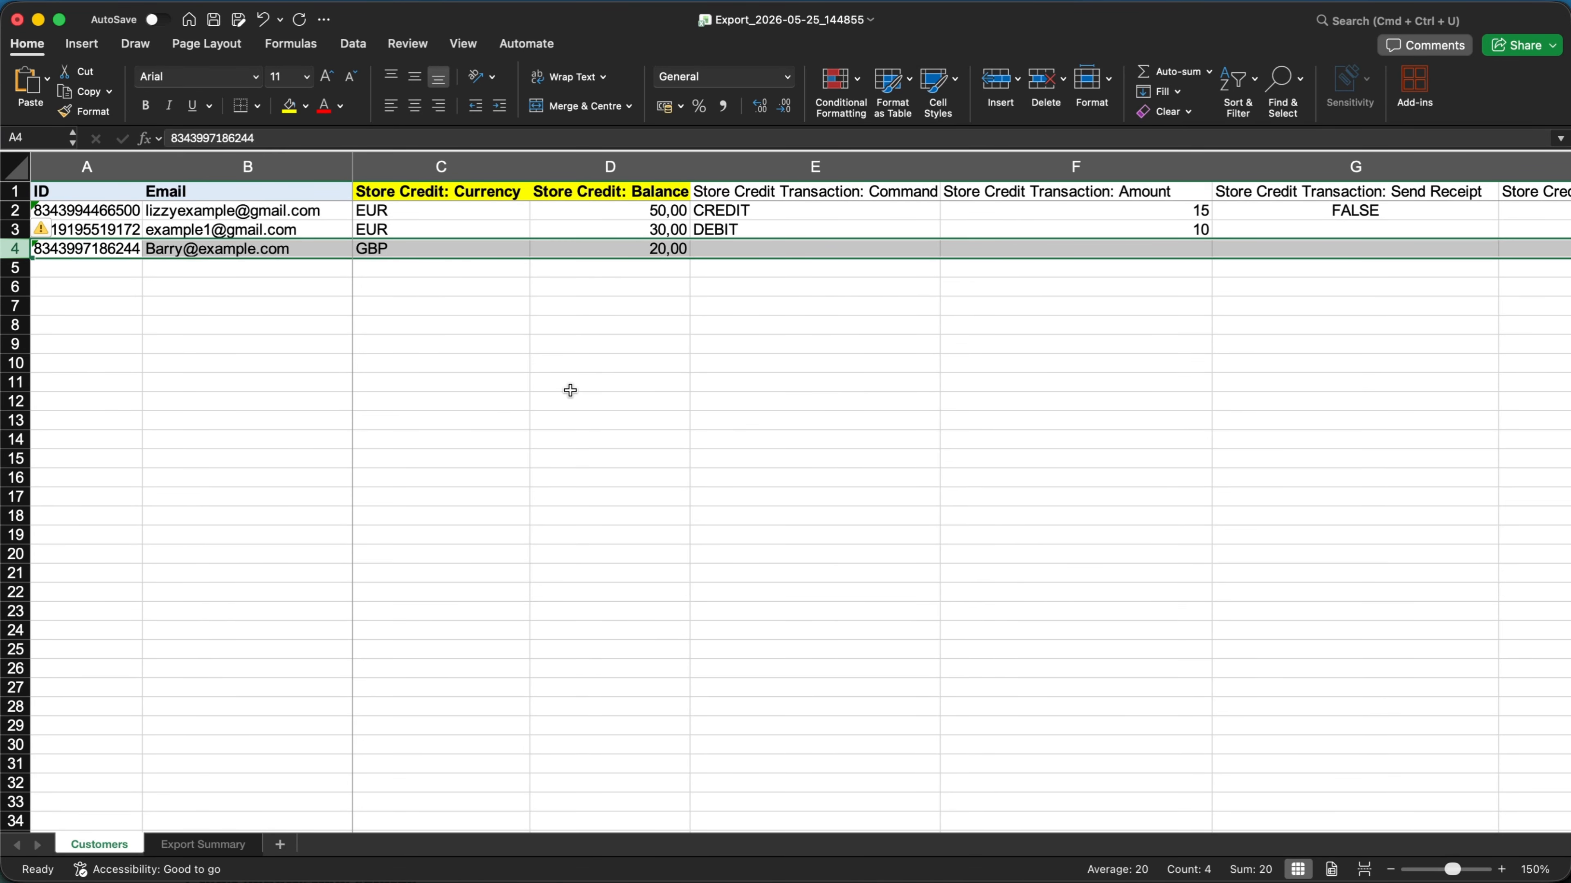
left_click(822, 455)
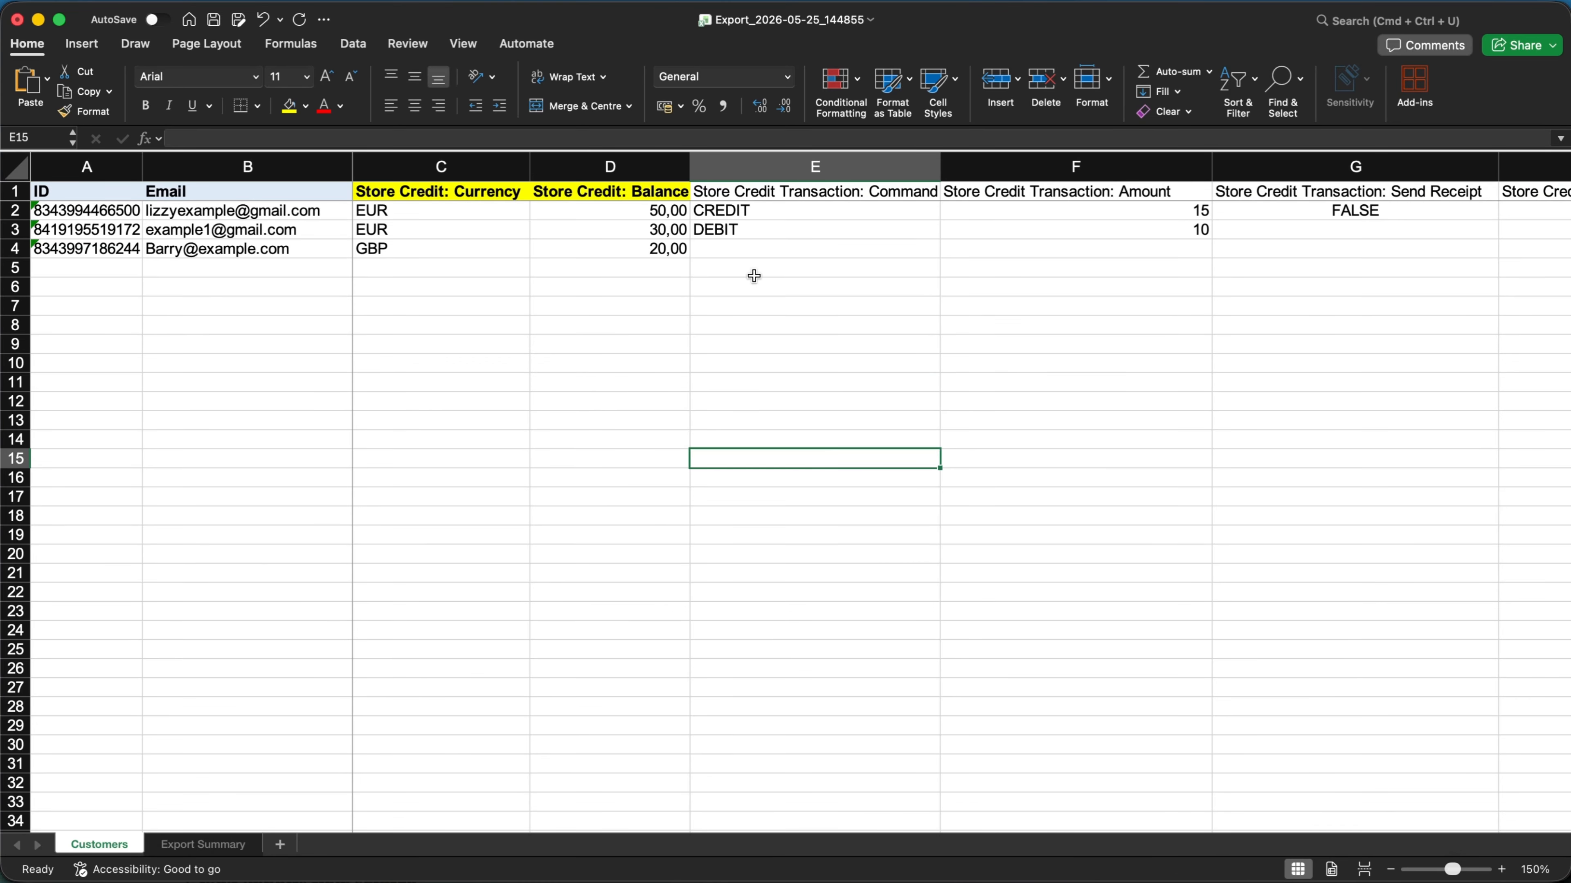
left_click_drag(796, 165, 1060, 358)
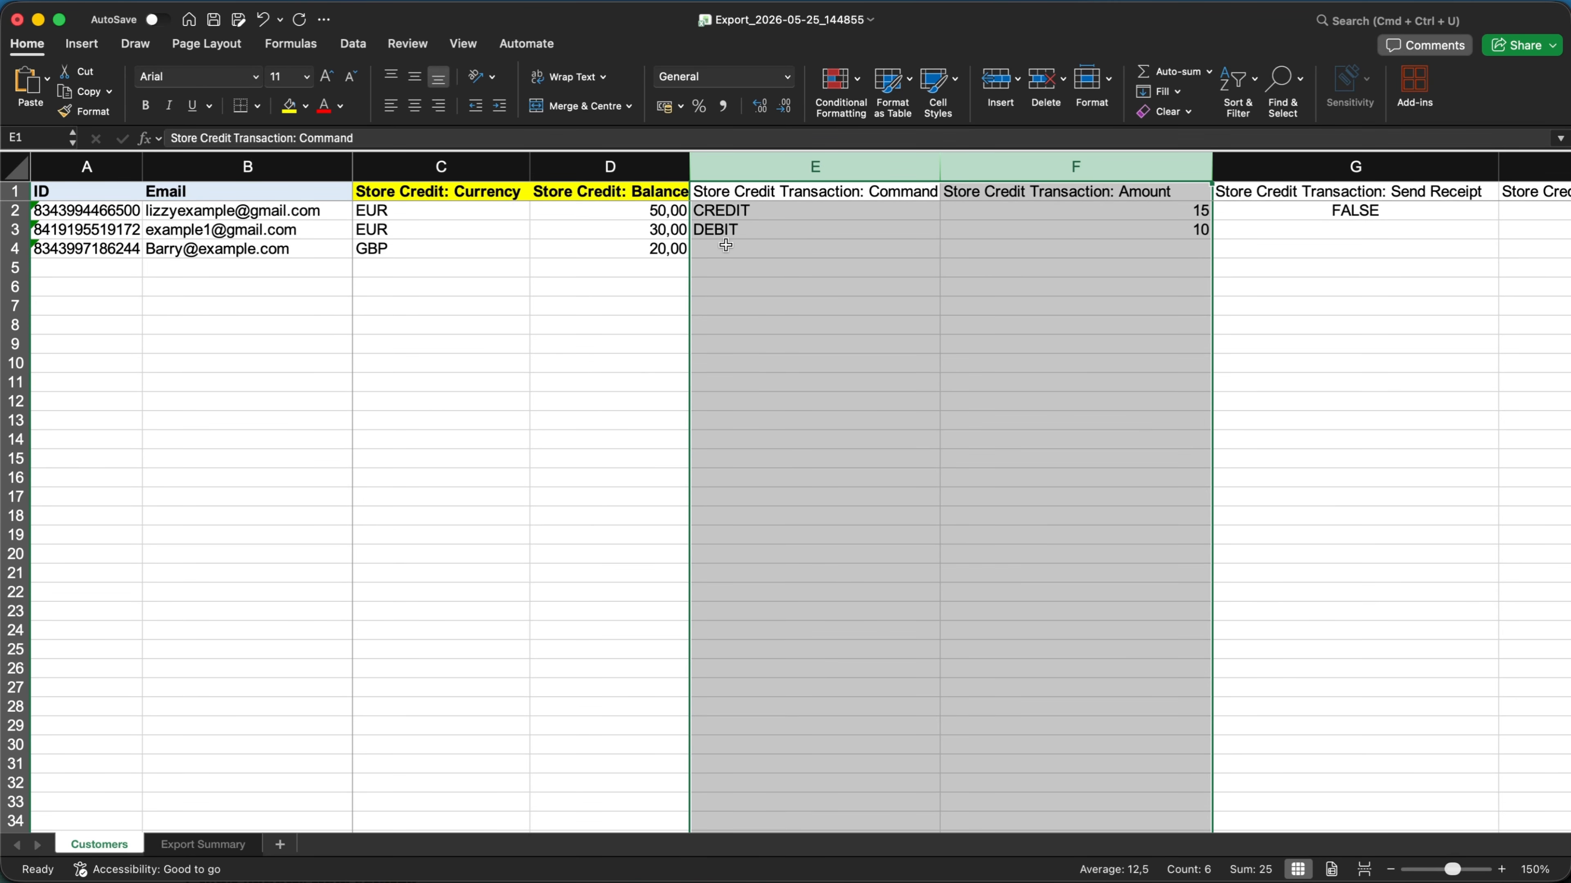
left_click(778, 358)
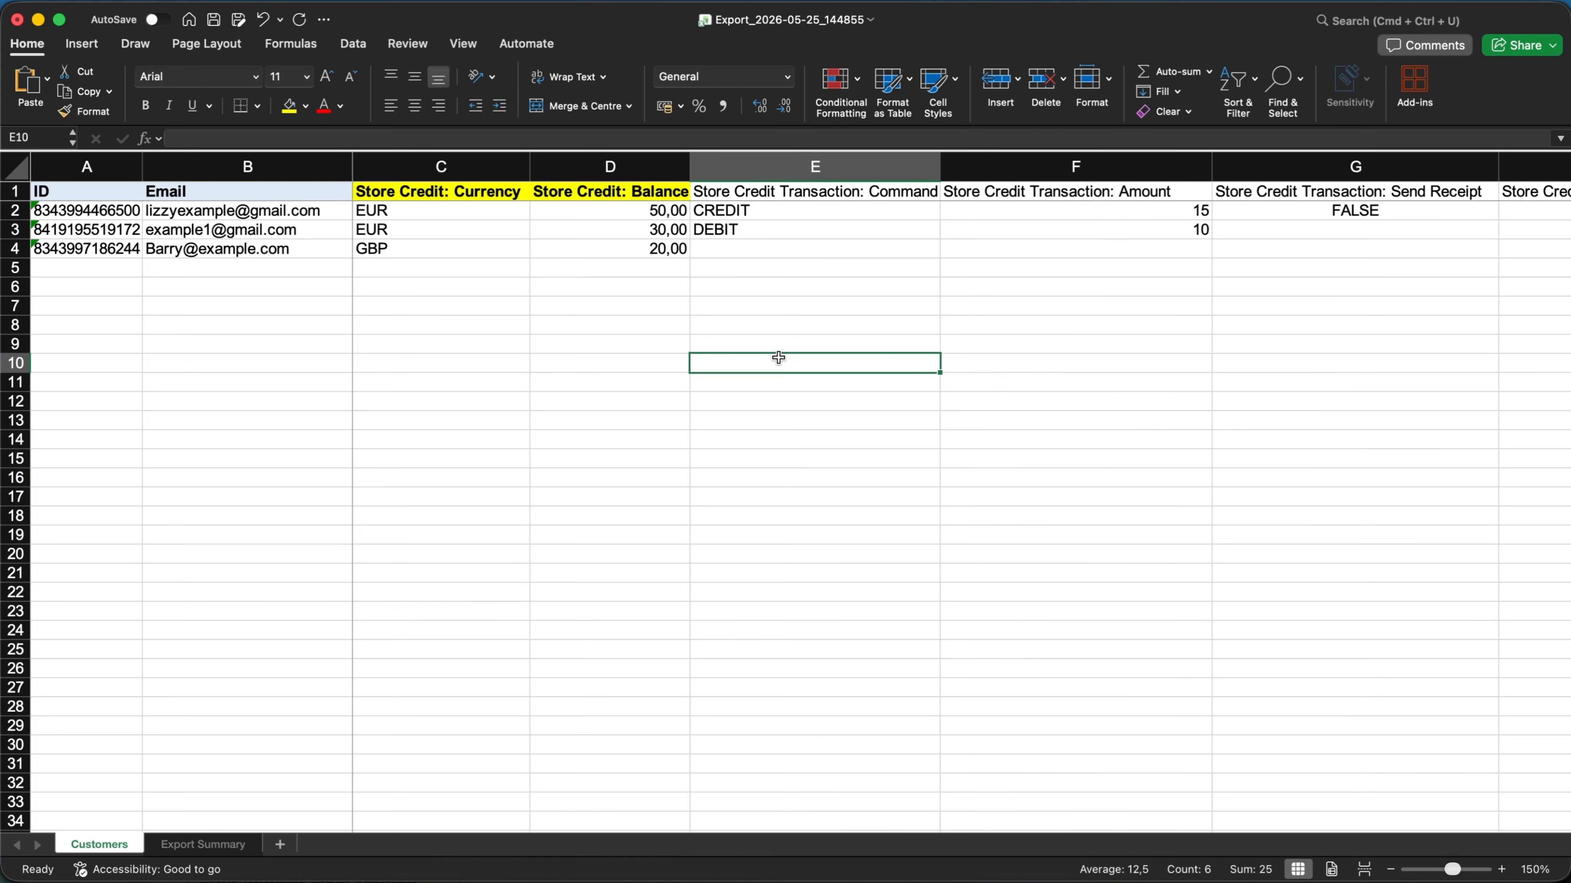
left_click(722, 247)
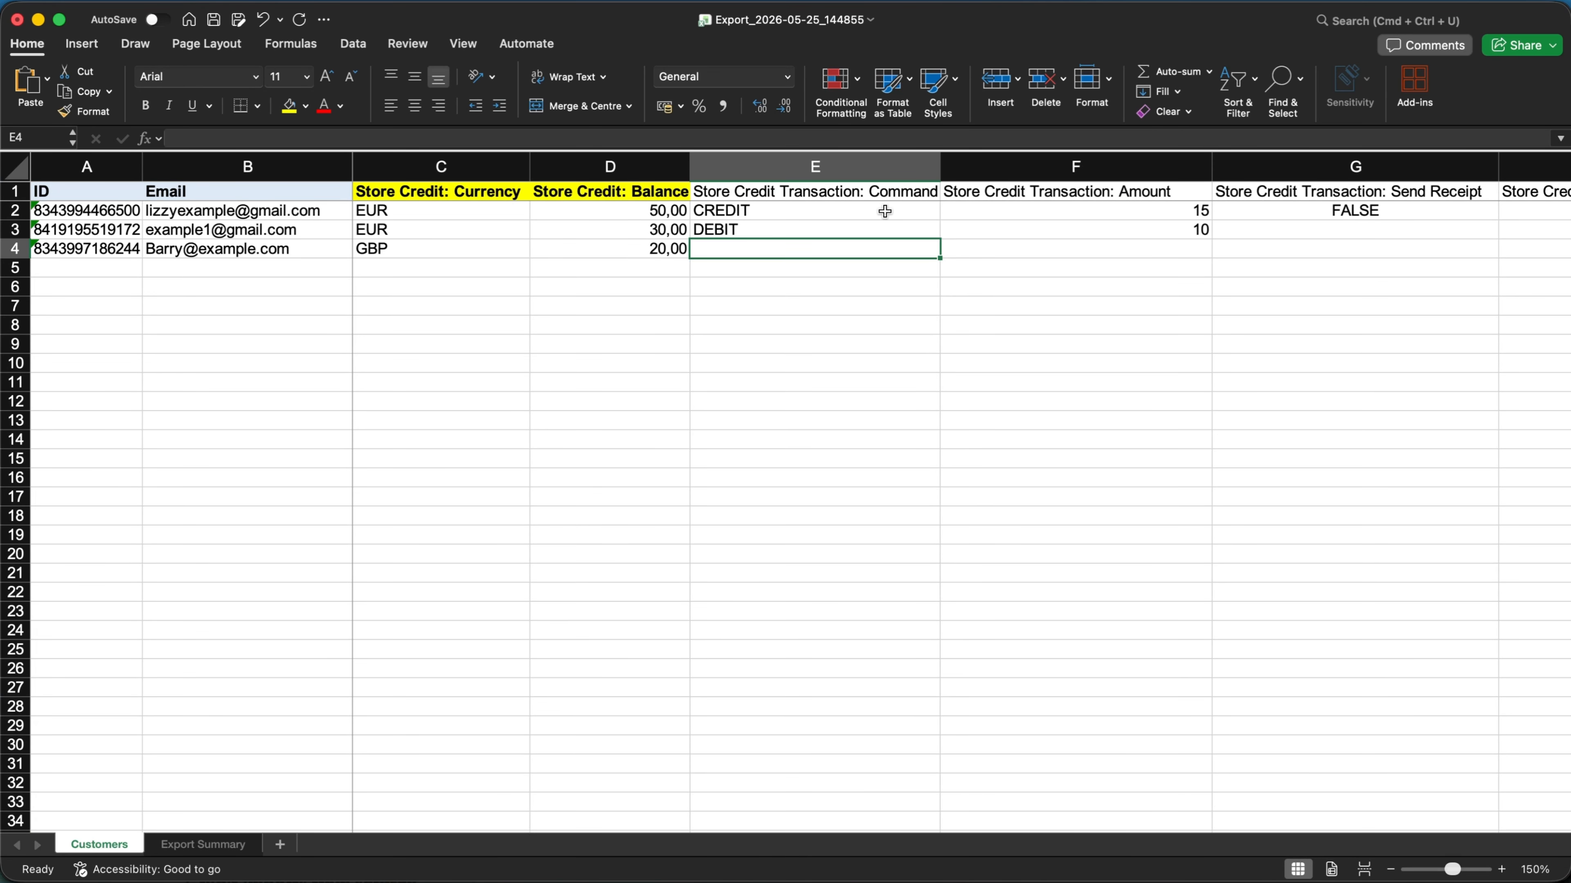
type("SET")
left_click(895, 393)
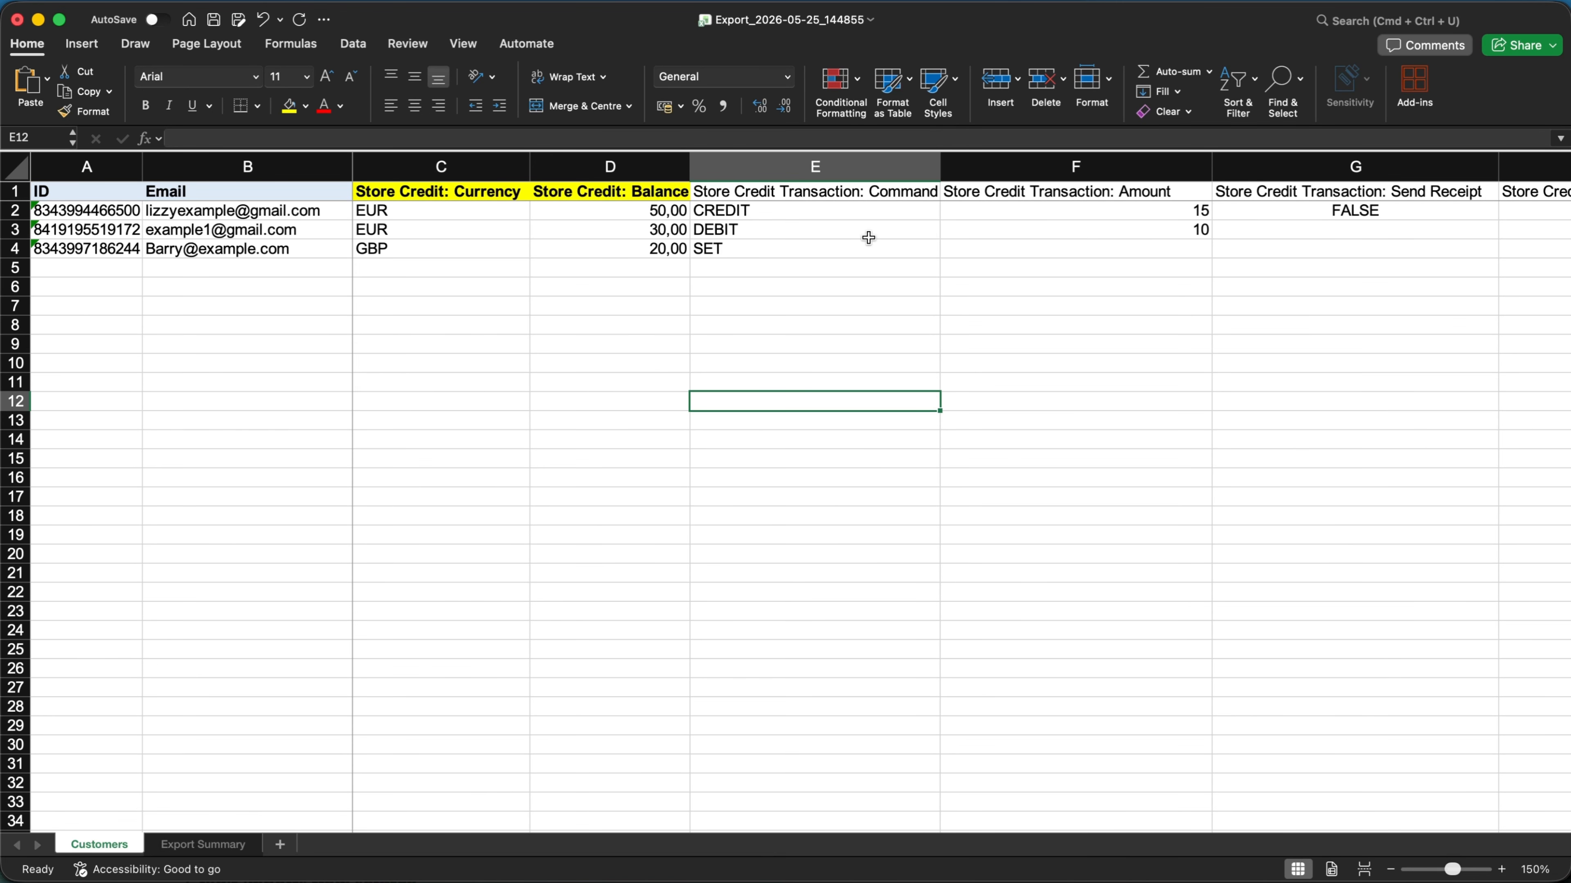
Enter 40 as the third customer's store credit transaction amount in cell F4
left_click(950, 249)
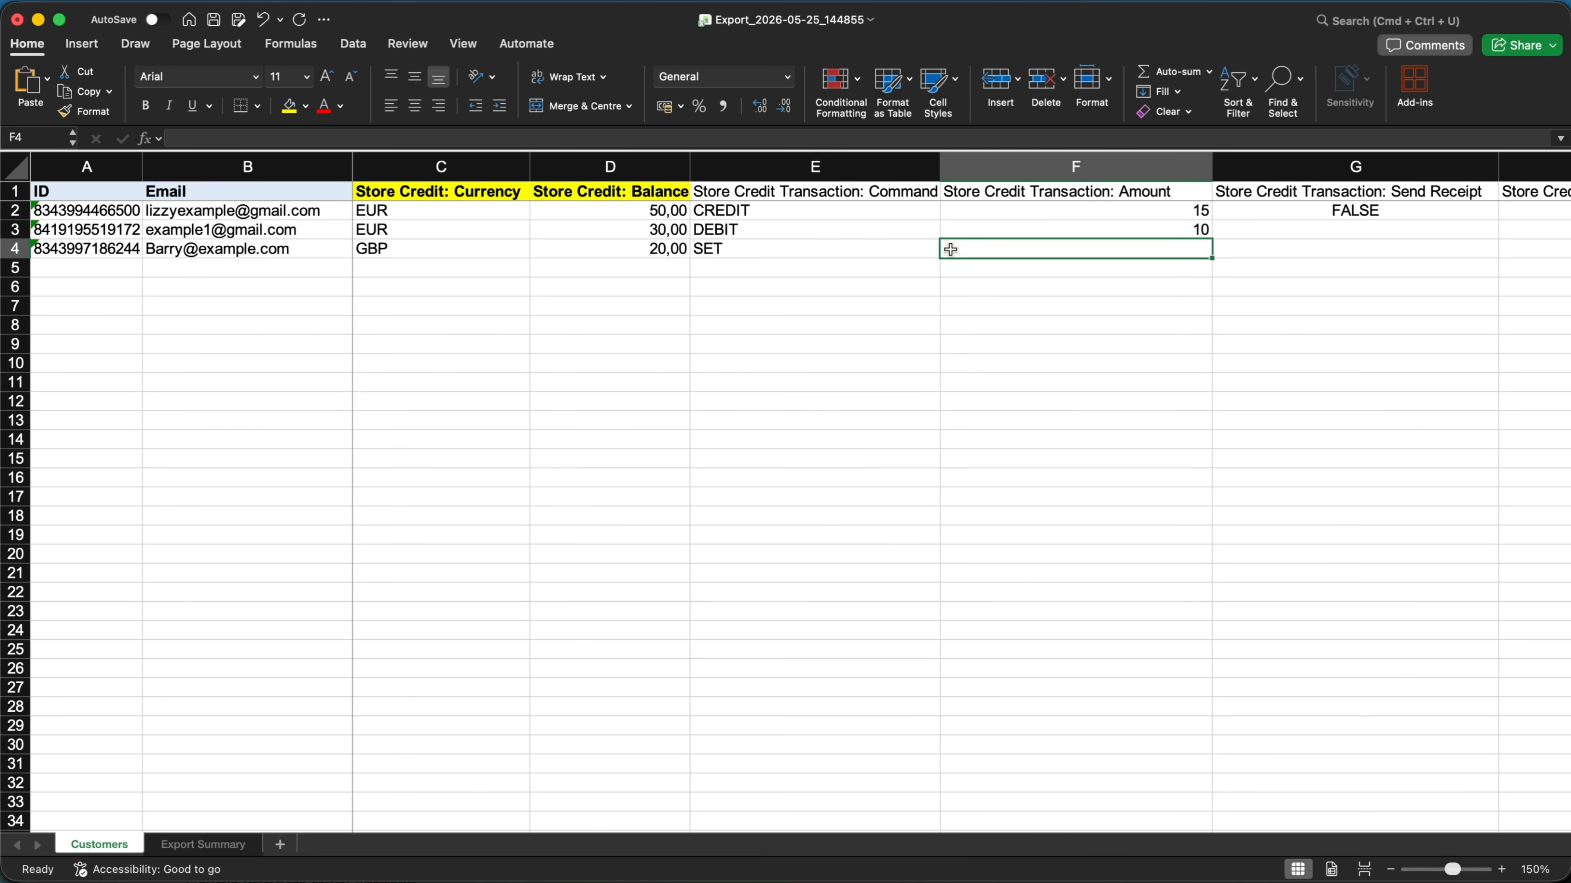
type("40")
left_click(1002, 327)
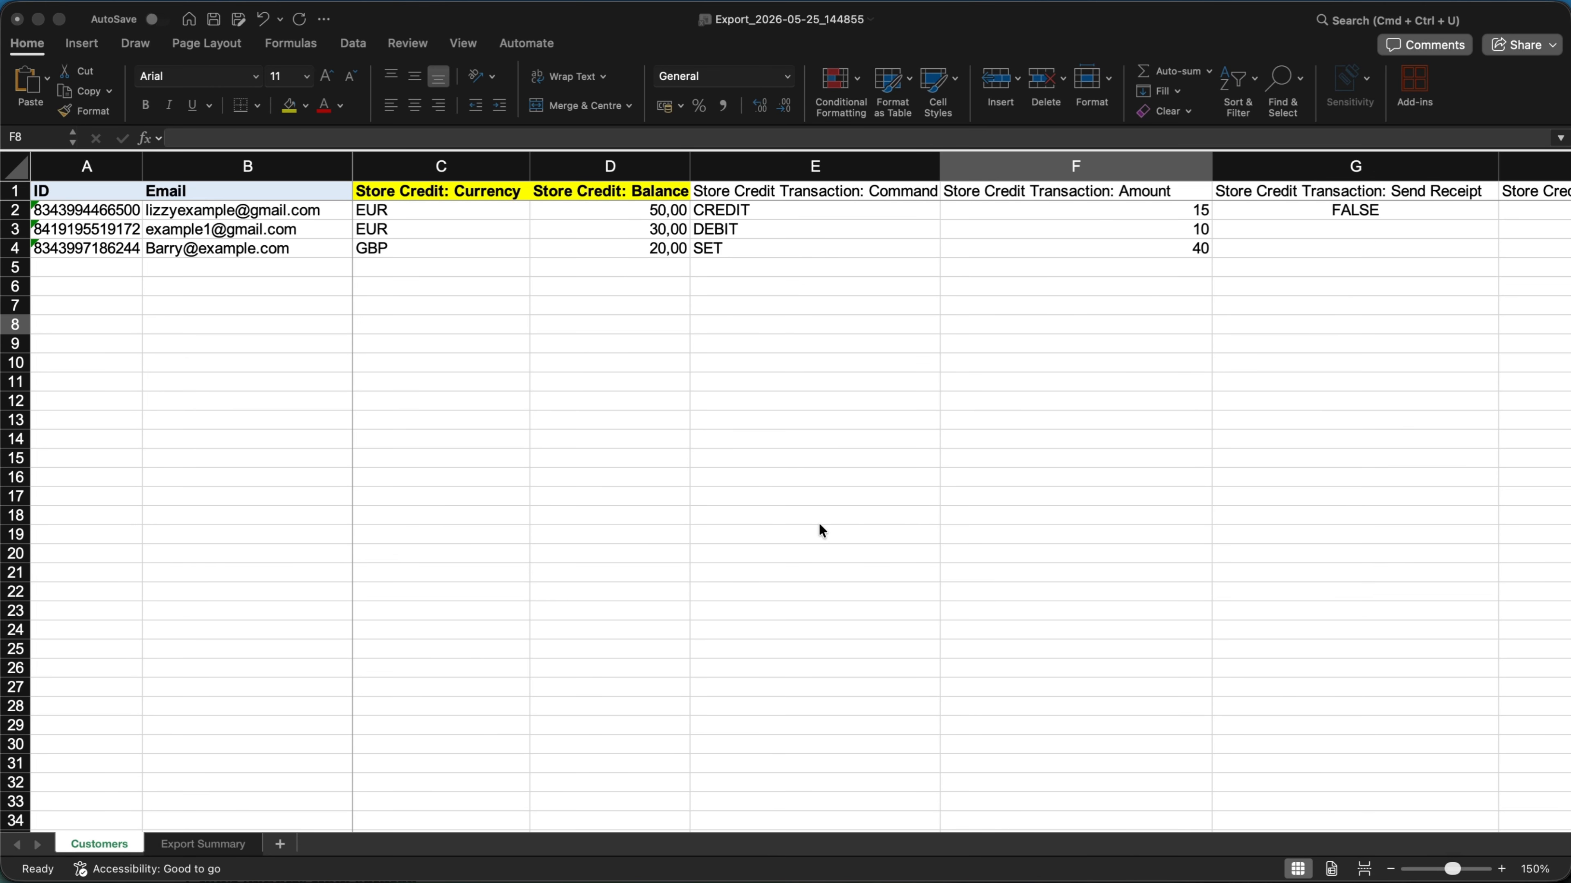
scroll(654, 421, "right", 3)
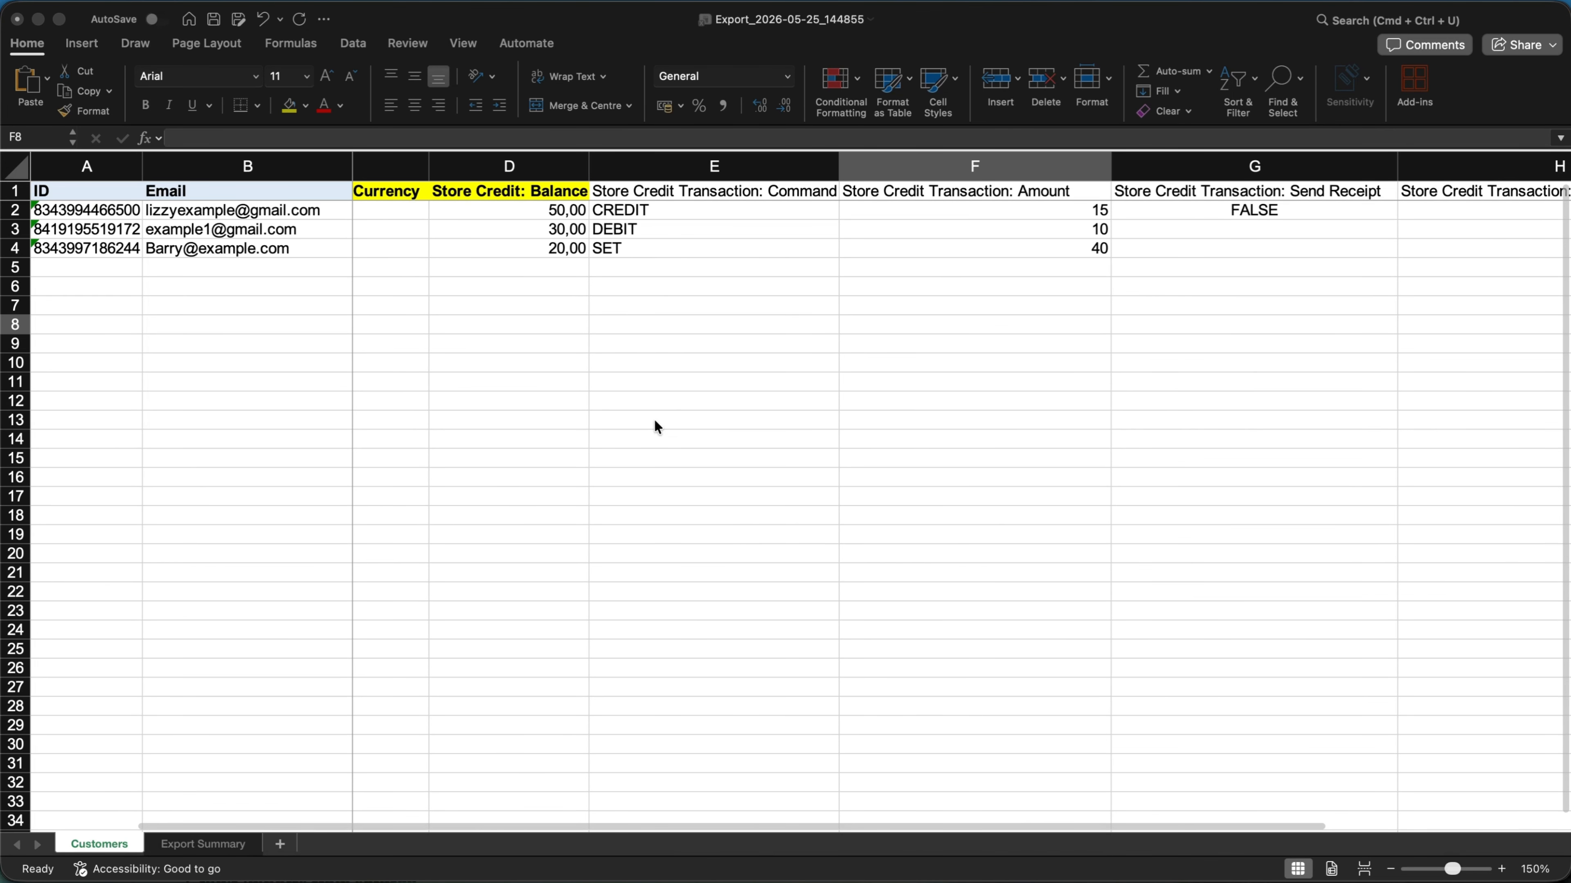
Insert a blank row between the first and second customers' rows
scroll(654, 427, "right", 2)
scroll(657, 427, "left", 5)
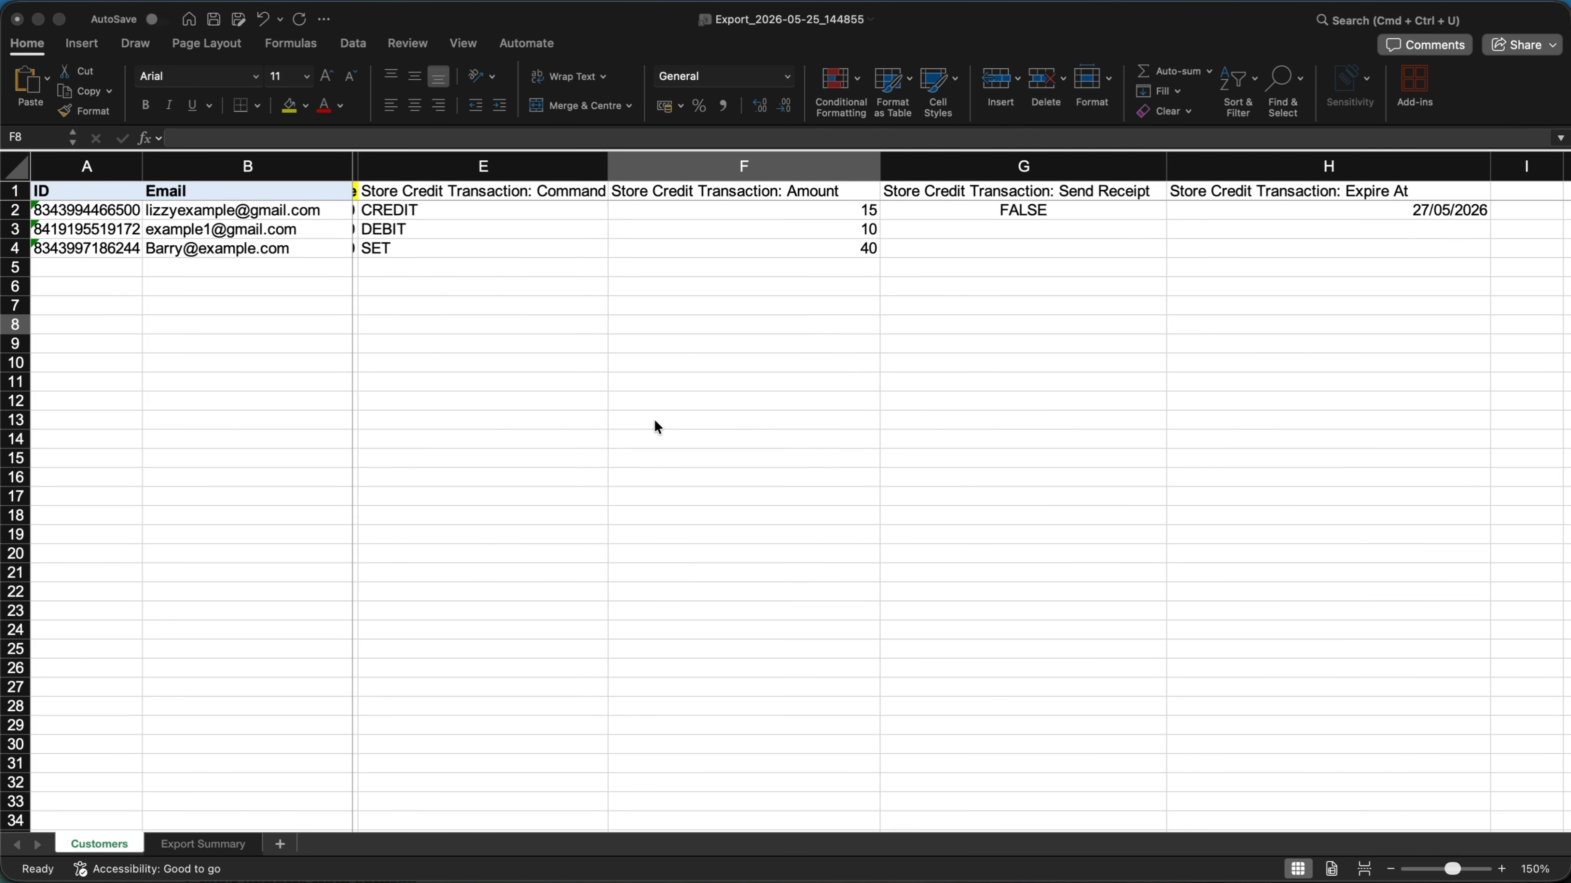
left_click(34, 214)
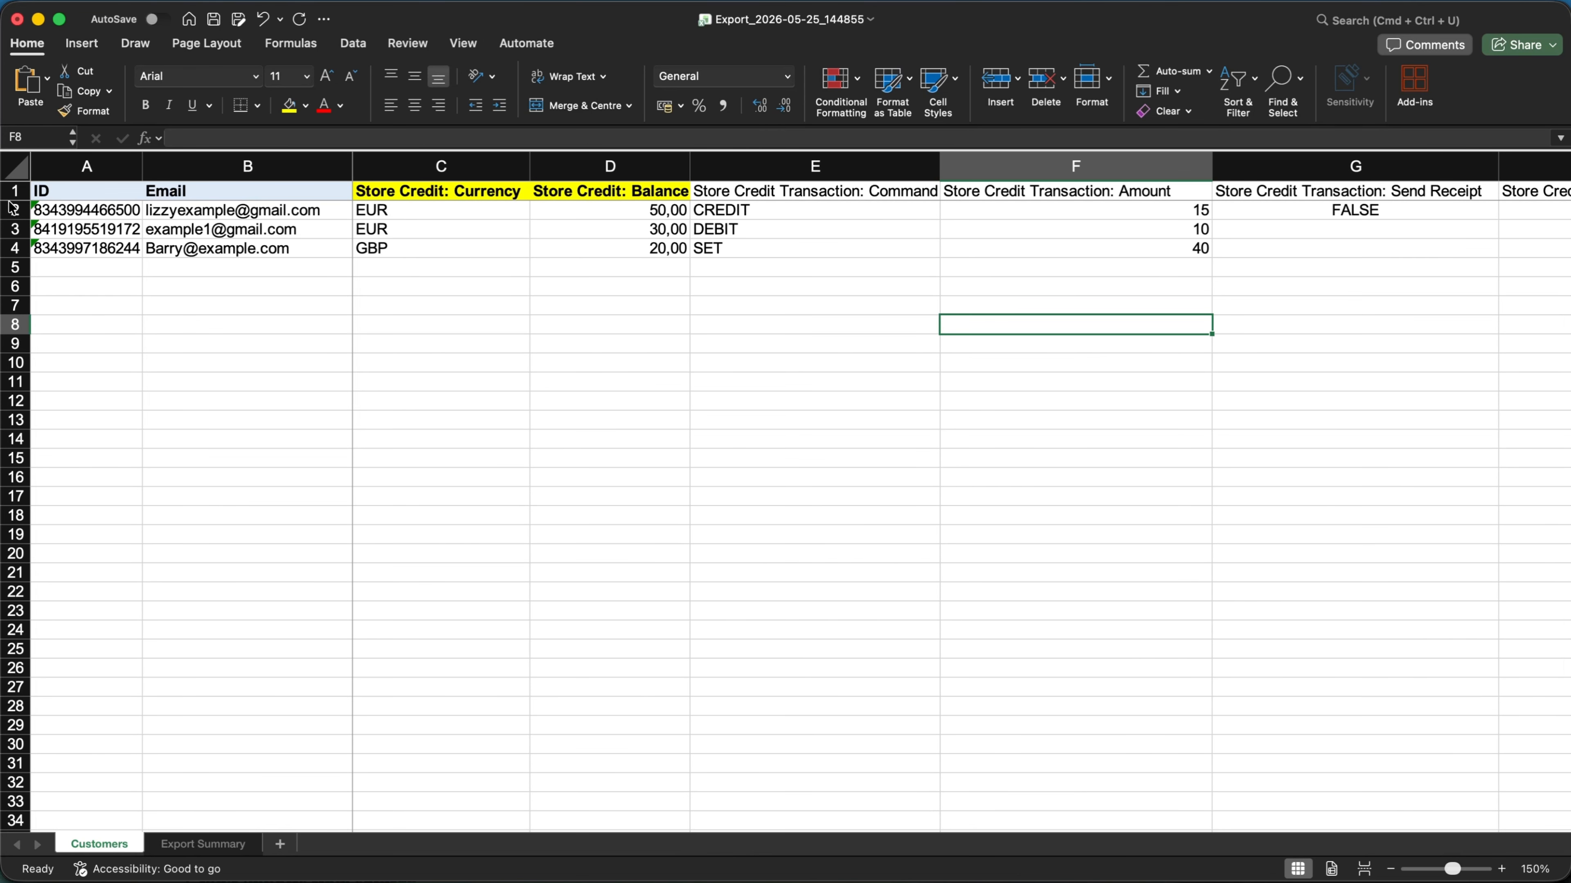
left_click(16, 210)
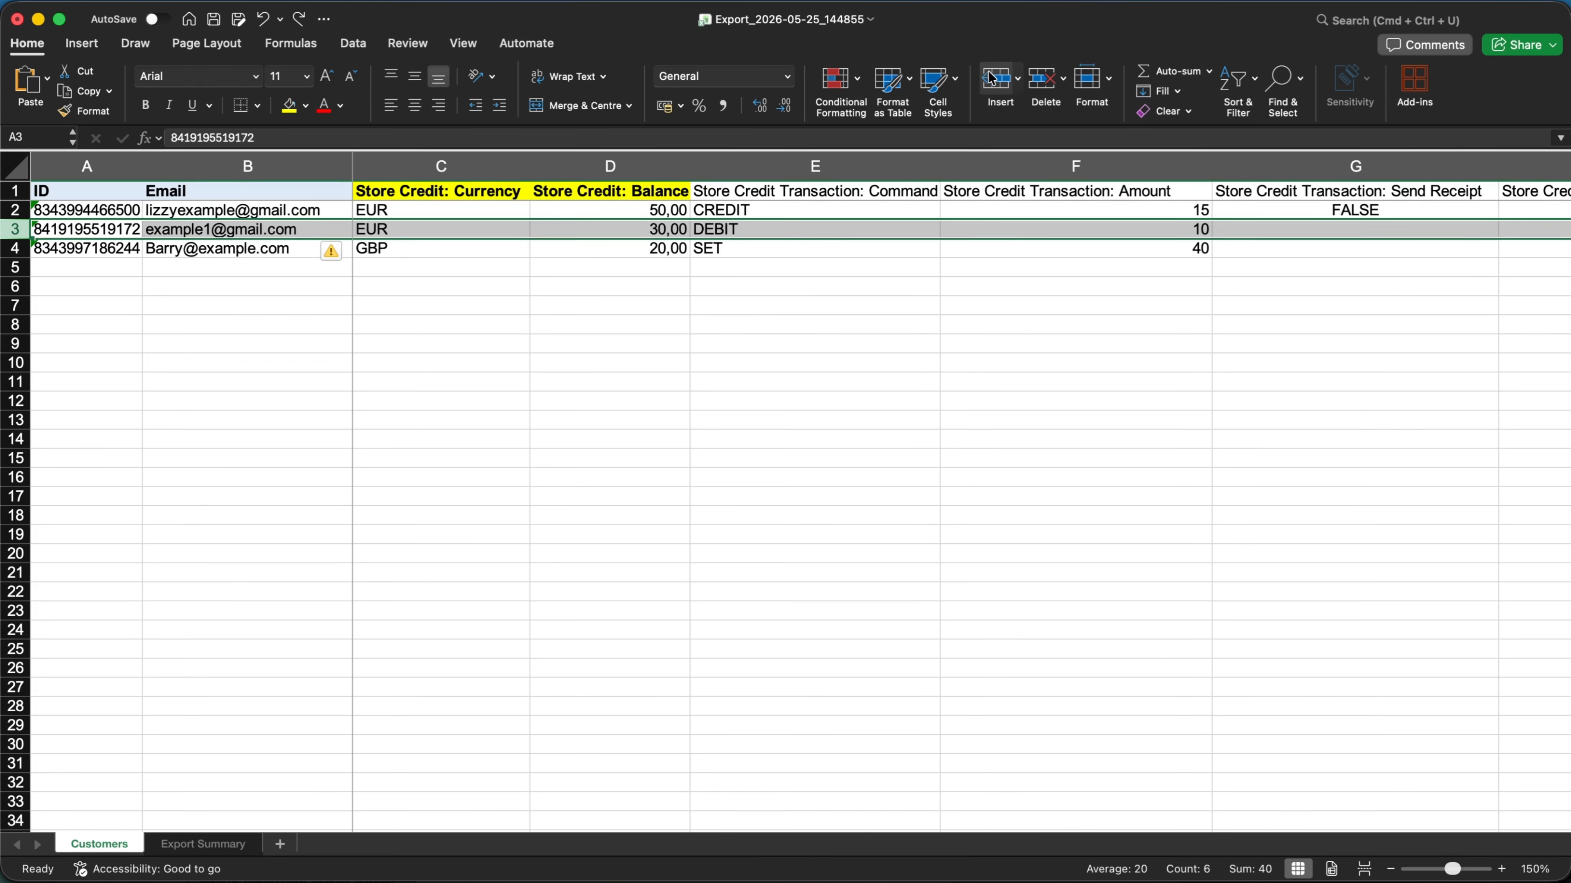
left_click(991, 78)
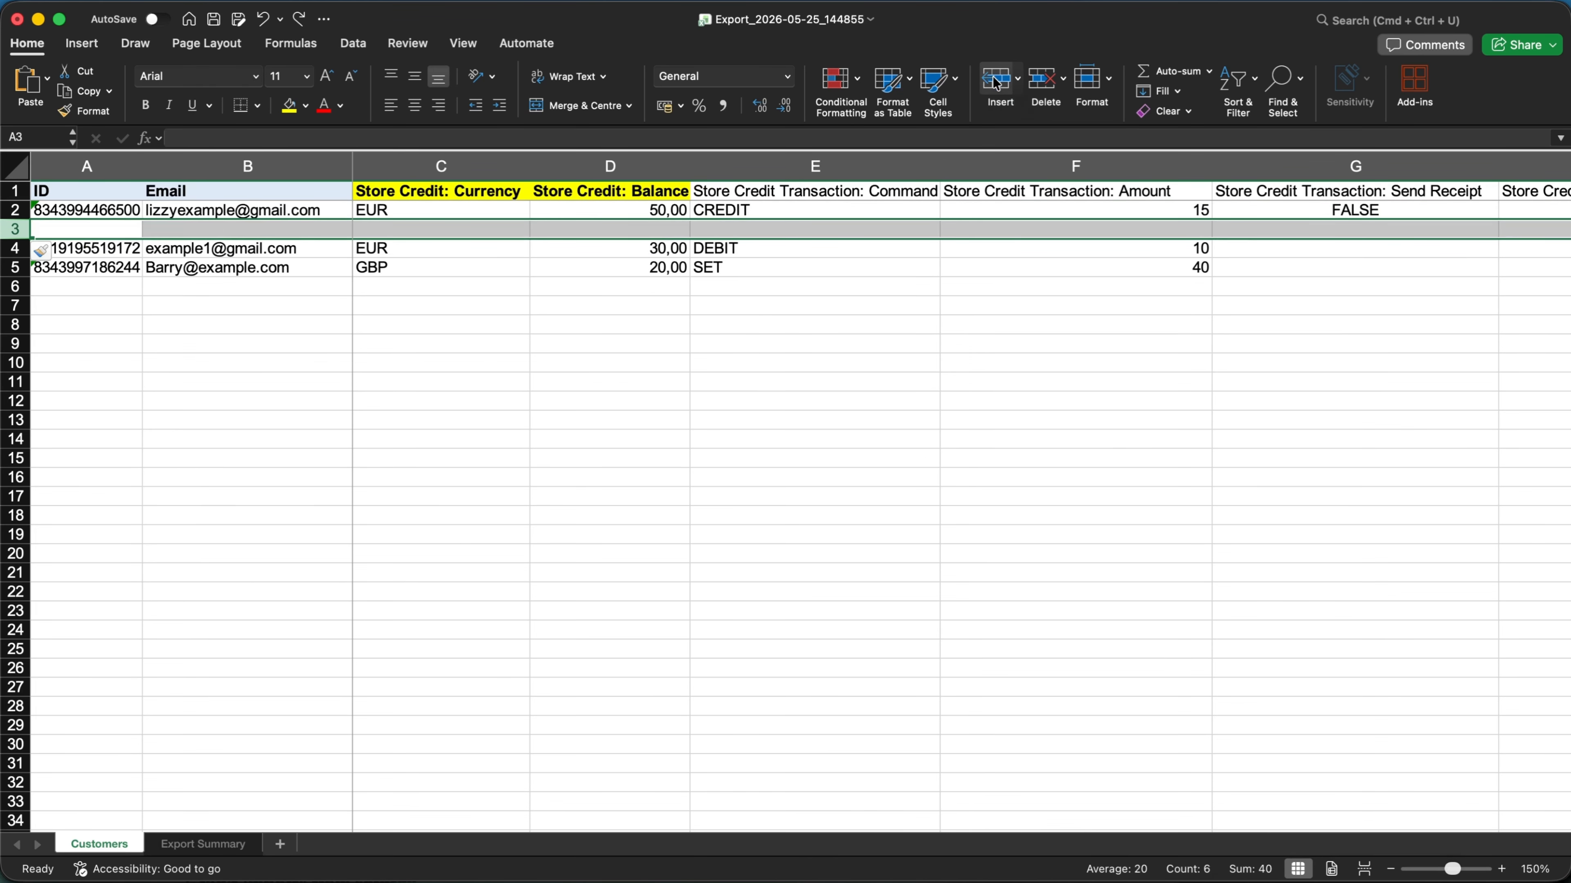
Copy the first customer's ID into cell A3 of the blank row
left_click(68, 207)
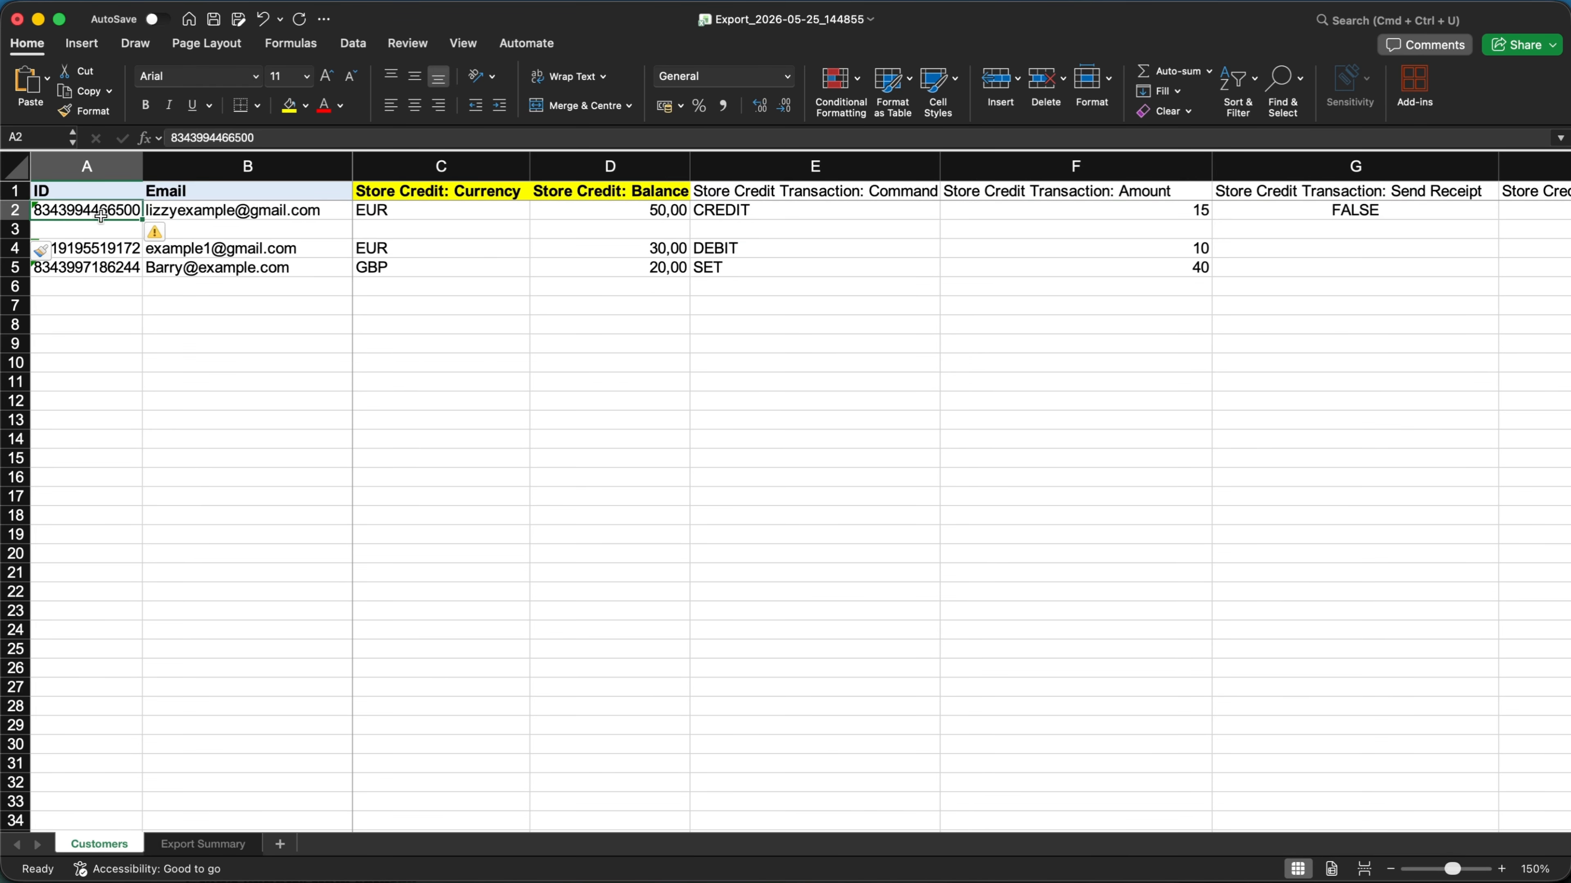
key("super+c")
left_click(135, 230)
key("super+v")
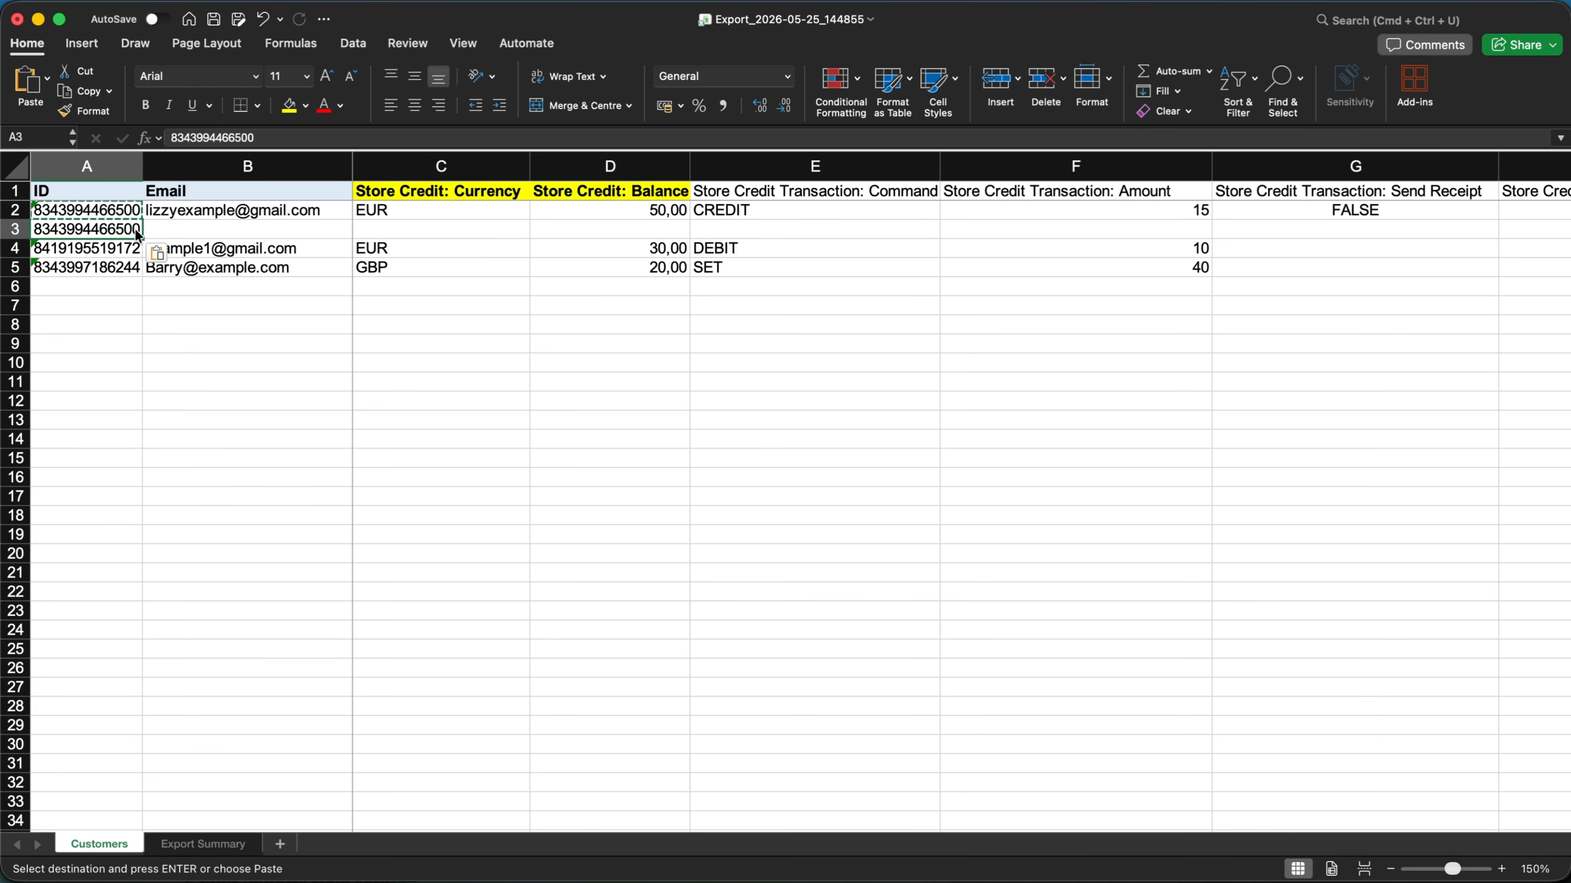
Copy the first customer's email from cell B2 into cell B3
left_click(242, 211)
key("super+v")
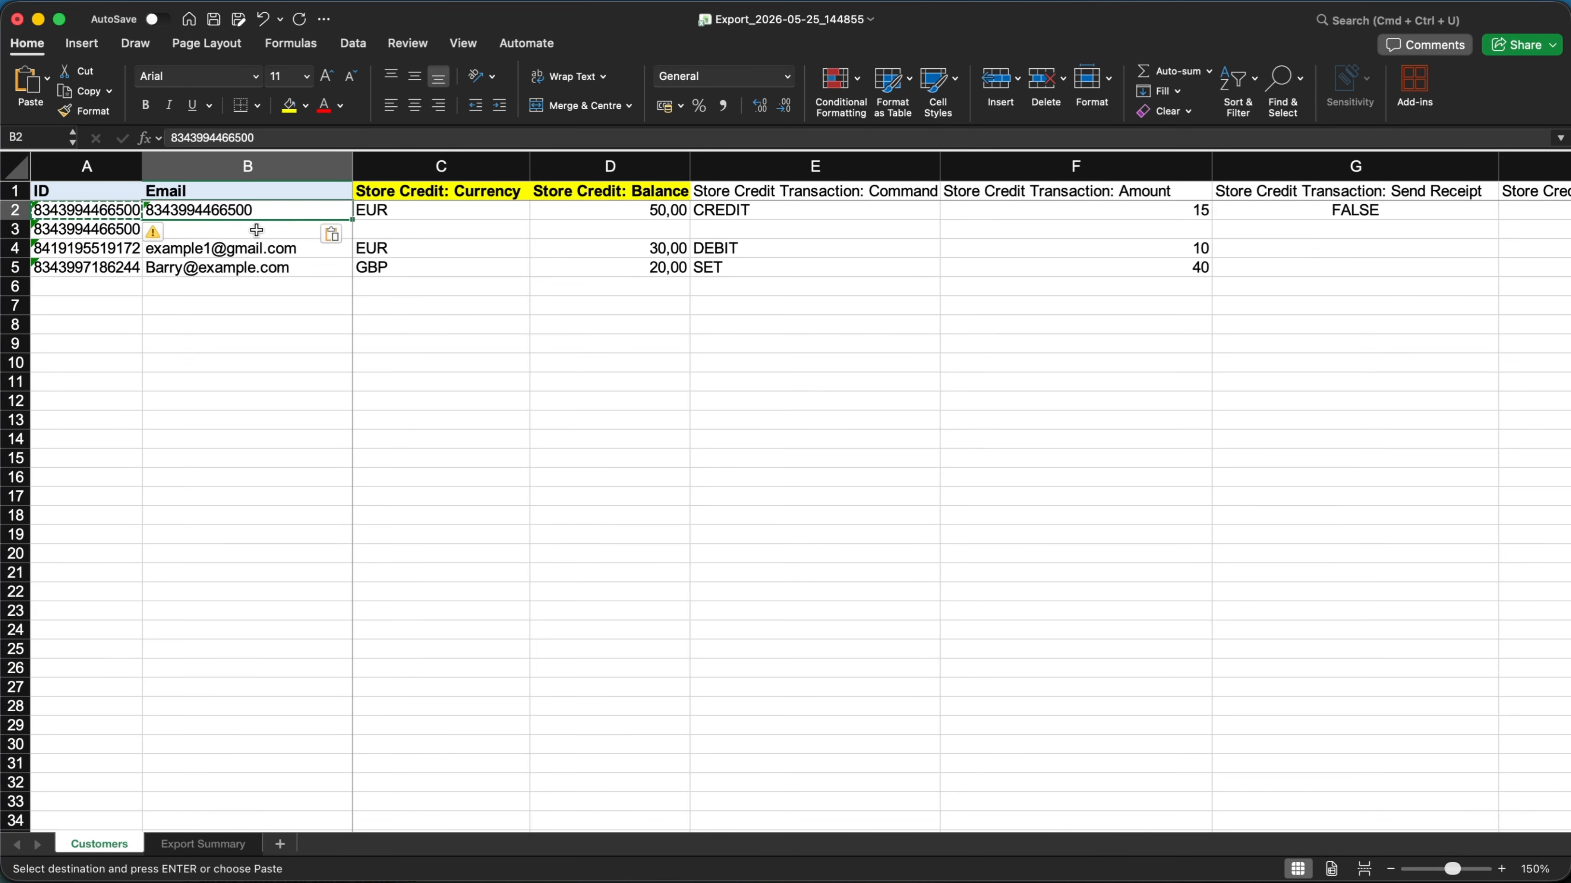
key("super+z")
key("super+c")
left_click(277, 228)
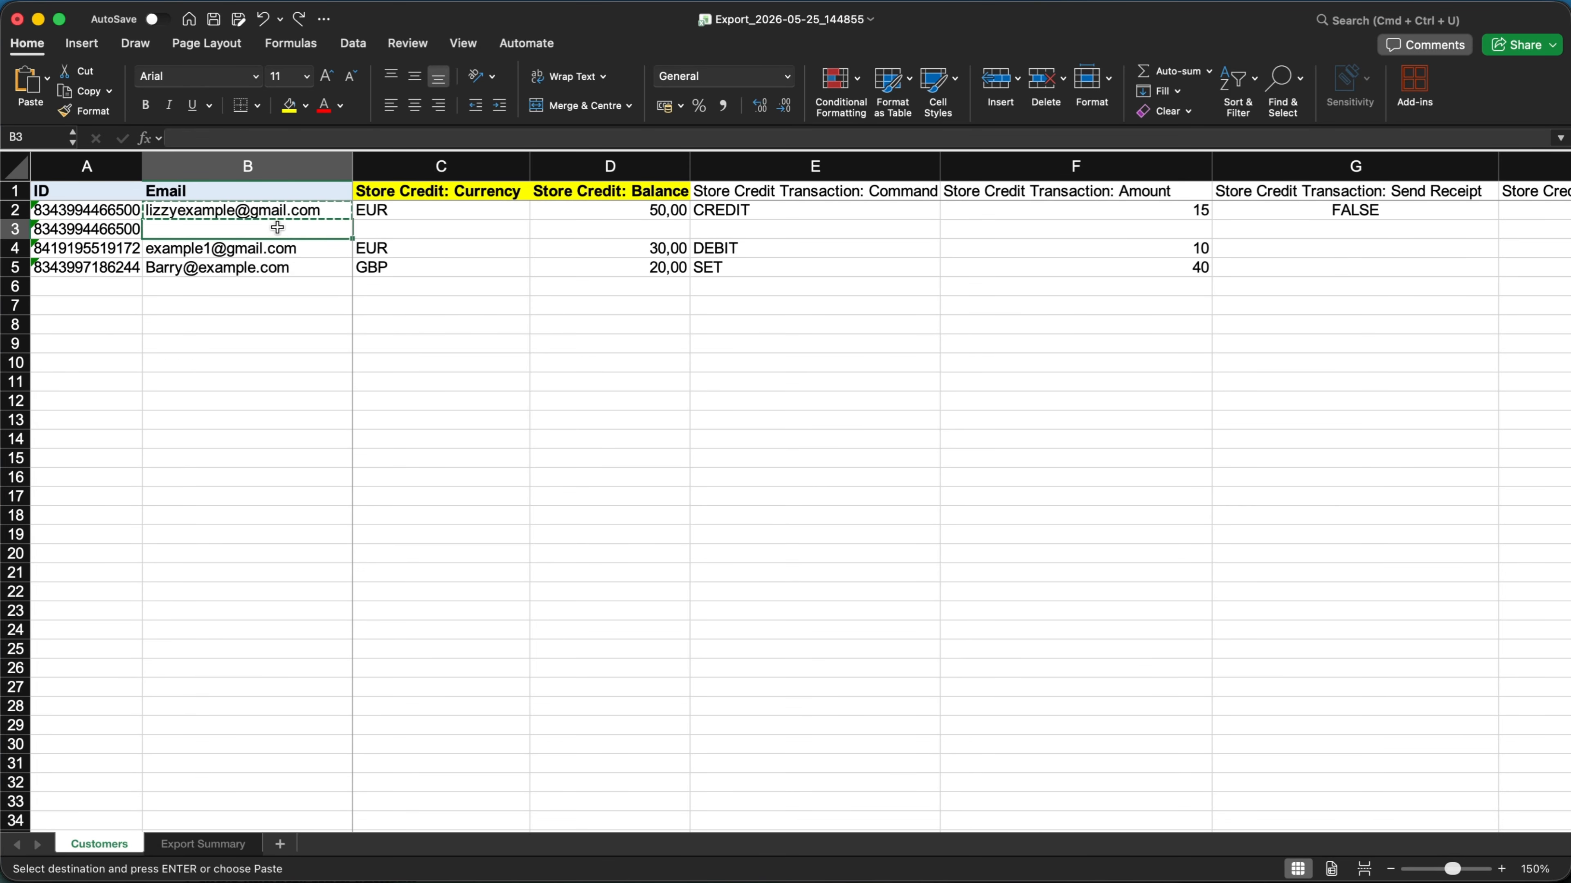
key("super+v")
Copy the first customer's store credit currency, EUR, into cell C3
left_click(502, 229)
left_click(463, 211)
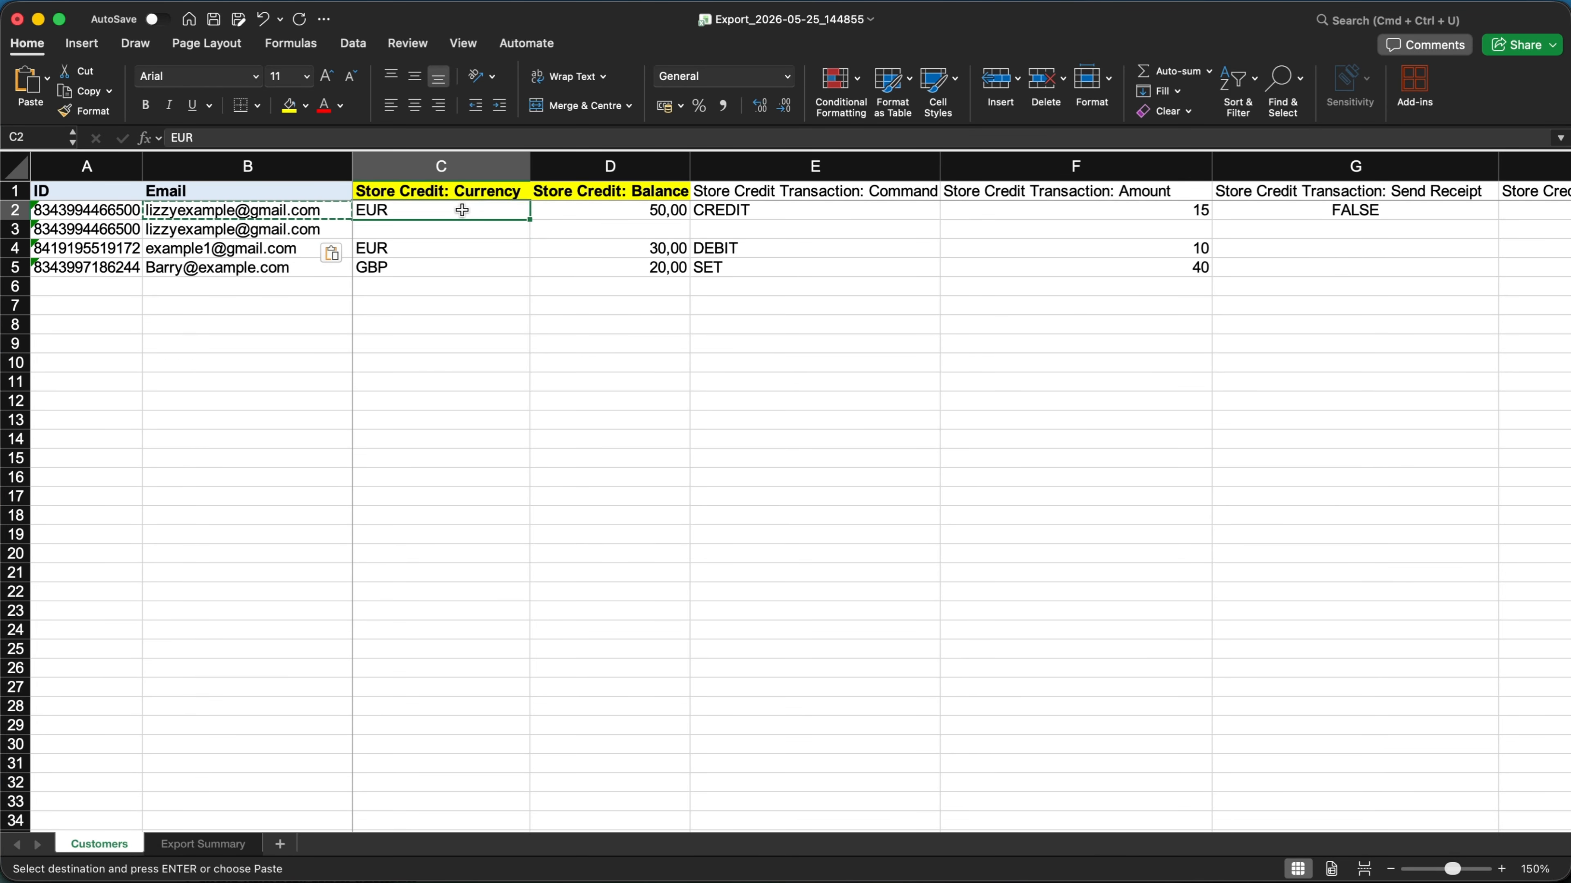
key("super+c")
left_click(480, 231)
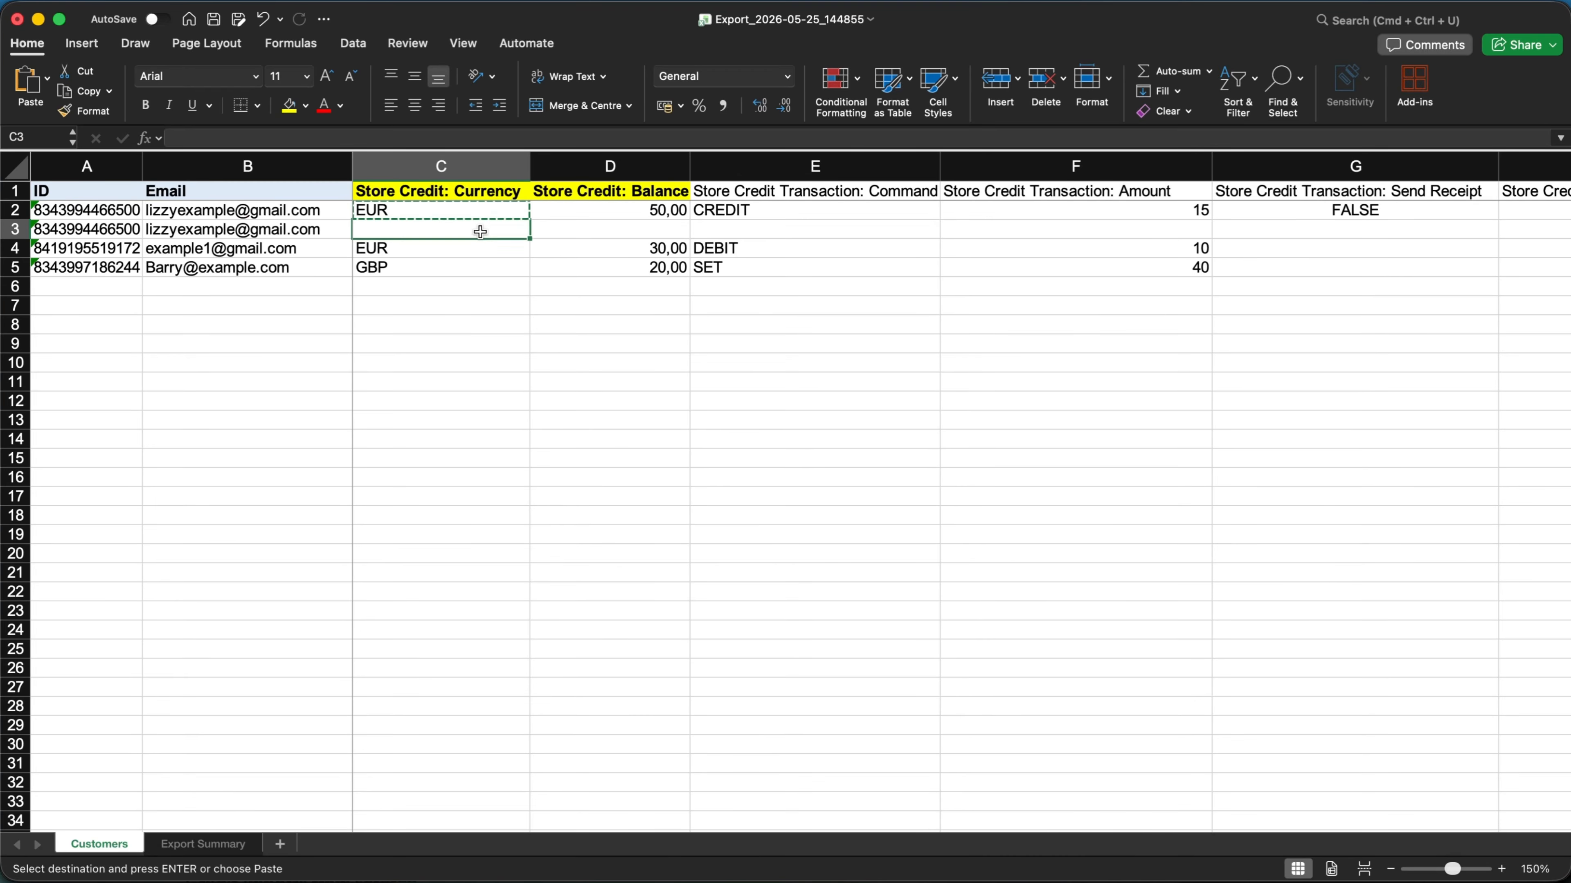
key("super+v")
key("Escape")
Fill the CREDIT command down into cell E3 and enter 30 as its transaction amount in cell F3
left_click(937, 214)
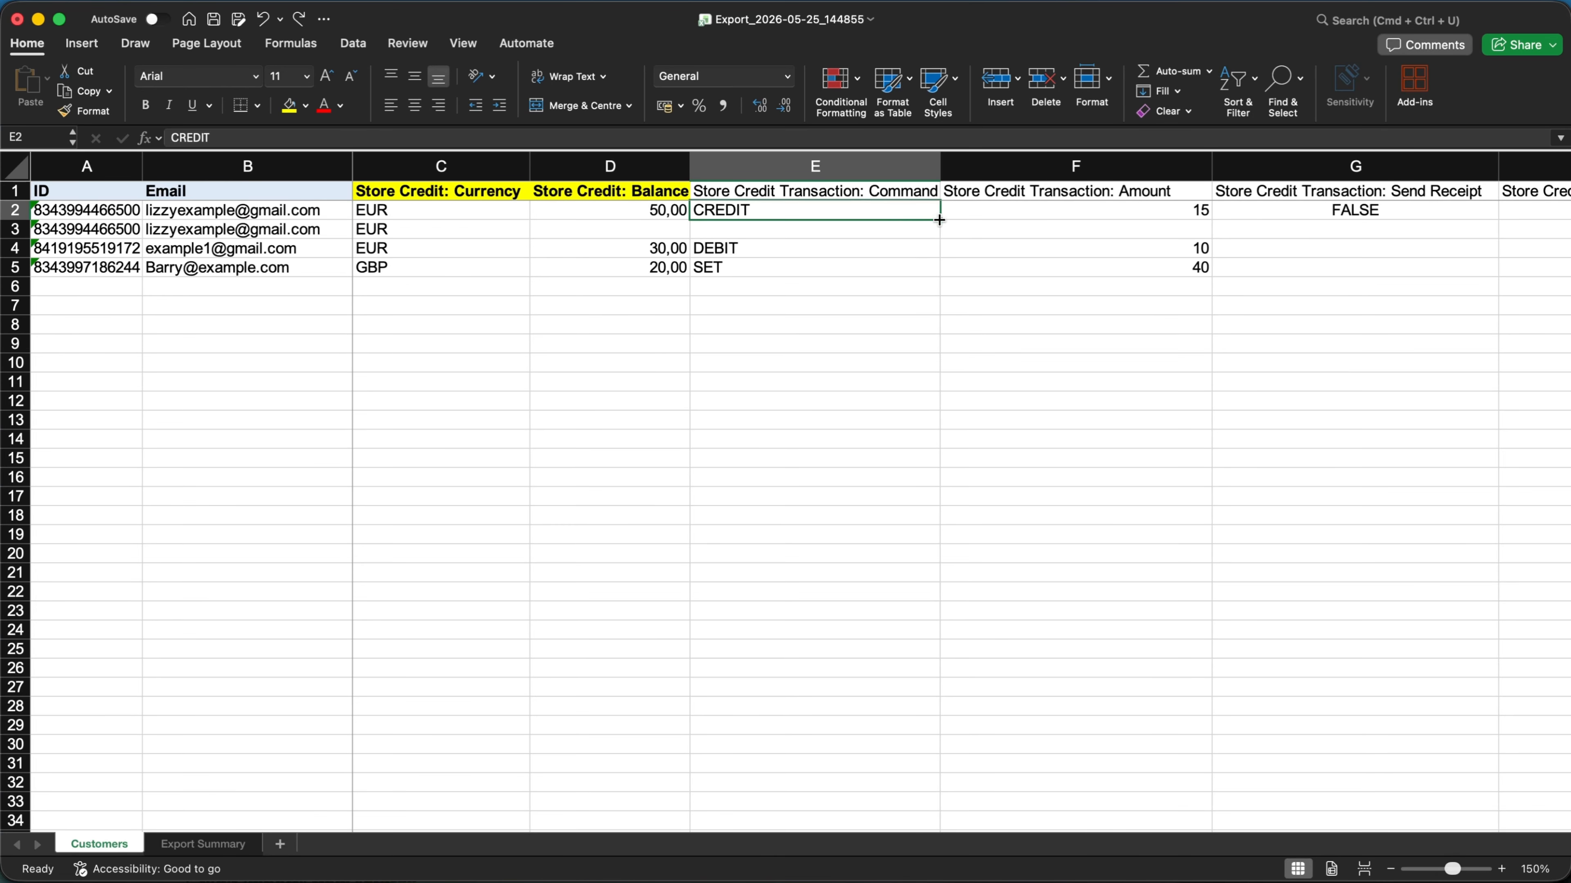
left_click_drag(938, 213, 940, 233)
left_click(1165, 229)
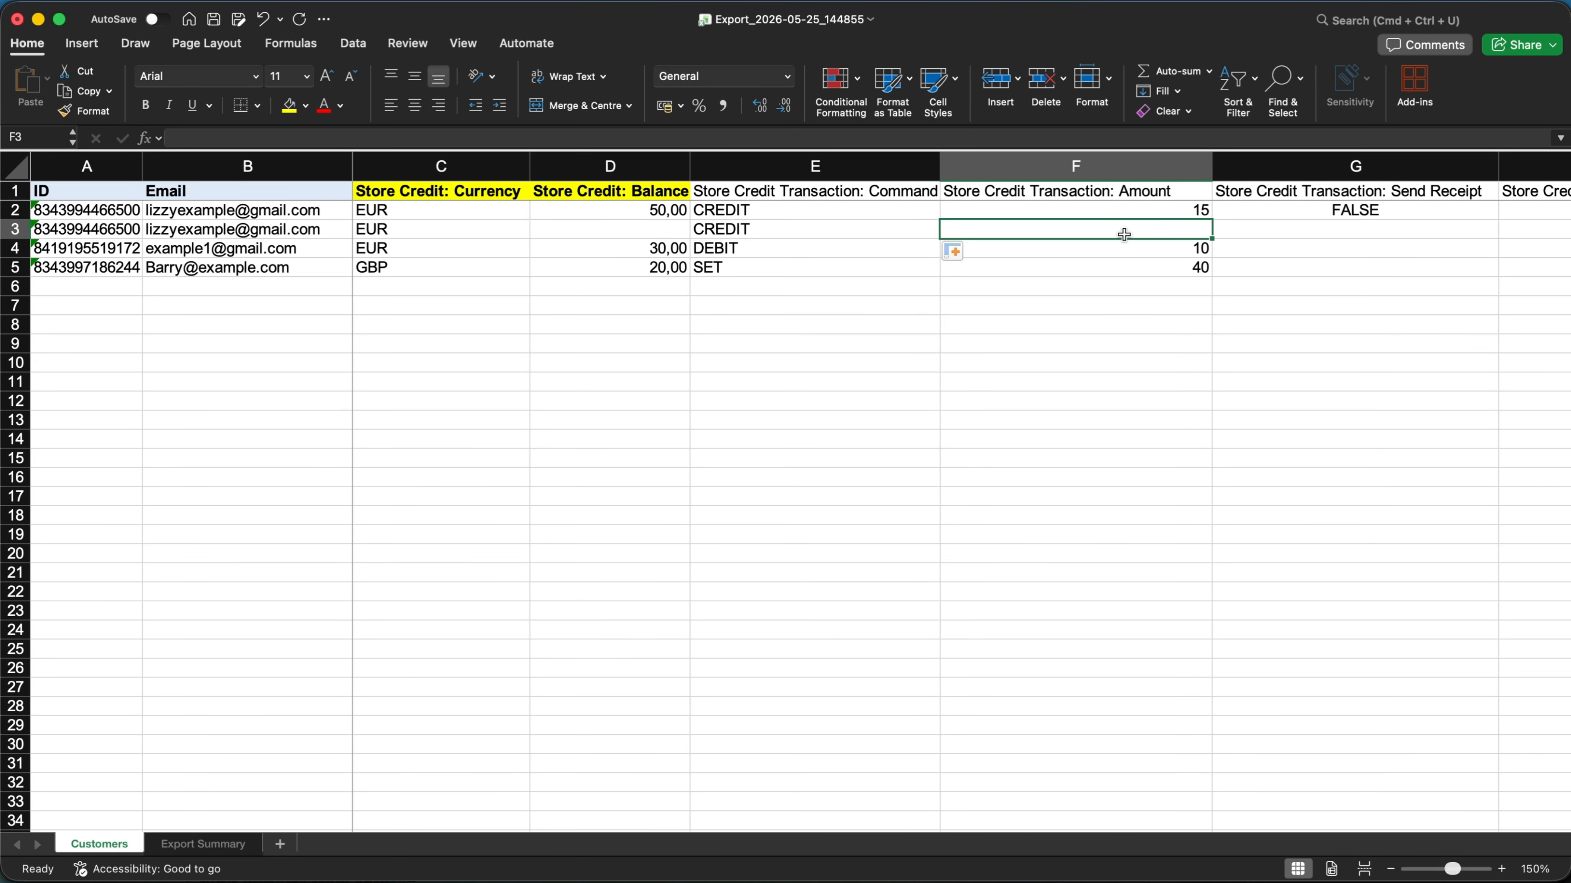
type("30")
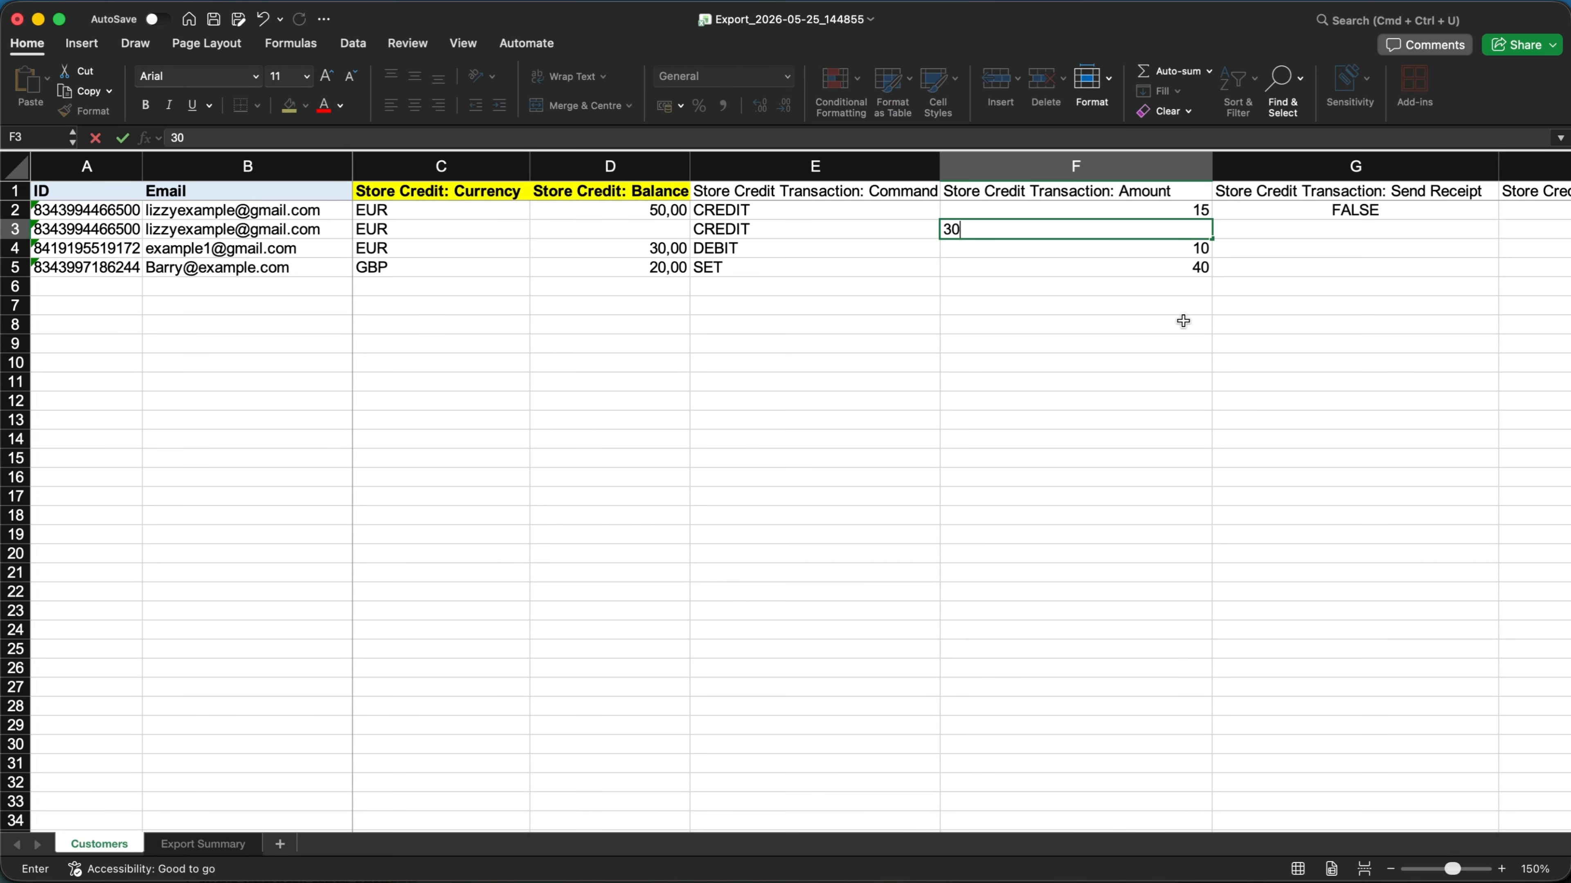
left_click(1199, 342)
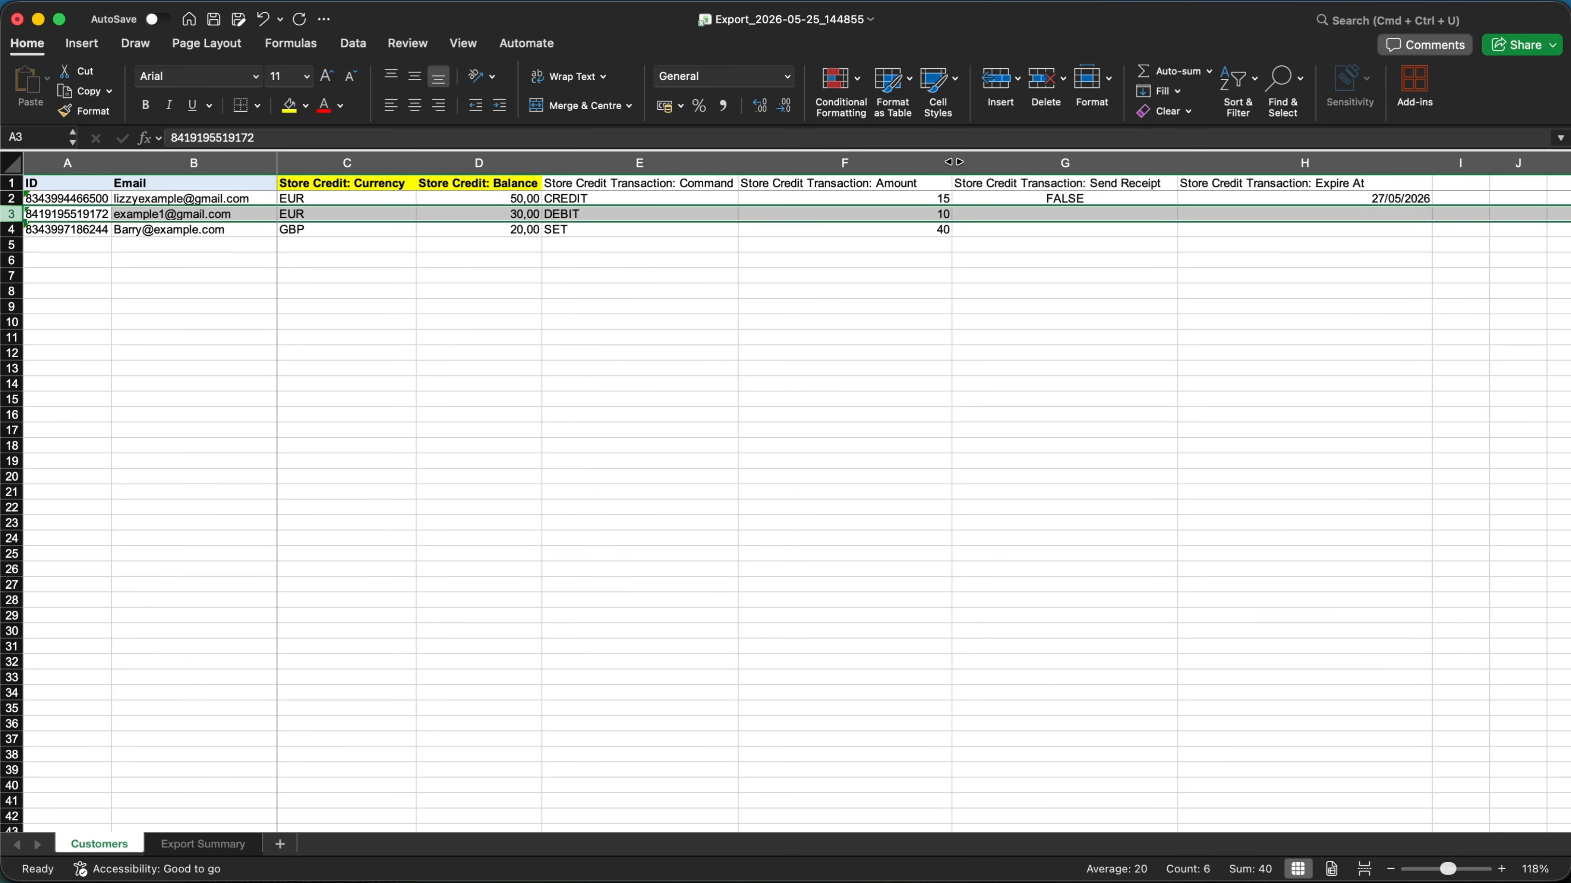
Narrow the Store Credit Transaction: Amount and Expire At columns to roughly fit their headers
left_click_drag(952, 162, 924, 162)
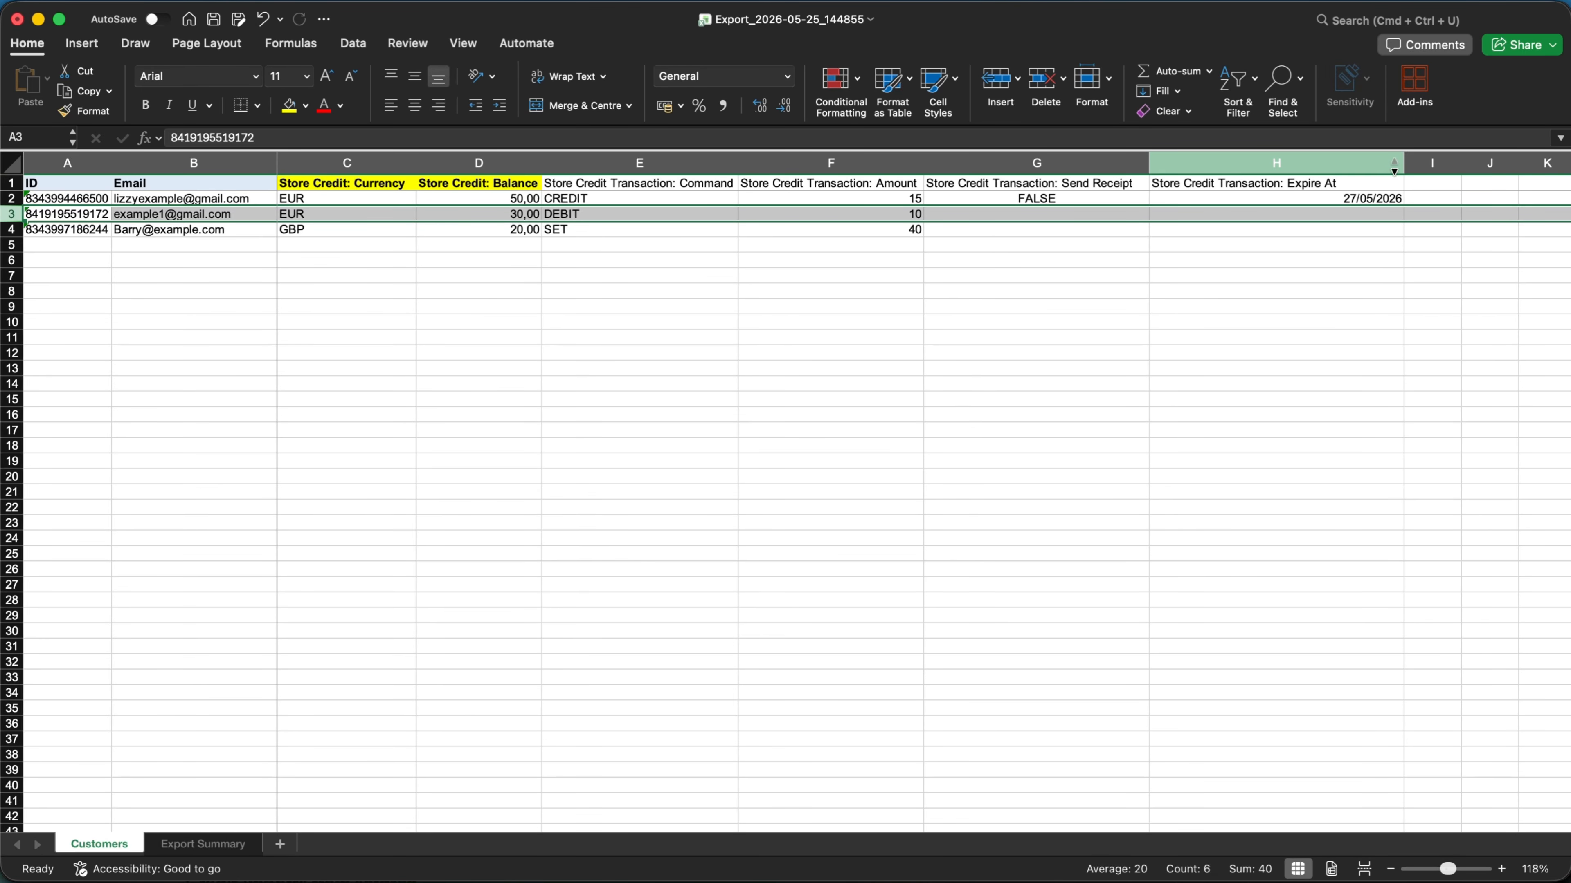
left_click_drag(1401, 162, 1344, 162)
Widen column I and enter the header Store Credit Transaction: ID in cell I1
scroll(1326, 274, "right", 3)
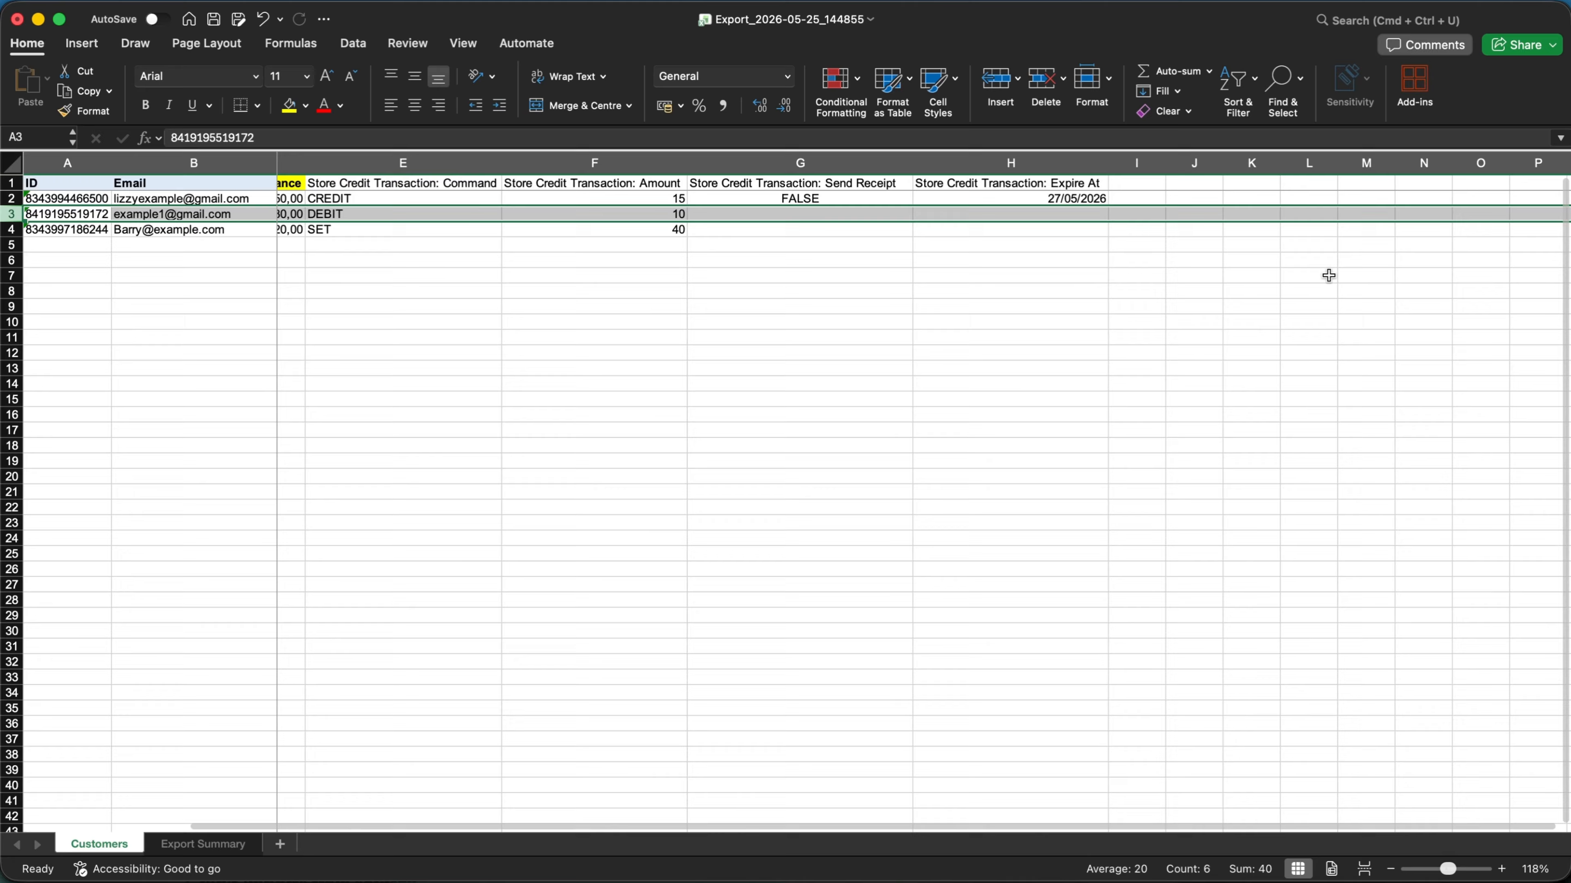
scroll(866, 232, "up", 5)
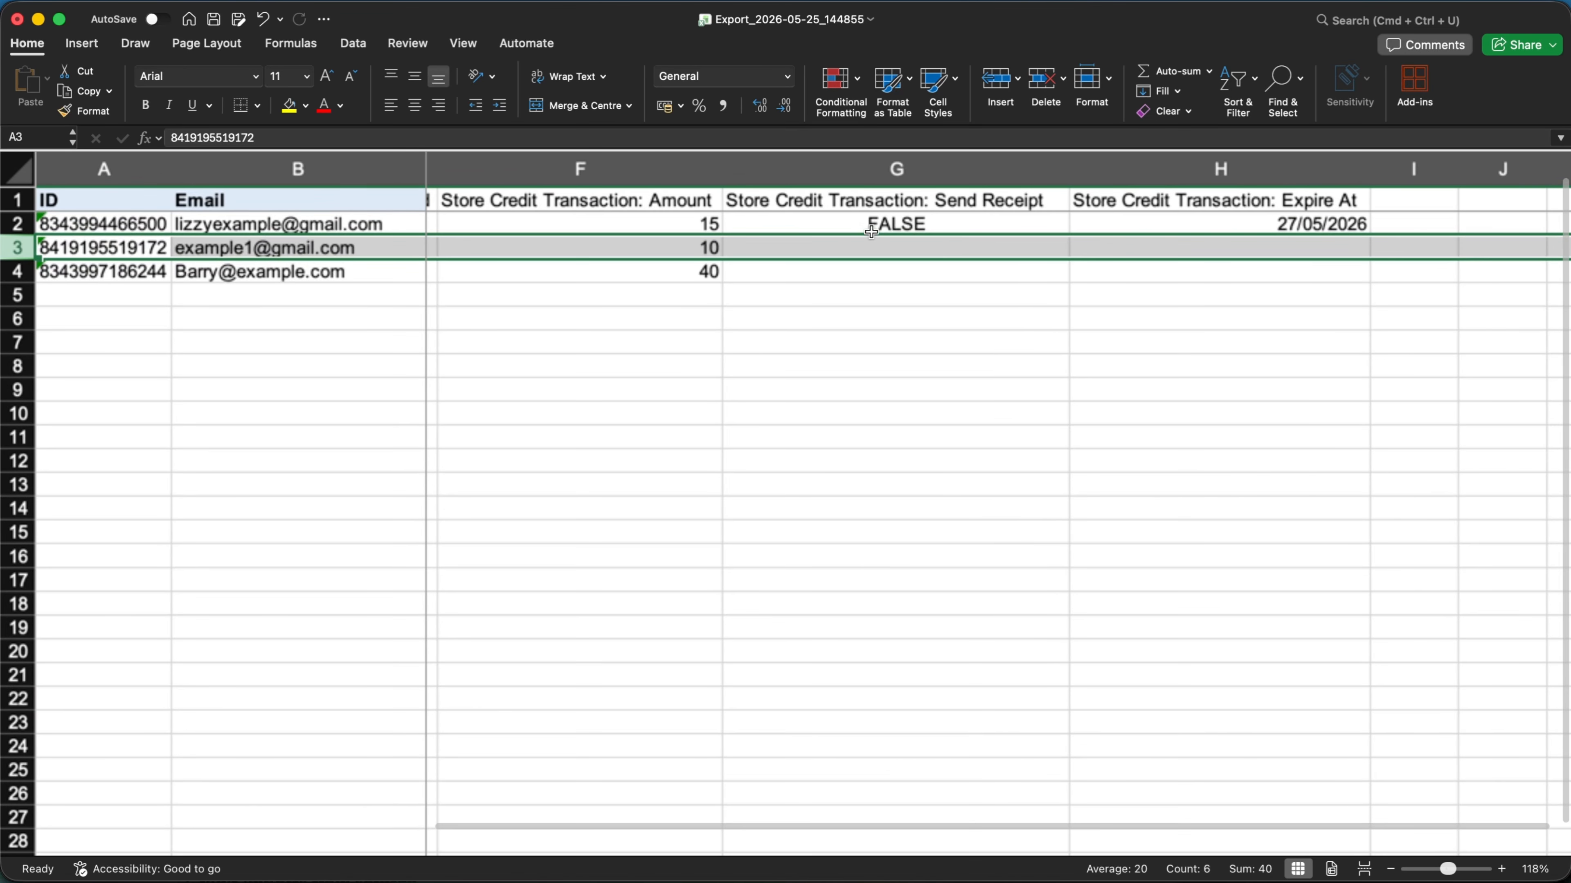
scroll(1087, 336, "right", 10)
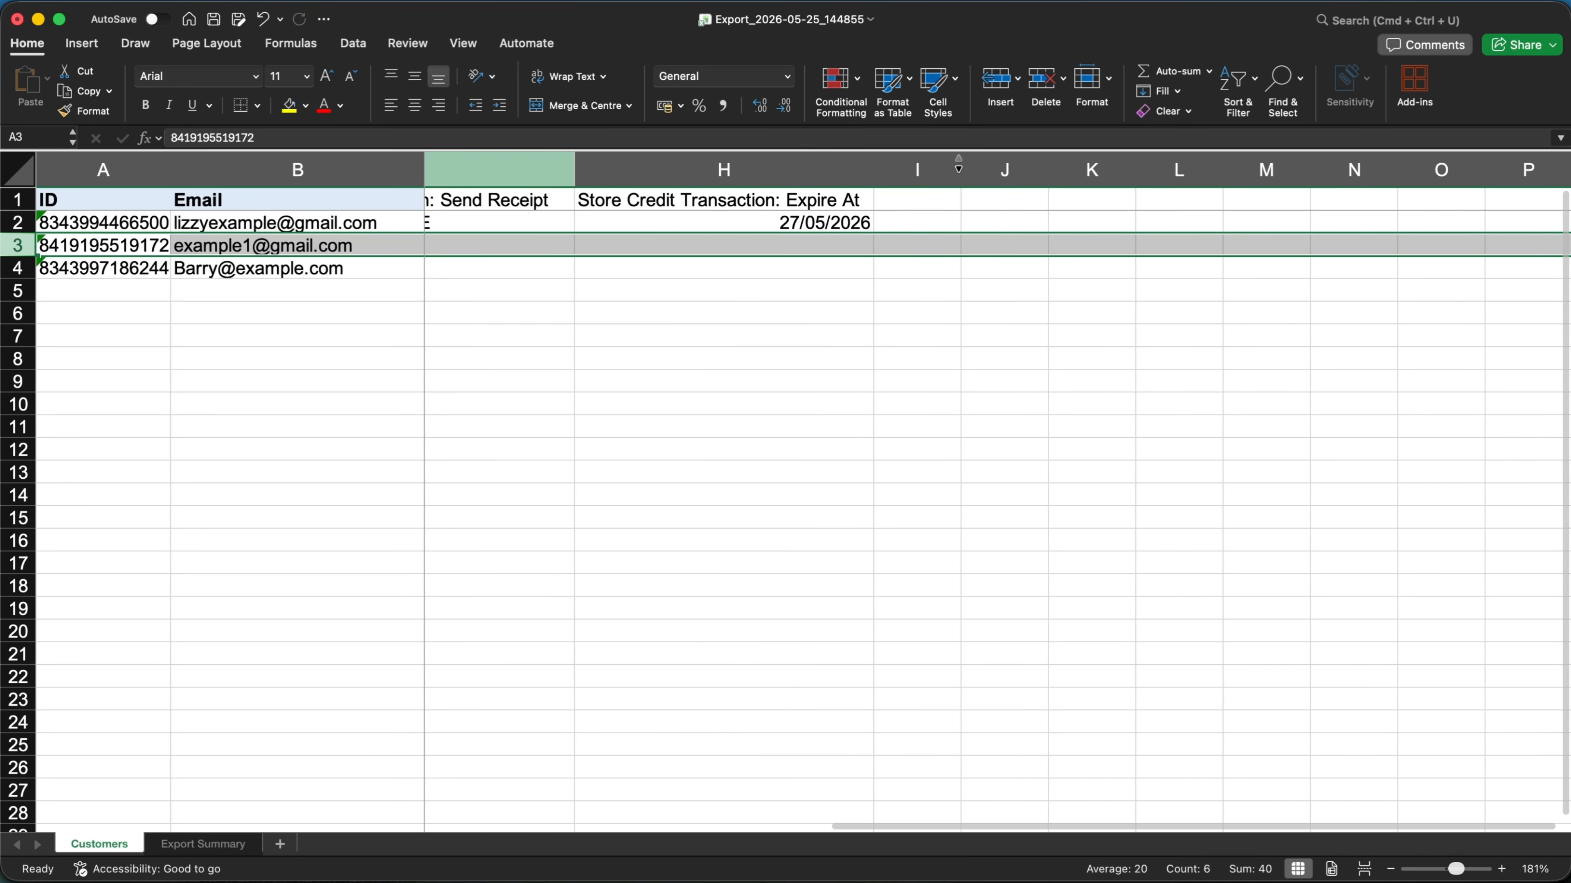
left_click_drag(962, 174, 1215, 182)
left_click(988, 199)
type("St")
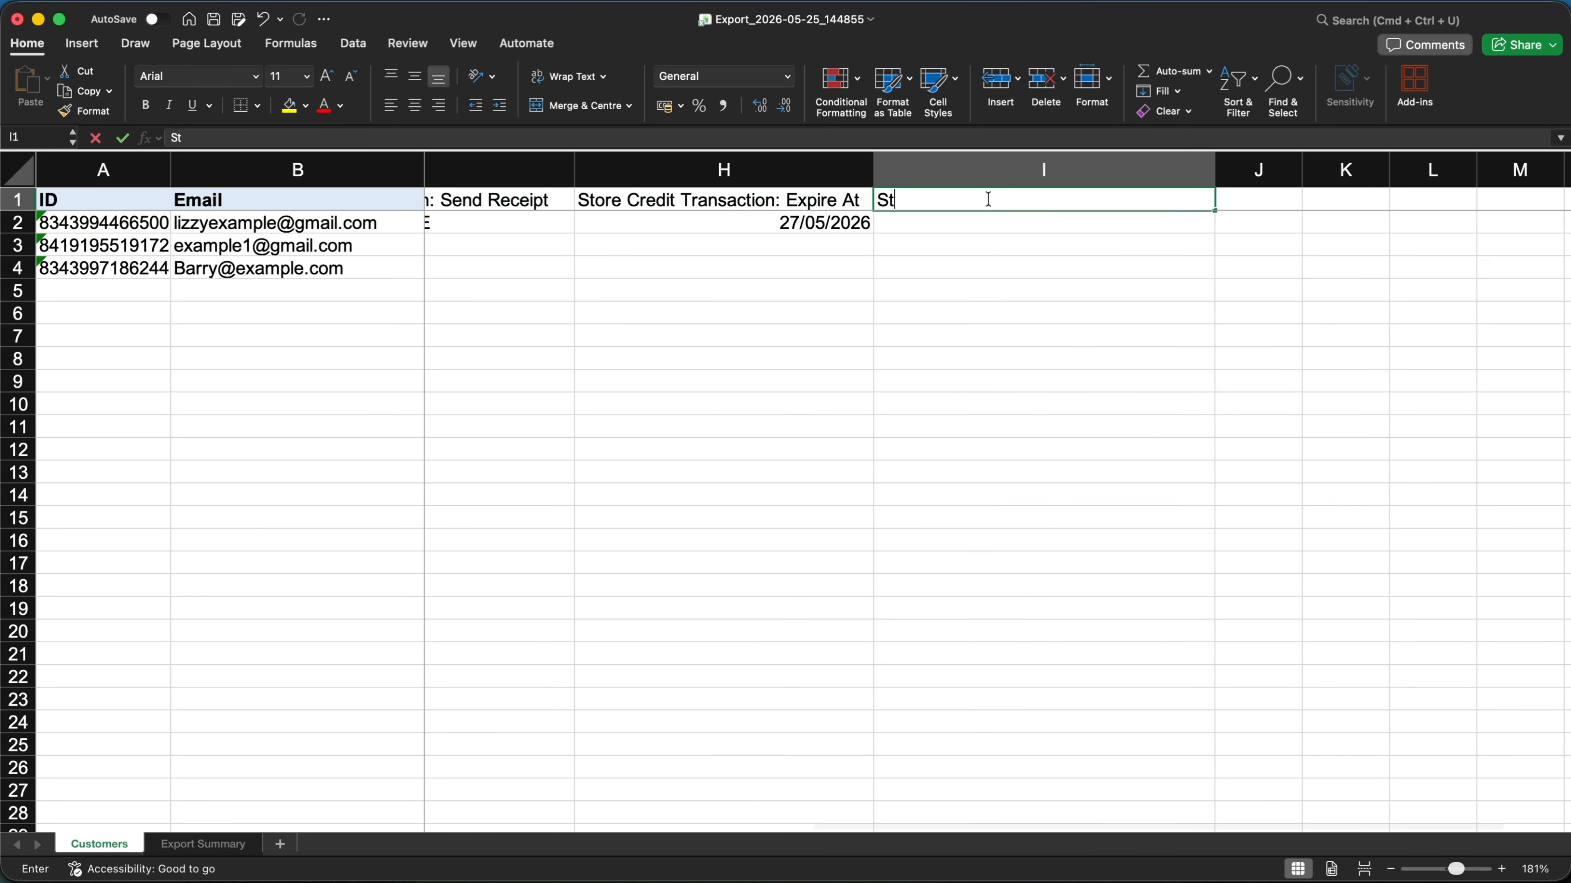
type("ore Credit ")
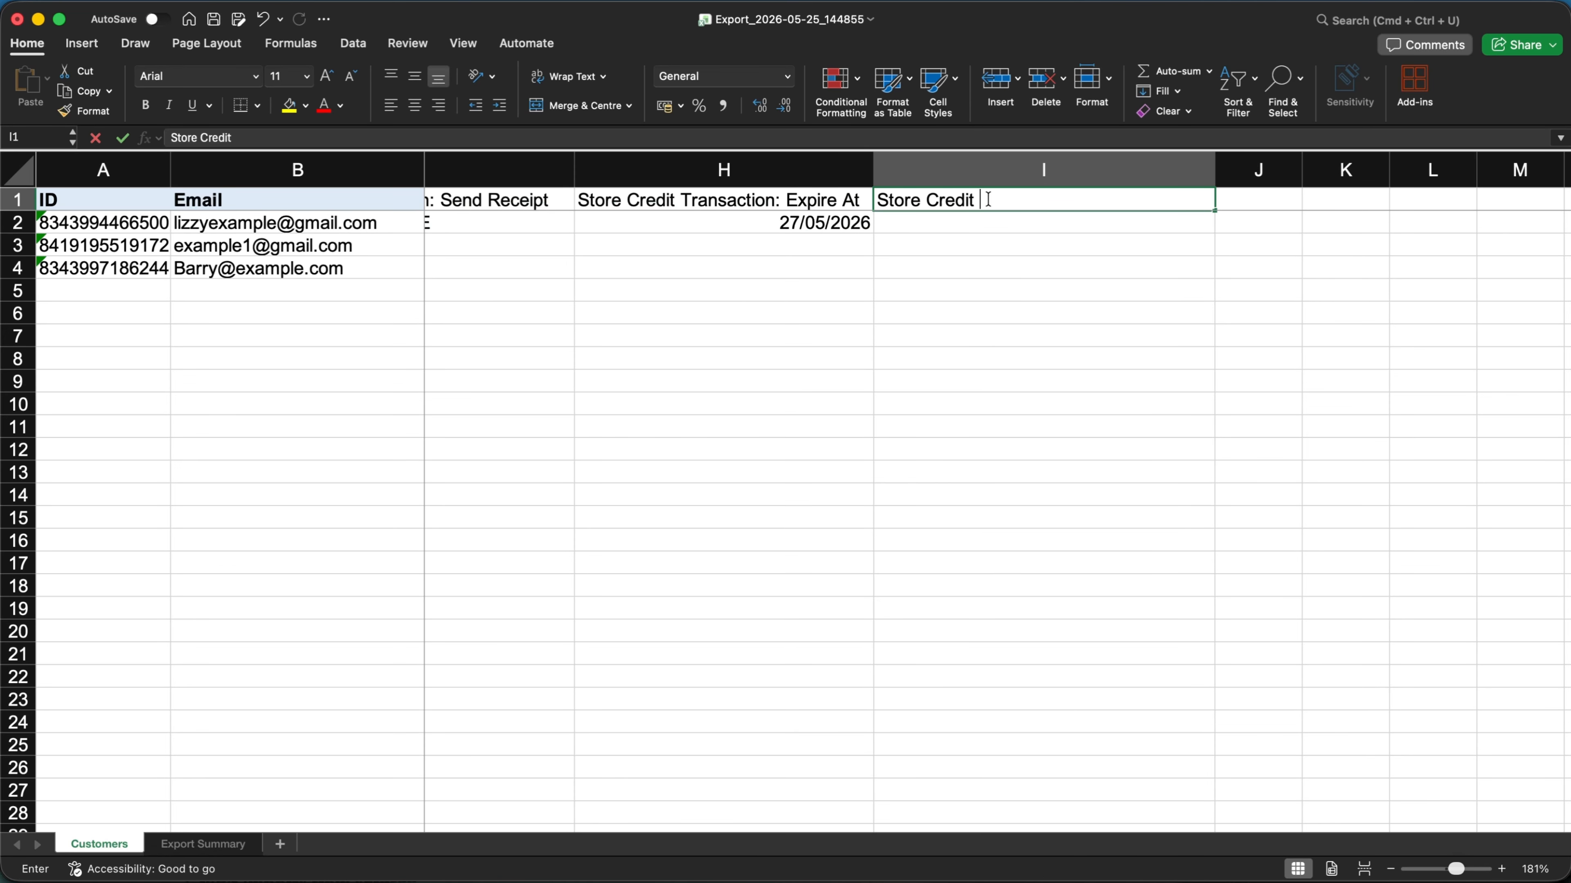
type("Transaction: D")
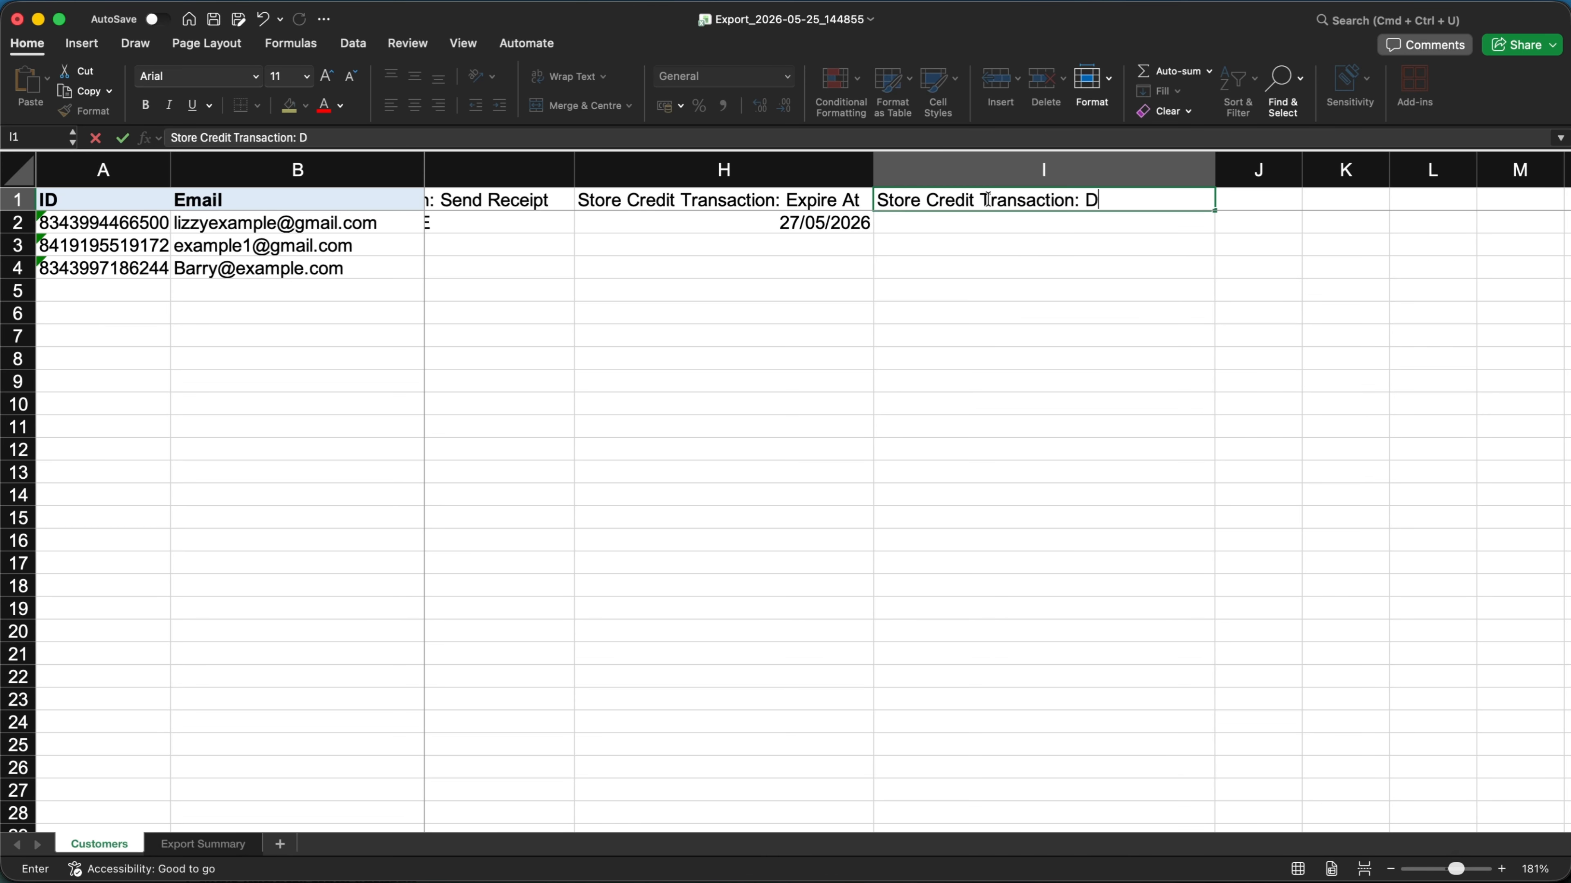
key("BackSpace")
type("ID")
key("Return")
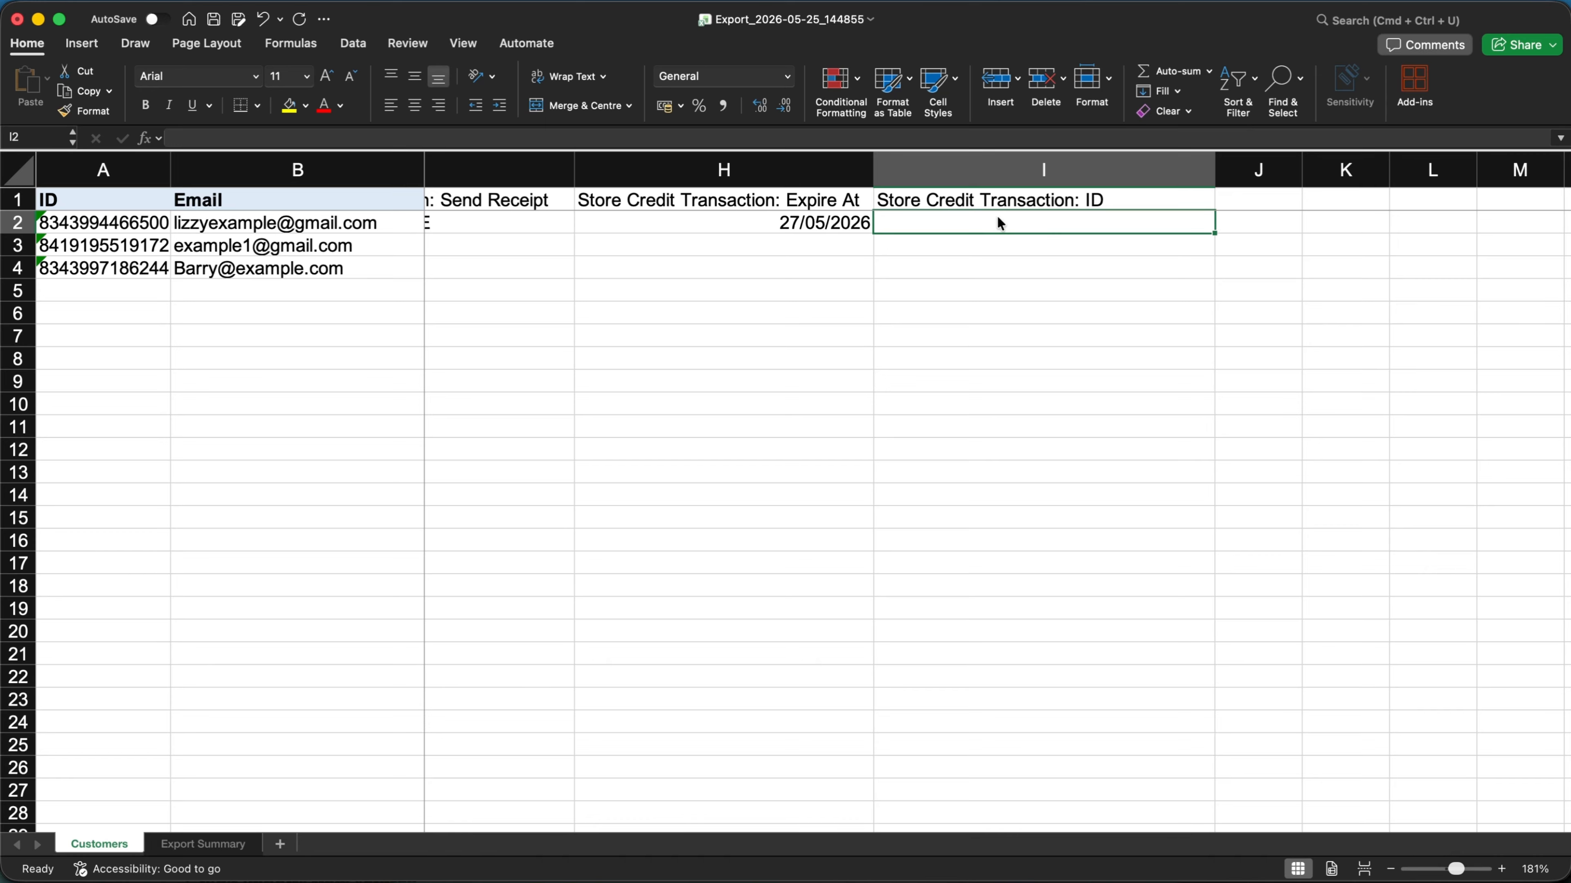
Enter the sample transaction ID 123456 for the first customer in cell I2
type("123456")
left_click(1051, 342)
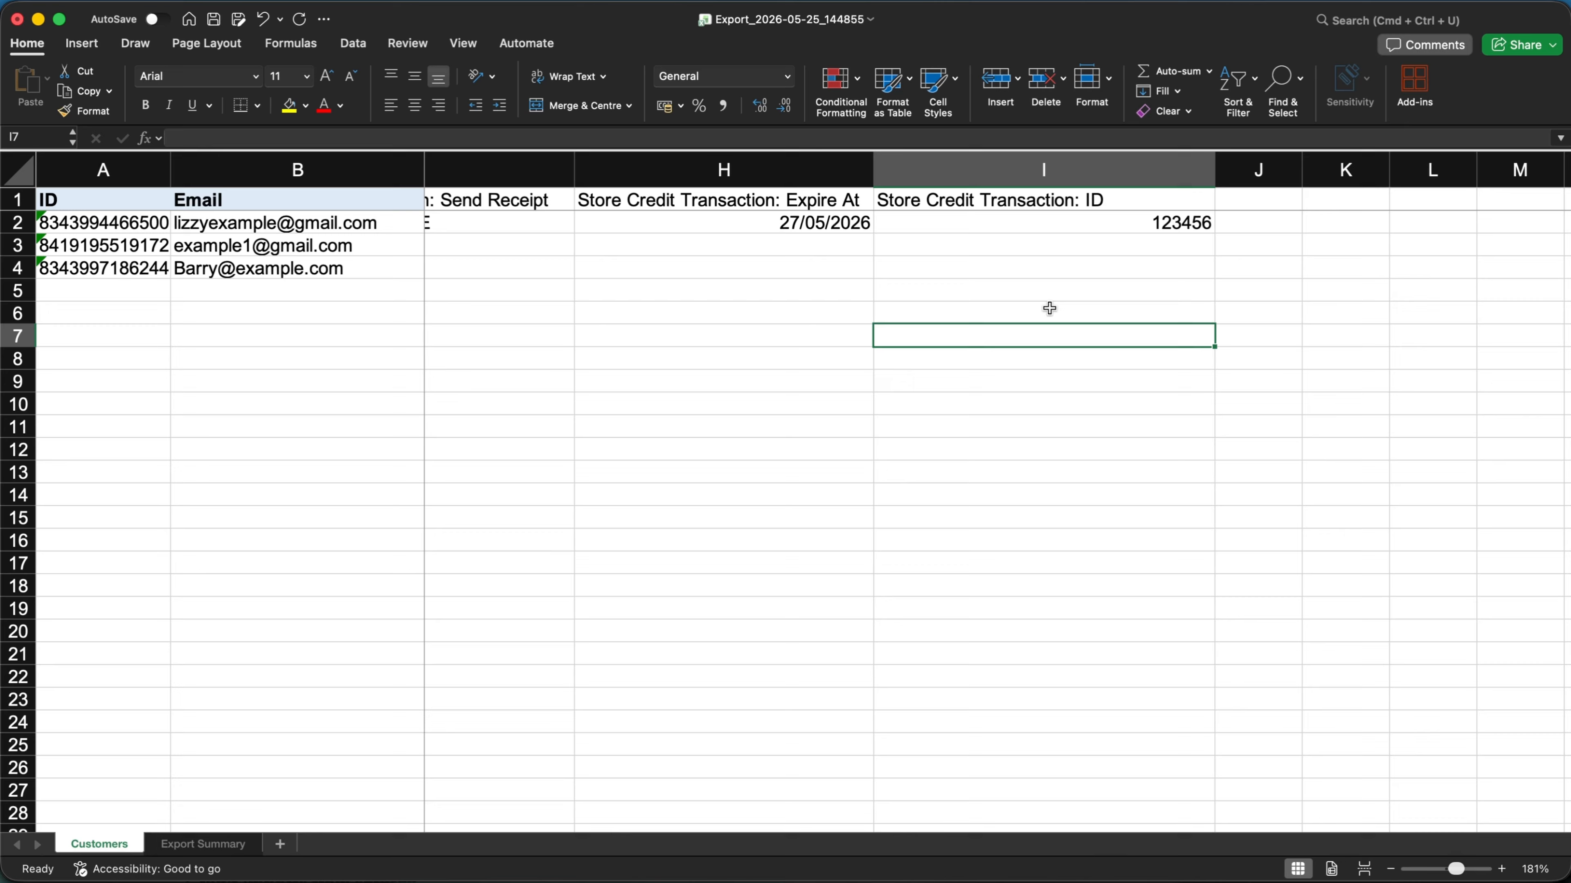
Review the CREDIT, DEBIT and SET rows across the store credit transaction columns, from Command through ID
scroll(1049, 308, "left", 10)
scroll(928, 304, "down", 1)
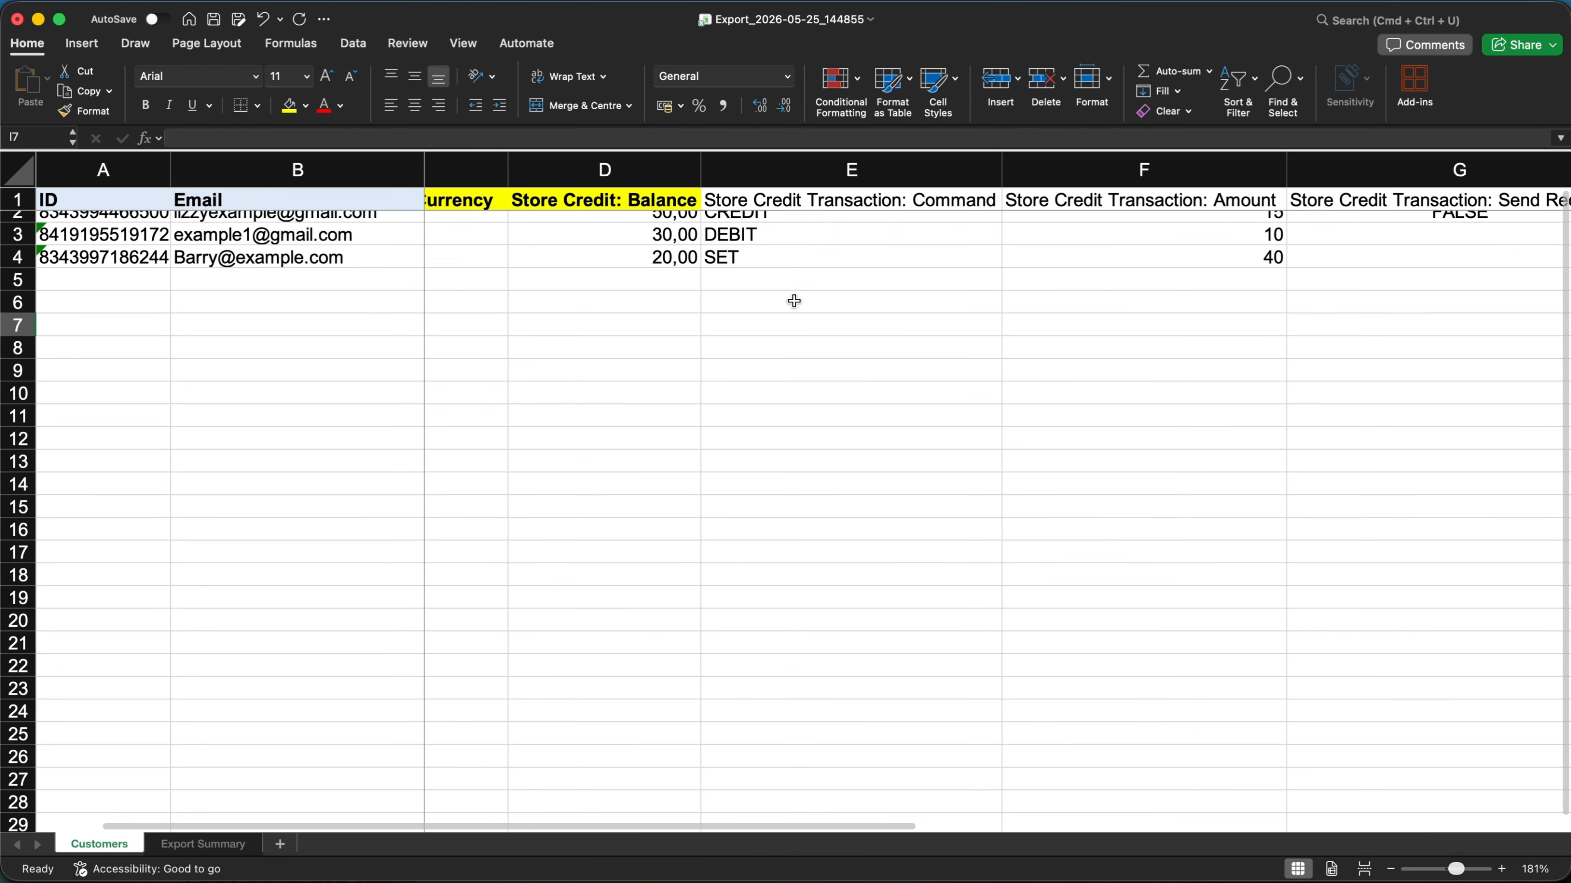
scroll(794, 300, "up", 1)
scroll(794, 300, "right", 2)
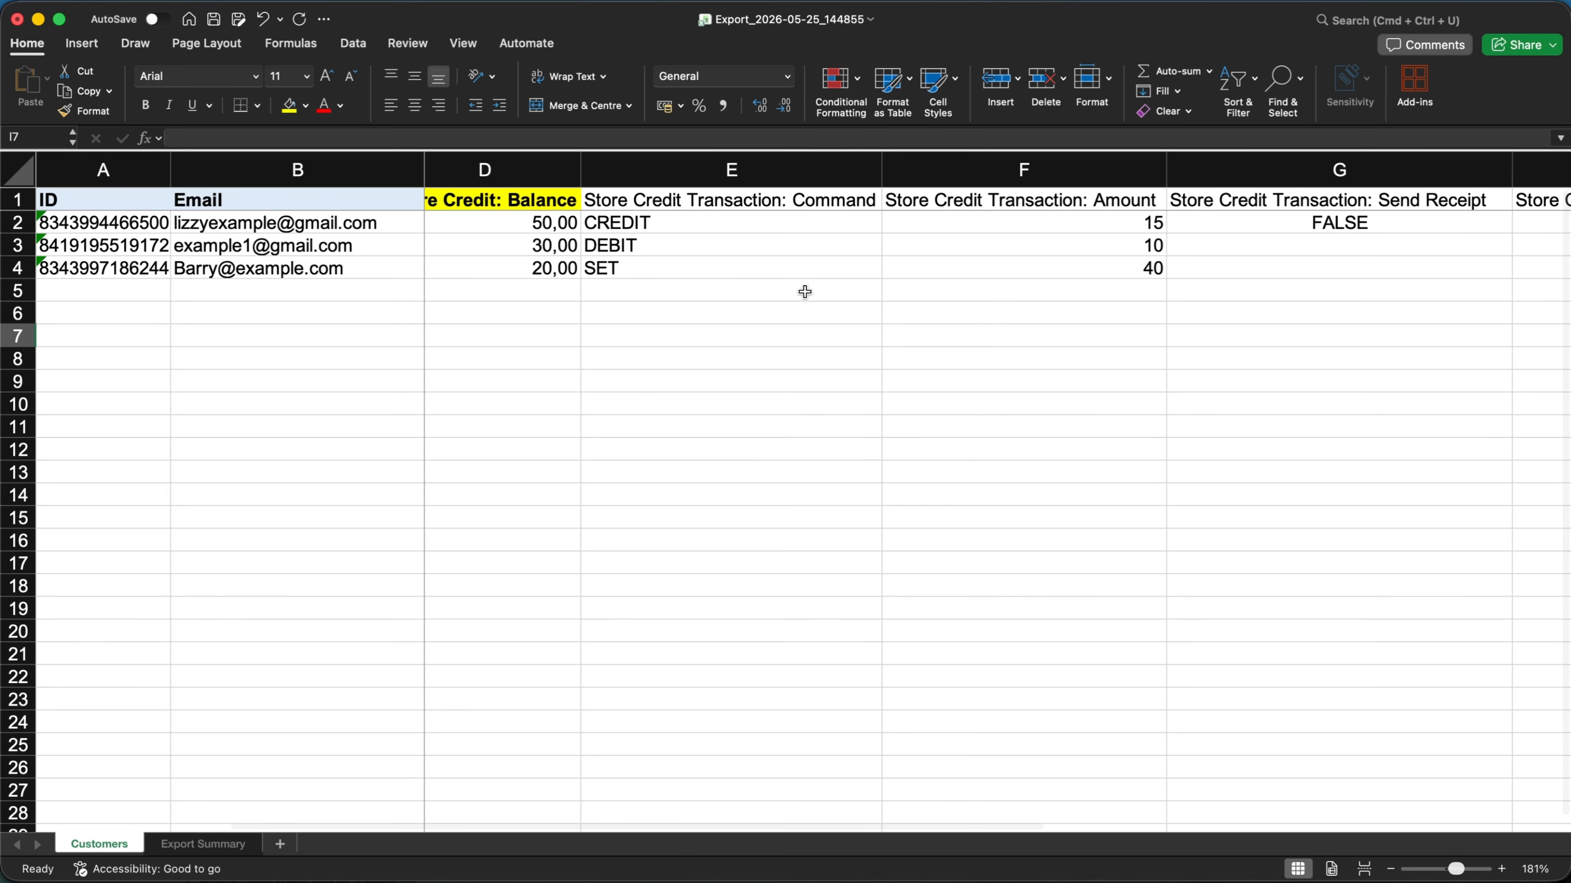
scroll(579, 508, "right", 10)
scroll(580, 506, "down", 1)
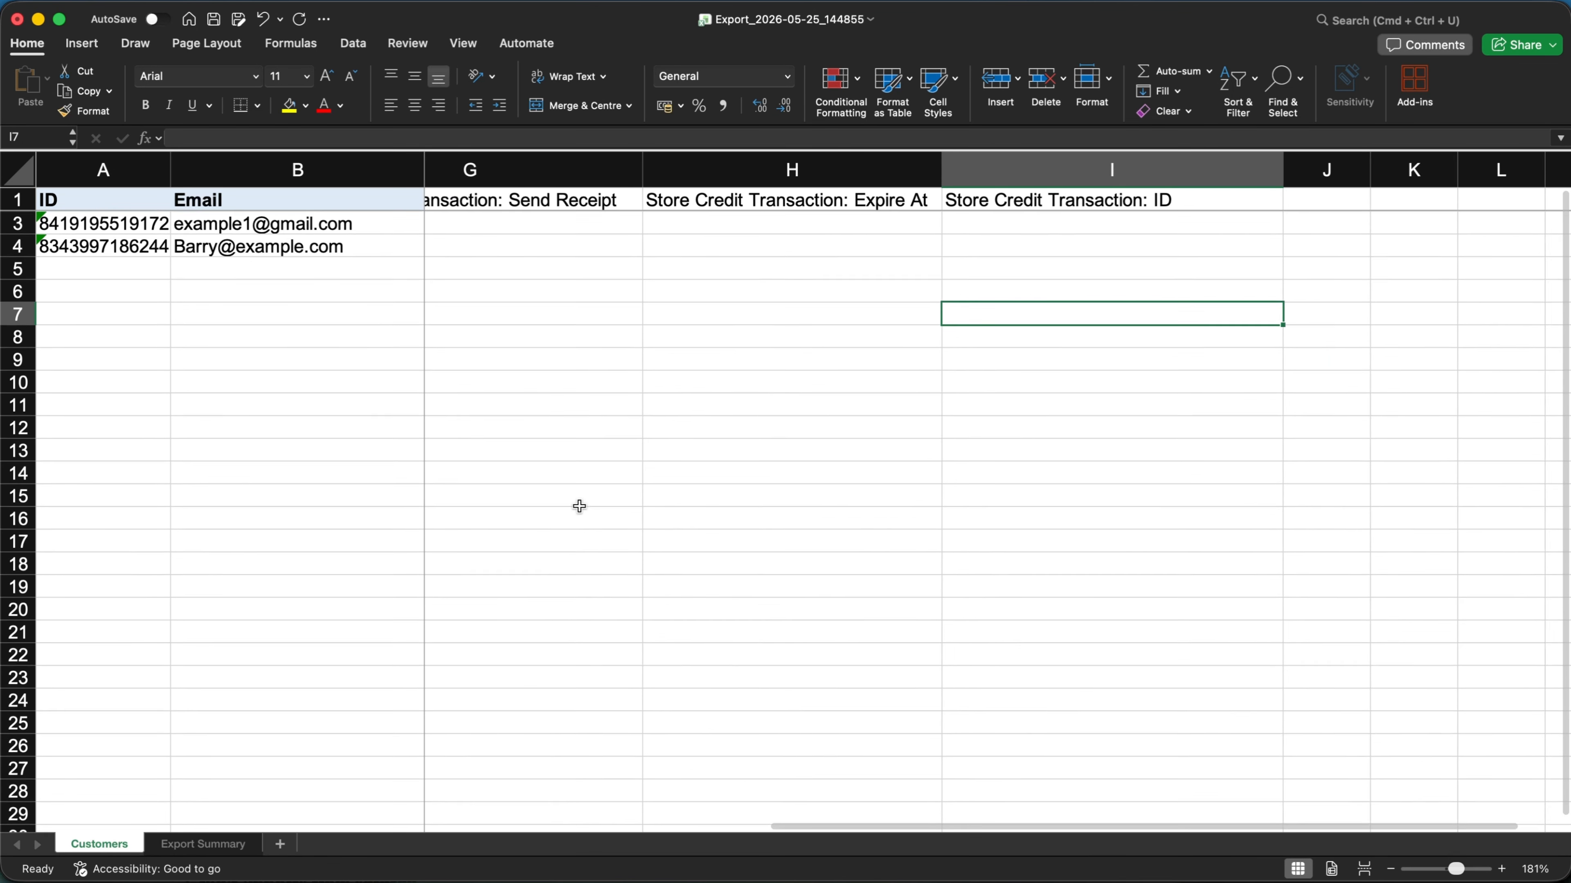
scroll(579, 506, "up", 1)
scroll(579, 506, "right", 2)
scroll(579, 506, "right", 1)
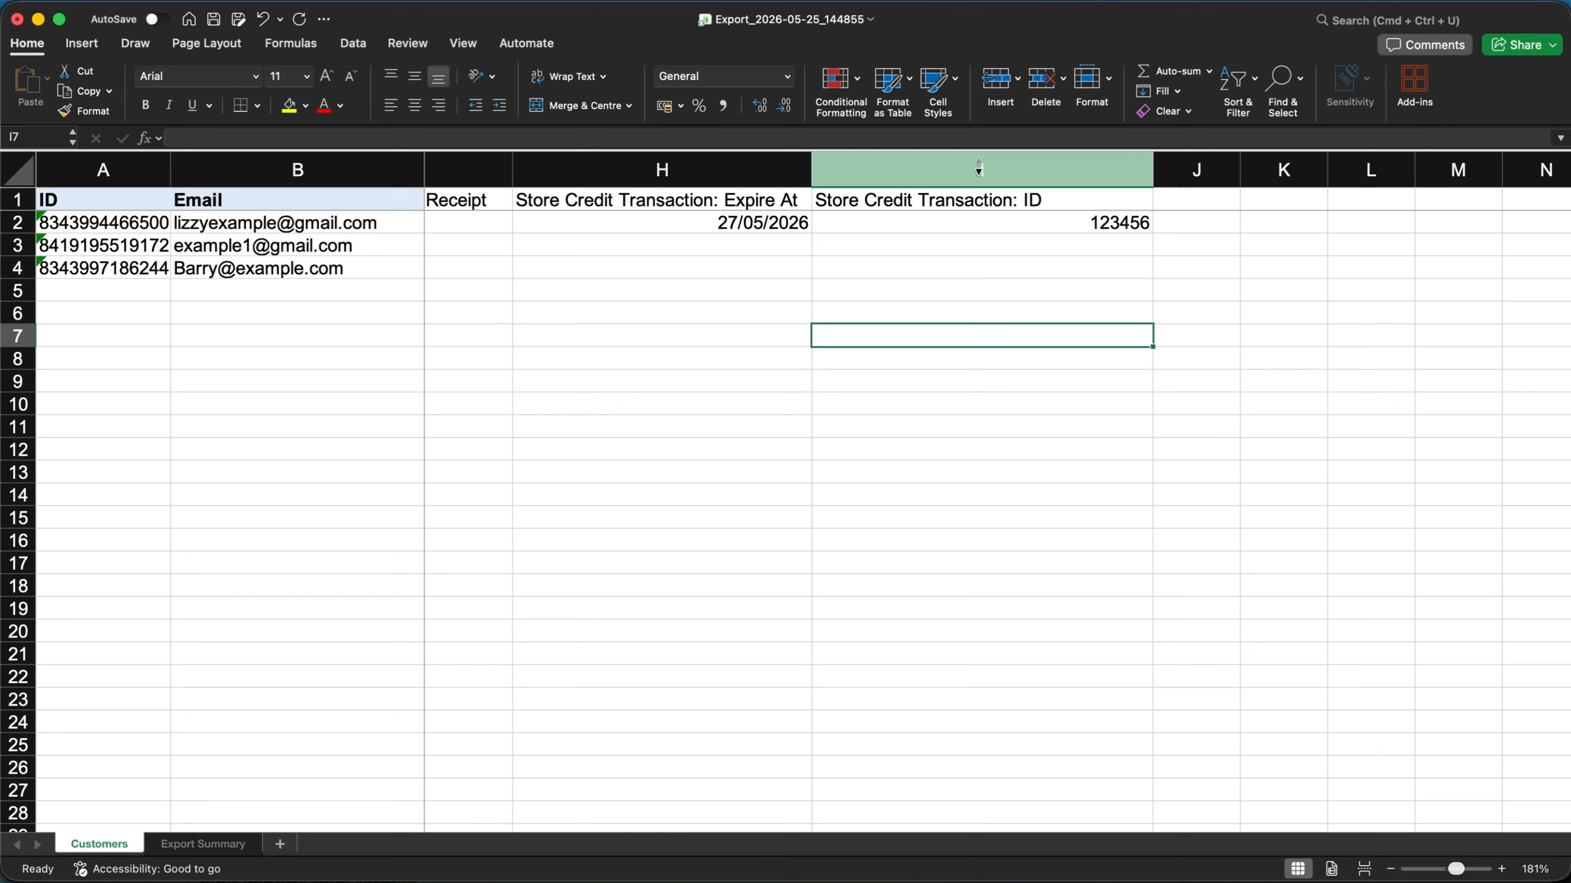
Clear the entire Store Credit Transaction: ID column
left_click_drag(975, 164, 951, 444)
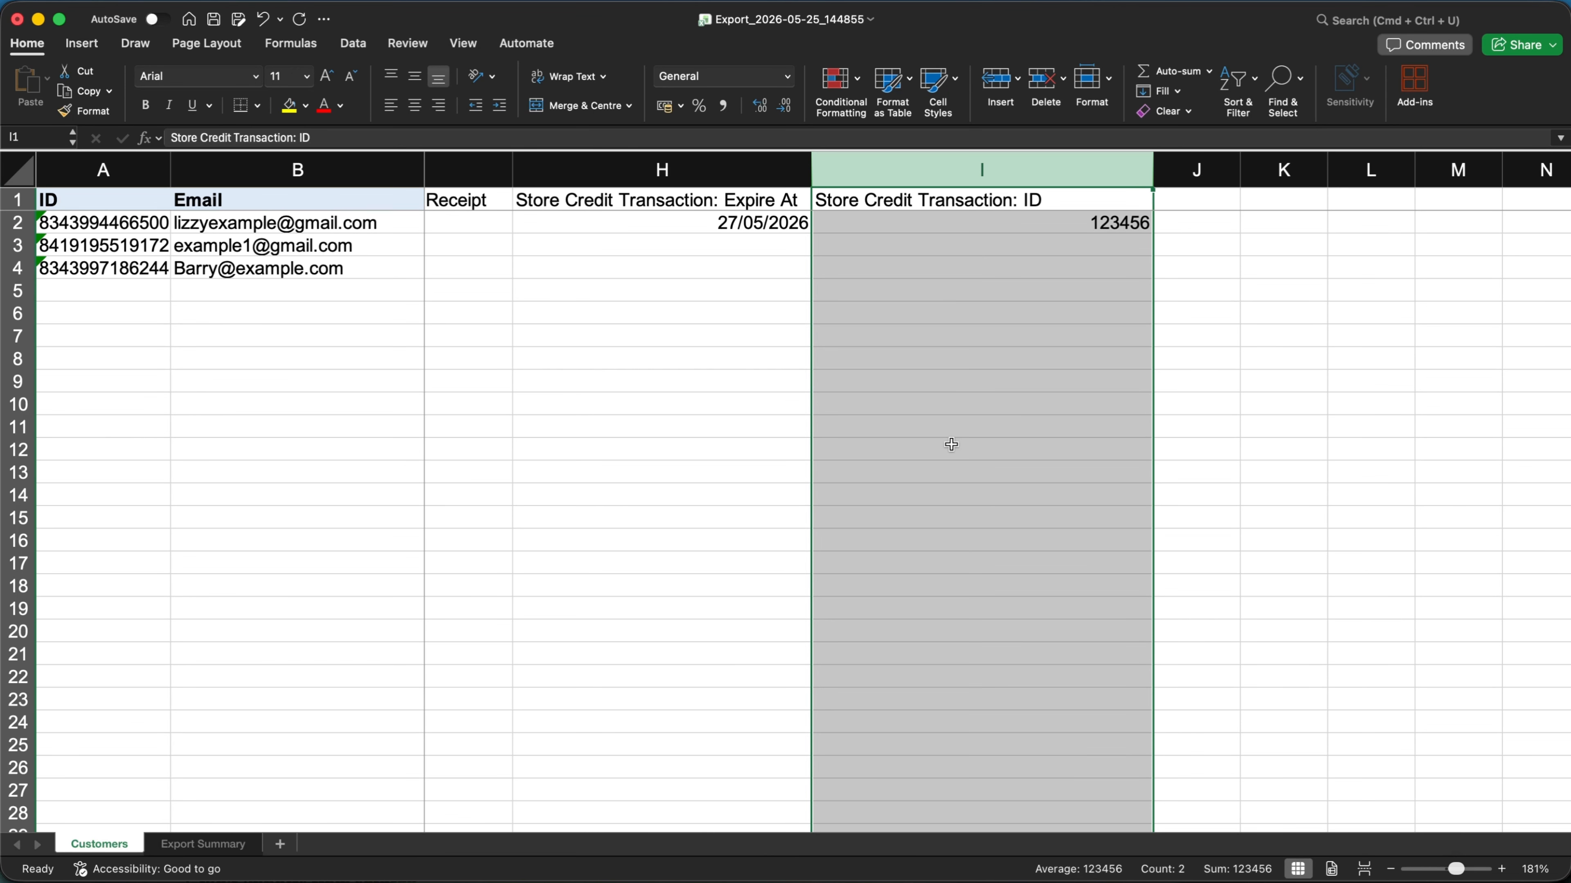
key("Delete")
Deselect the emptied column I and save the workbook with the store credit transaction columns
scroll(951, 445, "left", 5)
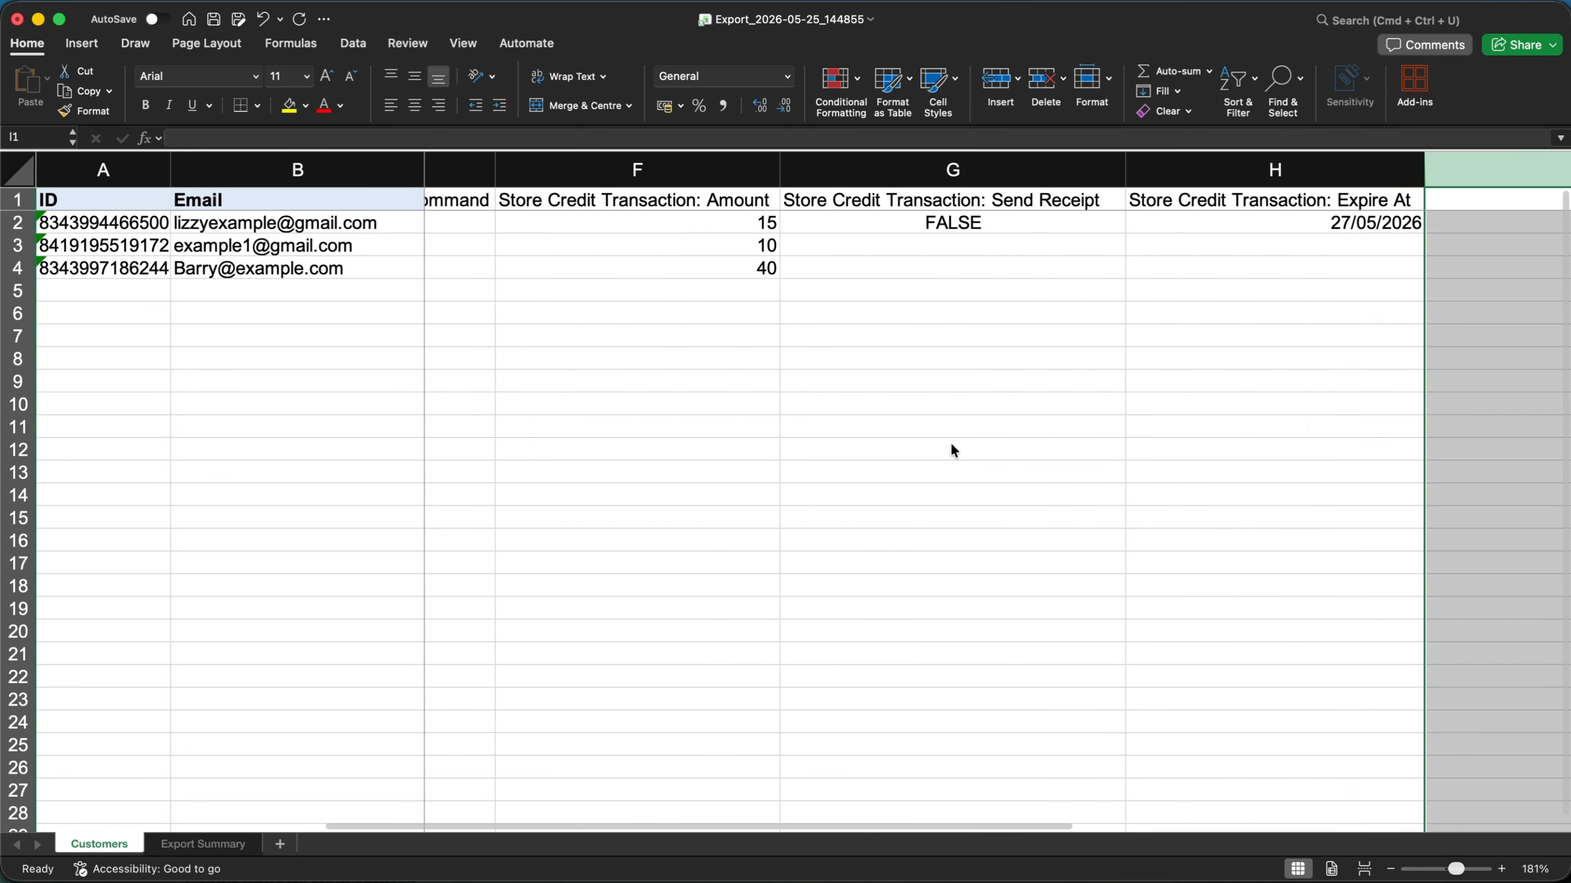
scroll(951, 445, "down", 5)
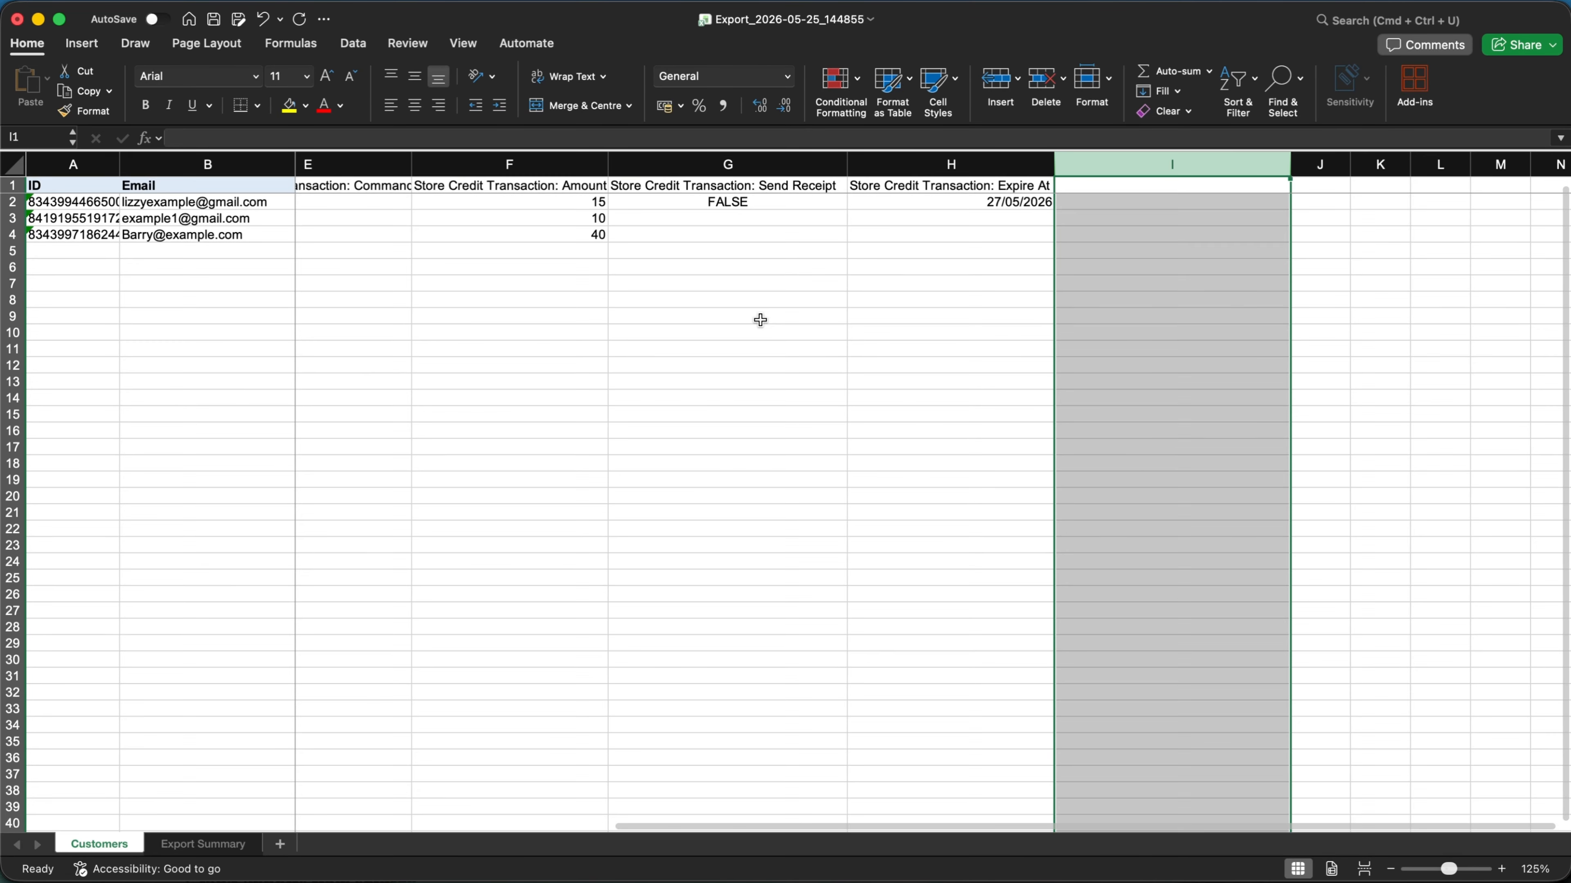
scroll(616, 291, "left", 3)
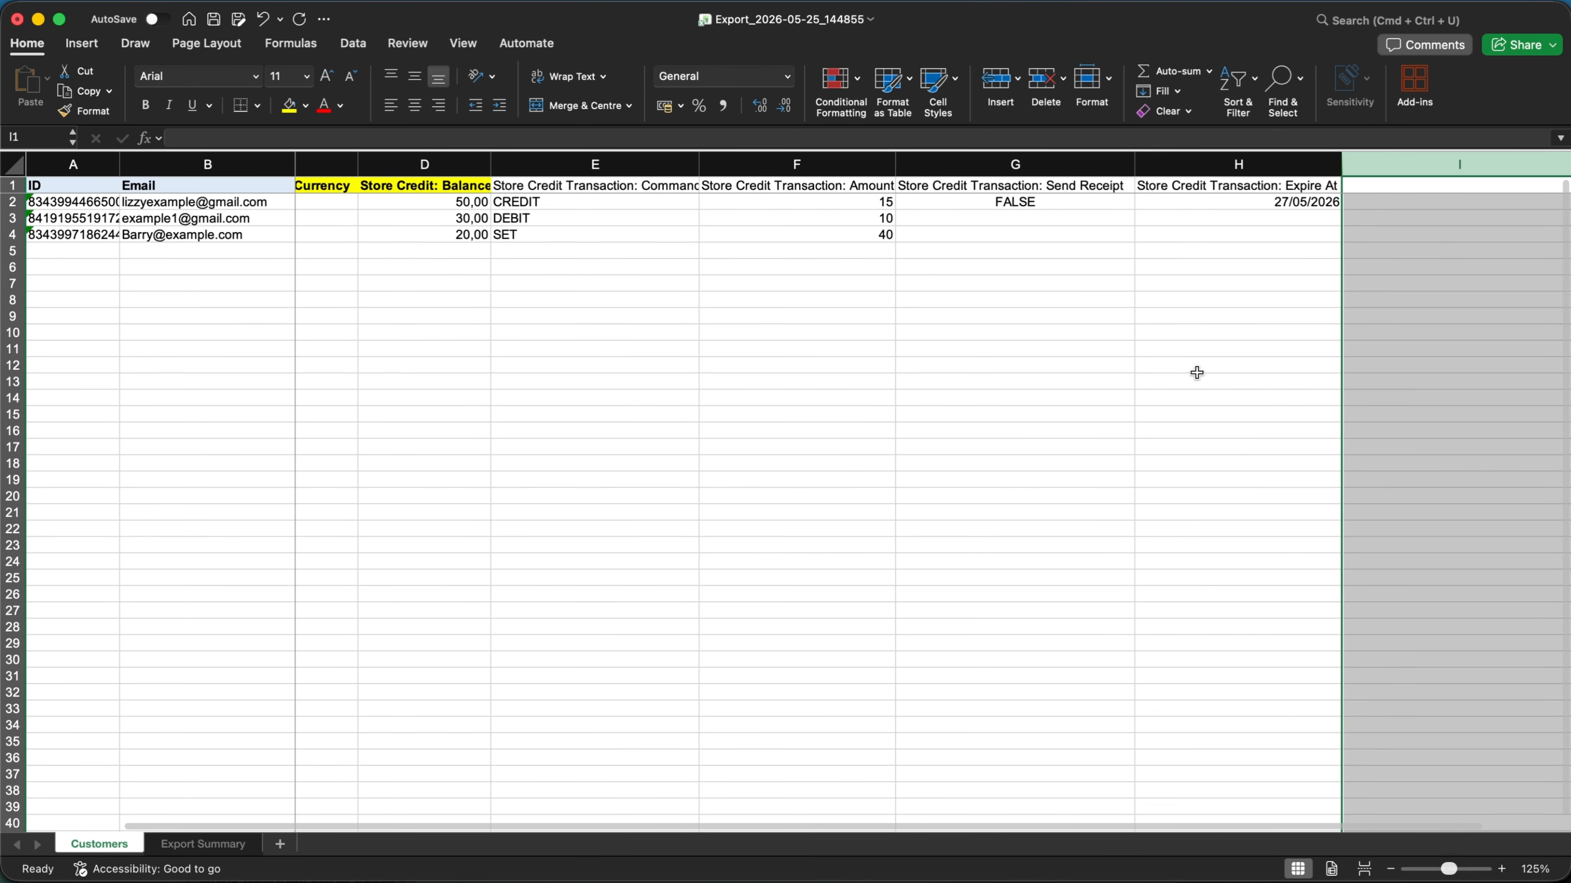
left_click(1014, 300)
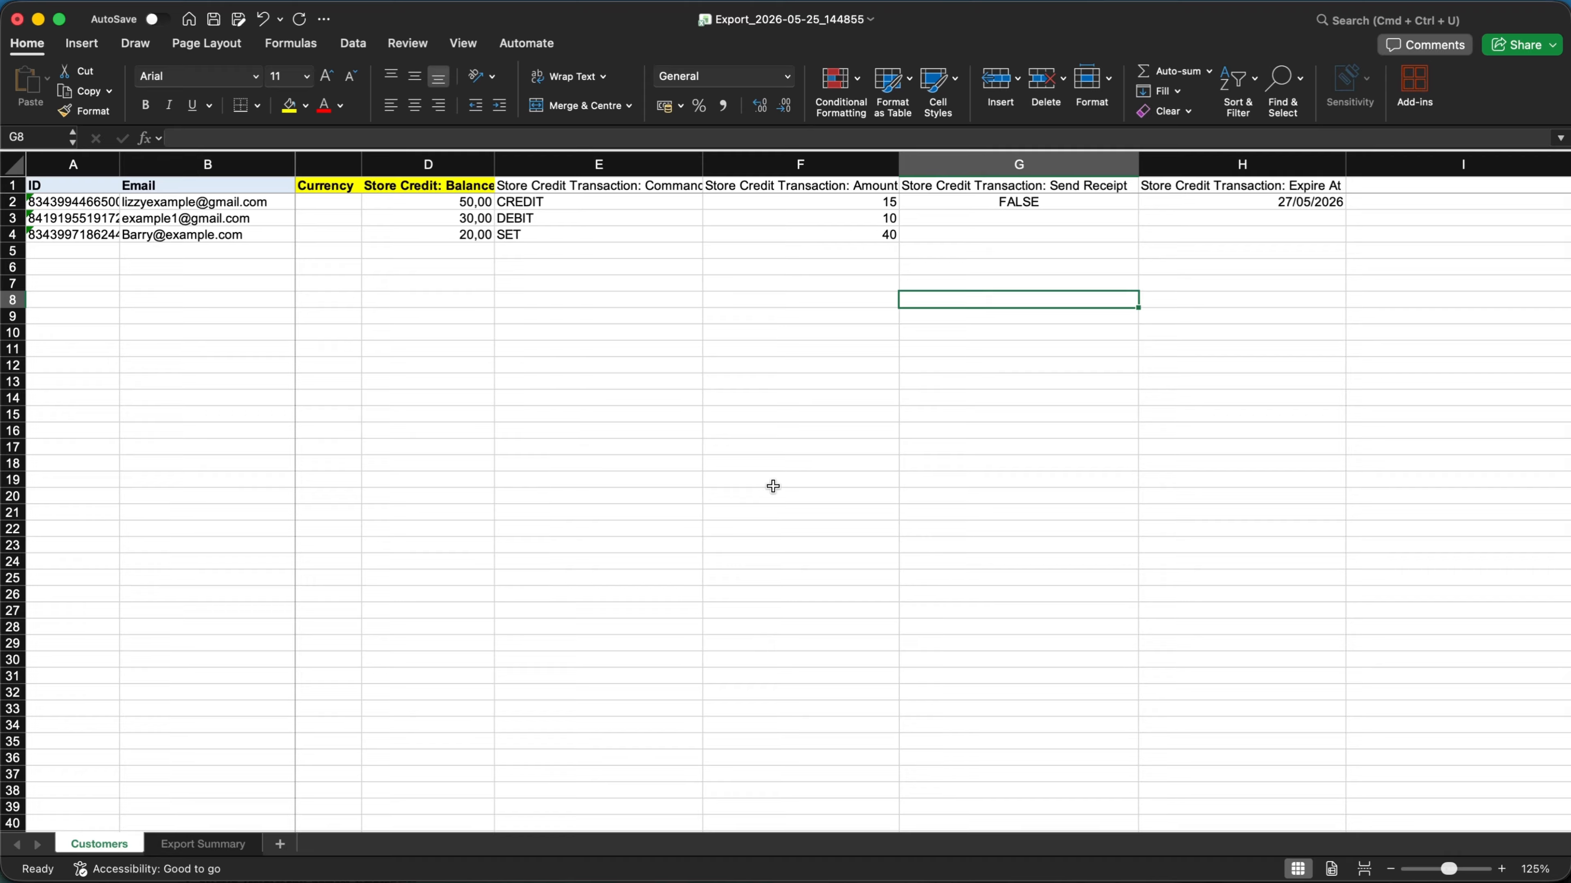
scroll(990, 479, "left", 2)
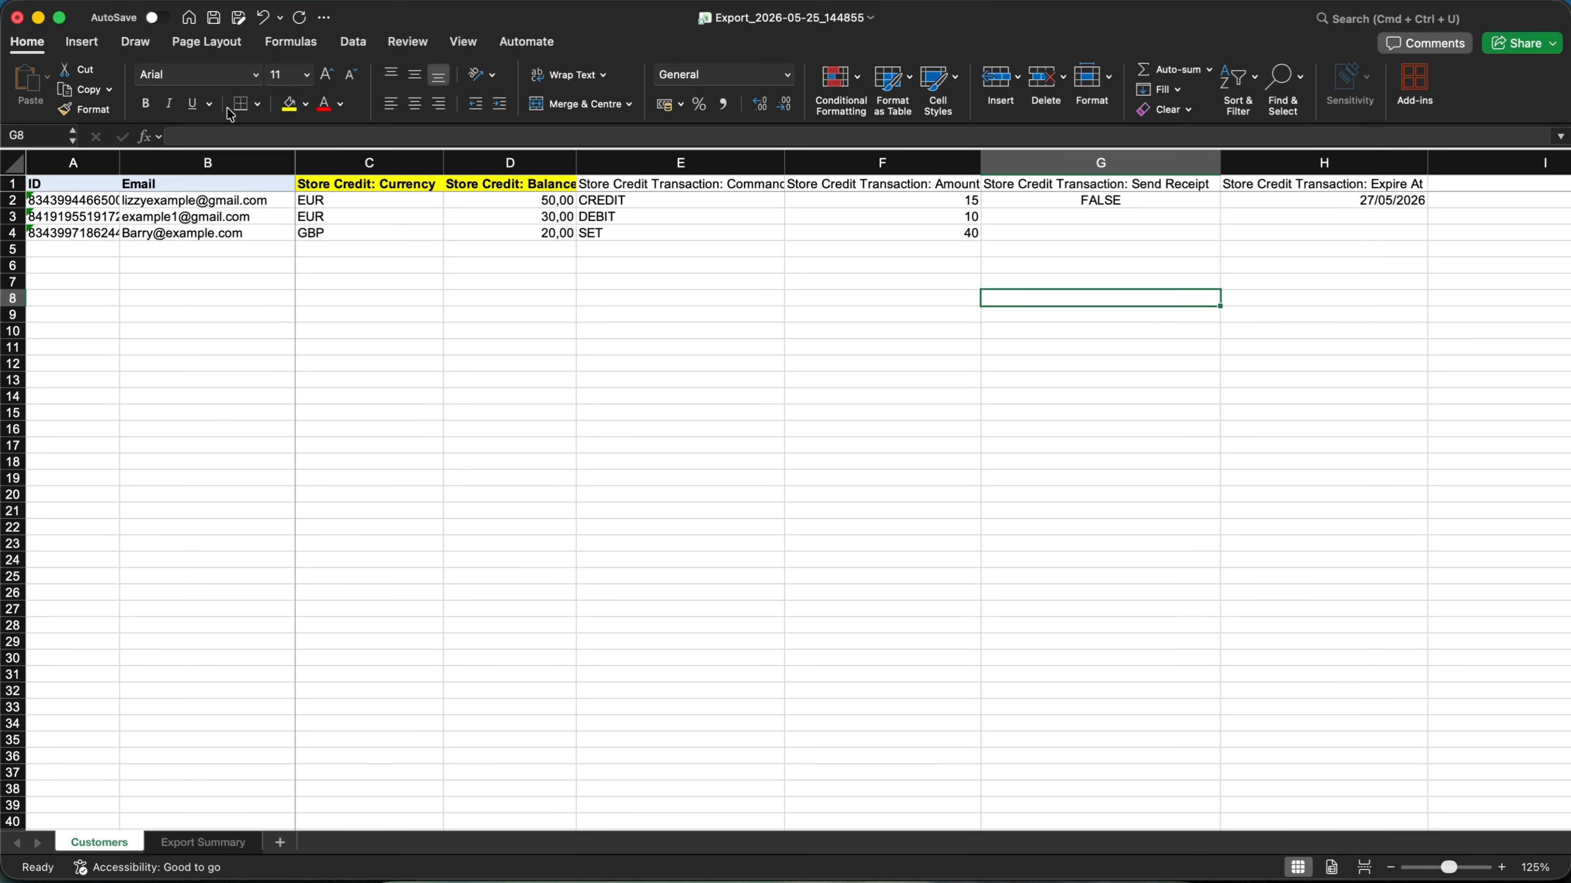
key("super+s")
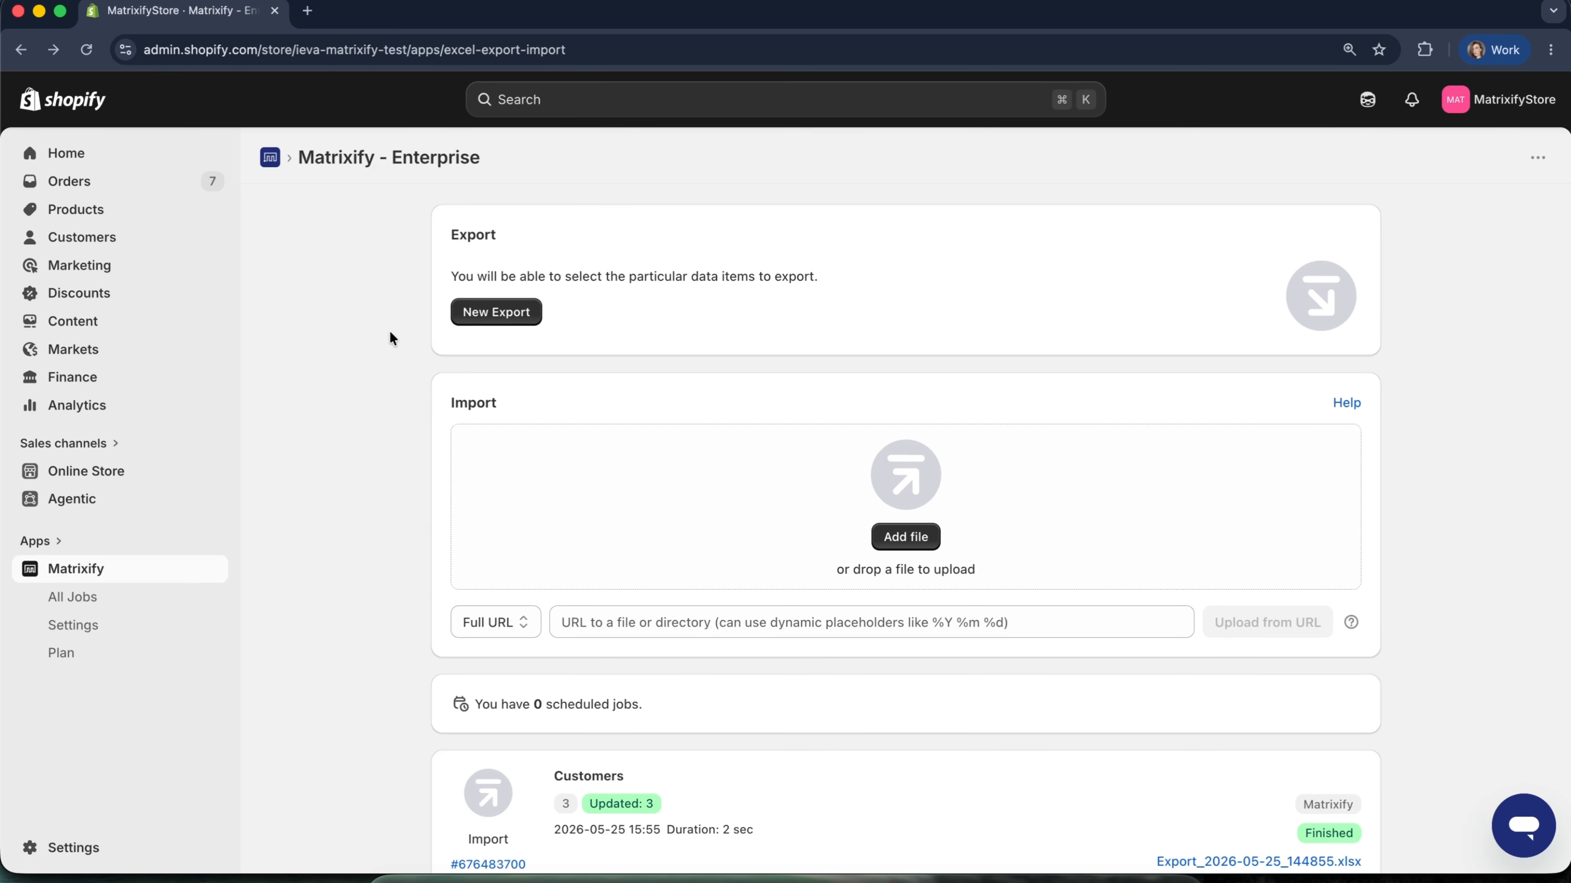
Upload Export_2026-05-25_144855.xlsx from the Documents folder as a new Matrixify import
left_click(905, 536)
left_click(617, 288)
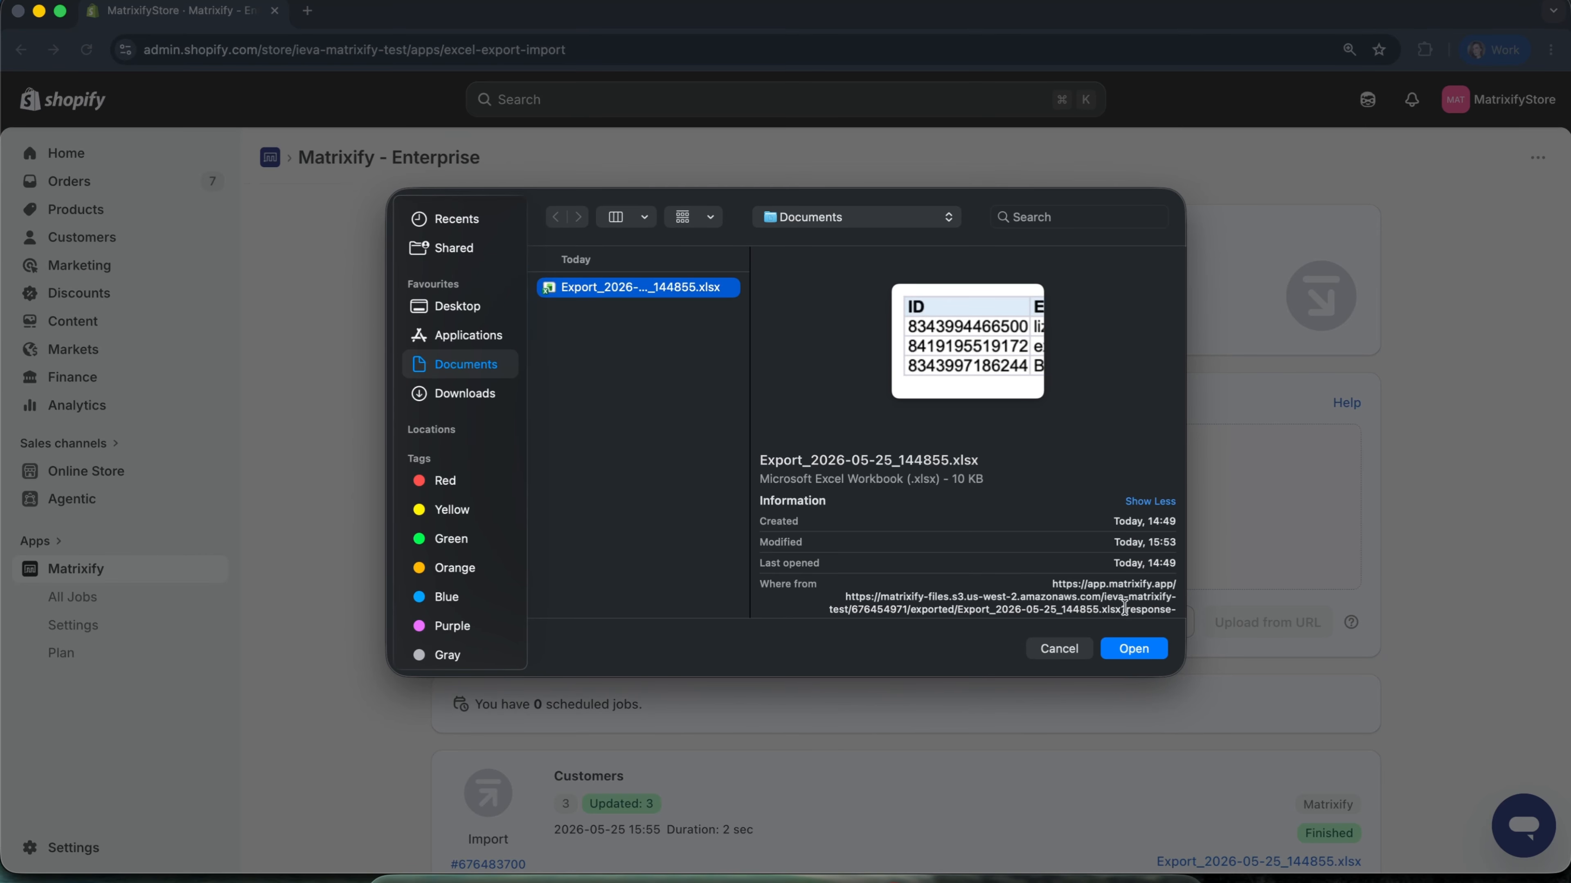
left_click(1138, 653)
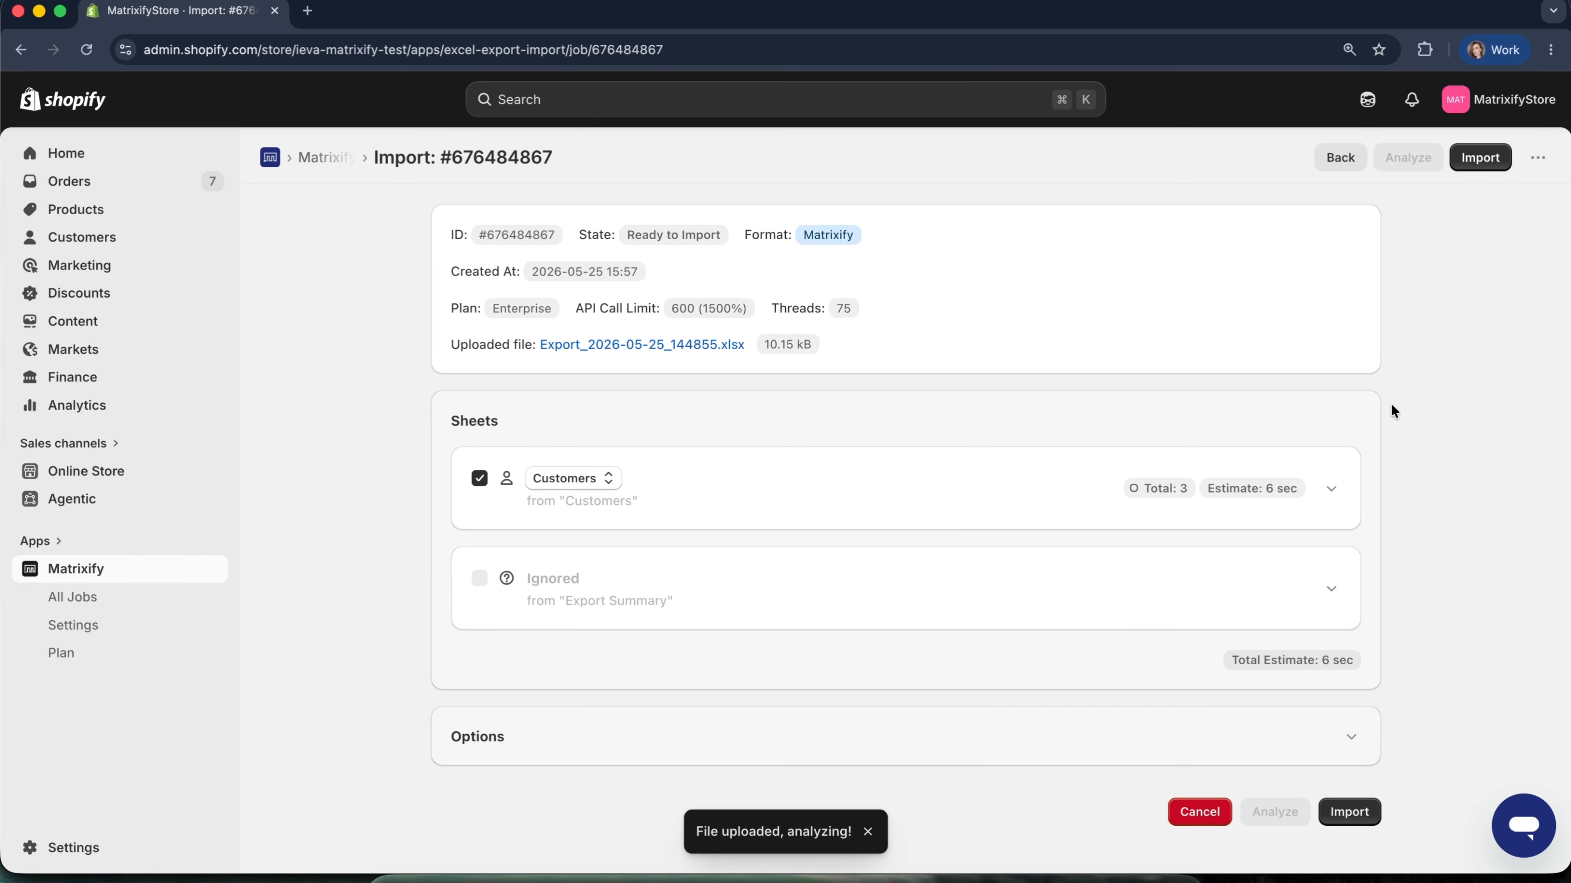
Check which columns of the Customers sheet are included in the import, then collapse the sheet's details
left_click(918, 492)
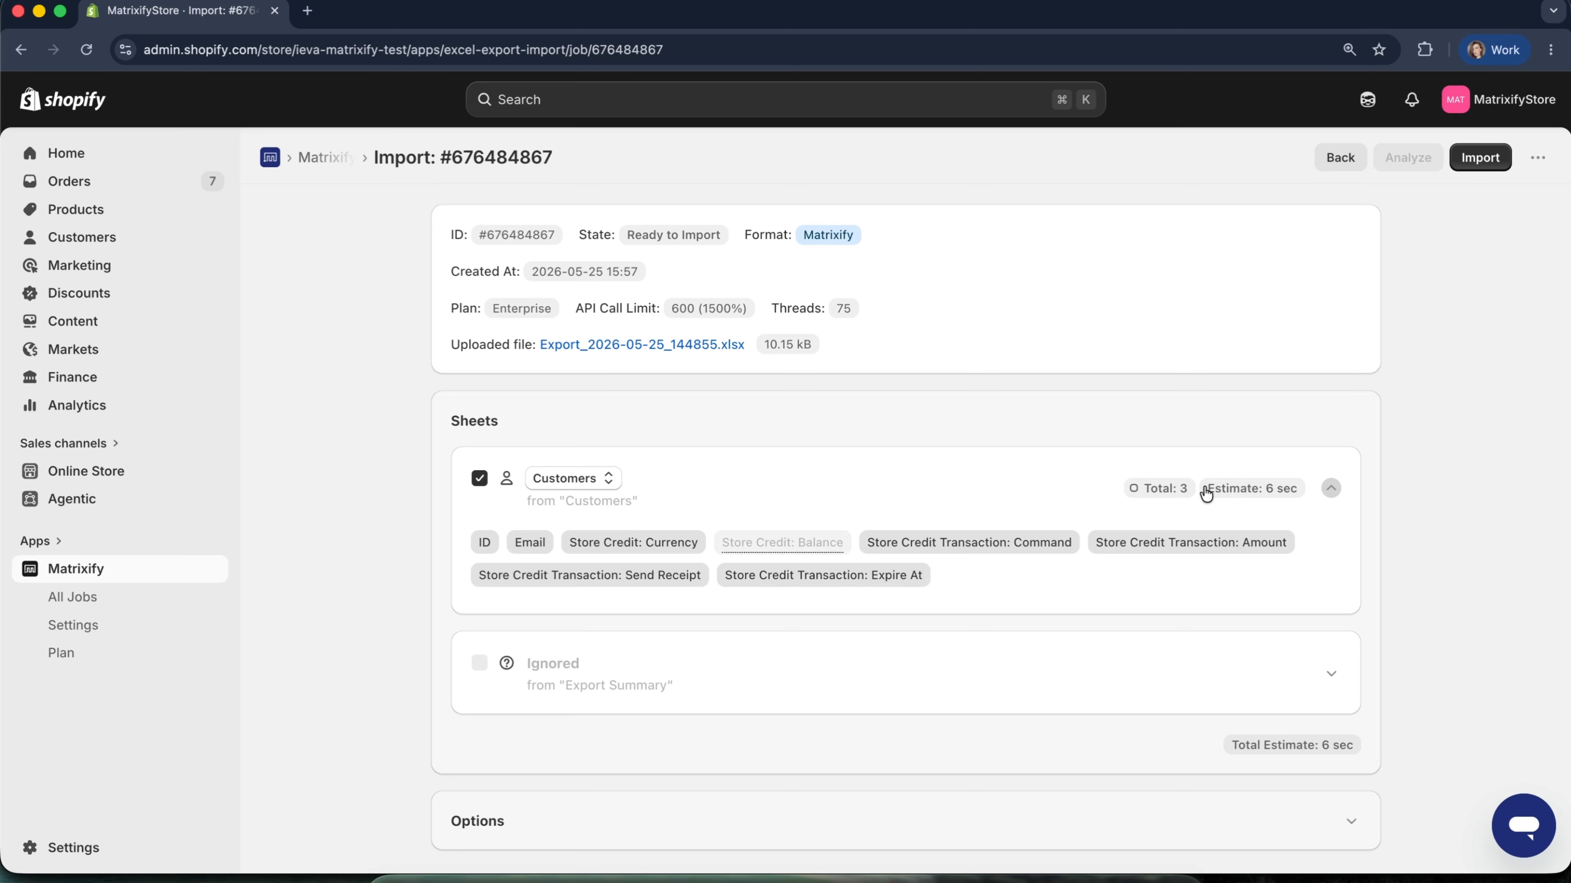
mouse_move(747, 547)
left_click(1331, 488)
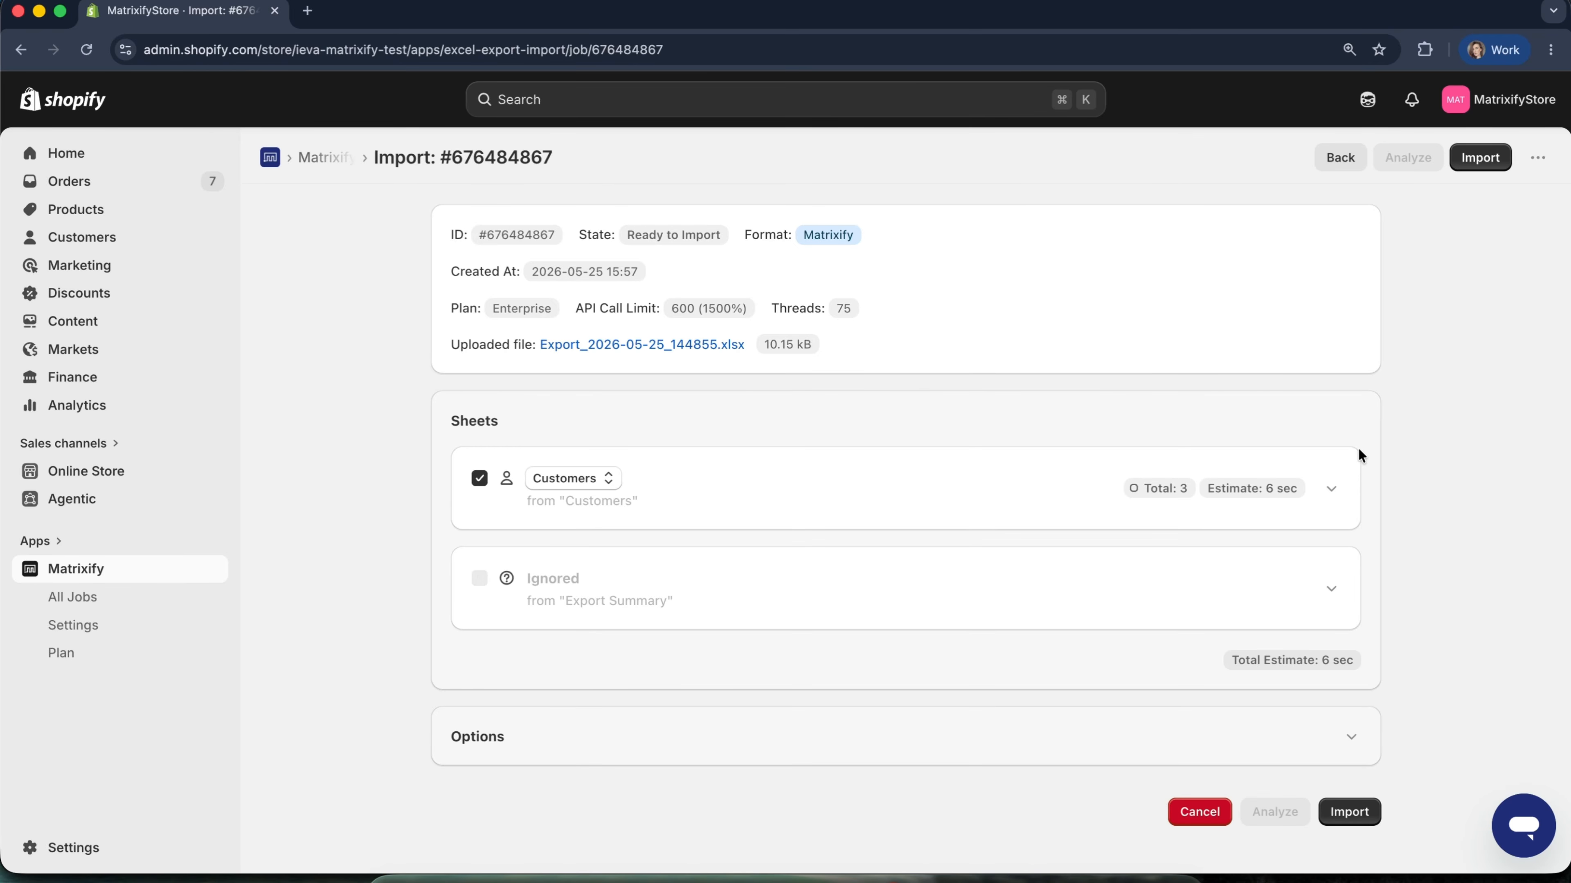
Run the import of the Customers sheet and review the job's summary
left_click(1484, 157)
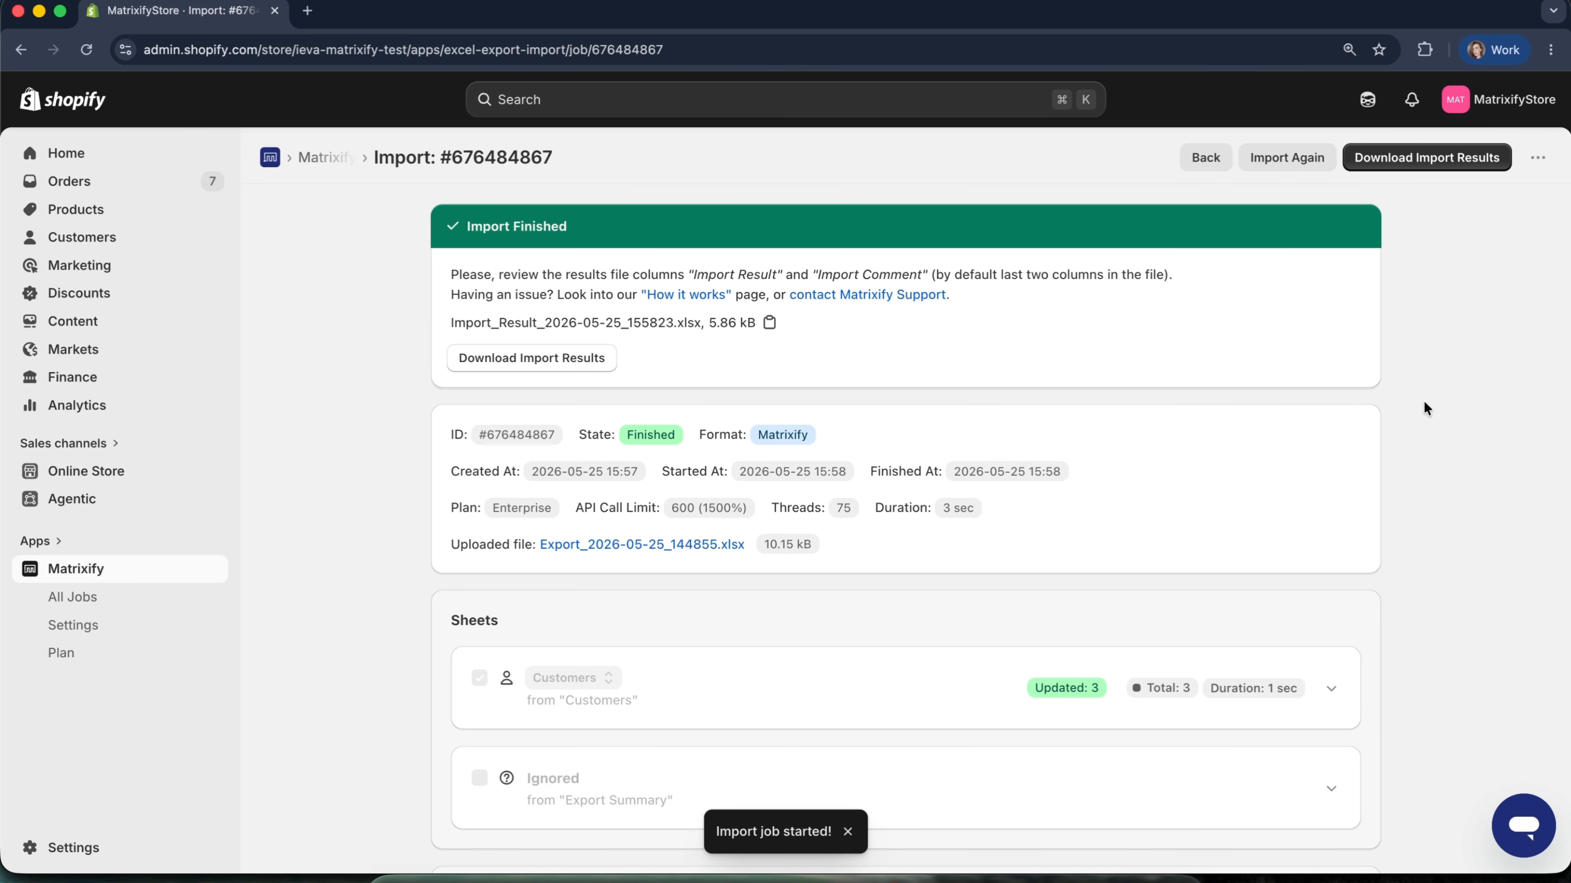
scroll(1424, 409, "down", 4)
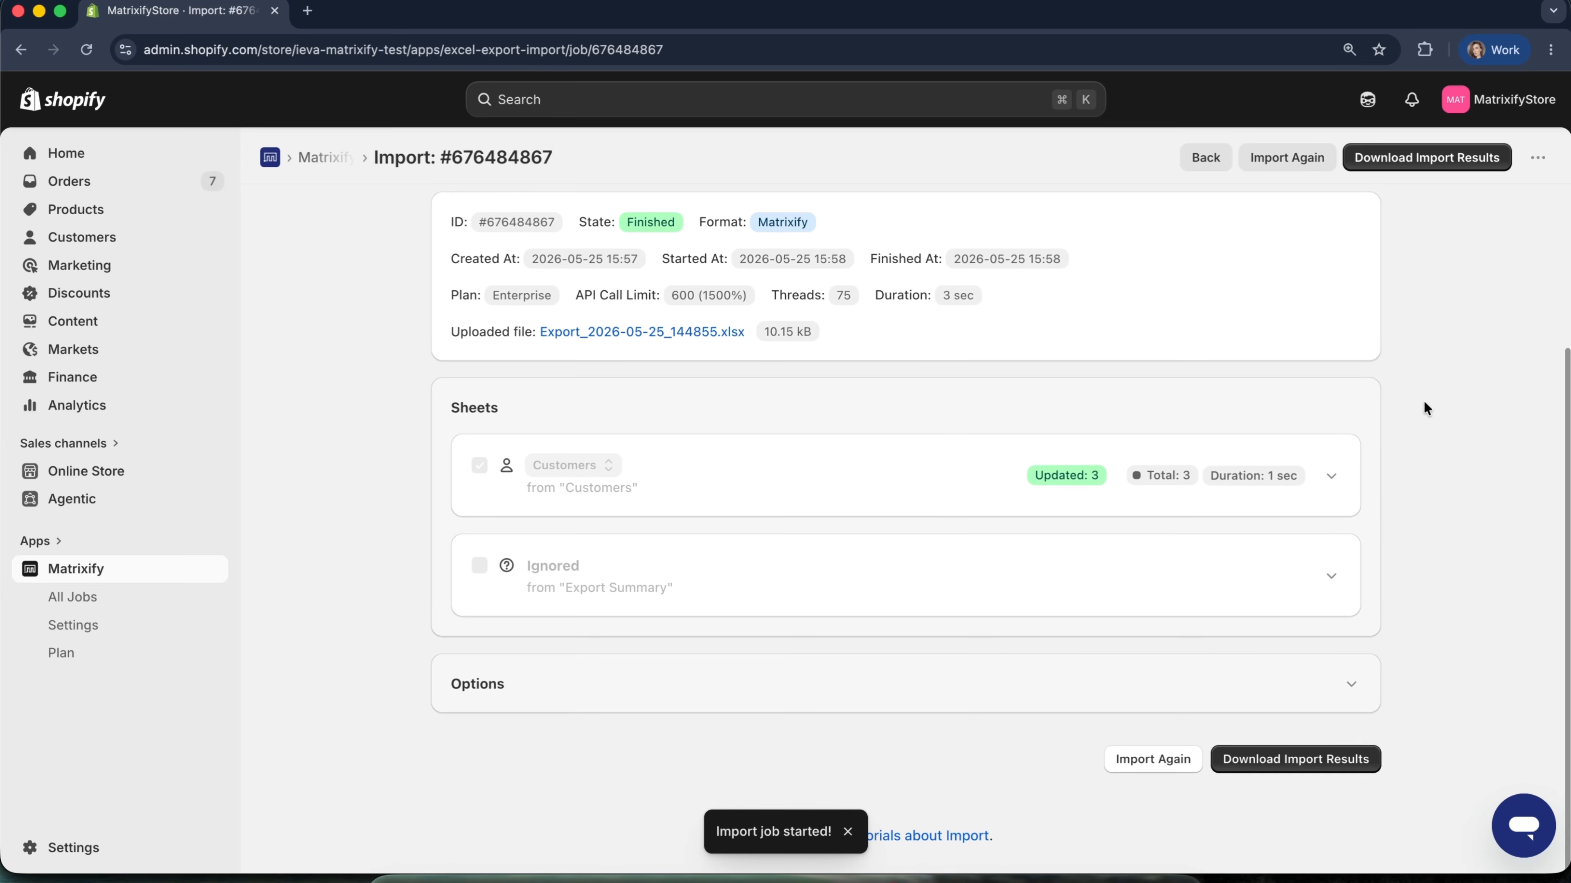
scroll(930, 552, "up", 4)
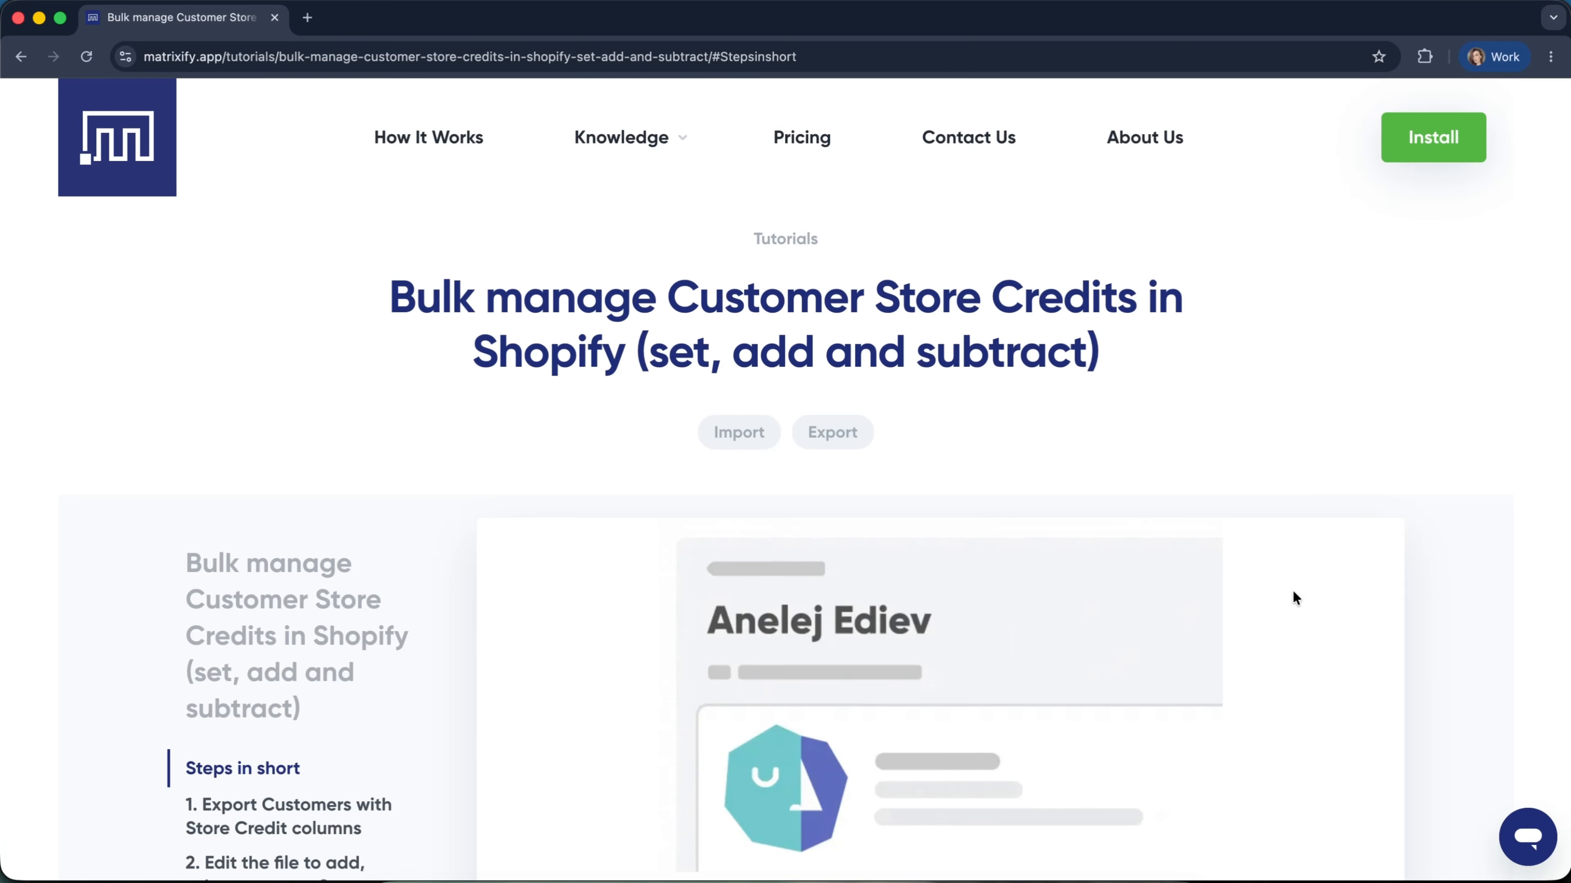
Read through the Matrixify tutorial on bulk managing customer store credits, from exporting customers to importing the edited file
scroll(1293, 593, "down", 15)
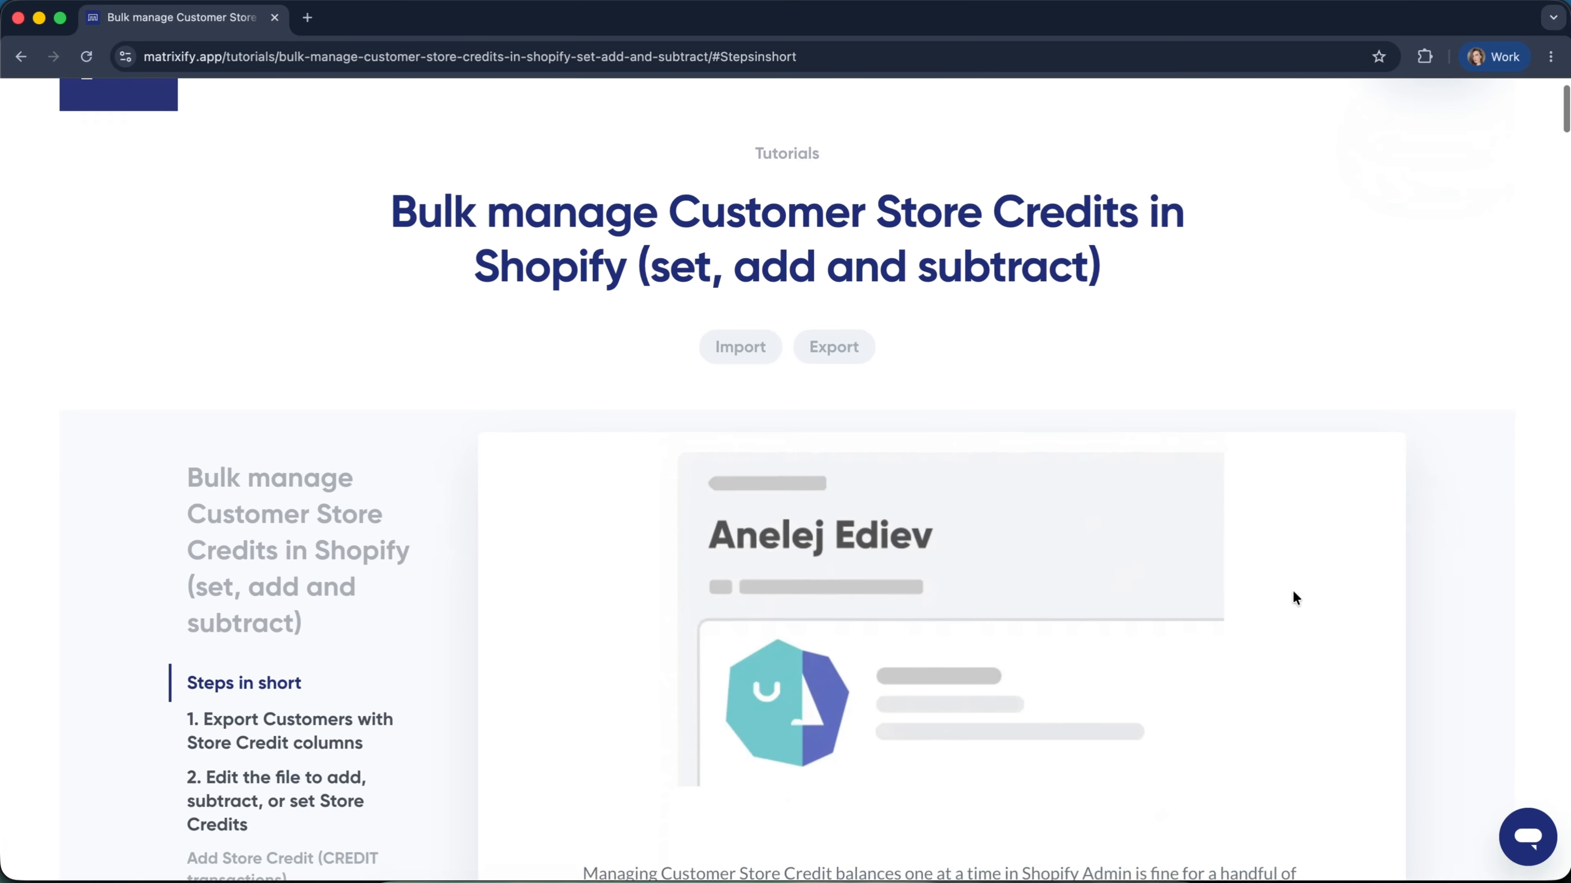
scroll(1294, 597, "down", 10)
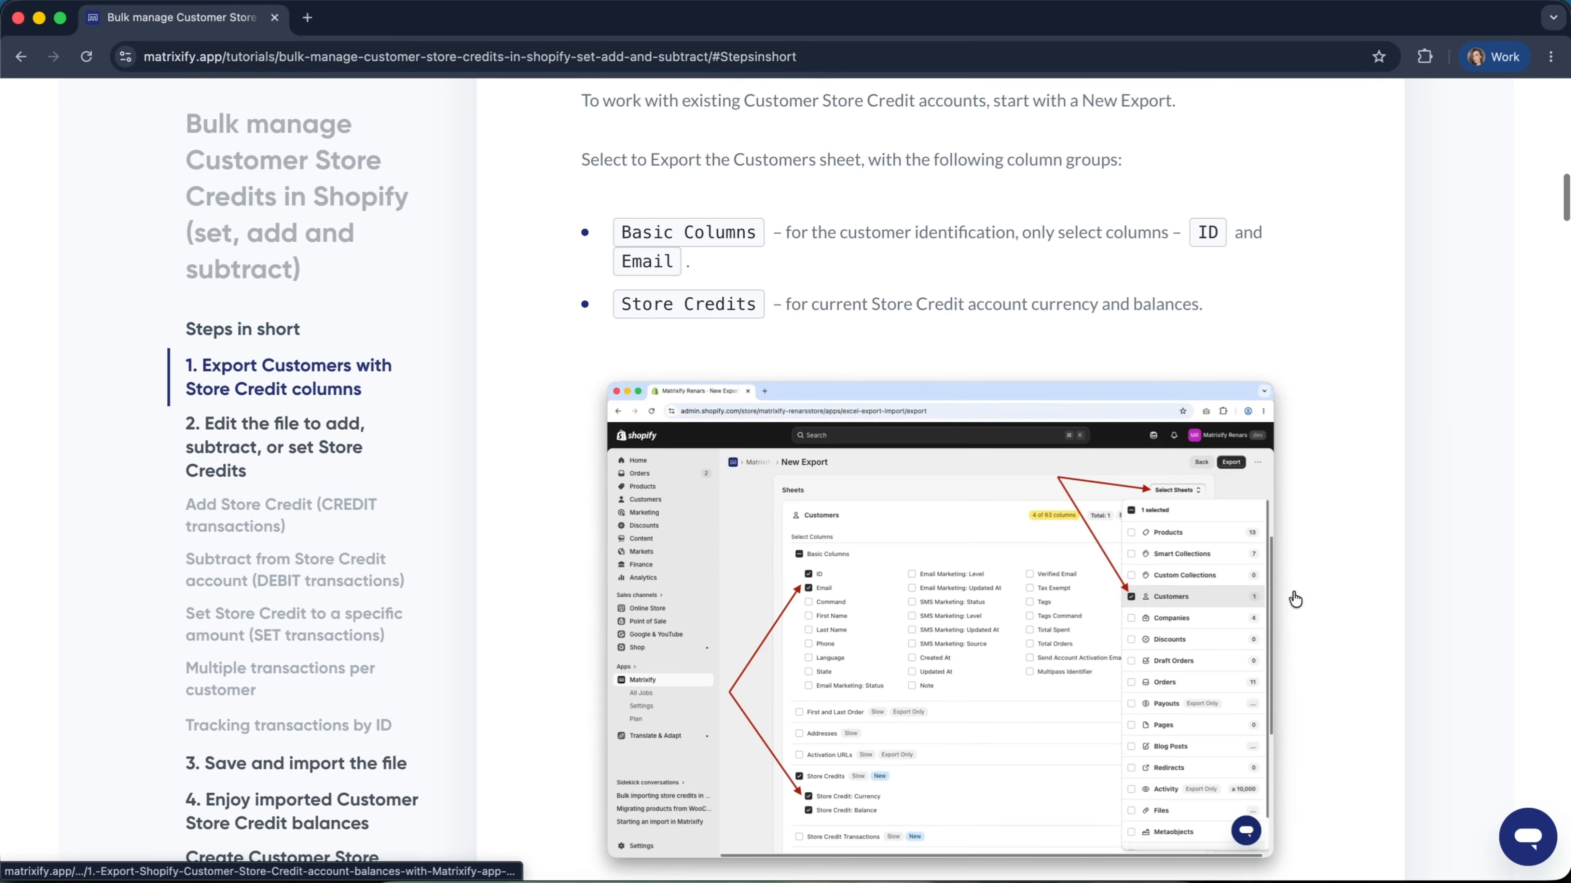
scroll(1294, 598, "down", 15)
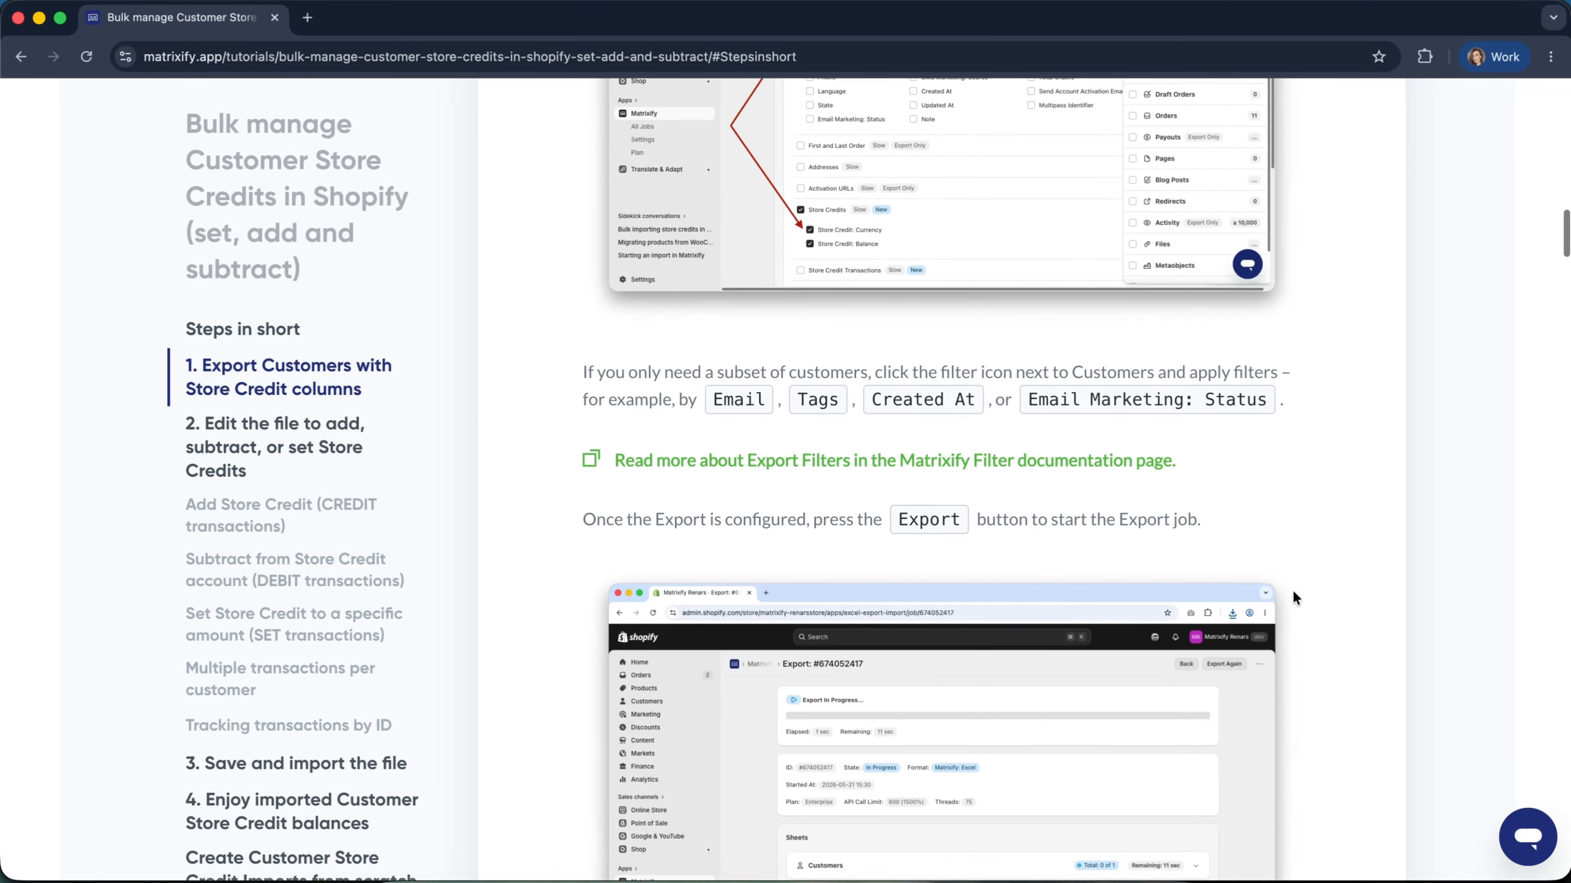
scroll(1295, 599, "down", 15)
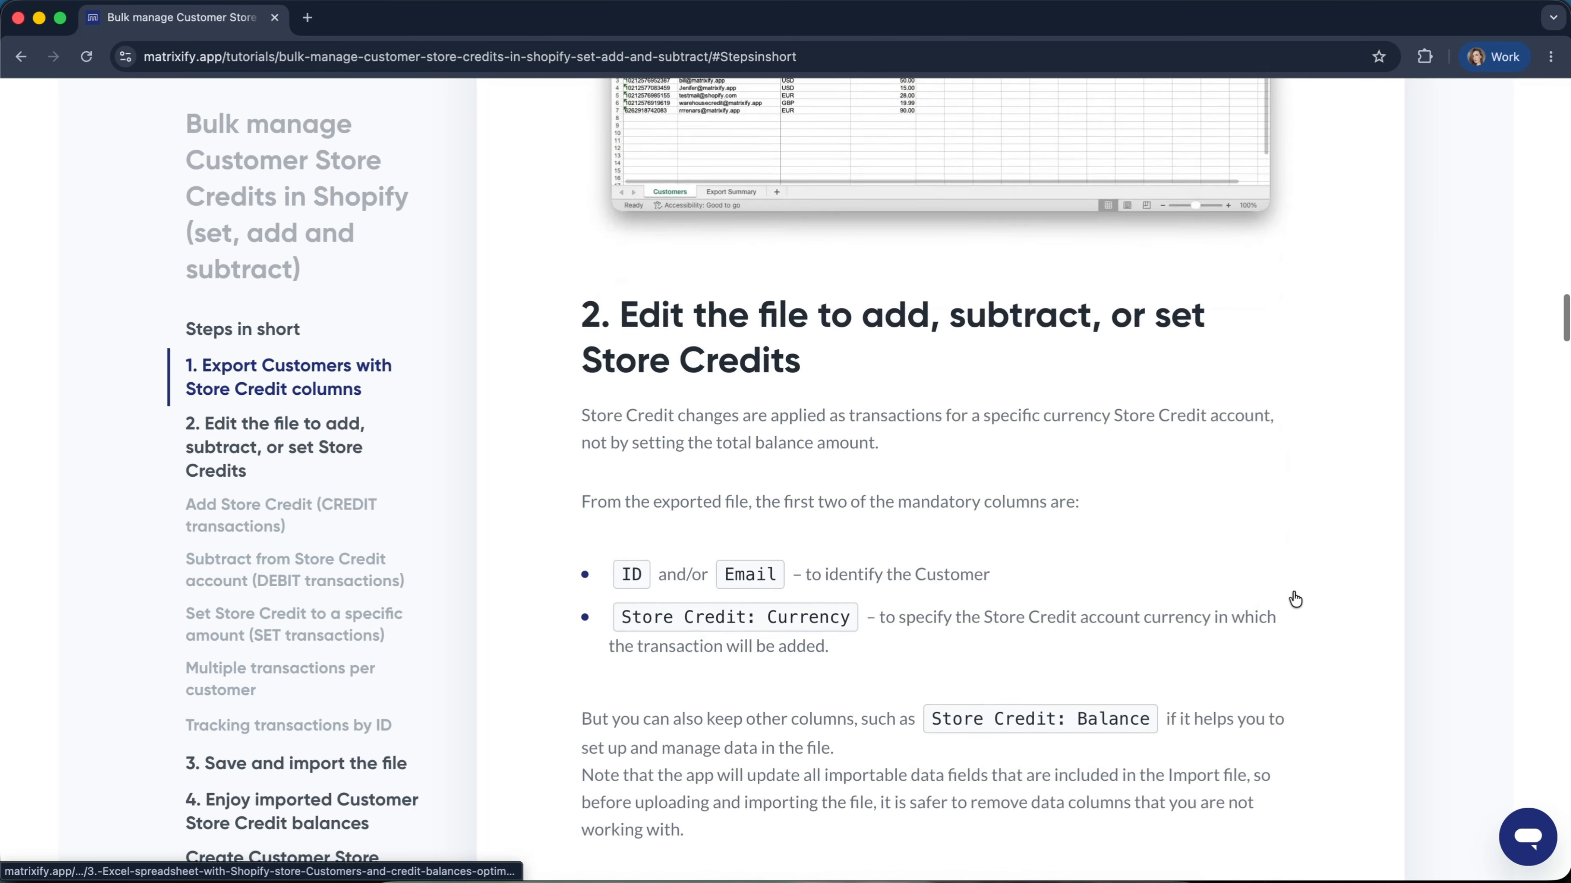
scroll(1295, 599, "down", 9)
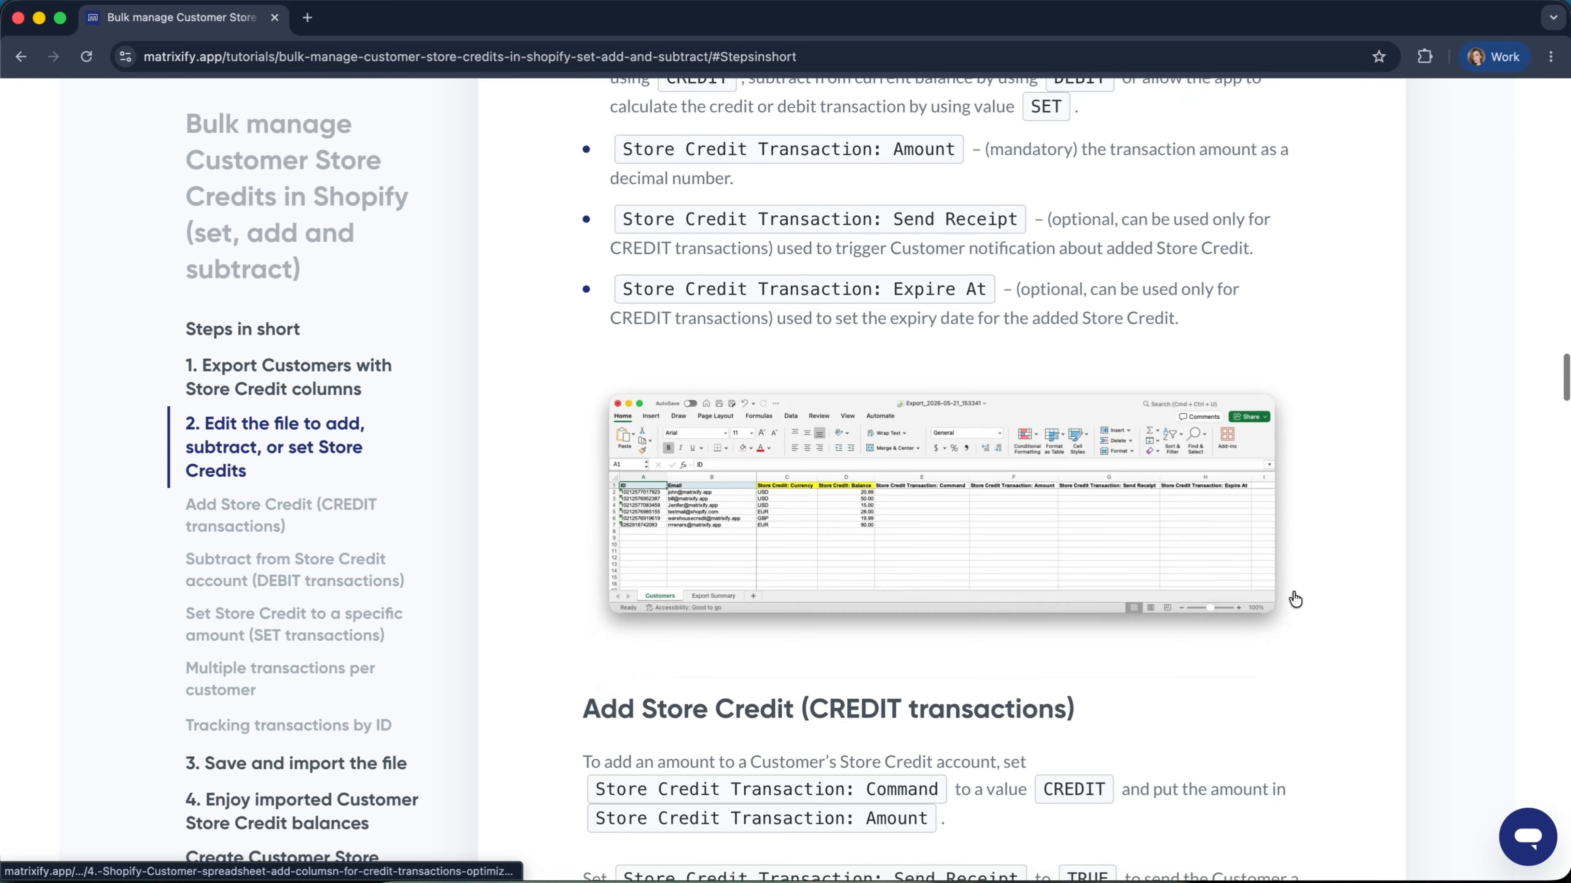
scroll(1294, 598, "down", 15)
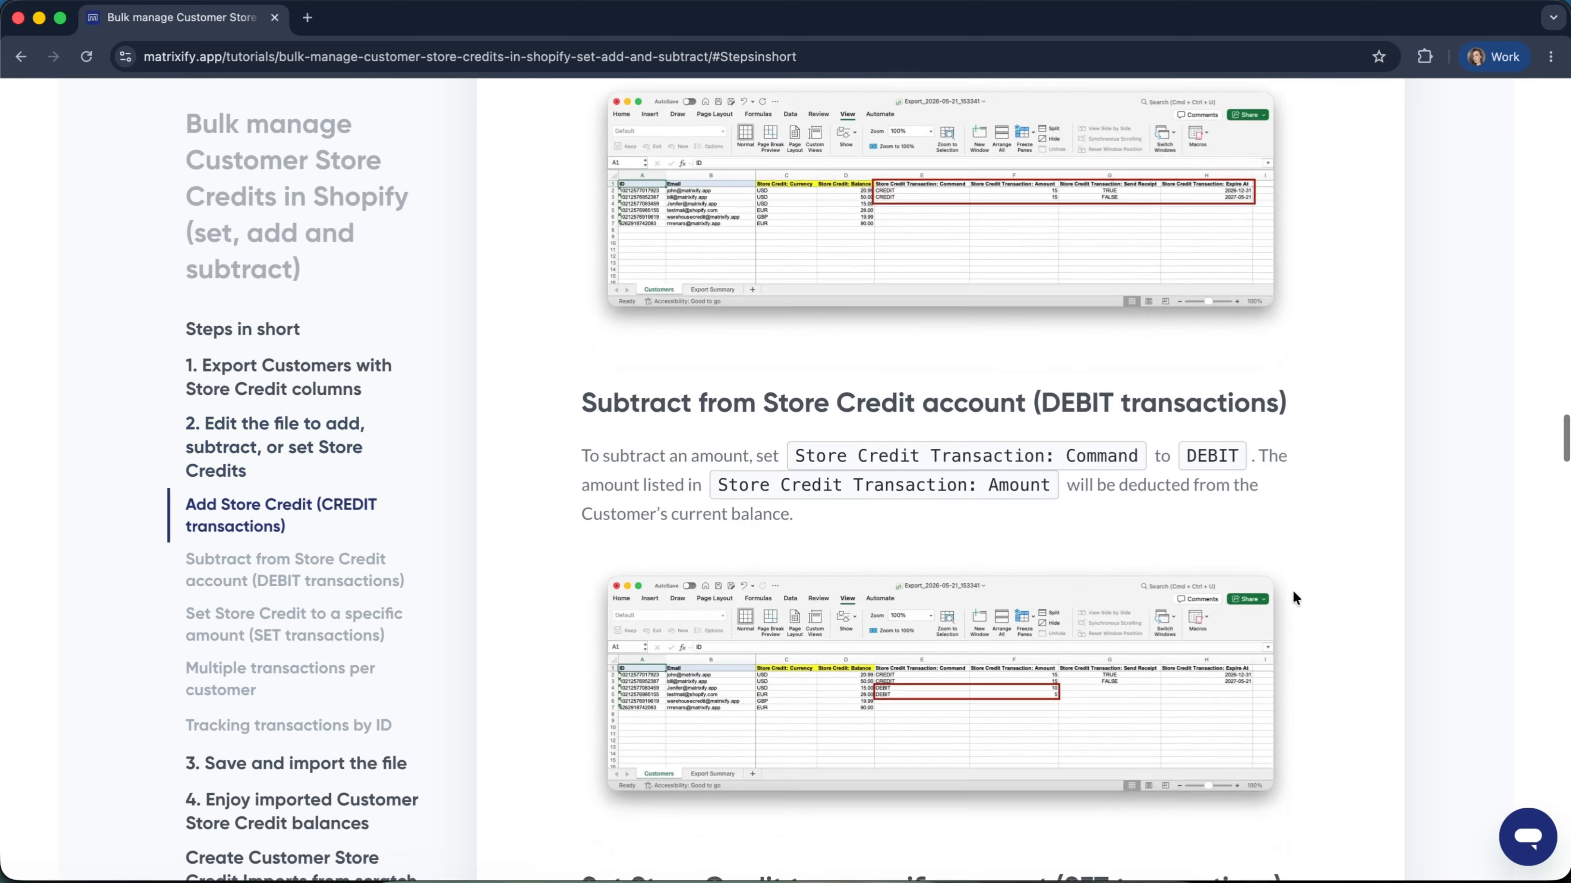
scroll(1295, 598, "down", 19)
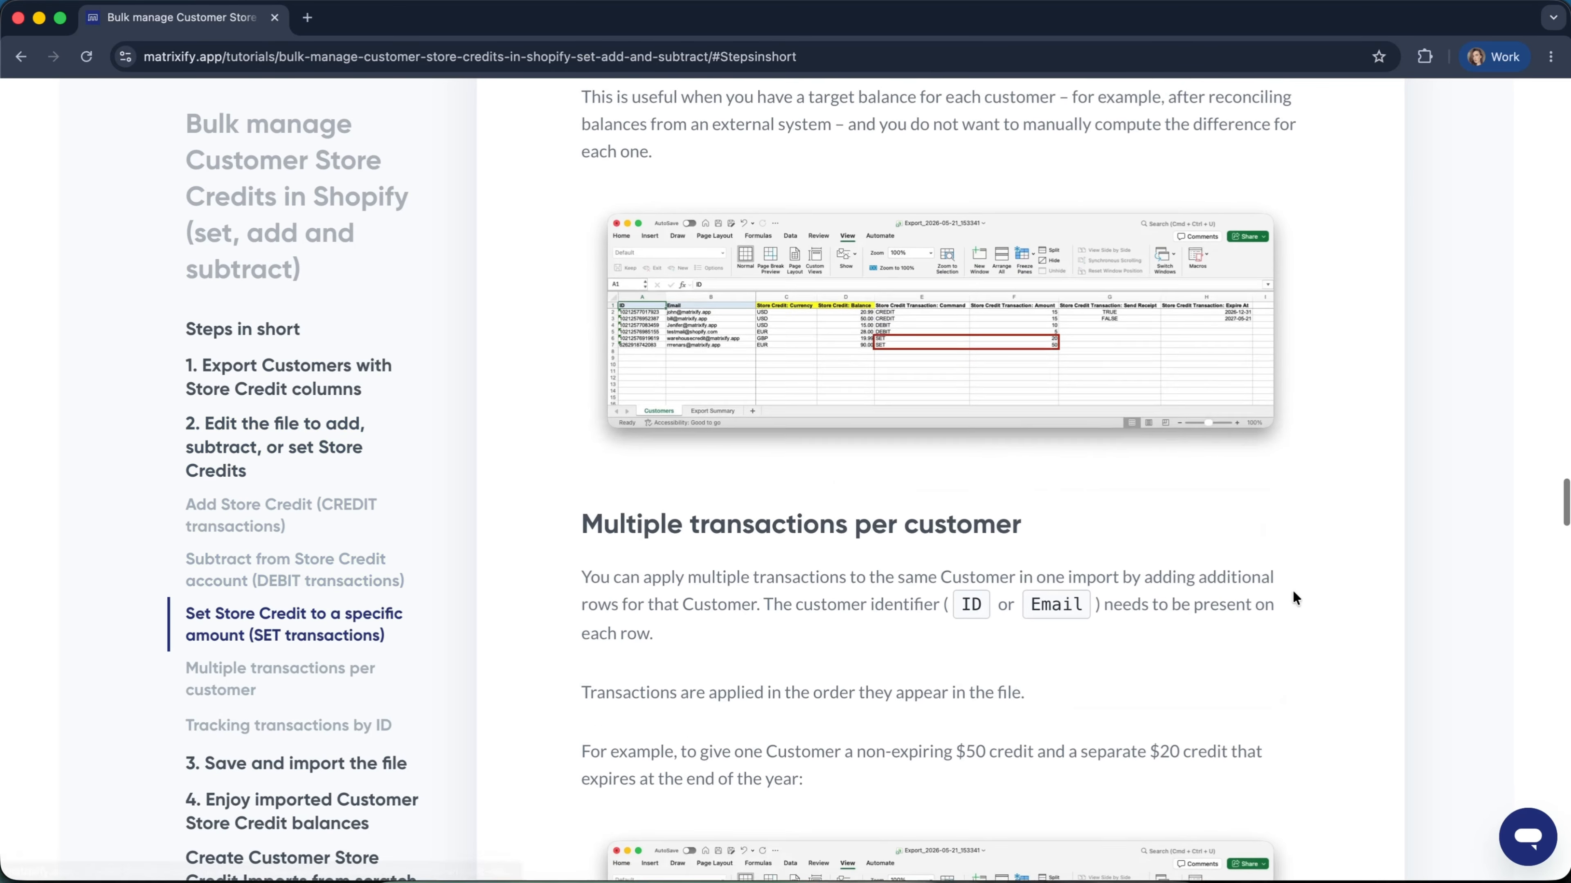
scroll(1295, 598, "down", 9)
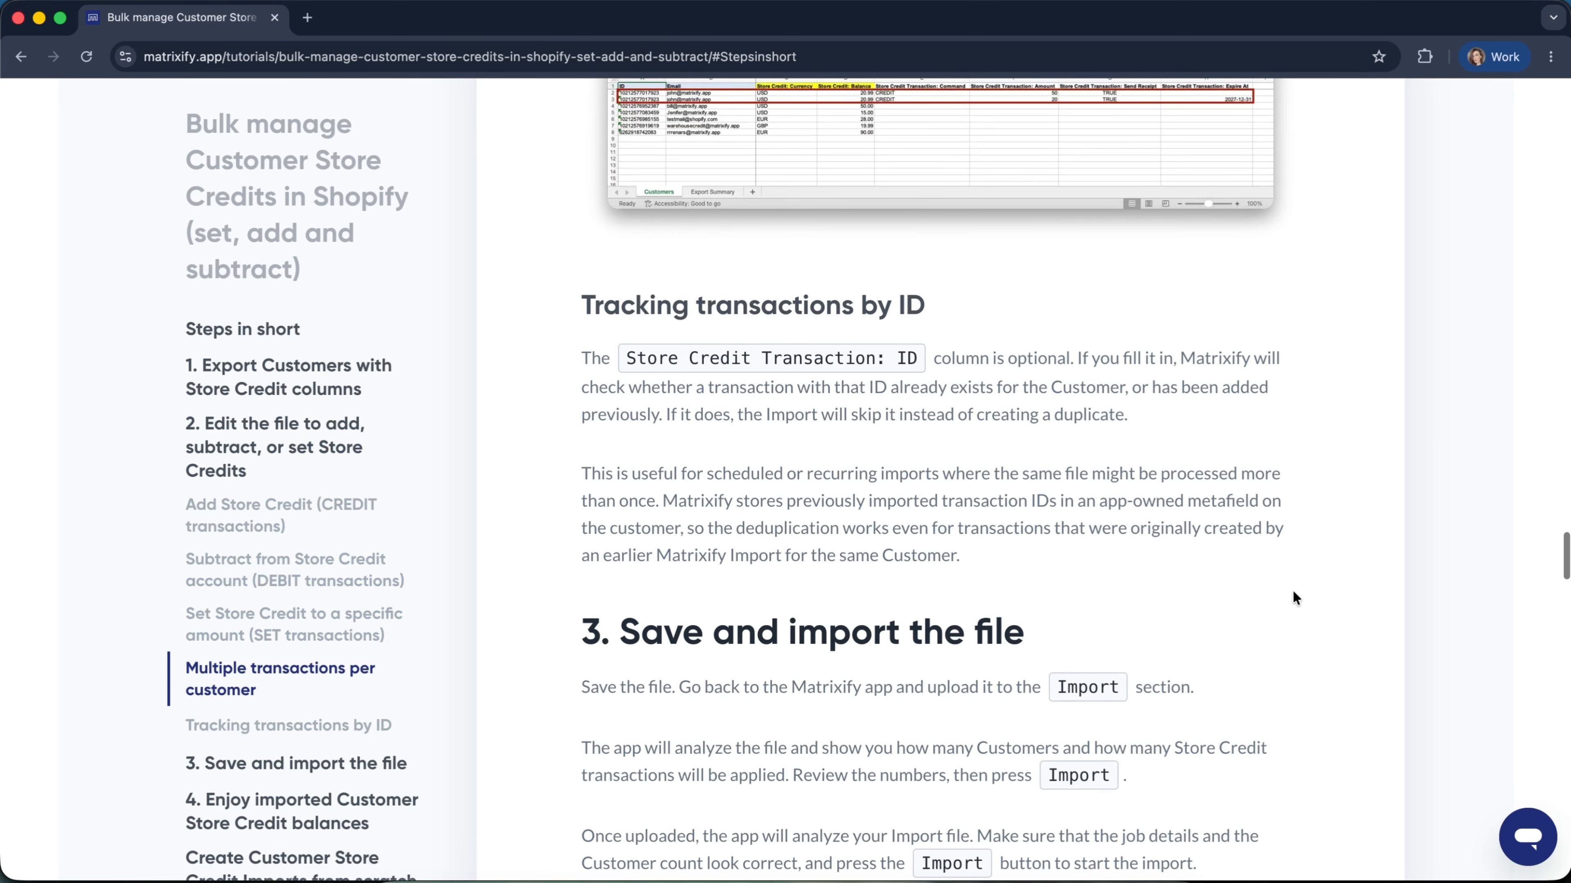
scroll(1295, 599, "down", 17)
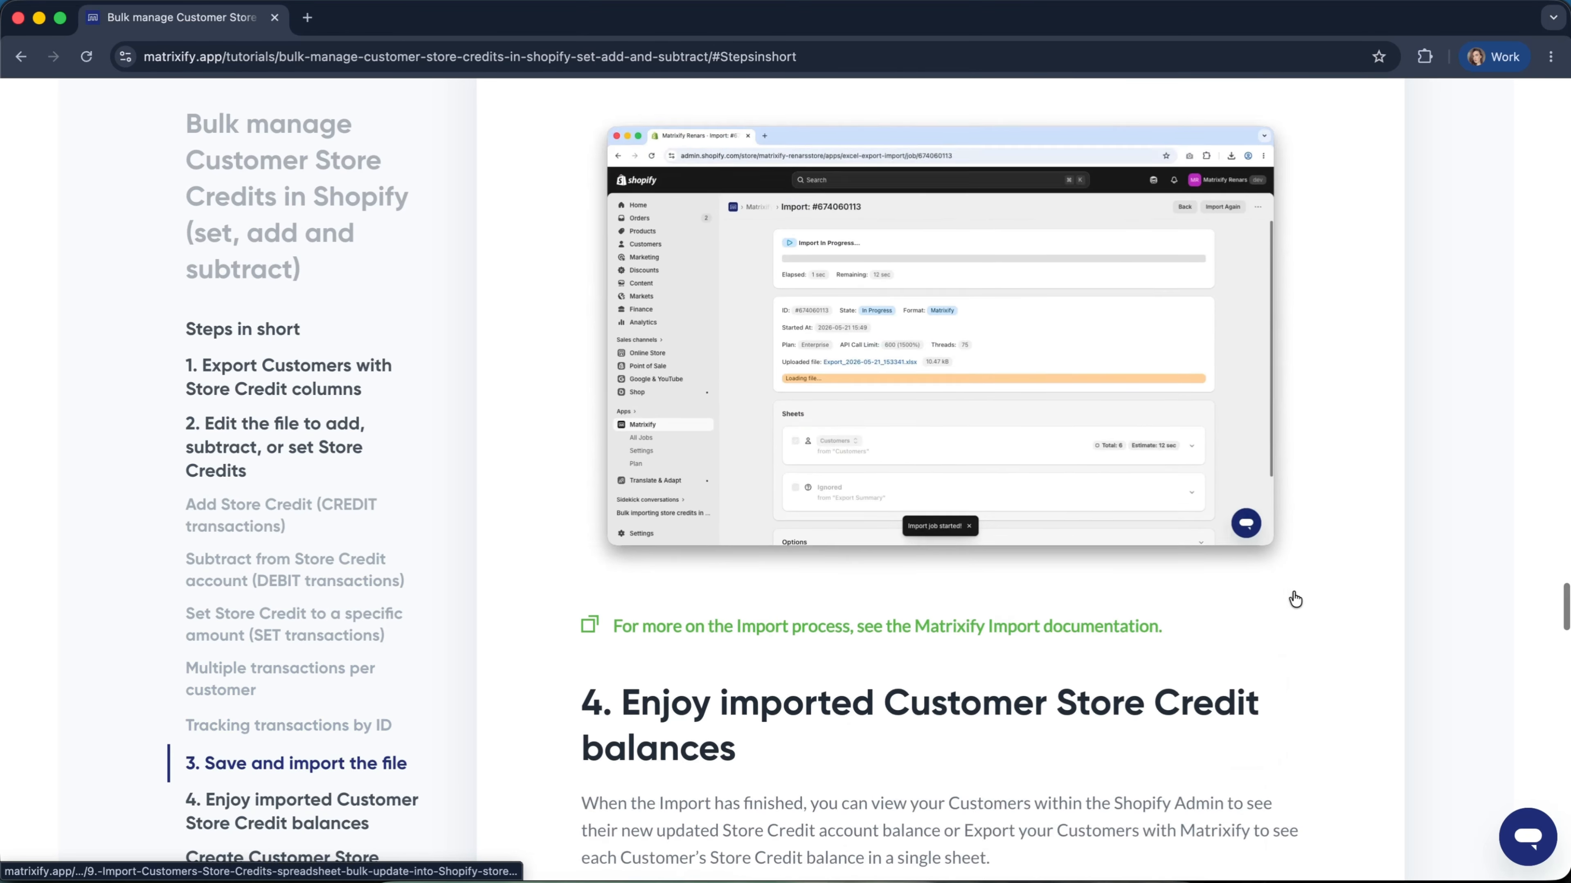
scroll(1294, 598, "down", 14)
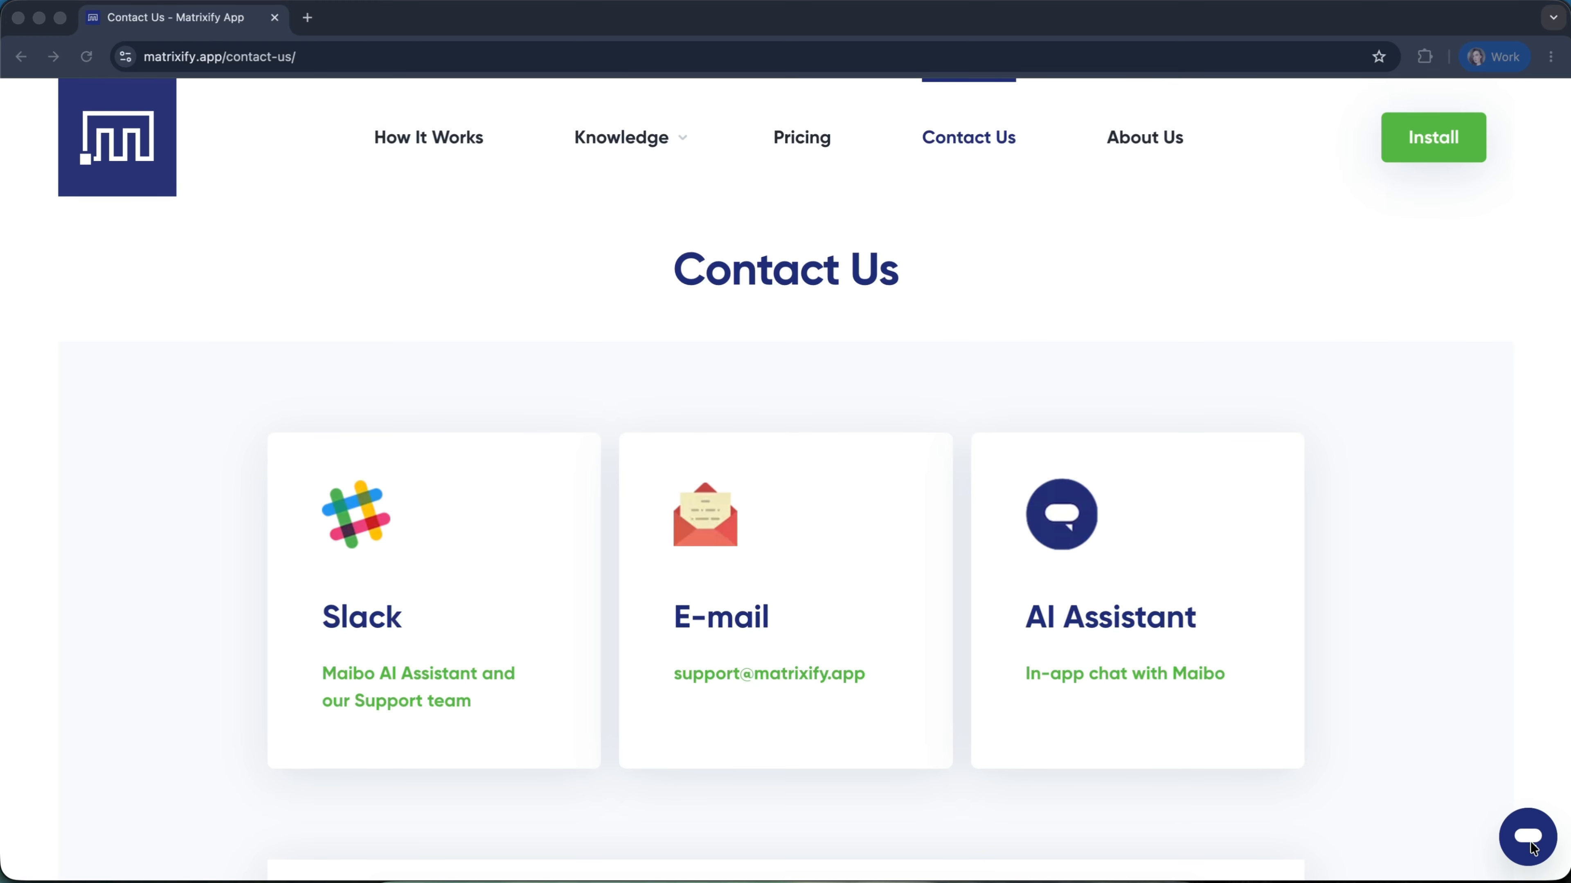
Open the AI assistant support chat on the Matrixify Contact Us page
left_click(1521, 827)
left_click(1521, 827)
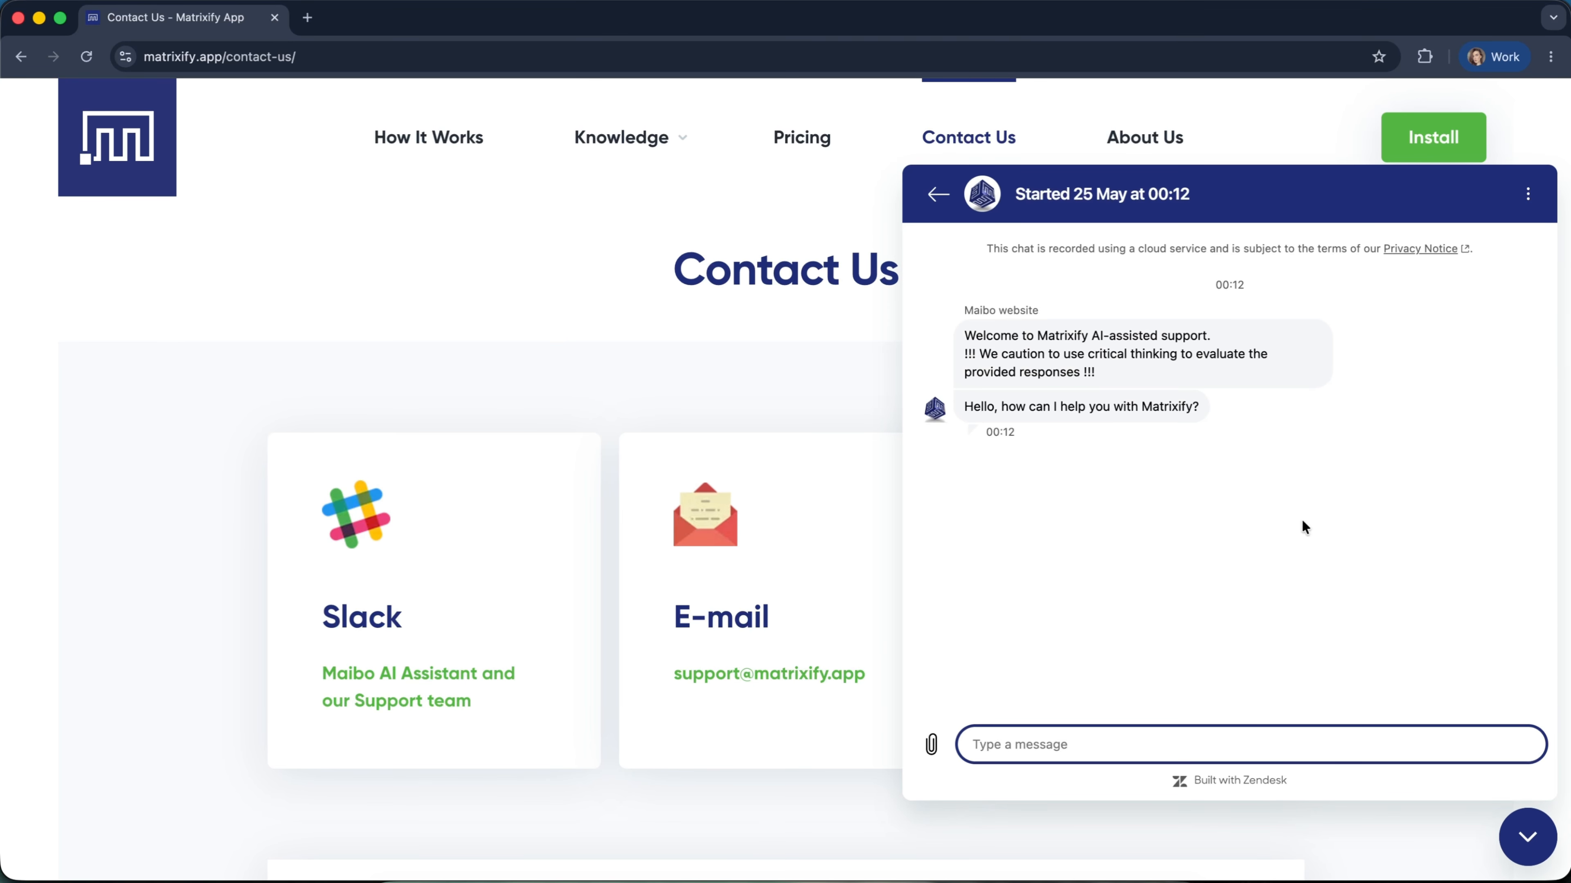